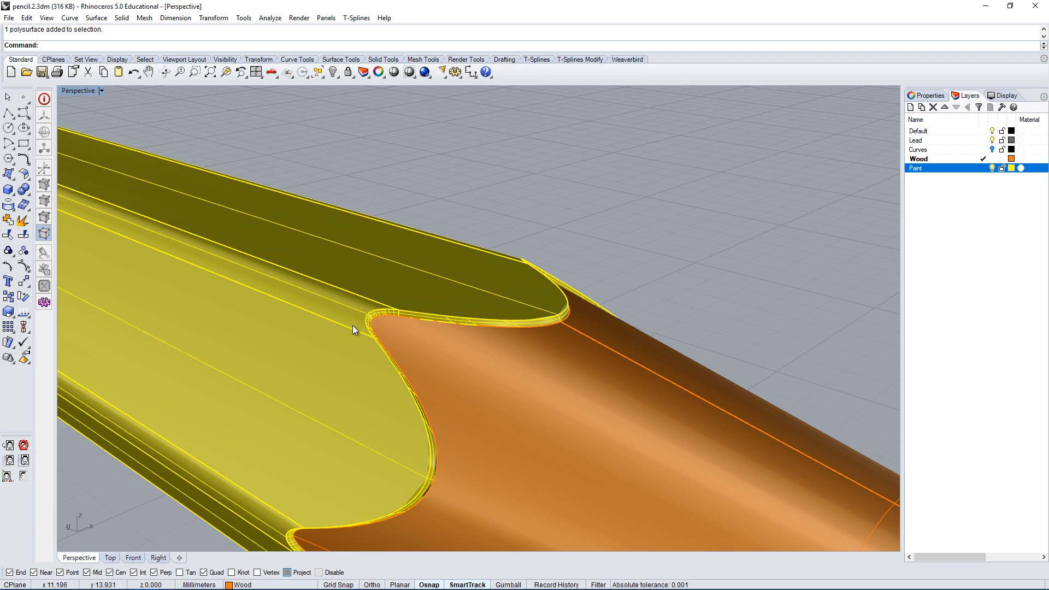
# - Preview the whole pencil in the Perspective viewport using the Raytraced with Neon display mode, checking it from several angles
pyautogui.scroll(-8, 355, 338)
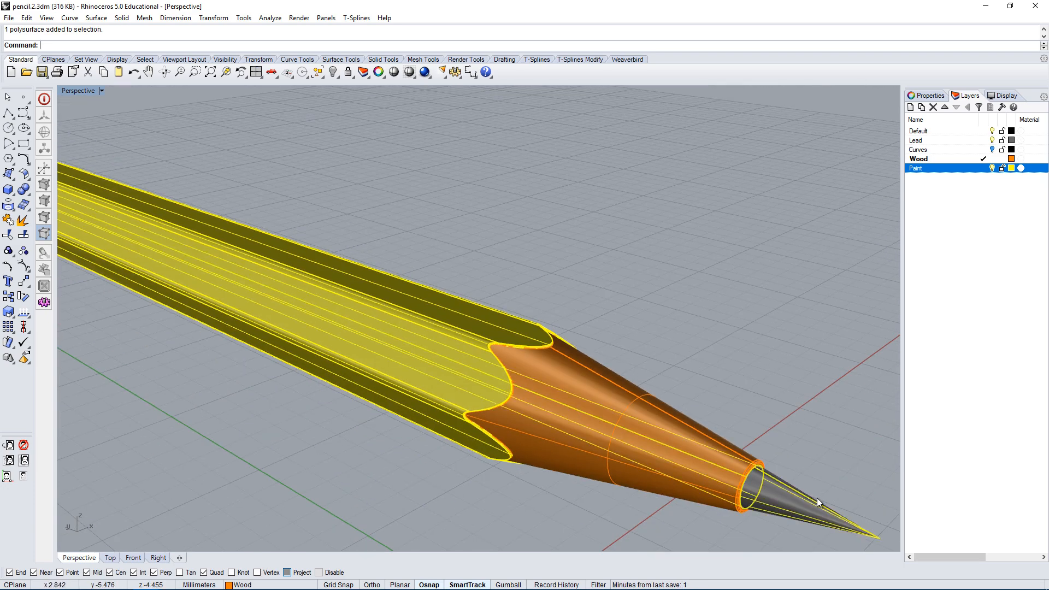
pyautogui.moveTo(817, 497); pyautogui.dragTo(824, 469, button='right')
pyautogui.moveTo(812, 405)
pyautogui.mouseDown(button='right')
pyautogui.moveTo(743, 410)
pyautogui.moveTo(738, 422)
pyautogui.moveTo(858, 397)
pyautogui.moveTo(497, 426)
pyautogui.moveTo(653, 422)
pyautogui.moveTo(394, 421)
pyautogui.mouseUp(button='right')
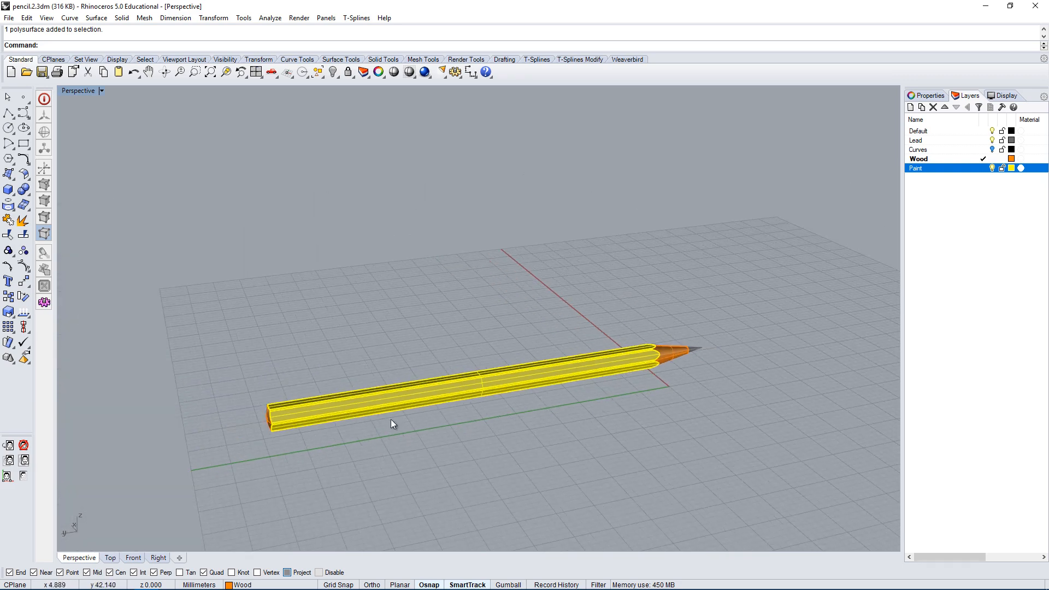
pyautogui.moveTo(666, 466)
pyautogui.mouseDown(button='right')
pyautogui.moveTo(719, 421)
pyautogui.moveTo(713, 429)
pyautogui.mouseUp(button='right')
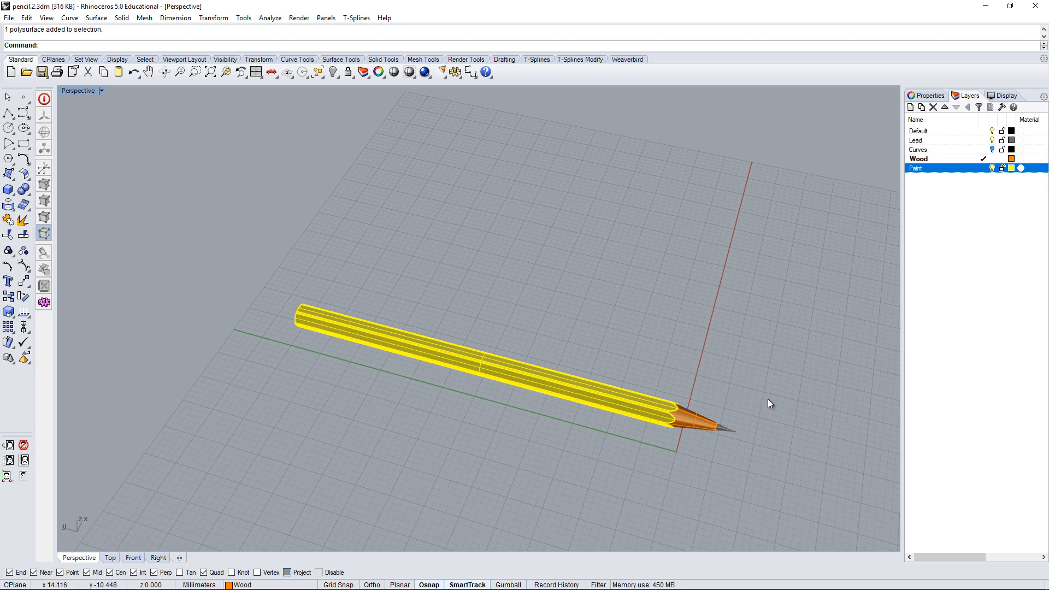
pyautogui.moveTo(784, 391); pyautogui.dragTo(792, 396, button='right')
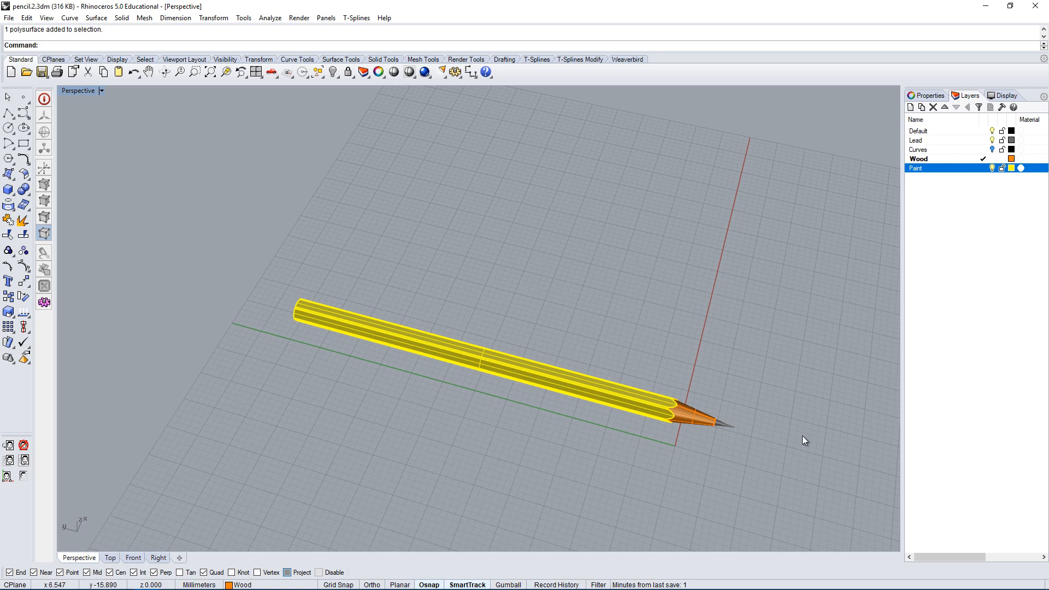
pyautogui.click(1006, 95)
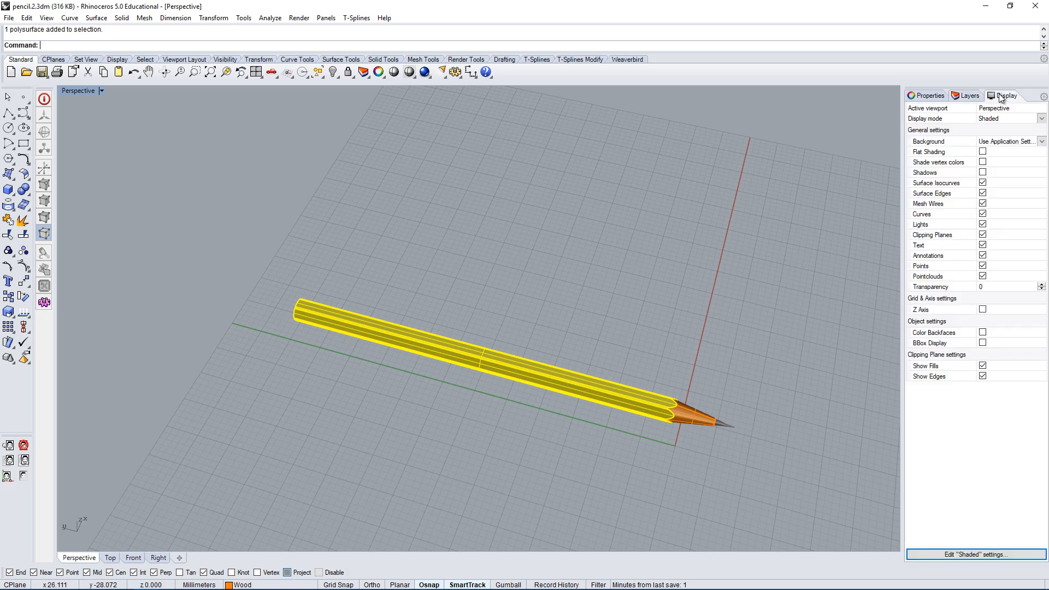
pyautogui.click(1017, 118)
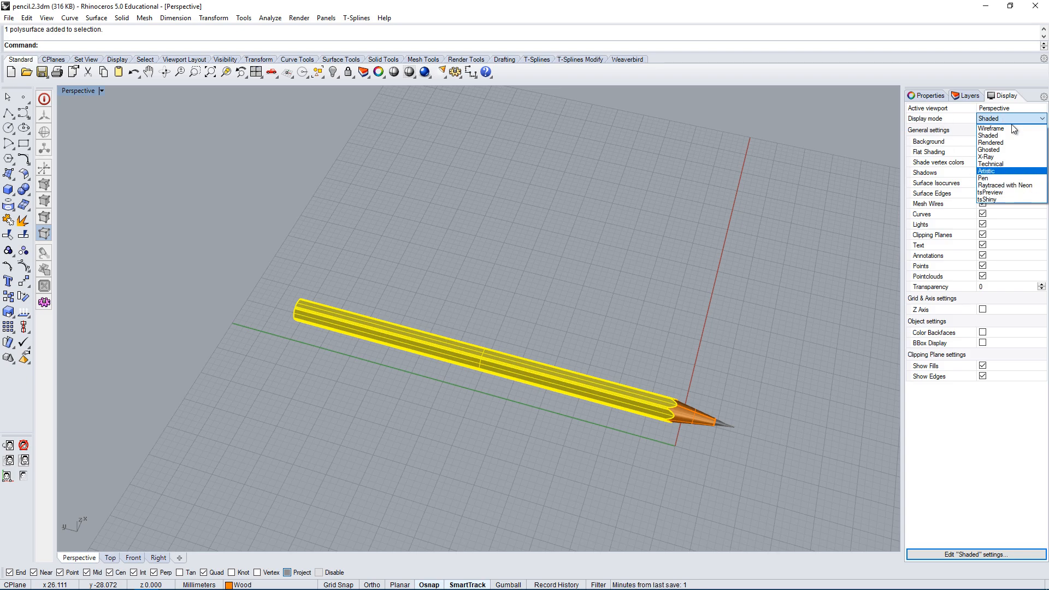
pyautogui.click(1004, 186)
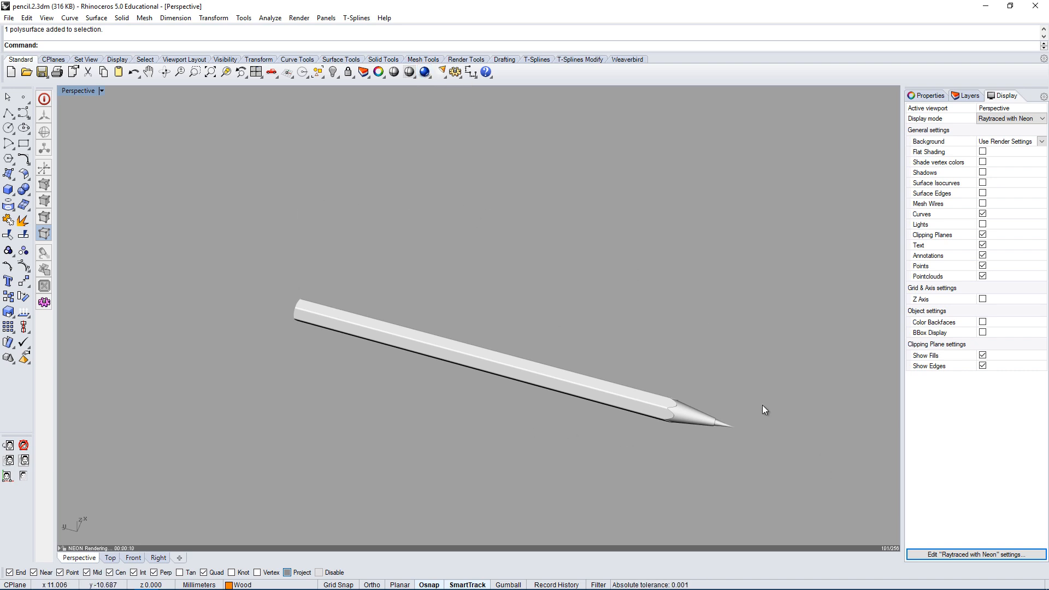
pyautogui.moveTo(641, 441)
pyautogui.mouseDown(button='right')
pyautogui.moveTo(604, 374)
pyautogui.moveTo(701, 477)
pyautogui.mouseUp(button='right')
pyautogui.moveTo(440, 382); pyautogui.dragTo(546, 404, button='right')
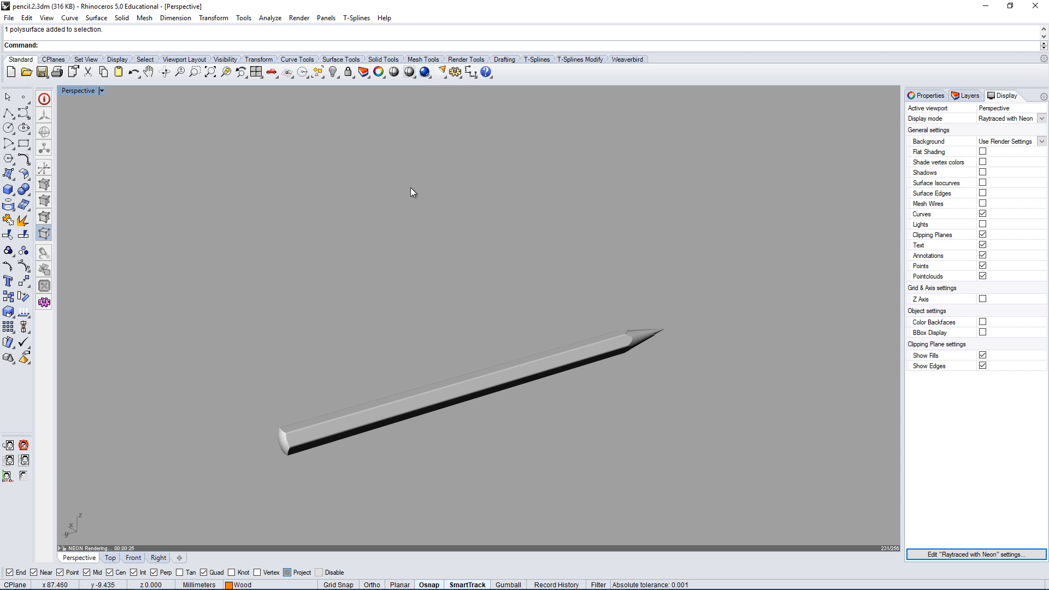
# - Render the Perspective view with Rhino Render, inspect the pencil in the resulting image, and close the render window
pyautogui.click(425, 73)
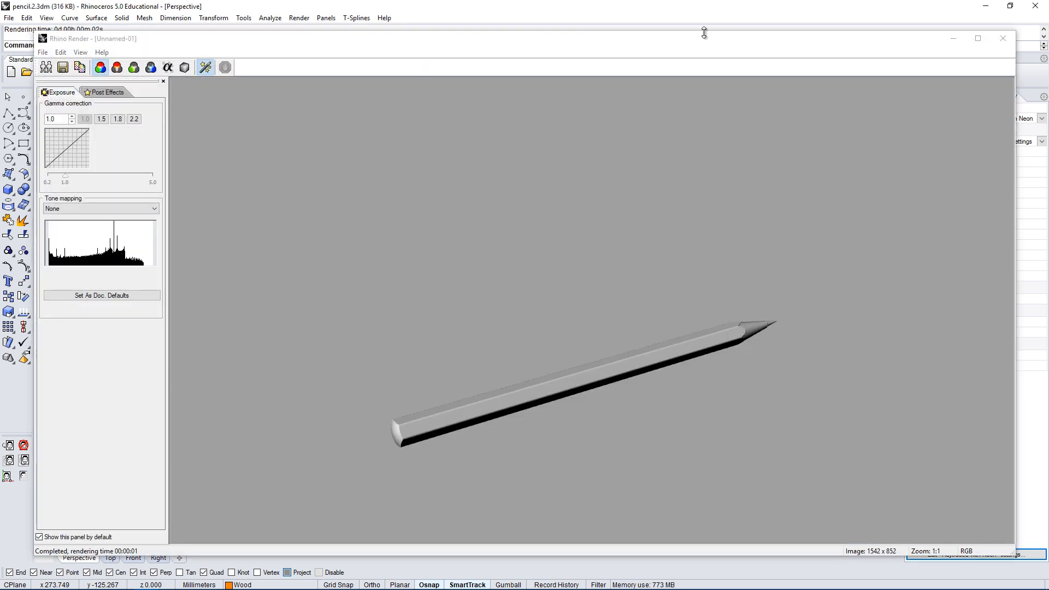
pyautogui.moveTo(704, 33); pyautogui.dragTo(703, 329)
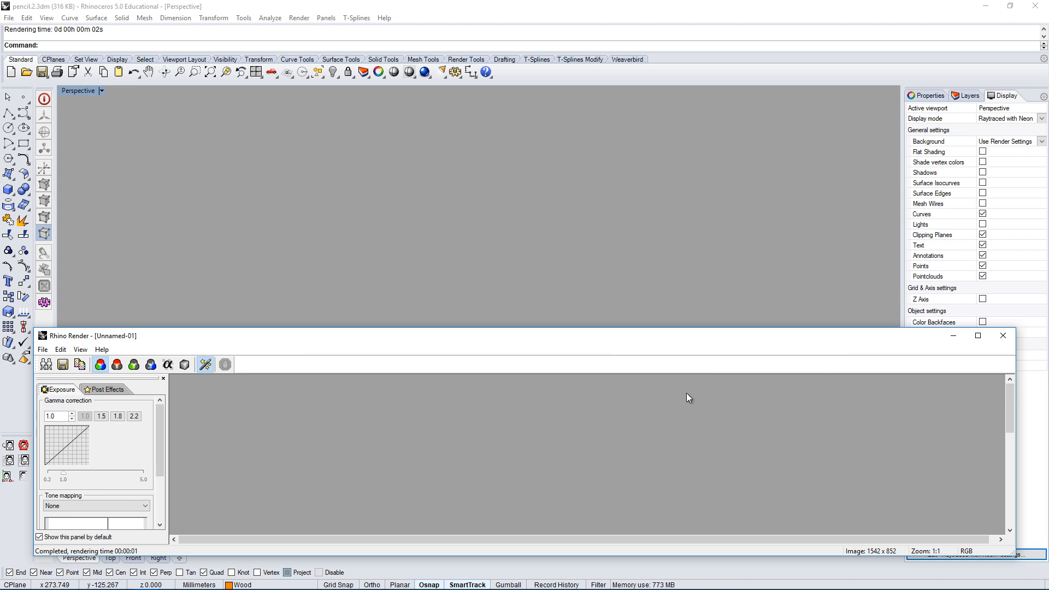
pyautogui.moveTo(1013, 430); pyautogui.dragTo(1011, 477)
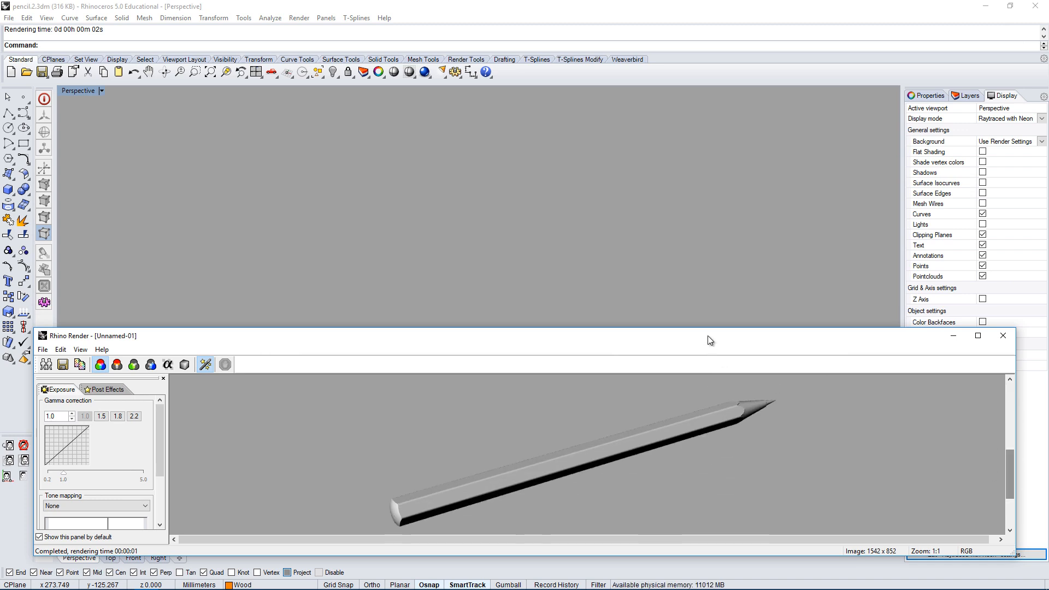
pyautogui.moveTo(709, 340); pyautogui.dragTo(669, 147)
pyautogui.click(961, 142)
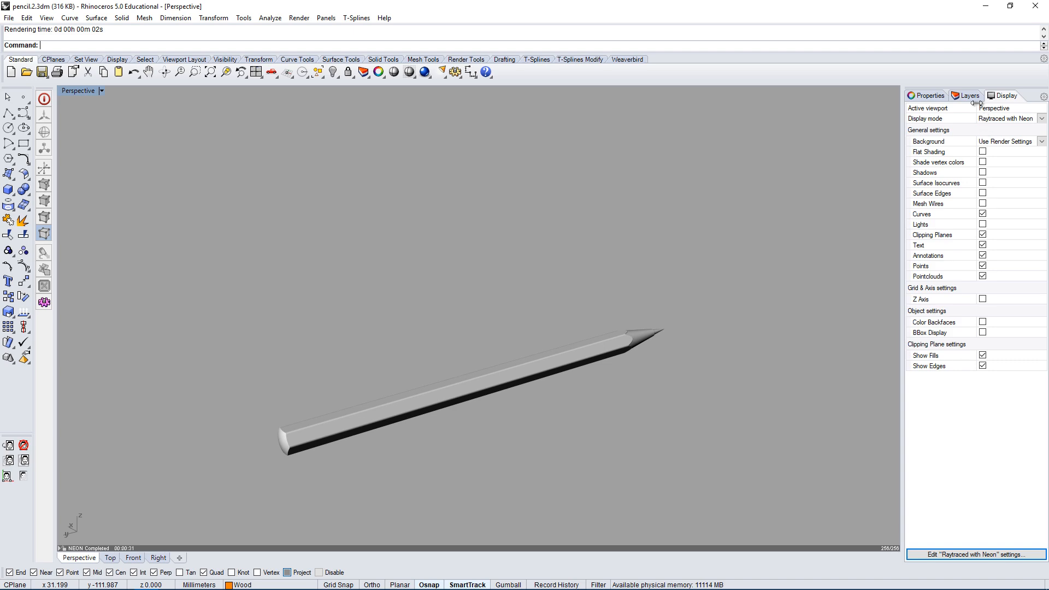
# - Return the Perspective viewport to Shaded display and bring up the four-viewport layout with the whole pencil in view in Top
pyautogui.click(1010, 119)
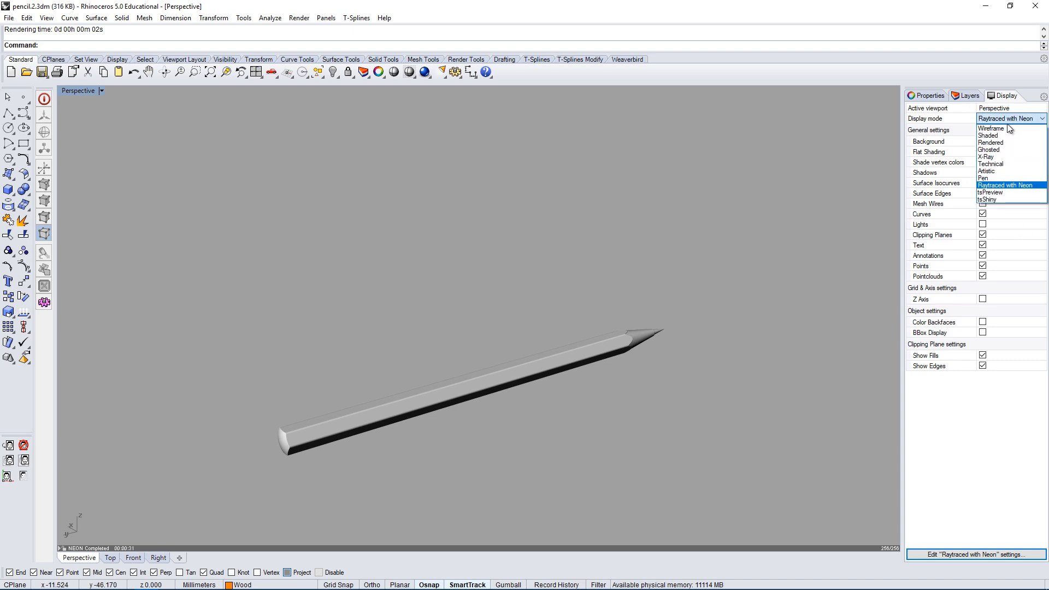
pyautogui.click(1005, 136)
pyautogui.moveTo(743, 269)
pyautogui.mouseDown(button='right')
pyautogui.moveTo(679, 290)
pyautogui.moveTo(687, 398)
pyautogui.moveTo(726, 420)
pyautogui.moveTo(717, 387)
pyautogui.moveTo(513, 273)
pyautogui.moveTo(539, 459)
pyautogui.moveTo(544, 403)
pyautogui.moveTo(495, 403)
pyautogui.mouseUp(button='right')
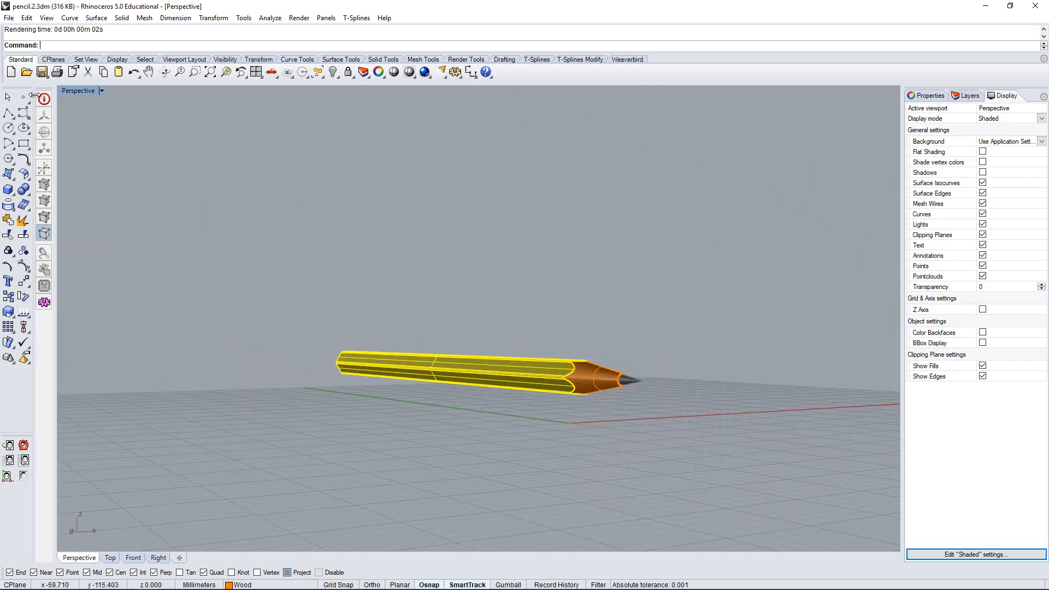
pyautogui.doubleClick(77, 91)
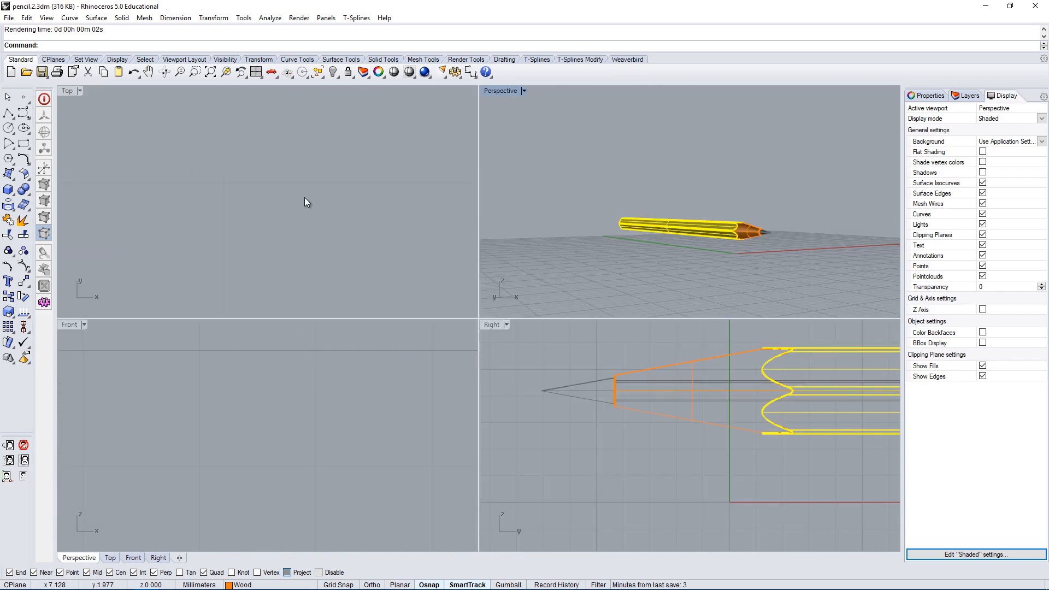
pyautogui.scroll(-20, 288, 242)
pyautogui.moveTo(267, 198); pyautogui.dragTo(268, 222, button='right')
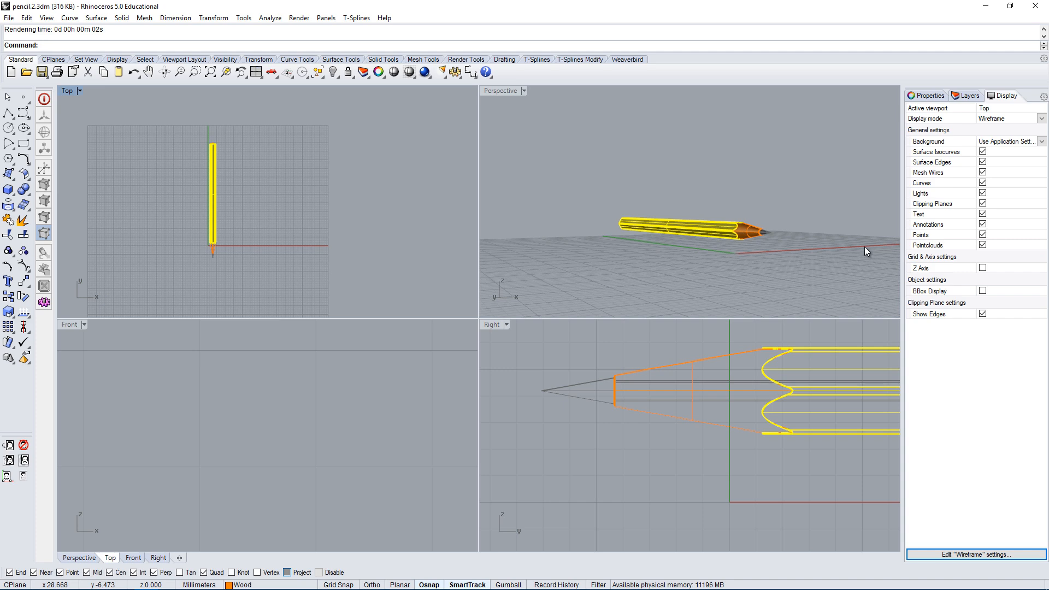
pyautogui.moveTo(699, 237); pyautogui.dragTo(737, 243, button='right')
pyautogui.click(737, 243)
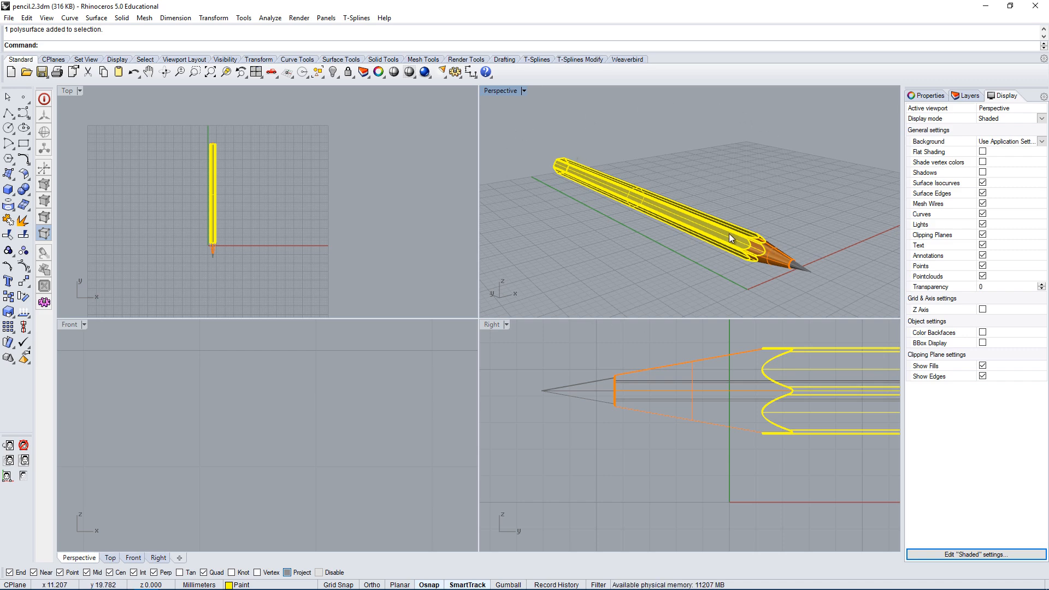
pyautogui.moveTo(766, 235); pyautogui.dragTo(667, 231, button='right')
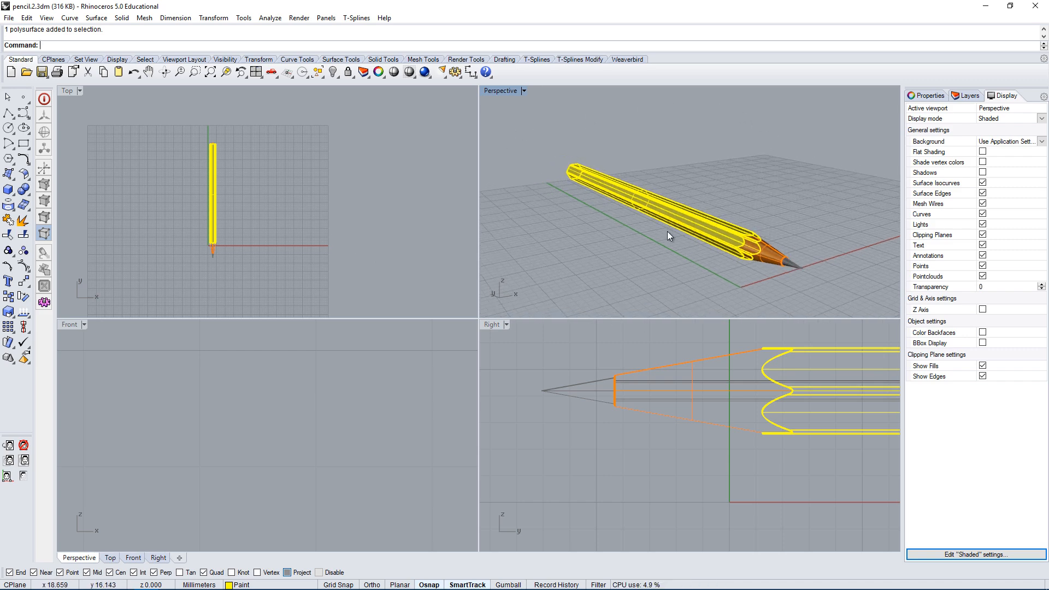
pyautogui.click(357, 224)
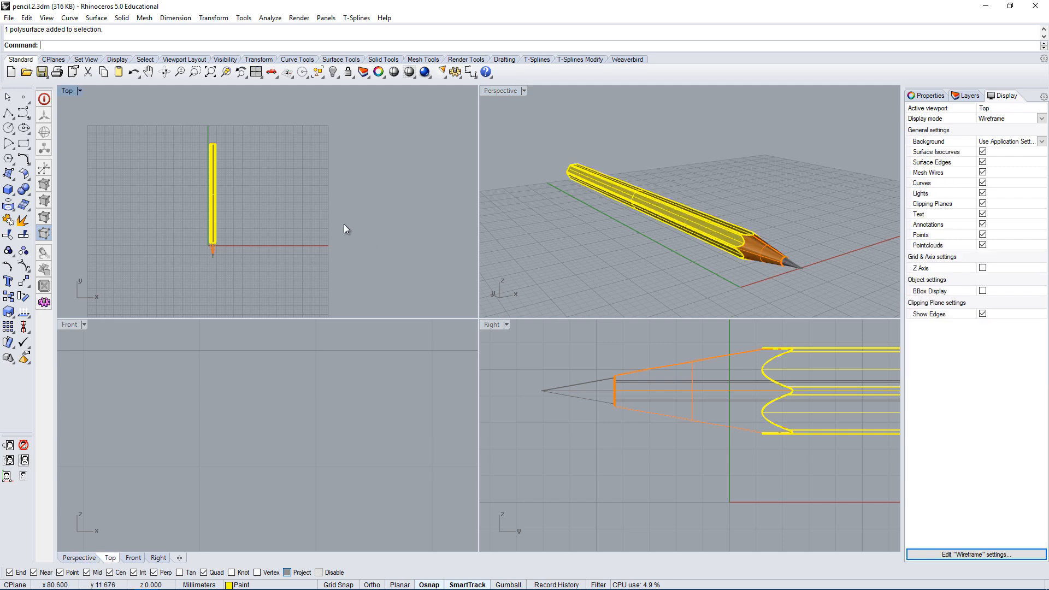
# - Draw a large rectangular ground surface from four corner points around the pencil in the Top viewport
pyautogui.click(8, 174)
pyautogui.scroll(-2, 131, 123)
pyautogui.click(118, 117)
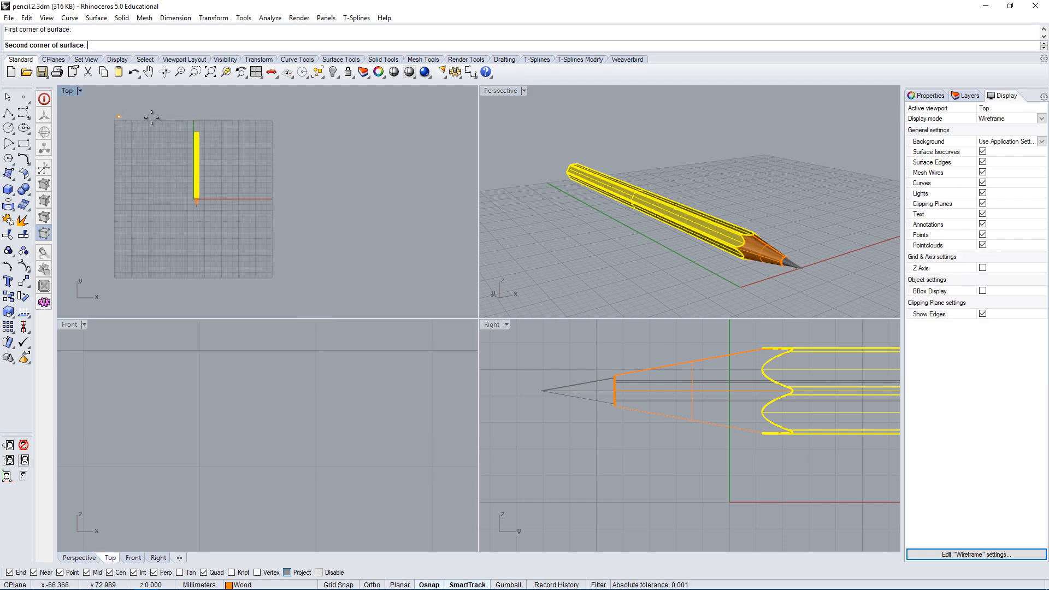
pyautogui.click(360, 113)
pyautogui.click(360, 300)
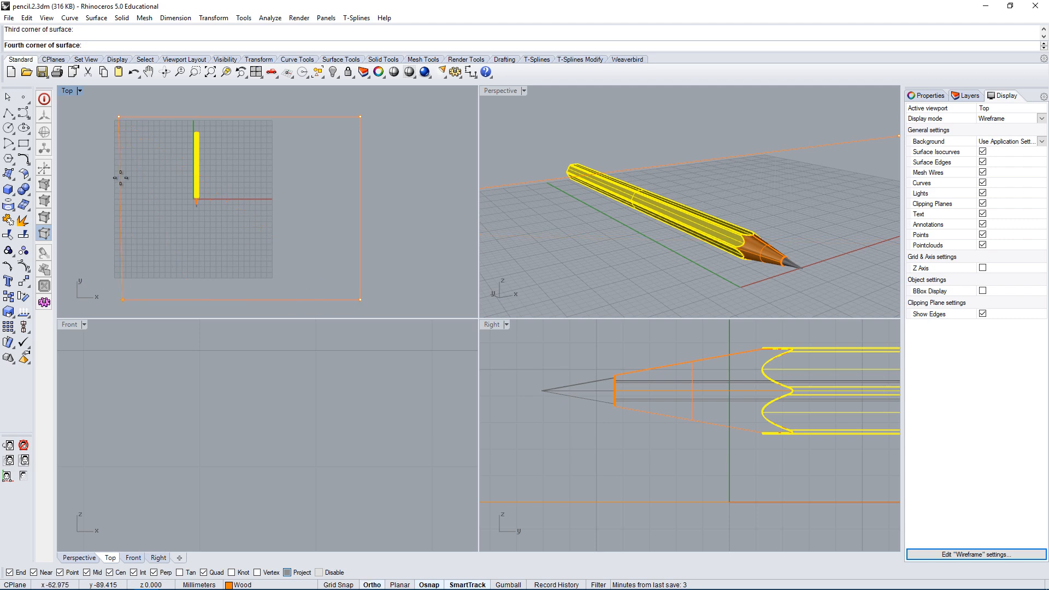
pyautogui.click(119, 299)
# - Move the ground surface in the Top viewport so that the pencil lies on its vertical centre line
pyautogui.moveTo(366, 239); pyautogui.dragTo(352, 220, button='right')
pyautogui.moveTo(353, 223); pyautogui.dragTo(316, 261)
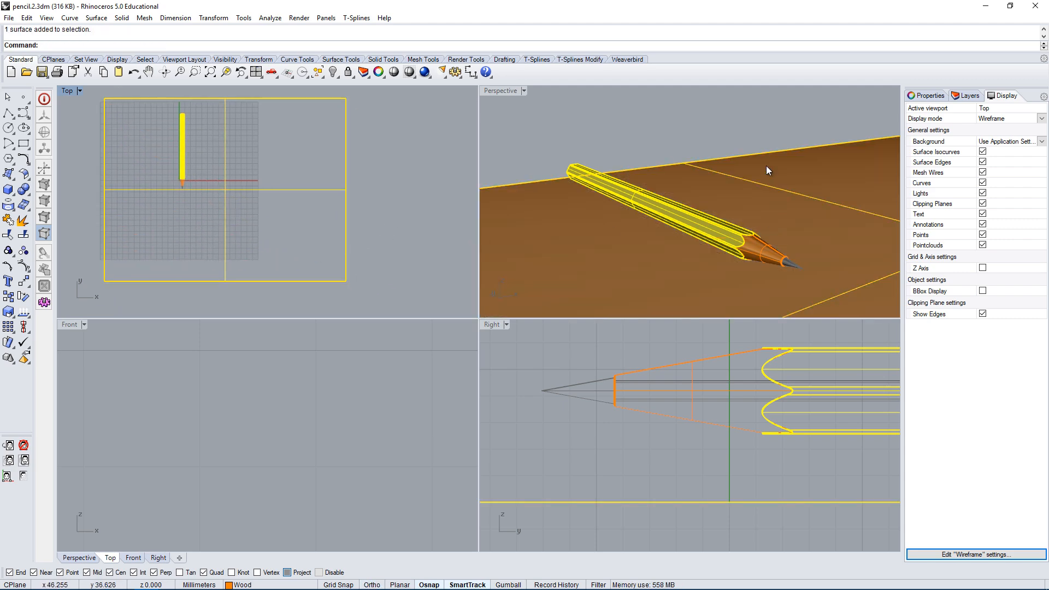
pyautogui.moveTo(767, 166)
pyautogui.mouseDown(button='right')
pyautogui.moveTo(773, 199)
pyautogui.moveTo(705, 220)
pyautogui.mouseUp(button='right')
pyautogui.moveTo(370, 215); pyautogui.dragTo(312, 209, button='right')
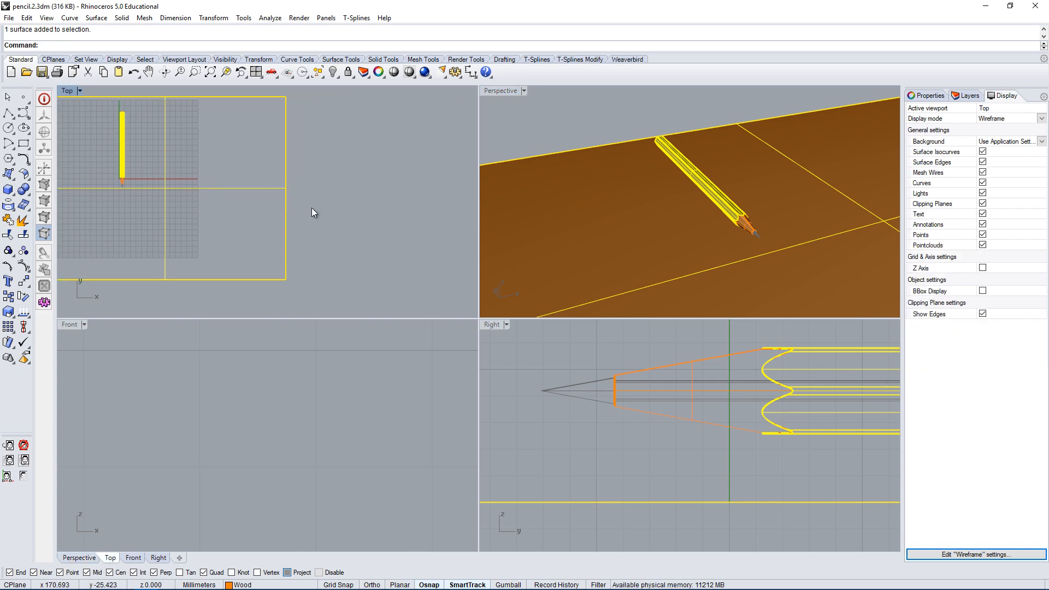
pyautogui.write('m')
pyautogui.press('Return')
pyautogui.scroll(-2, 408, 159)
pyautogui.click(438, 151)
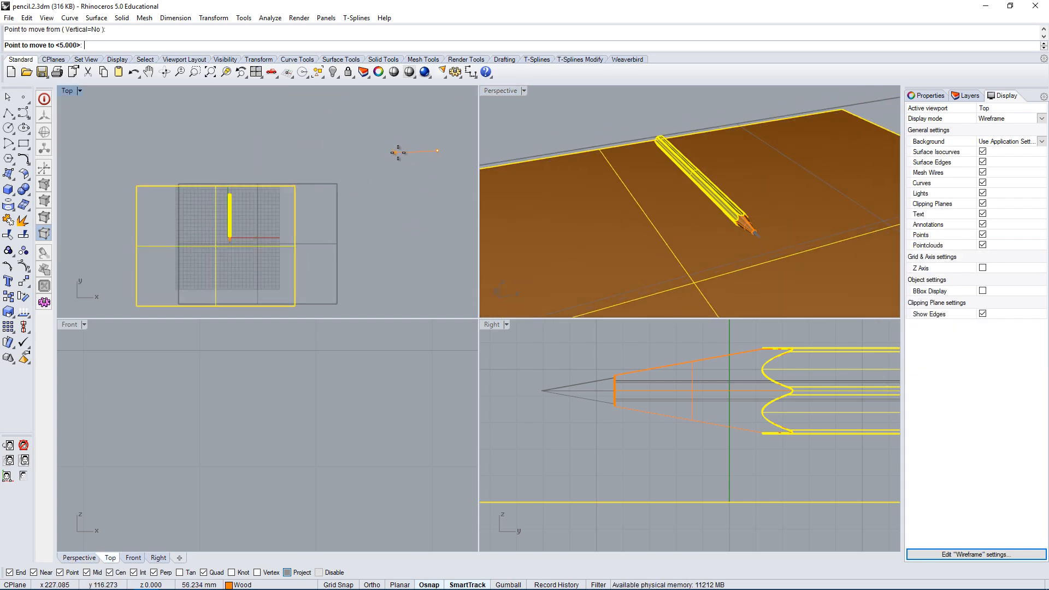
pyautogui.click(410, 134)
pyautogui.scroll(2, 270, 188)
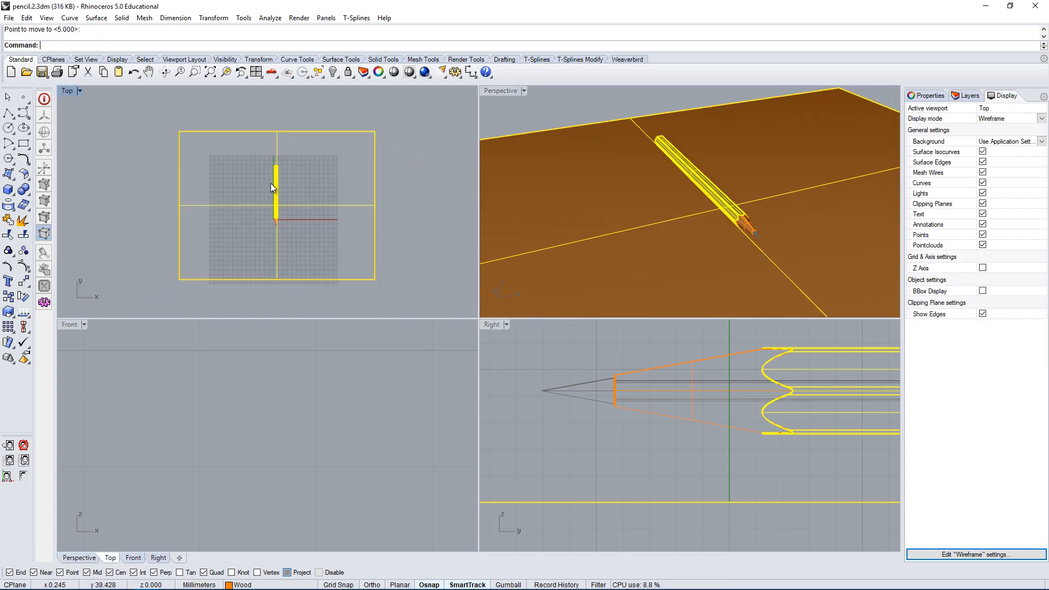
# - Select all parts of the pencil and move them straight down in the Right viewport to rest on the ground surface
pyautogui.scroll(4, 271, 183)
pyautogui.moveTo(248, 145); pyautogui.dragTo(318, 272)
pyautogui.scroll(-2, 653, 407)
pyautogui.moveTo(769, 461); pyautogui.dragTo(687, 460, button='right')
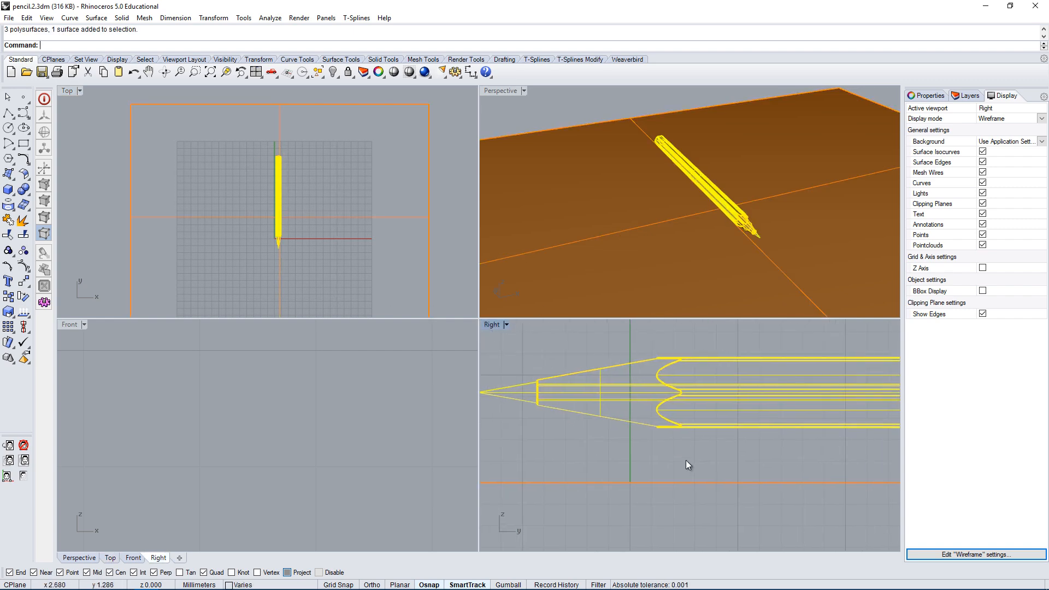
pyautogui.press('Return')
pyautogui.scroll(2, 711, 432)
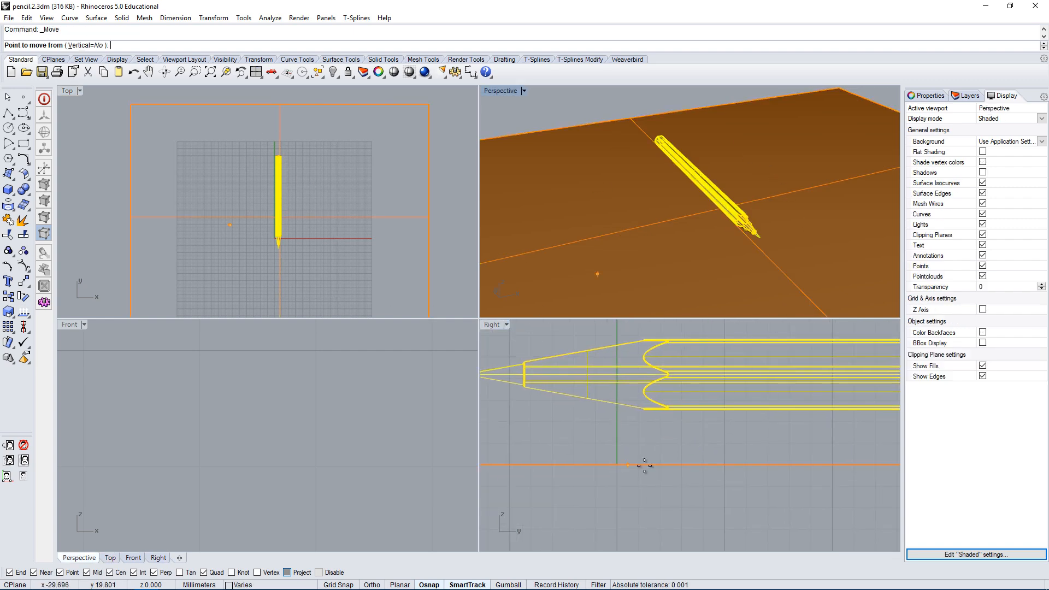
pyautogui.scroll(2, 653, 428)
pyautogui.scroll(-3, 652, 428)
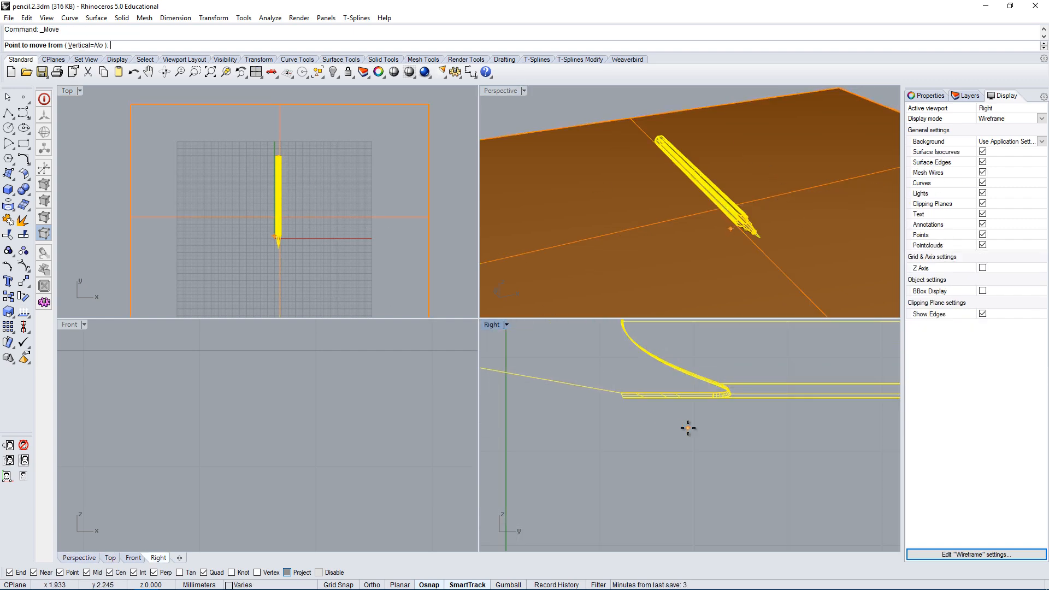
pyautogui.click(595, 386)
pyautogui.scroll(4, 603, 398)
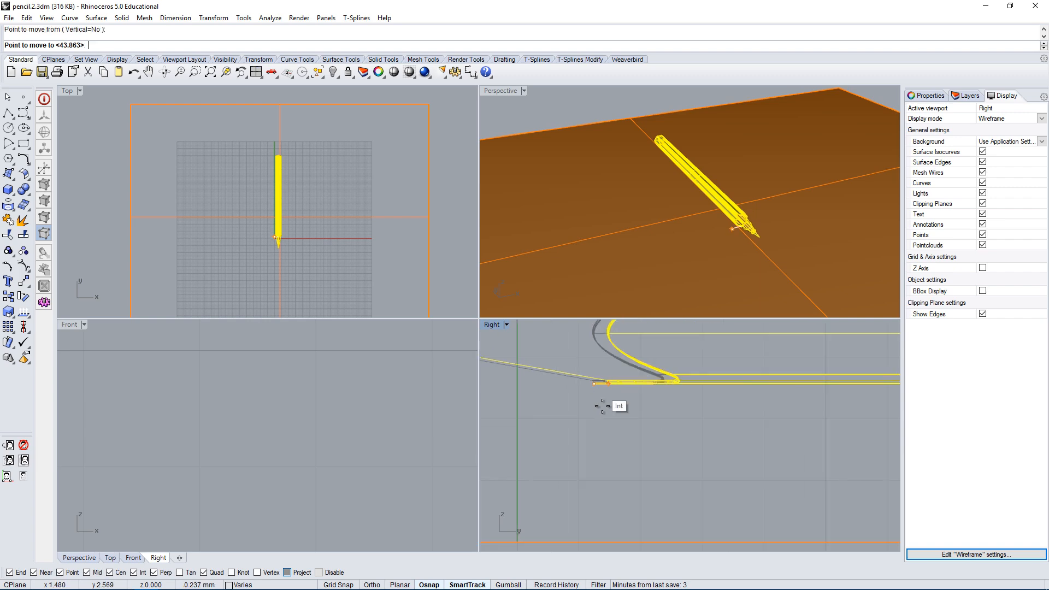
pyautogui.click(602, 537)
# - Enlarge the ground surface with Scale2D in the Top viewport, using an origin point beside the pencil and two reference points
pyautogui.moveTo(713, 272); pyautogui.dragTo(673, 250, button='right')
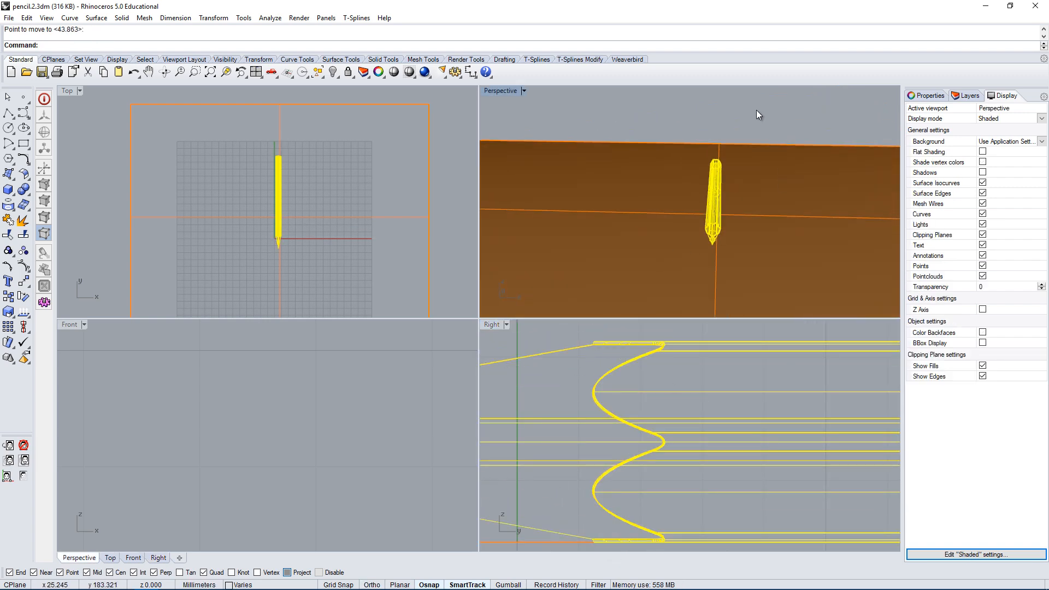
pyautogui.moveTo(757, 114)
pyautogui.mouseDown(button='right')
pyautogui.moveTo(777, 198)
pyautogui.moveTo(790, 195)
pyautogui.moveTo(829, 235)
pyautogui.moveTo(873, 201)
pyautogui.moveTo(809, 224)
pyautogui.mouseUp(button='right')
pyautogui.click(809, 224)
pyautogui.write('Scale1D')
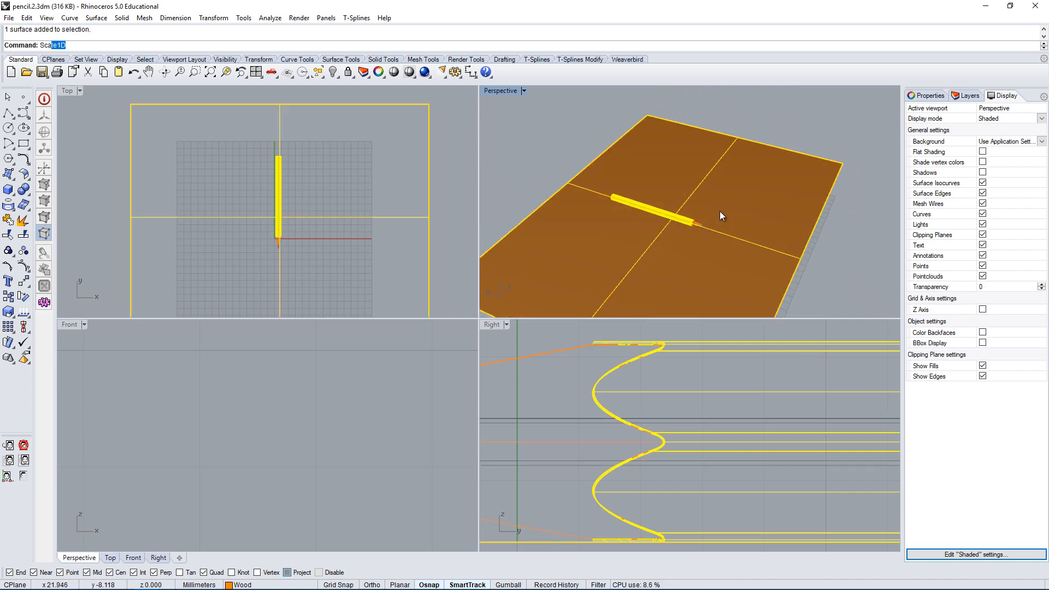
pyautogui.click(65, 69)
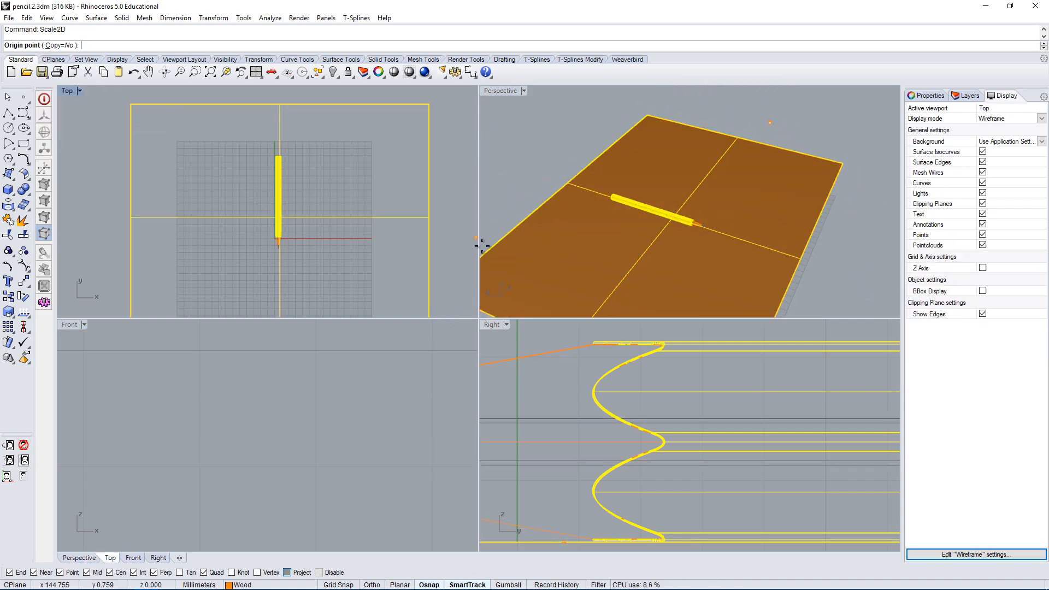
pyautogui.scroll(-2, 335, 232)
pyautogui.scroll(5, 258, 218)
pyautogui.click(257, 208)
pyautogui.scroll(-4, 285, 212)
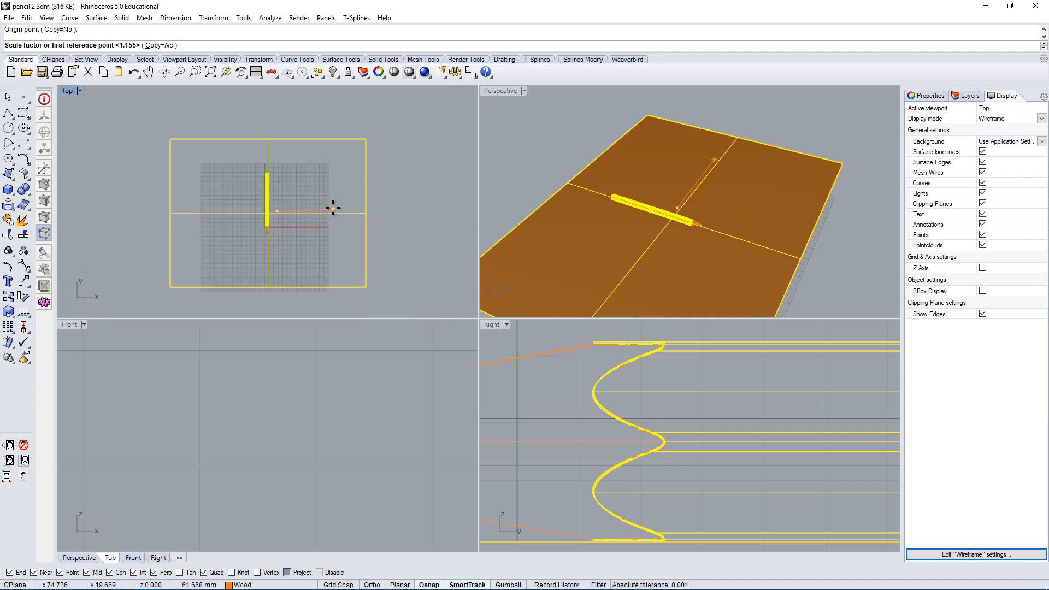
pyautogui.click(332, 208)
pyautogui.click(386, 204)
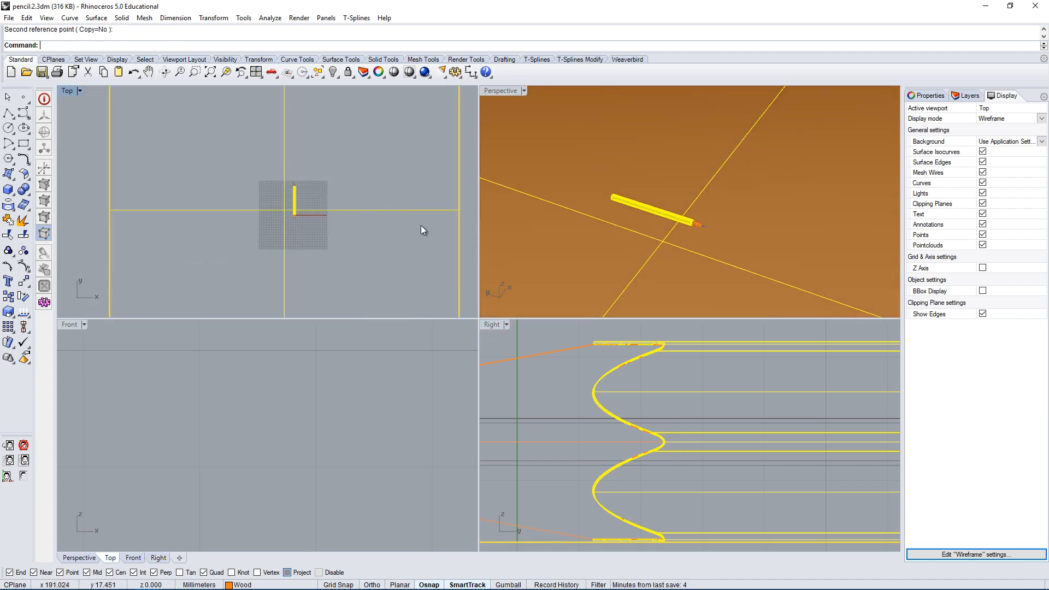
# - Move the enlarged ground surface sideways in the Top viewport so that its vertical centre line runs beneath the pencil
pyautogui.scroll(4, 374, 210)
pyautogui.write('m')
pyautogui.press('Return')
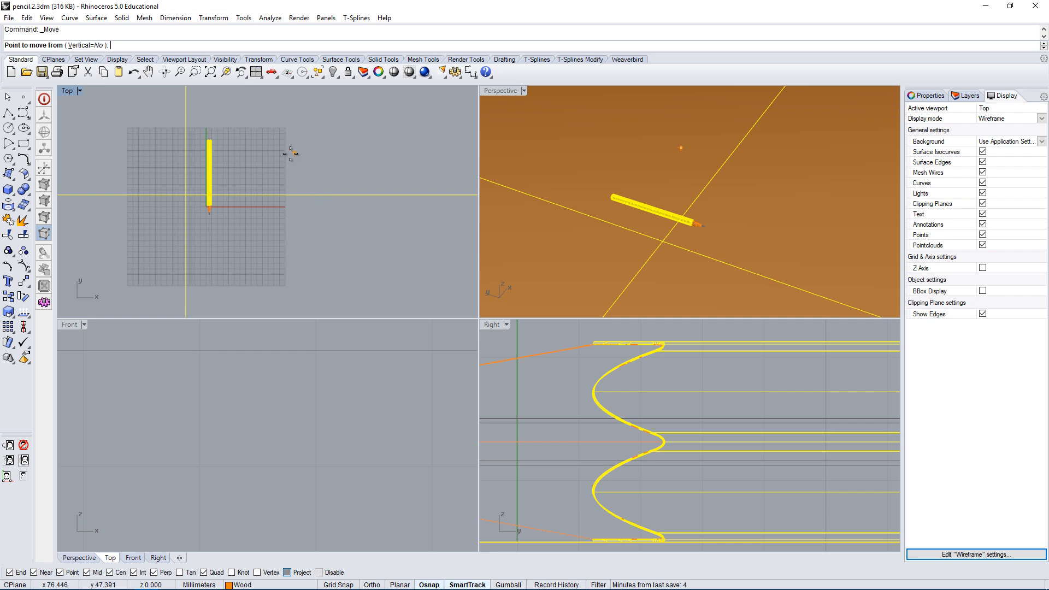
pyautogui.click(290, 154)
pyautogui.click(313, 153)
# - Inspect how the pencil rests on the ground surface from several angles in the Perspective viewport
pyautogui.moveTo(754, 309)
pyautogui.mouseDown(button='right')
pyautogui.moveTo(664, 202)
pyautogui.moveTo(695, 244)
pyautogui.moveTo(739, 234)
pyautogui.moveTo(709, 199)
pyautogui.moveTo(580, 125)
pyautogui.mouseUp(button='right')
pyautogui.scroll(7, 670, 205)
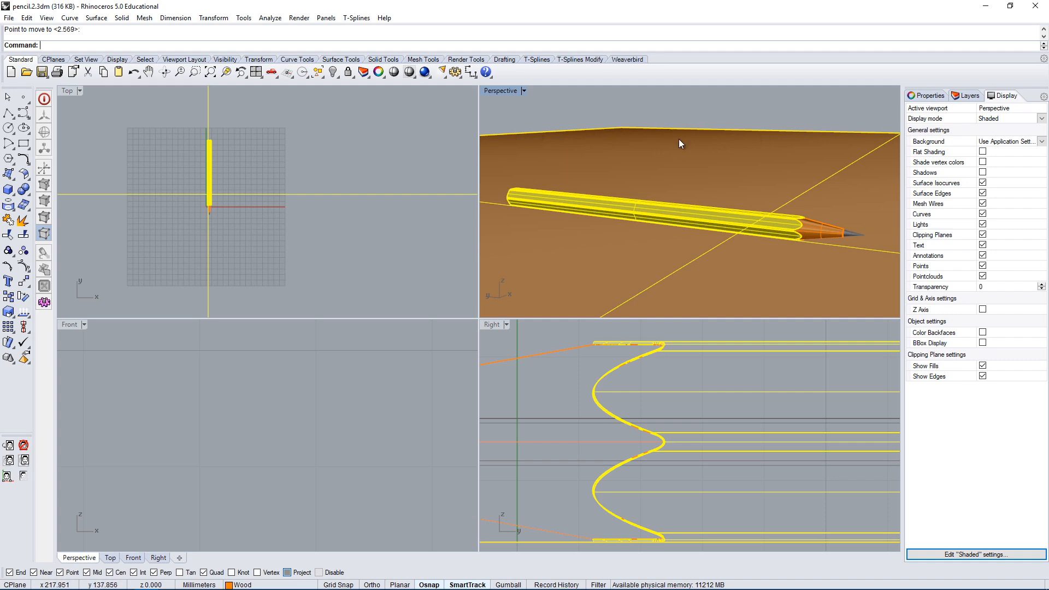
pyautogui.moveTo(679, 141)
pyautogui.mouseDown(button='right')
pyautogui.moveTo(702, 155)
pyautogui.moveTo(698, 216)
pyautogui.moveTo(672, 247)
pyautogui.moveTo(543, 234)
pyautogui.moveTo(612, 198)
pyautogui.moveTo(671, 198)
pyautogui.mouseUp(button='right')
pyautogui.moveTo(702, 265)
pyautogui.mouseDown(button='right')
pyautogui.moveTo(703, 199)
pyautogui.moveTo(674, 228)
pyautogui.moveTo(588, 231)
pyautogui.moveTo(759, 238)
pyautogui.moveTo(714, 272)
pyautogui.moveTo(694, 269)
pyautogui.moveTo(714, 256)
pyautogui.moveTo(604, 264)
pyautogui.moveTo(686, 248)
pyautogui.moveTo(582, 201)
pyautogui.mouseUp(button='right')
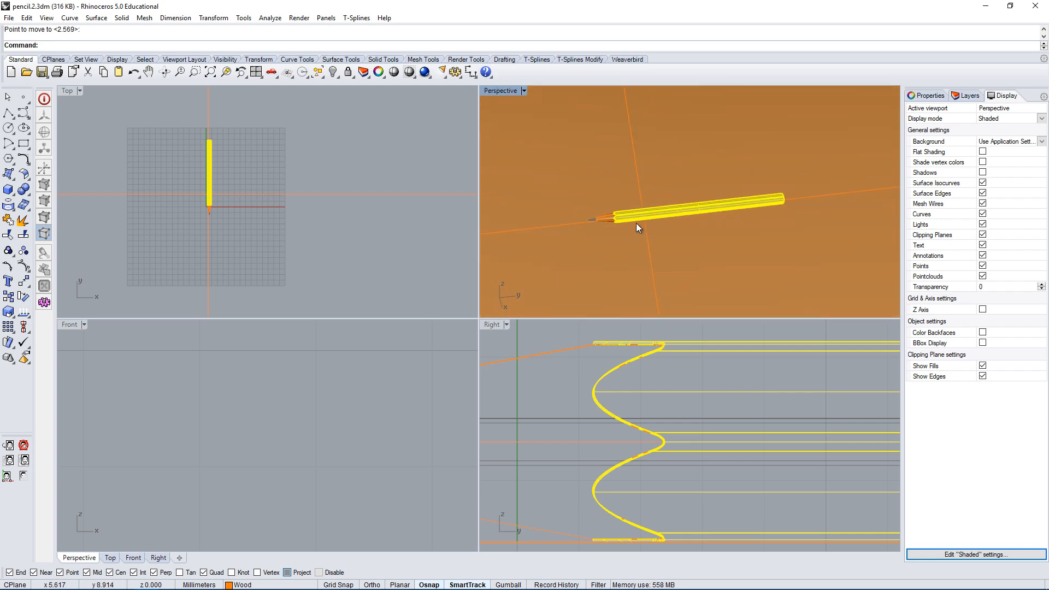
pyautogui.moveTo(636, 223)
pyautogui.mouseDown(button='right')
pyautogui.moveTo(717, 224)
pyautogui.moveTo(730, 206)
pyautogui.moveTo(774, 202)
pyautogui.mouseUp(button='right')
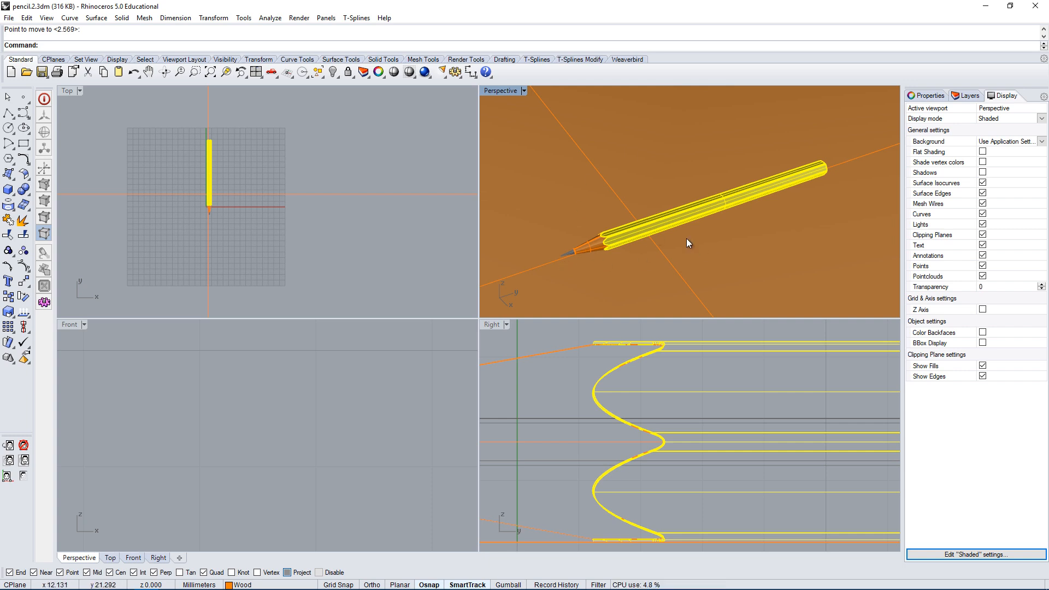
pyautogui.moveTo(684, 248); pyautogui.dragTo(675, 244, button='right')
pyautogui.moveTo(710, 238); pyautogui.dragTo(724, 241, button='right')
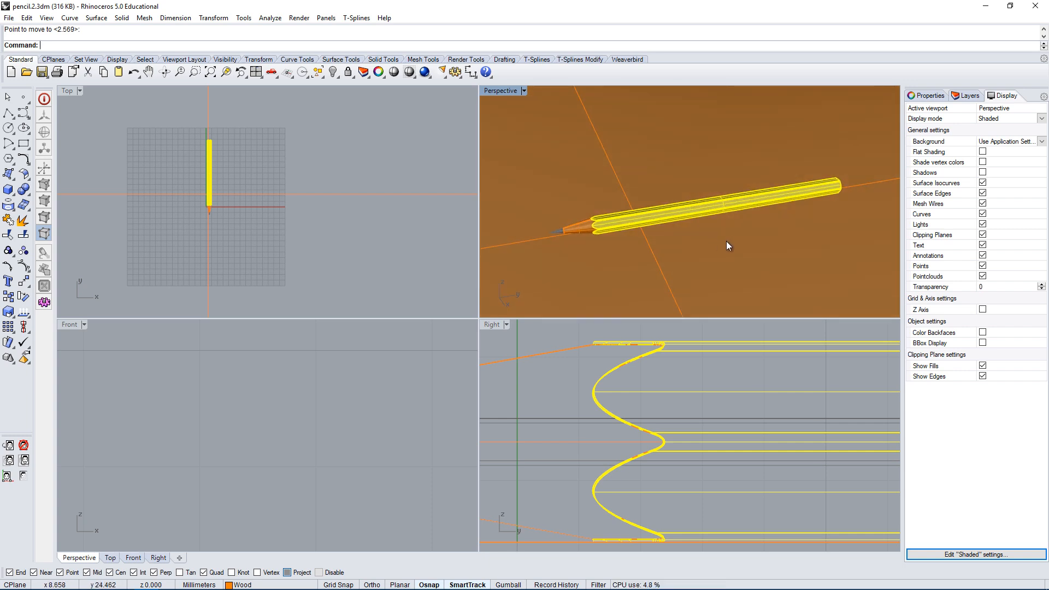
# - Select the ground surface, create a new layer named Floor and make it the current layer
pyautogui.keyDown('shift'); pyautogui.click(724, 240); pyautogui.keyUp('shift')
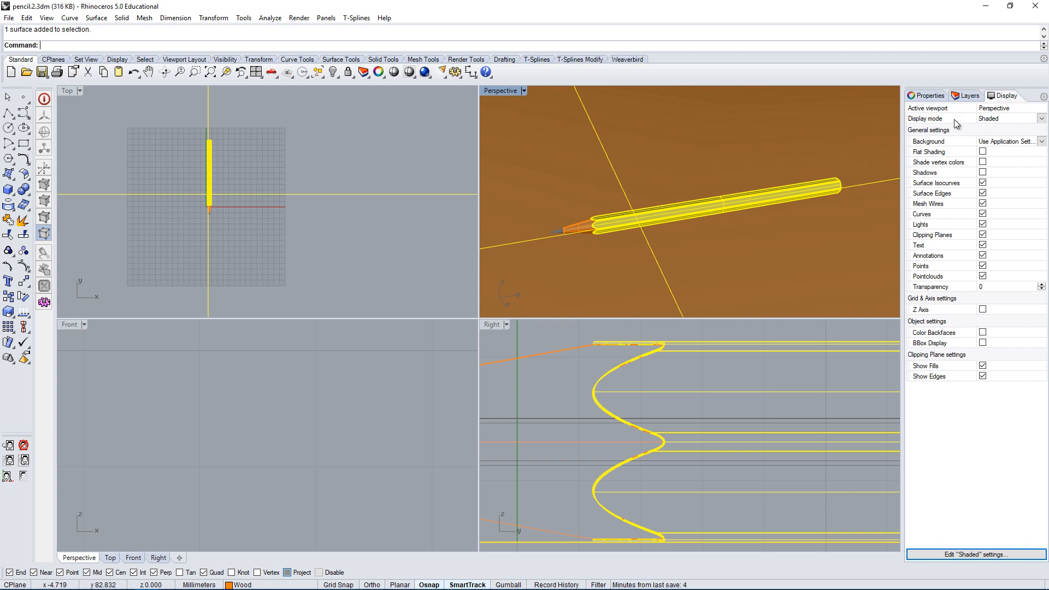
pyautogui.click(968, 96)
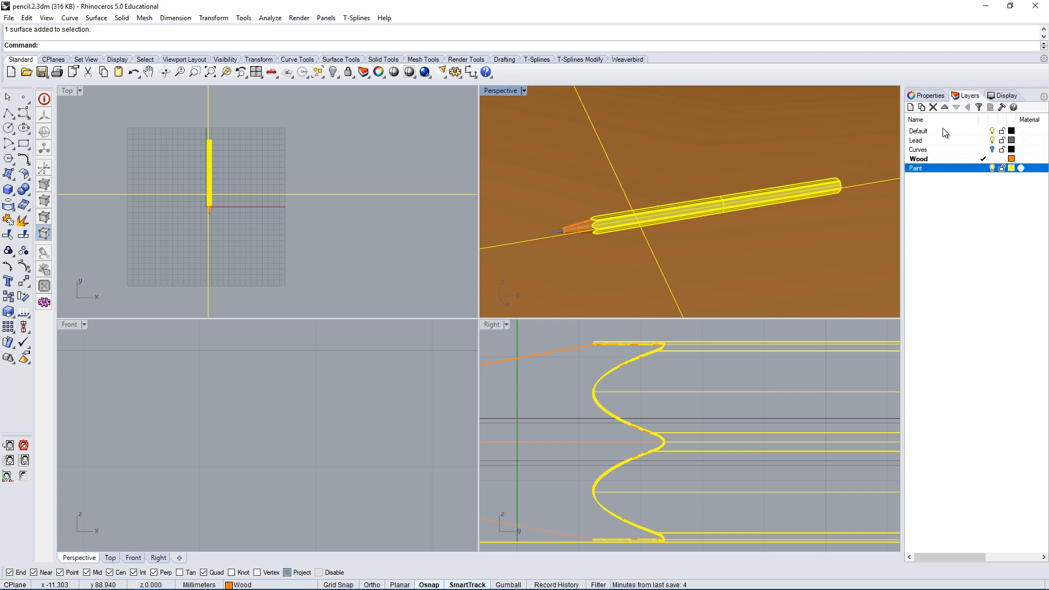
pyautogui.click(910, 107)
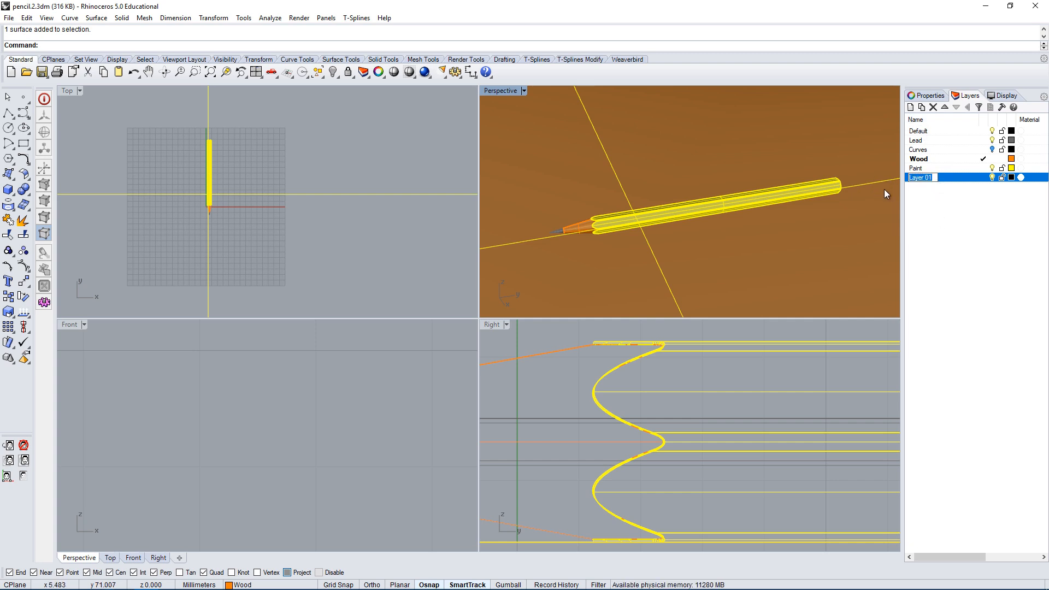
pyautogui.write('Floor')
pyautogui.click(963, 202)
pyautogui.click(978, 178)
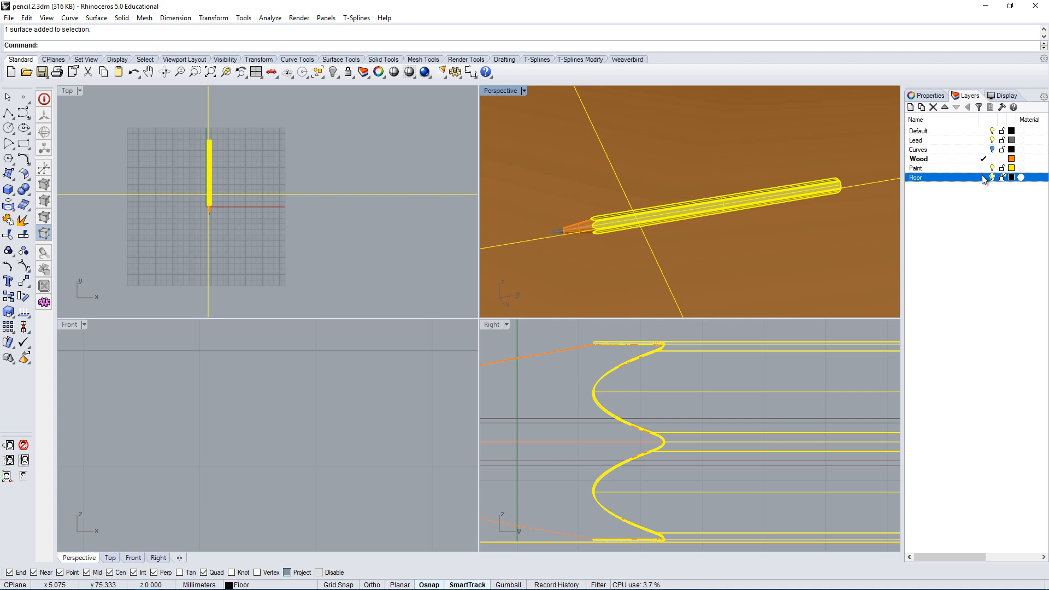
pyautogui.click(984, 177)
# - Set the Floor layer's colour to Dark Blue
pyautogui.click(1012, 177)
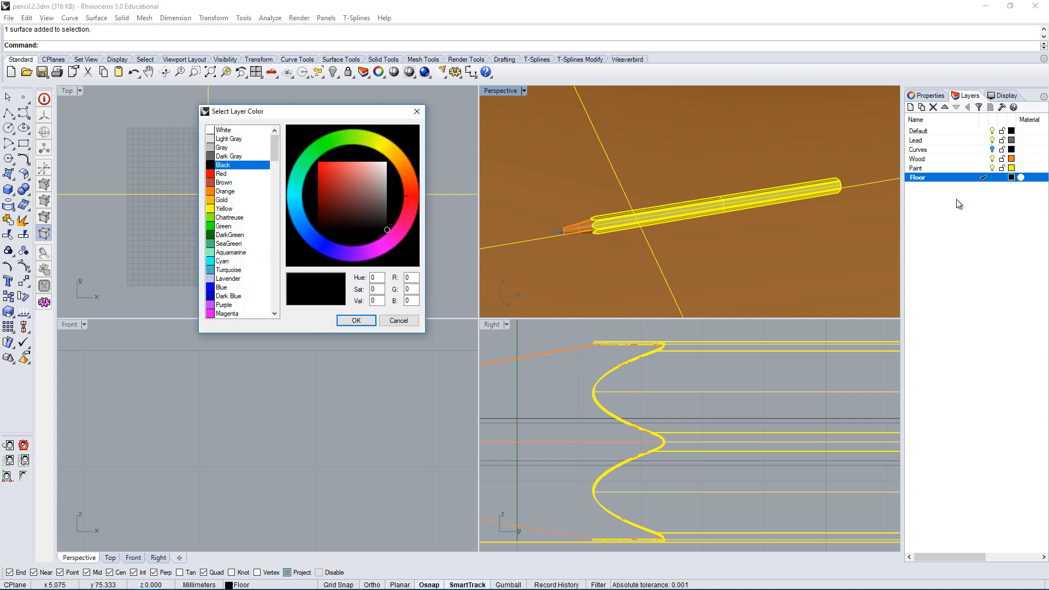
pyautogui.click(224, 296)
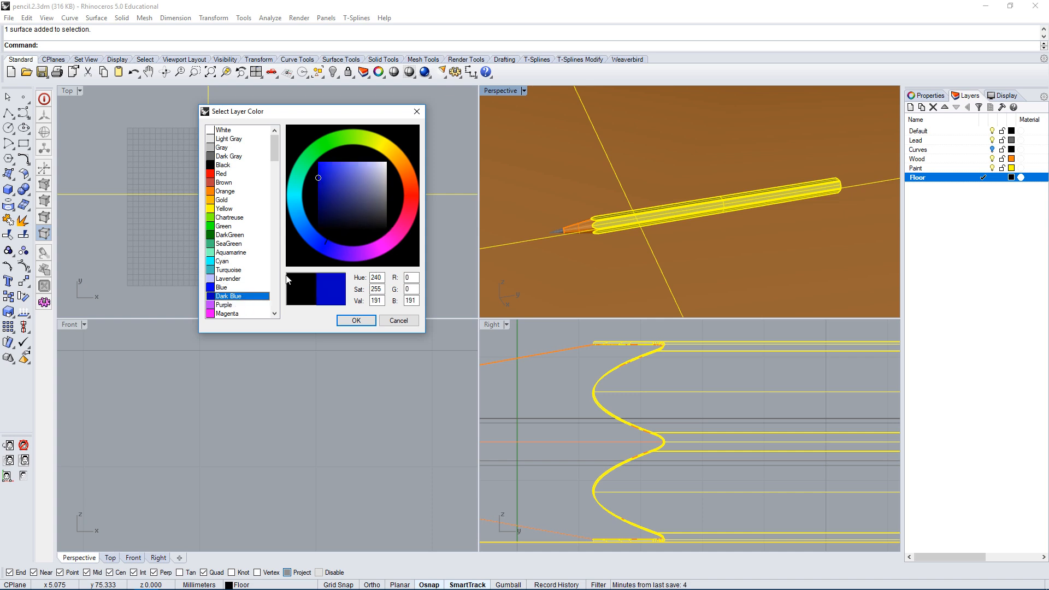
pyautogui.click(351, 321)
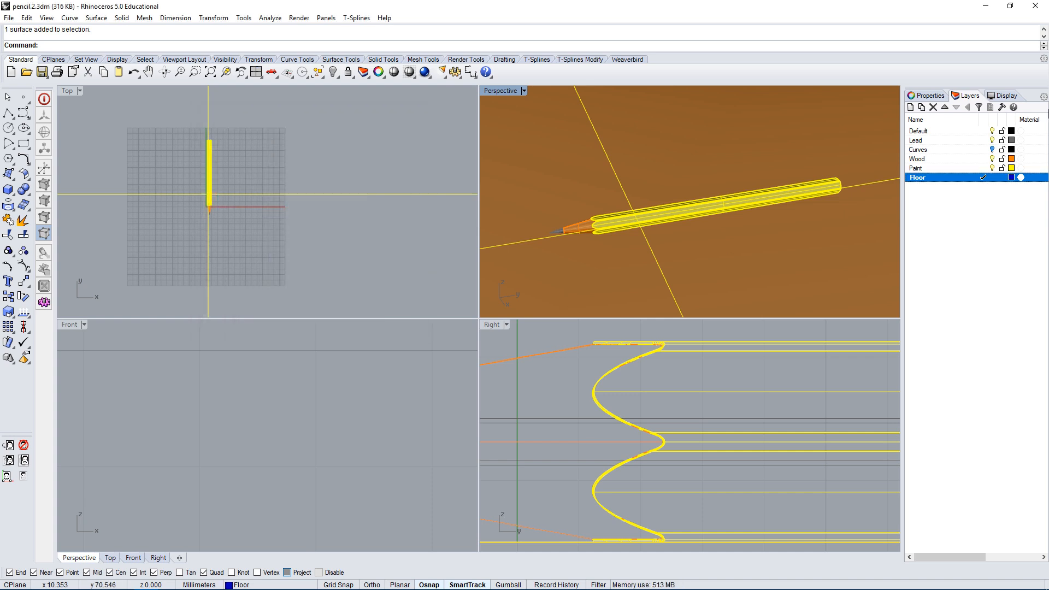
# - Assign the selected ground surface to the Floor layer
pyautogui.click(927, 96)
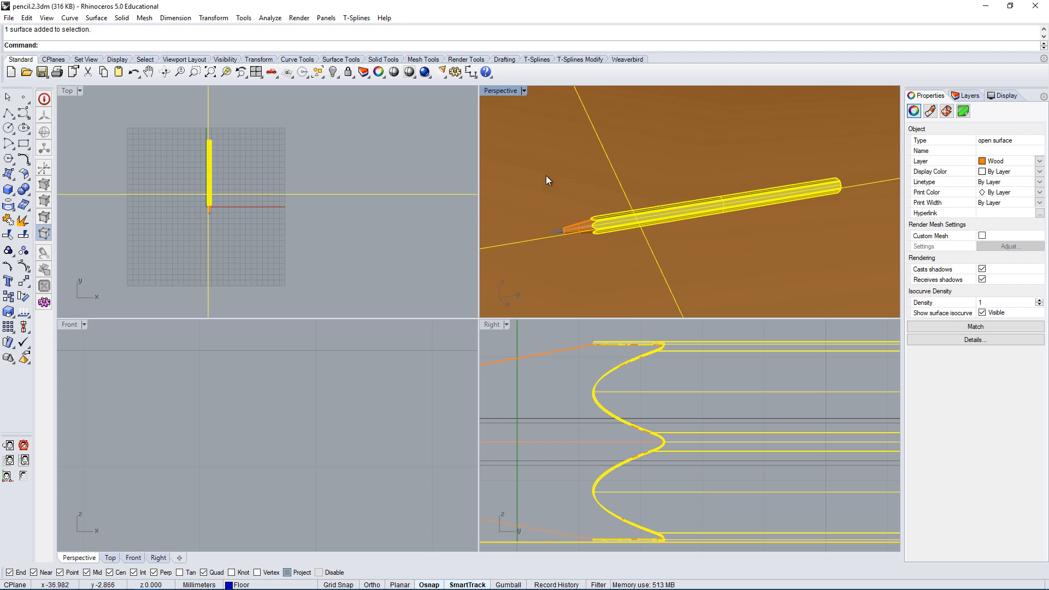
pyautogui.click(1001, 162)
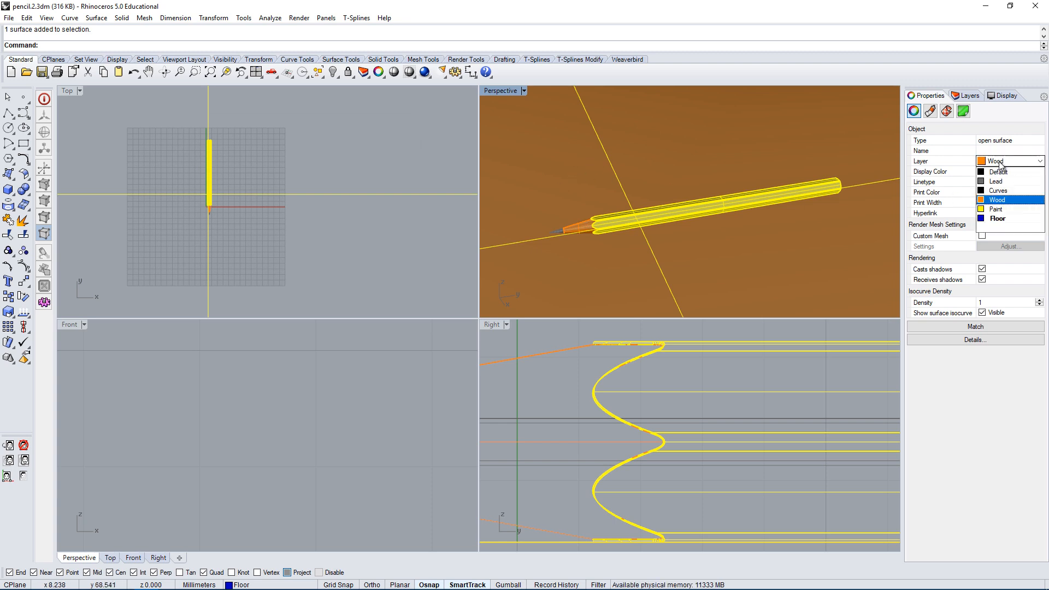
pyautogui.click(1004, 220)
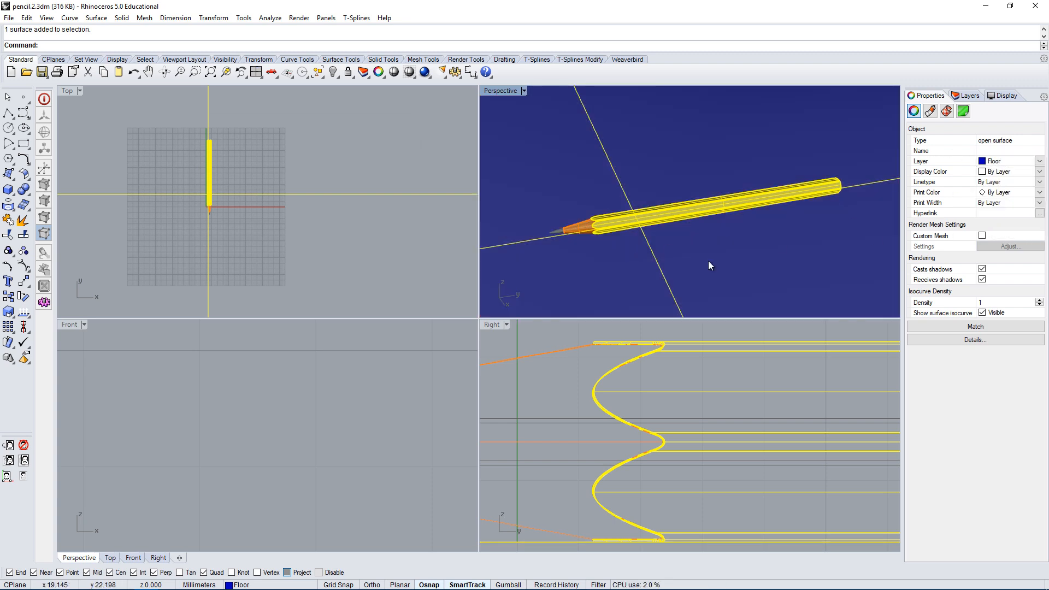
pyautogui.moveTo(815, 231); pyautogui.dragTo(814, 232, button='right')
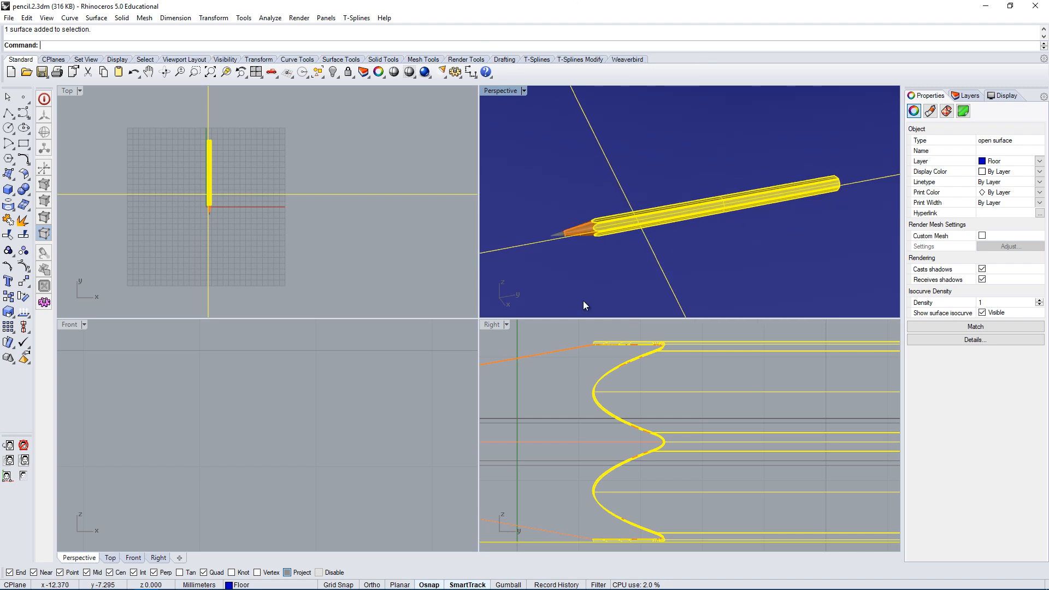
# - Reorder the layers so that Default and Curves come first, and turn off the Default layer
pyautogui.click(970, 96)
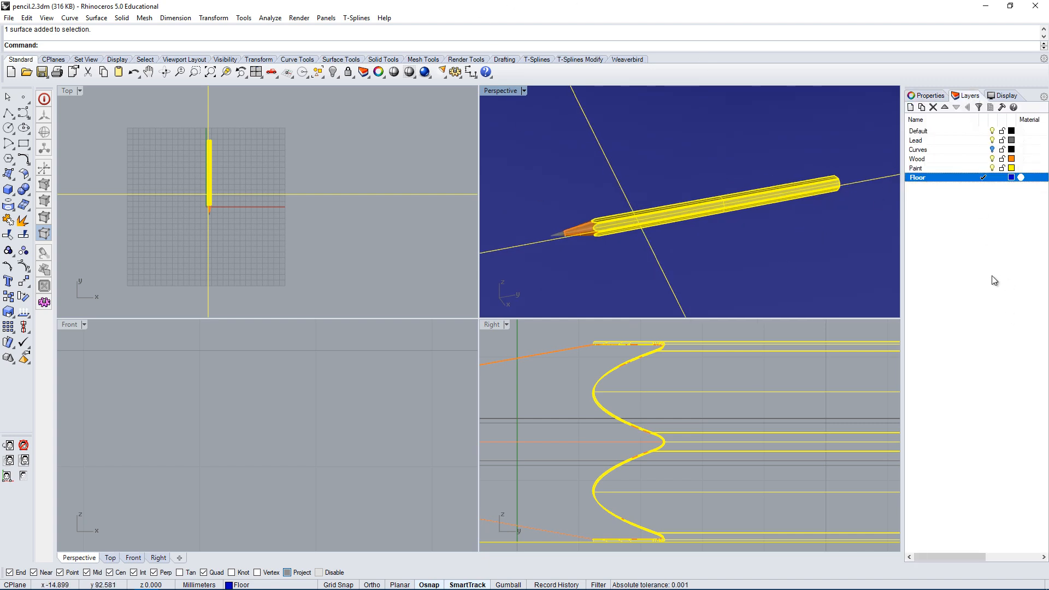
pyautogui.click(931, 178)
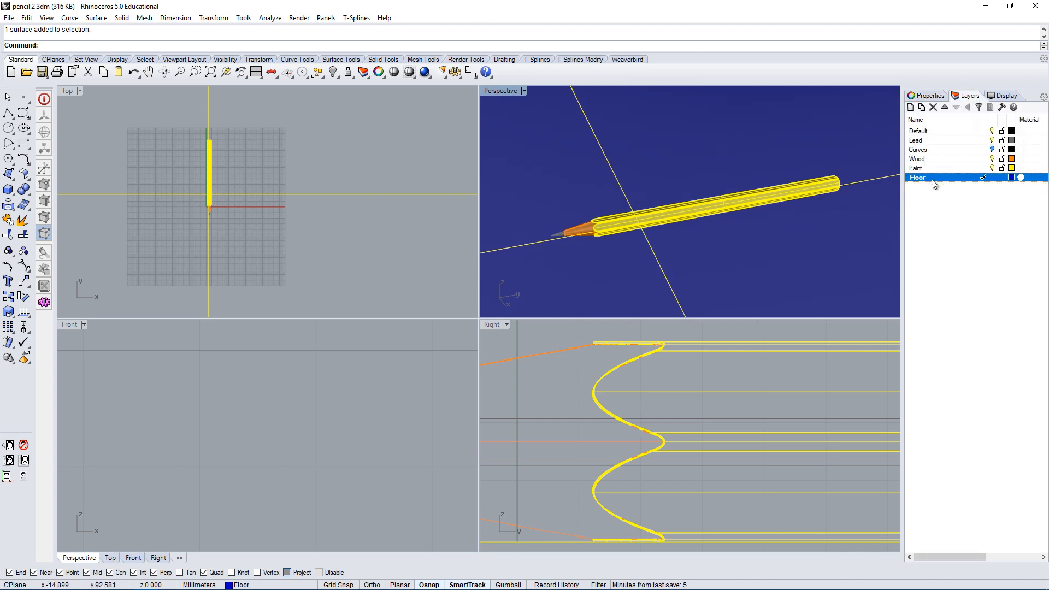
pyautogui.click(925, 152)
pyautogui.click(944, 108)
pyautogui.click(944, 108)
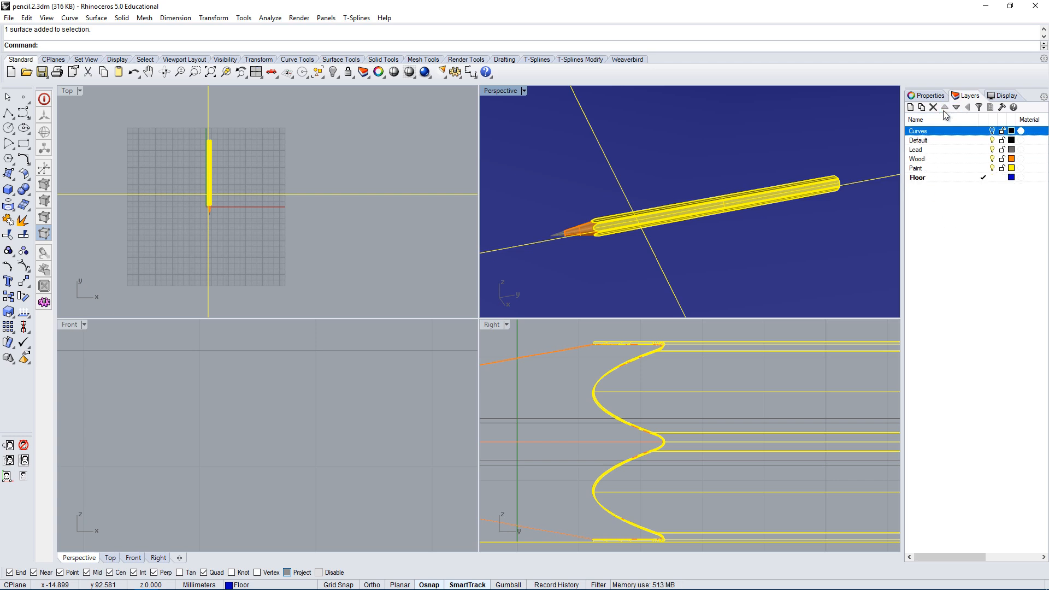
pyautogui.click(932, 141)
pyautogui.click(944, 108)
# - Review the Lead, Wood, Paint and Floor layers against the matching pencil parts and ground surface
pyautogui.click(942, 152)
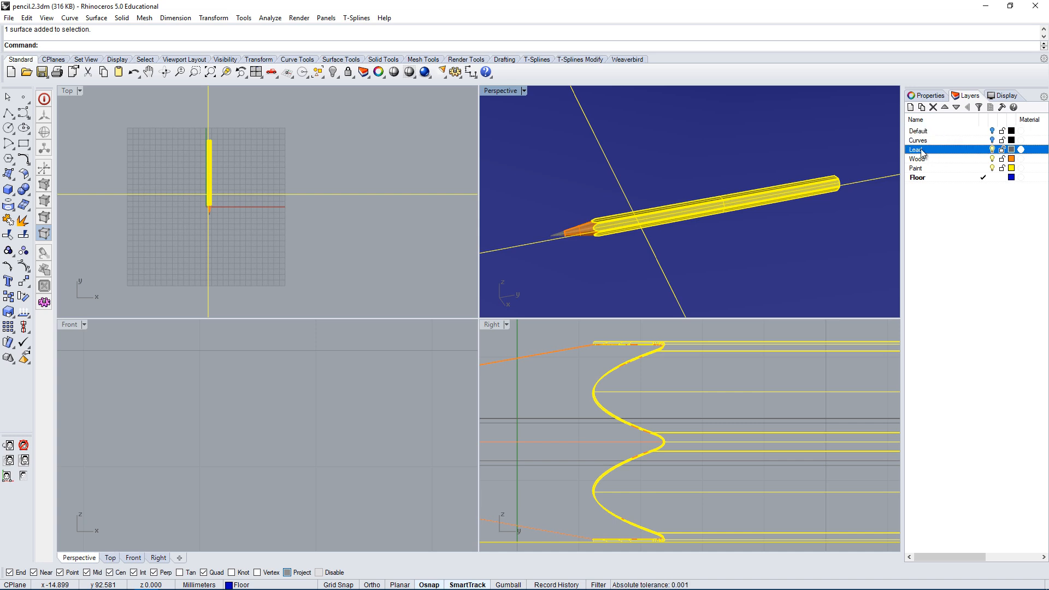
pyautogui.click(928, 159)
pyautogui.click(932, 169)
pyautogui.click(932, 177)
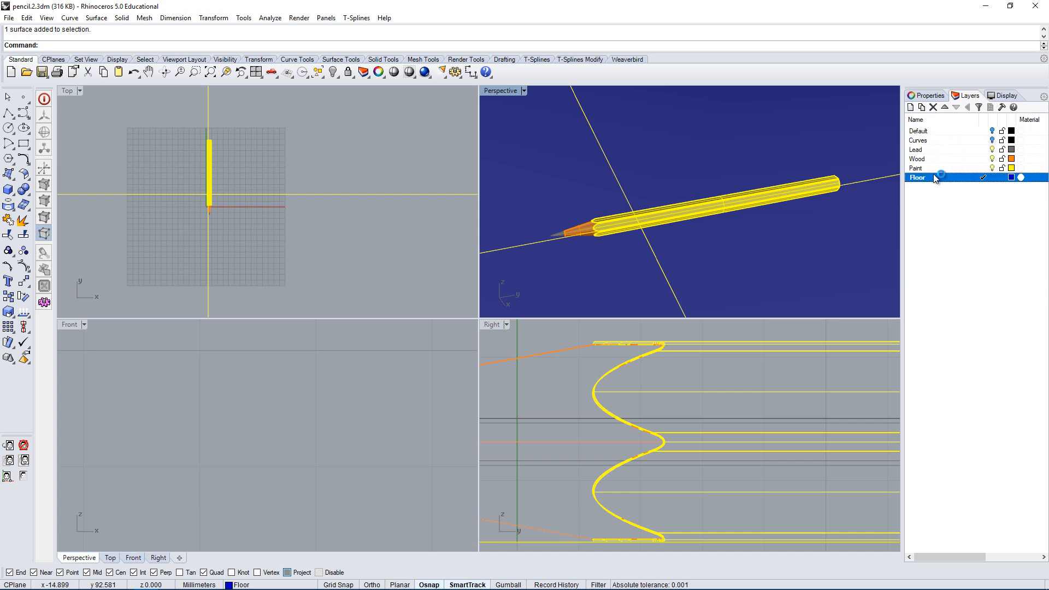
pyautogui.click(926, 151)
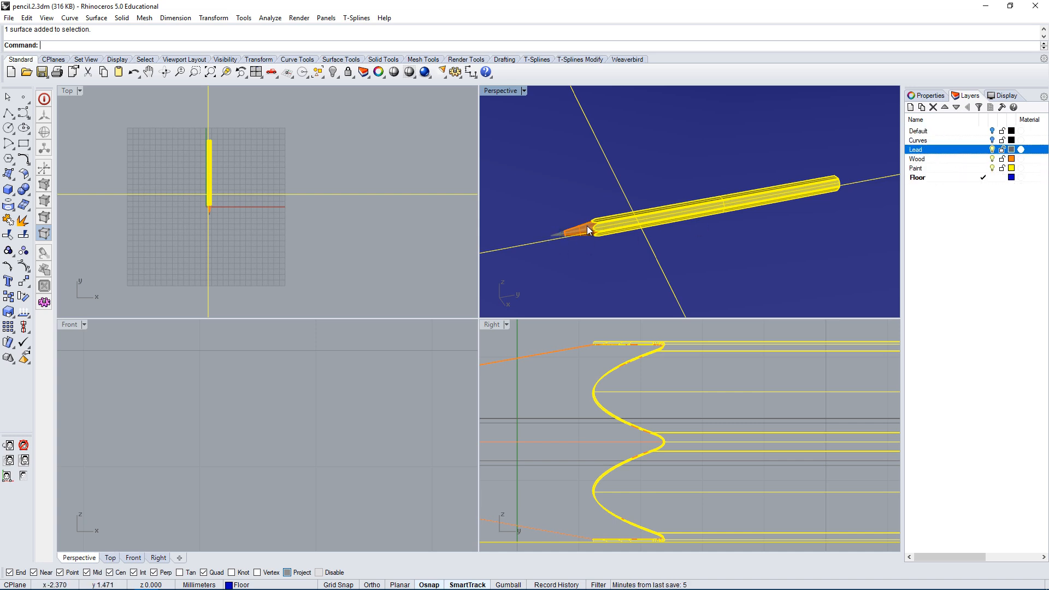
pyautogui.click(585, 235)
pyautogui.click(928, 169)
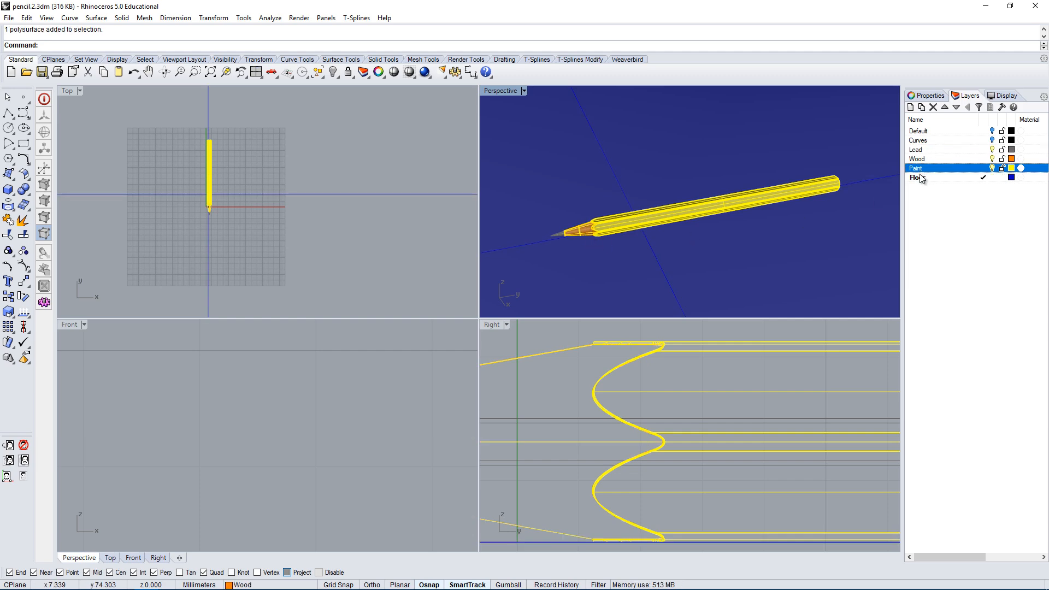
pyautogui.click(714, 269)
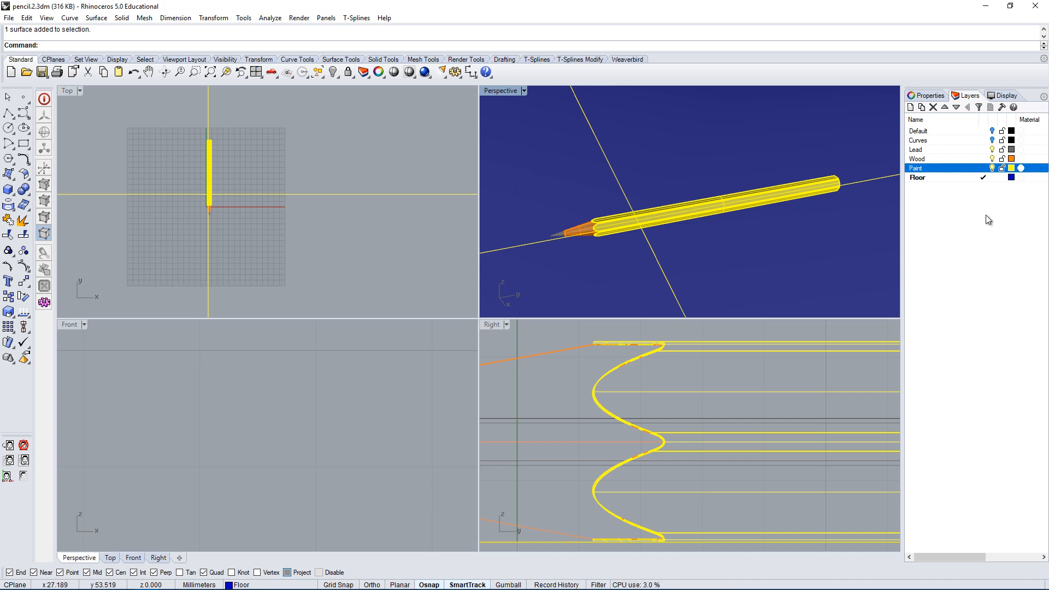
pyautogui.click(947, 178)
pyautogui.click(962, 168)
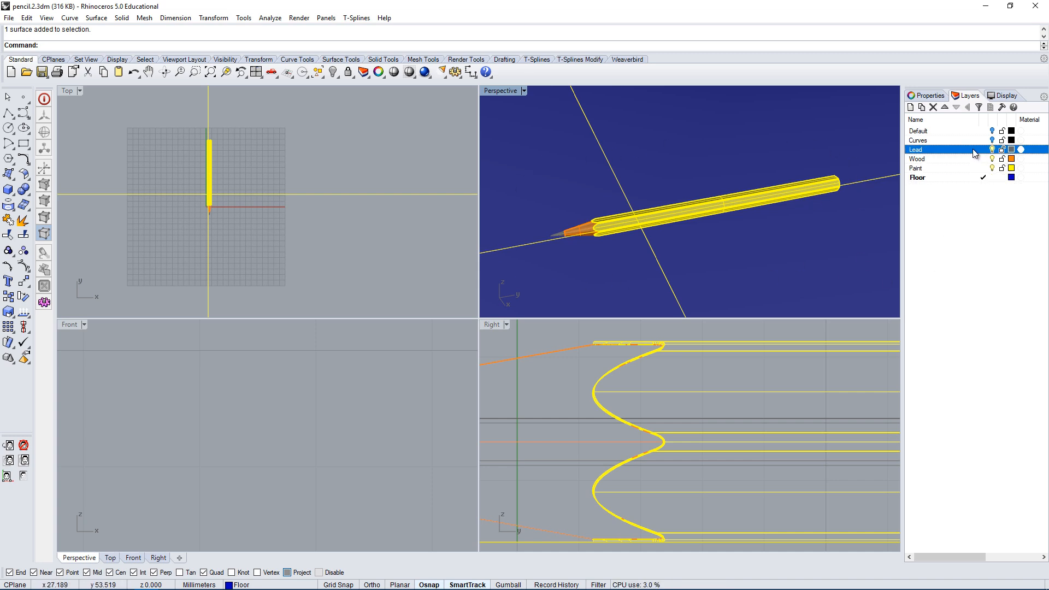
pyautogui.click(938, 178)
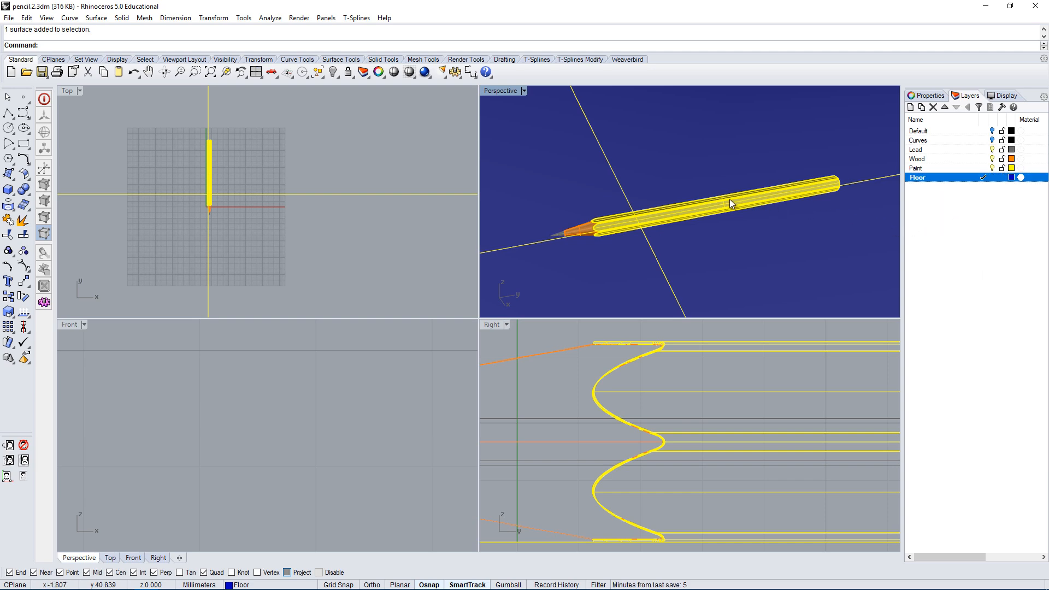
# - Select the pencil's painted body and examine up close its scalloped edge where it meets the wood
pyautogui.click(606, 222)
pyautogui.scroll(2, 593, 226)
pyautogui.scroll(3, 585, 228)
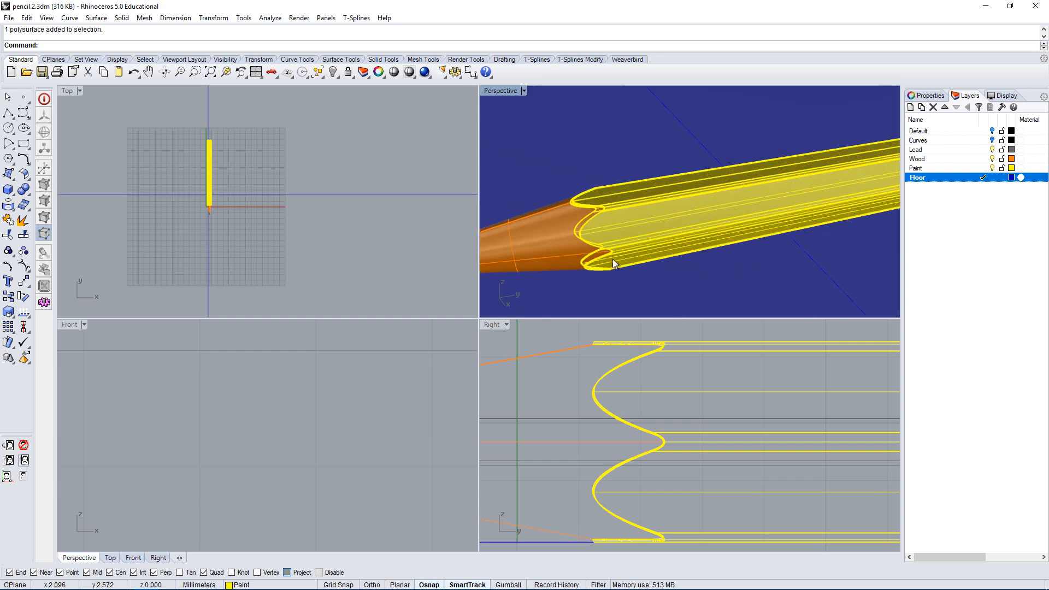
pyautogui.scroll(-1, 639, 240)
pyautogui.scroll(3, 649, 147)
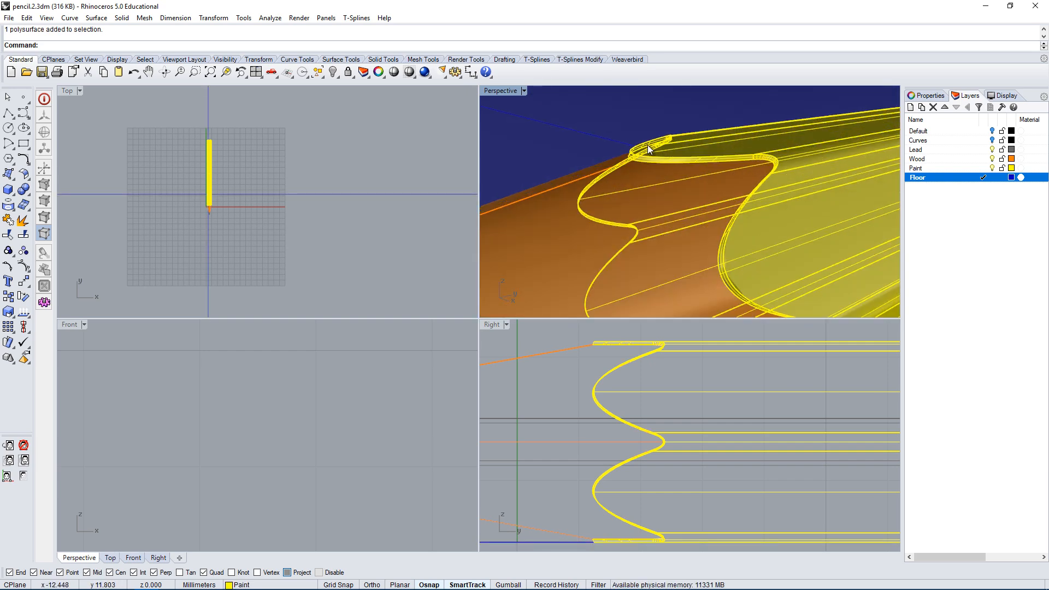
pyautogui.scroll(-5, 659, 150)
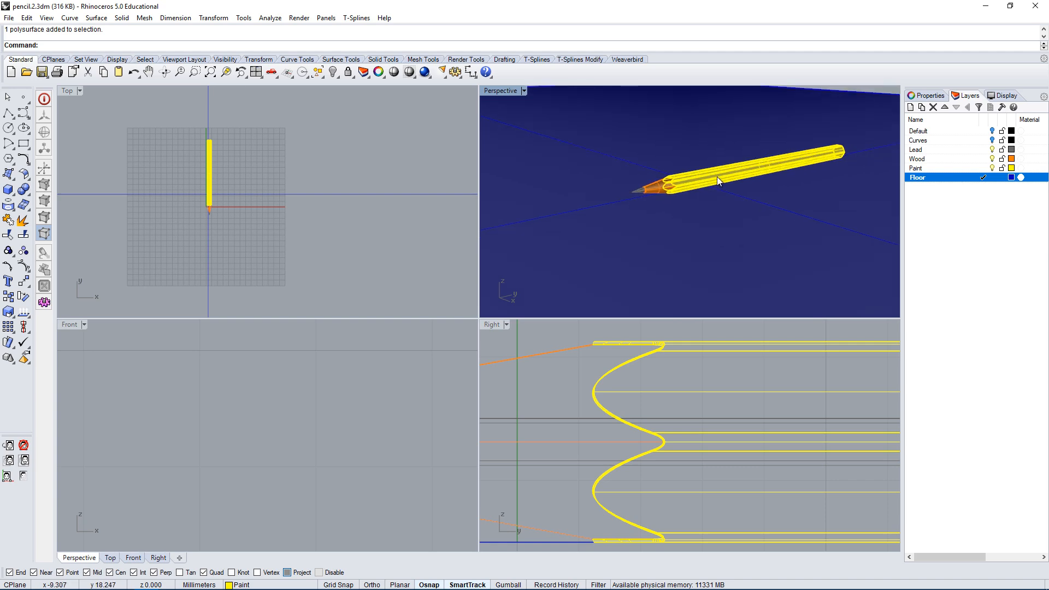
pyautogui.moveTo(837, 153); pyautogui.dragTo(768, 246, button='right')
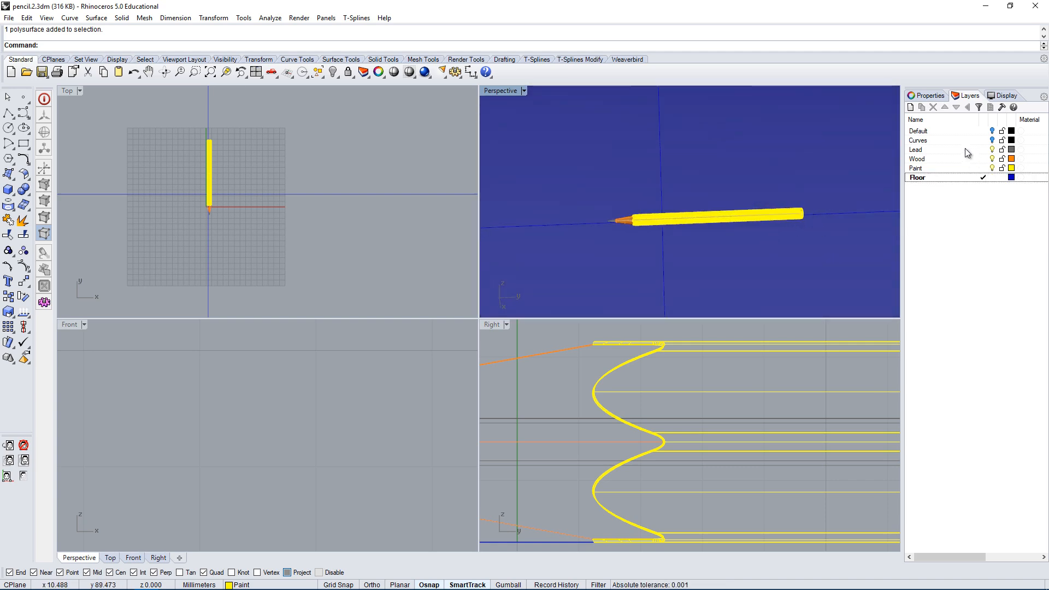
# - Check the Lead and Paint layers, and examine the pencil's tip and painted body in the Perspective viewport
pyautogui.click(941, 149)
pyautogui.click(924, 168)
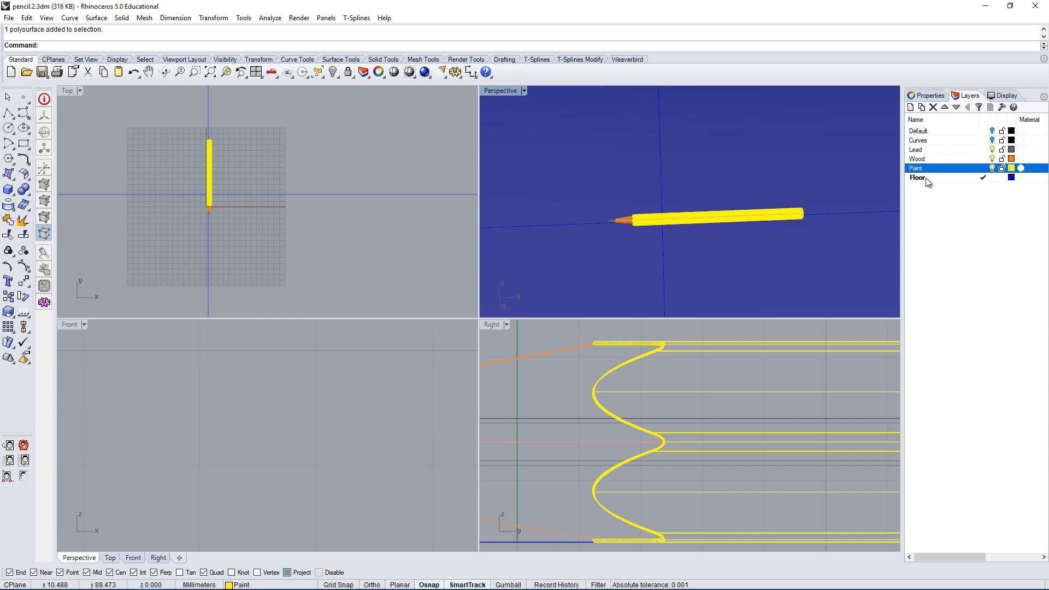
pyautogui.click(957, 224)
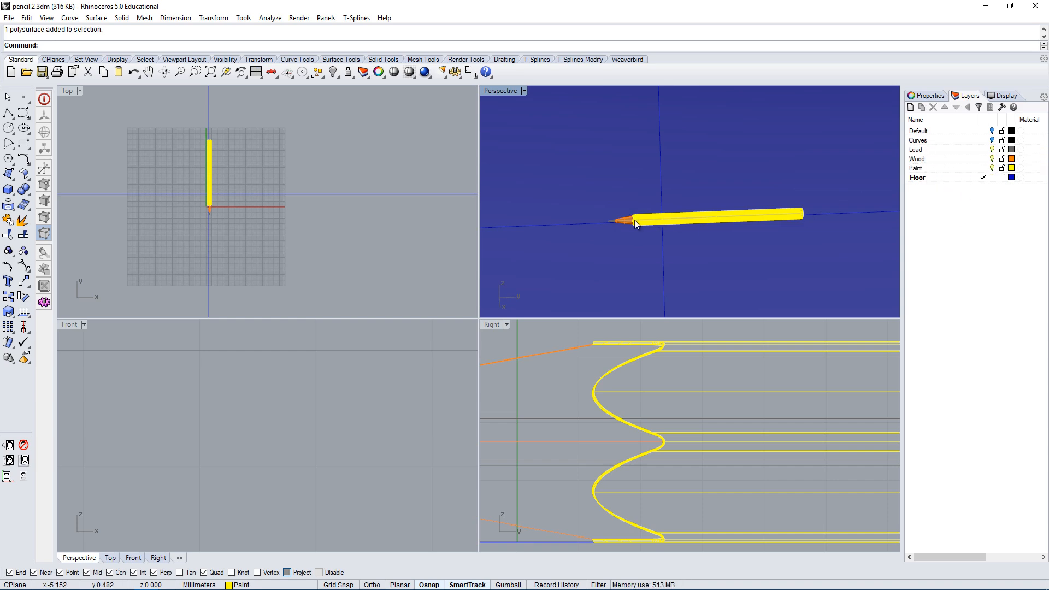
pyautogui.click(923, 168)
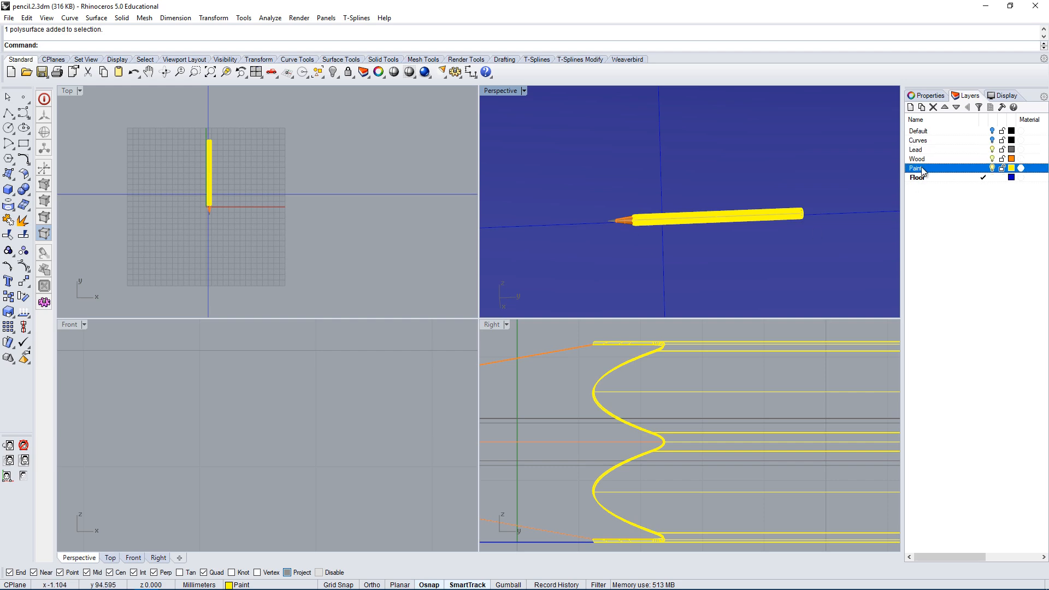
pyautogui.moveTo(720, 273); pyautogui.dragTo(657, 255, button='right')
pyautogui.scroll(5, 596, 201)
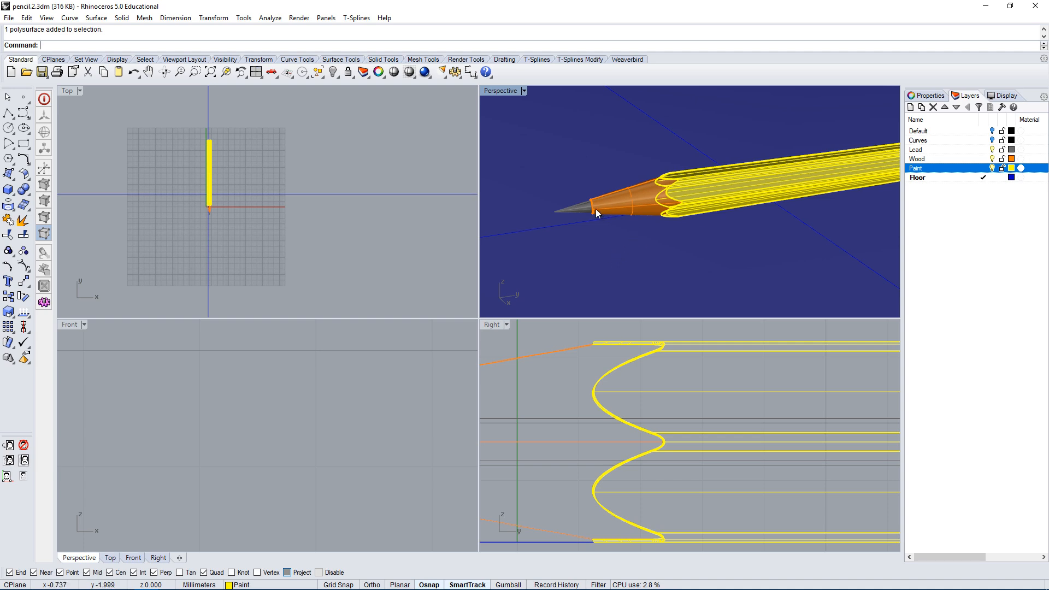
pyautogui.scroll(-5, 596, 209)
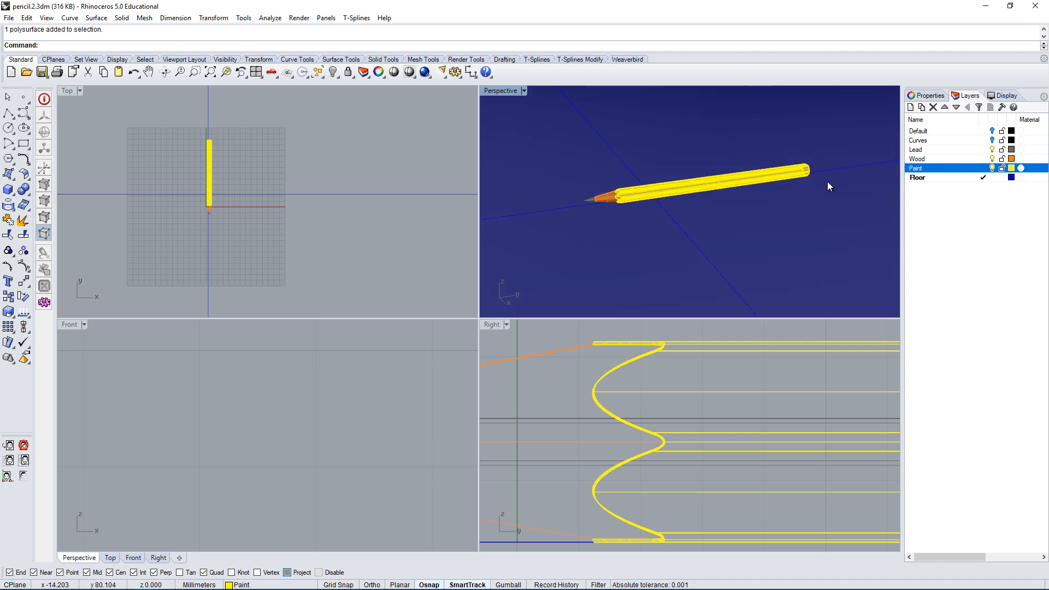
# - Examine the pencil's blunt end up close in the Perspective viewport, checking the painted body against the Lead layer
pyautogui.scroll(5, 825, 175)
pyautogui.scroll(2, 816, 188)
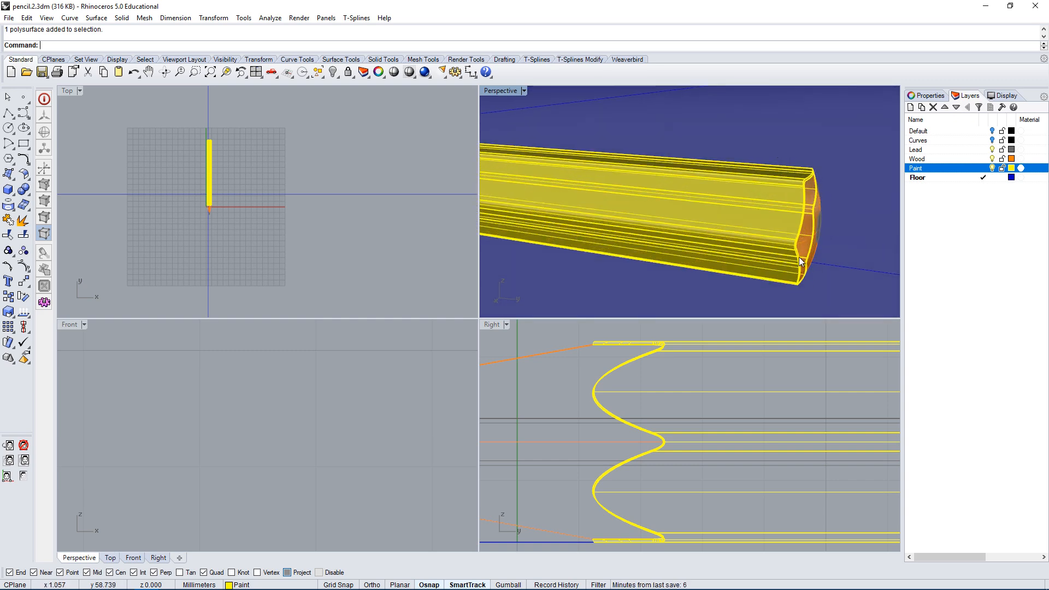
pyautogui.scroll(-3, 810, 193)
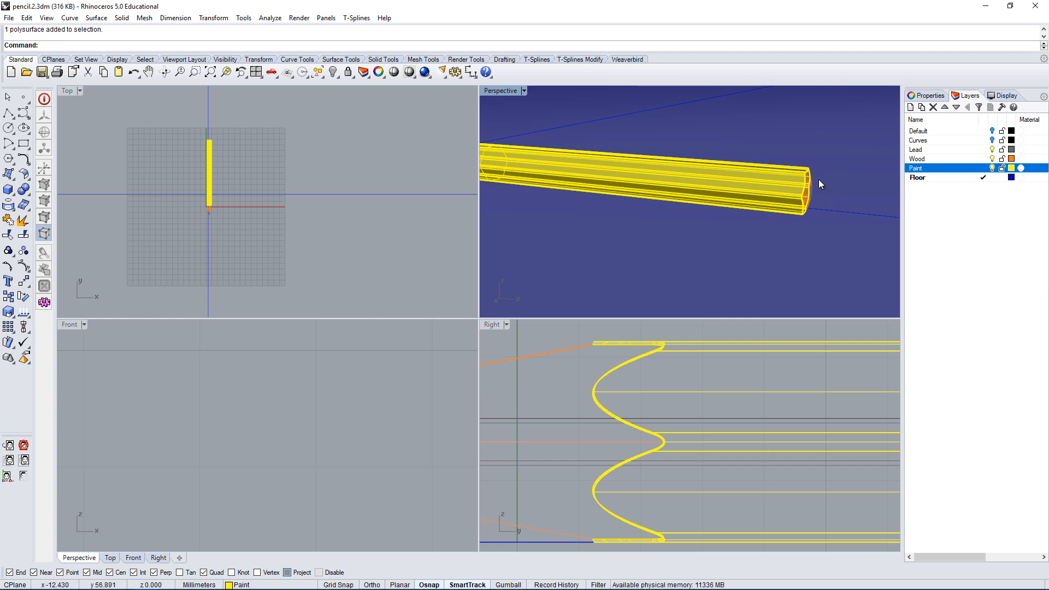
pyautogui.moveTo(830, 231)
pyautogui.mouseDown(button='right')
pyautogui.moveTo(824, 244)
pyautogui.moveTo(815, 233)
pyautogui.mouseUp(button='right')
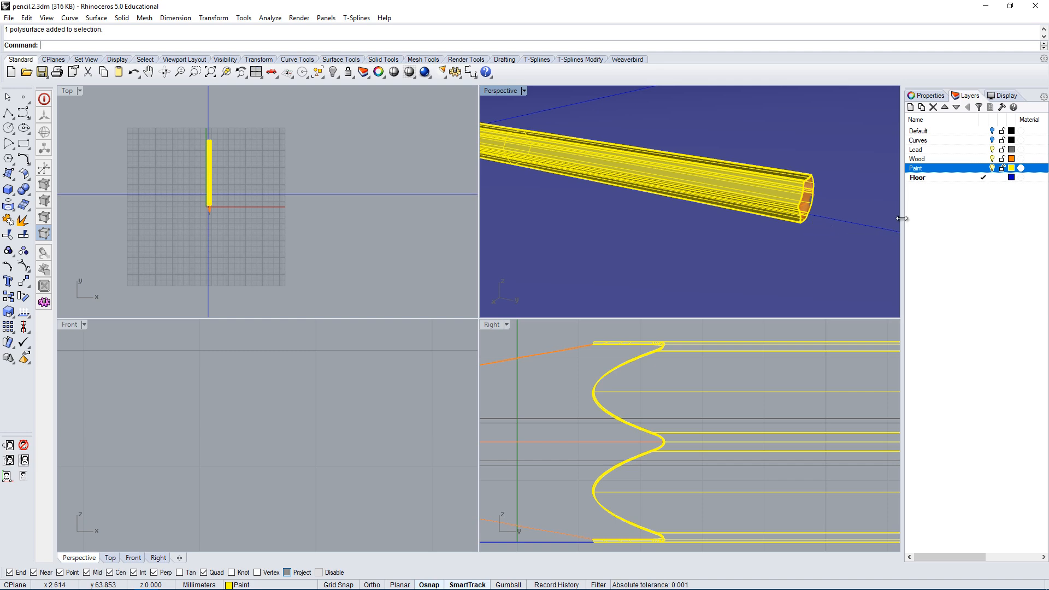
pyautogui.click(958, 230)
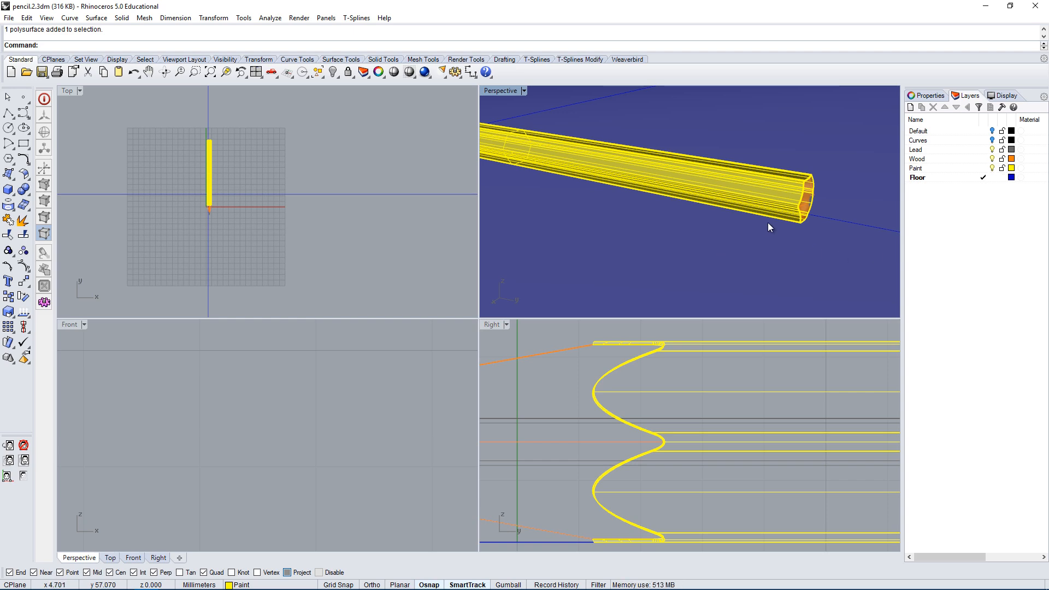
pyautogui.click(953, 151)
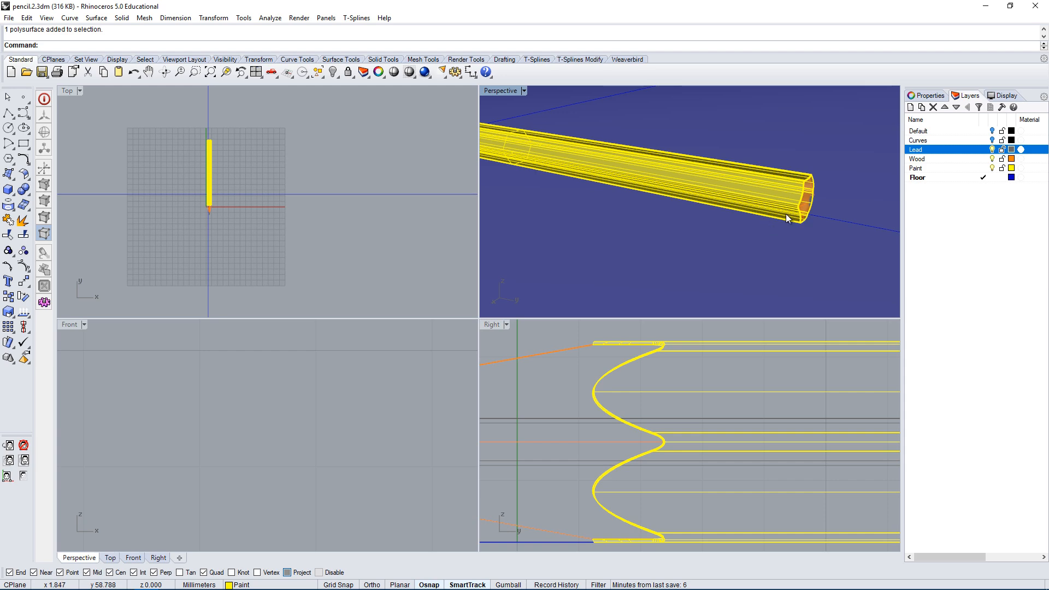
pyautogui.scroll(-5, 826, 190)
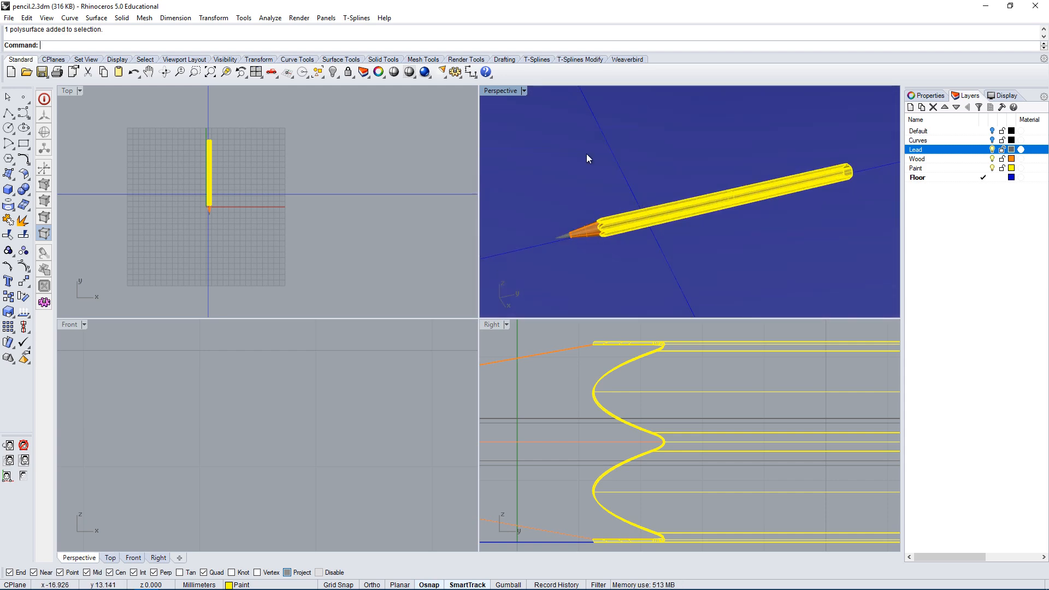
# - Maximize the Perspective viewport and set the painted body's material assignment to Object
pyautogui.doubleClick(500, 91)
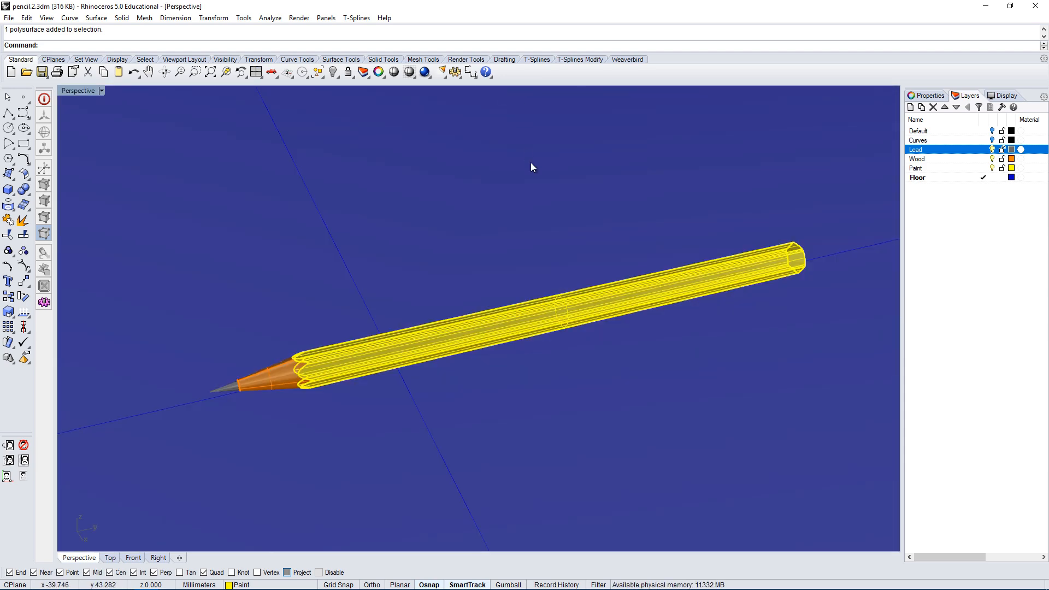
pyautogui.moveTo(534, 229)
pyautogui.mouseDown(button='right')
pyautogui.moveTo(536, 246)
pyautogui.moveTo(721, 262)
pyautogui.moveTo(733, 289)
pyautogui.moveTo(729, 264)
pyautogui.moveTo(673, 262)
pyautogui.moveTo(672, 275)
pyautogui.mouseUp(button='right')
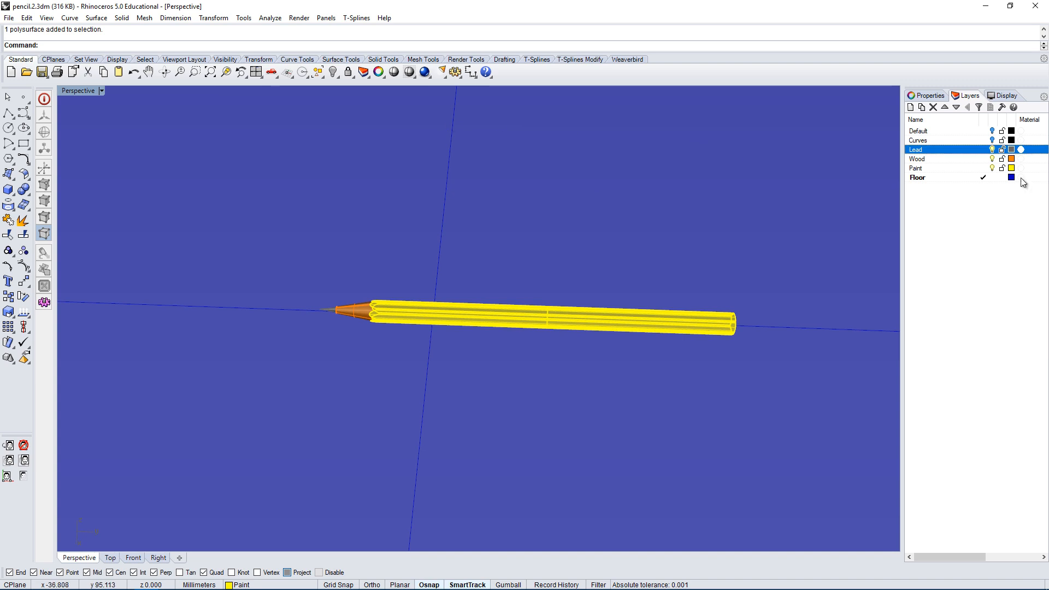
pyautogui.click(923, 97)
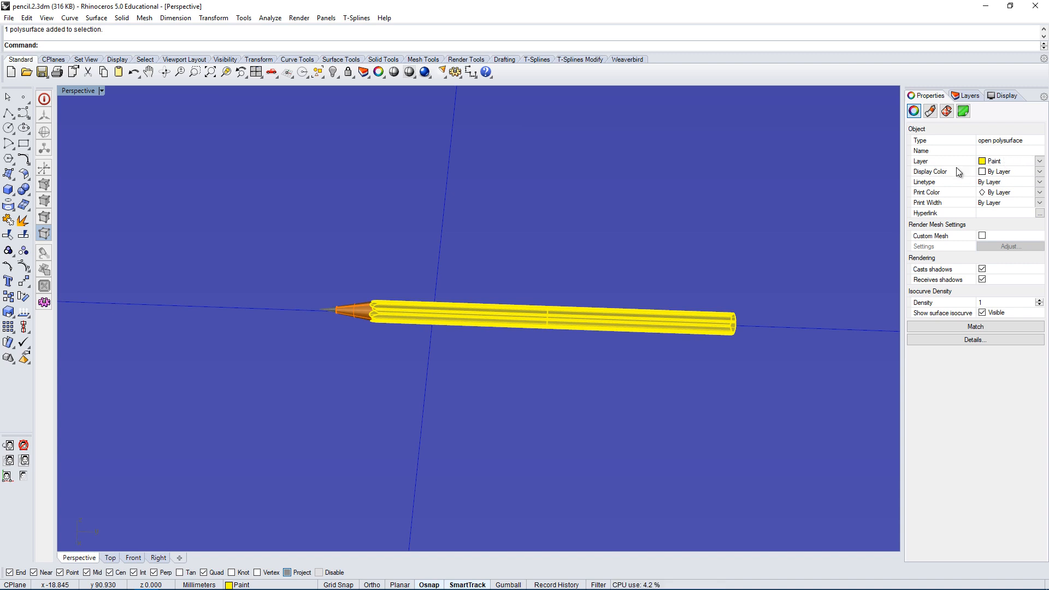
pyautogui.click(931, 113)
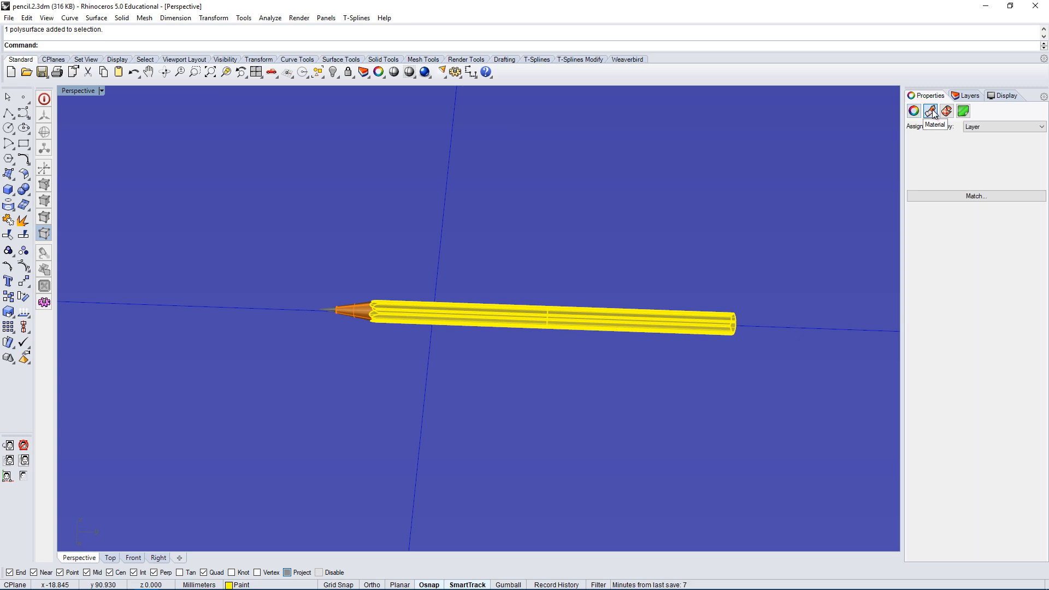
pyautogui.click(1011, 124)
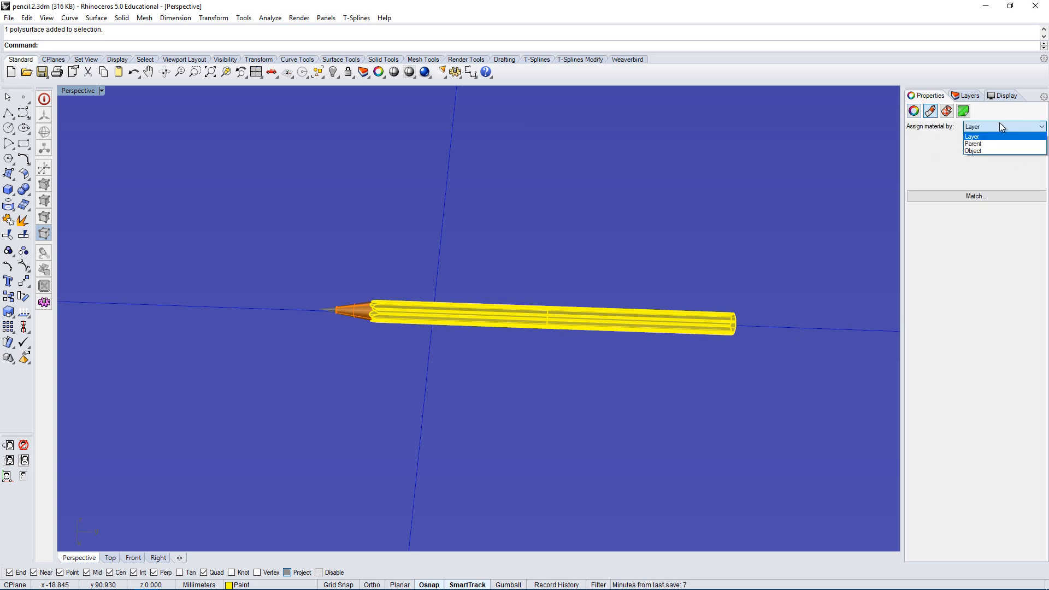
pyautogui.click(974, 150)
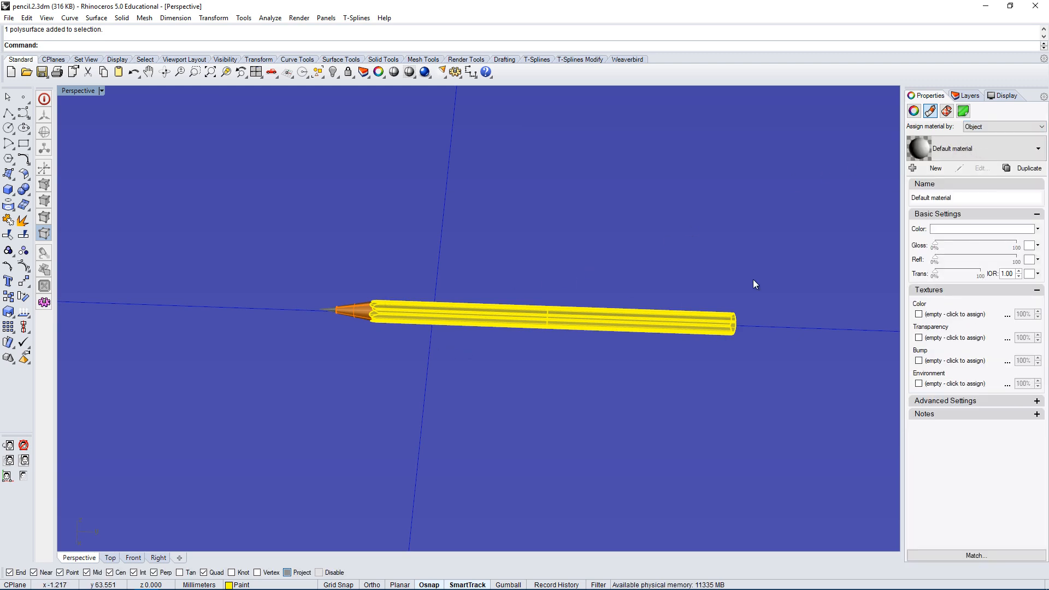
pyautogui.click(991, 124)
pyautogui.click(992, 123)
# - Start adding a new material for the painted body, look over the Render Content folders, and bring up the additional material types
pyautogui.click(957, 148)
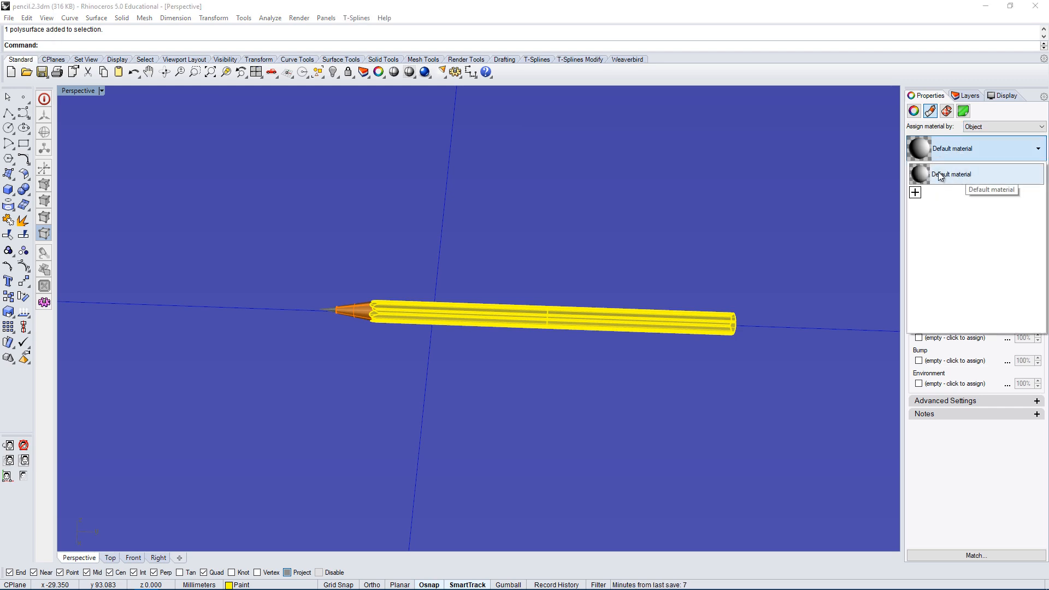
pyautogui.click(915, 193)
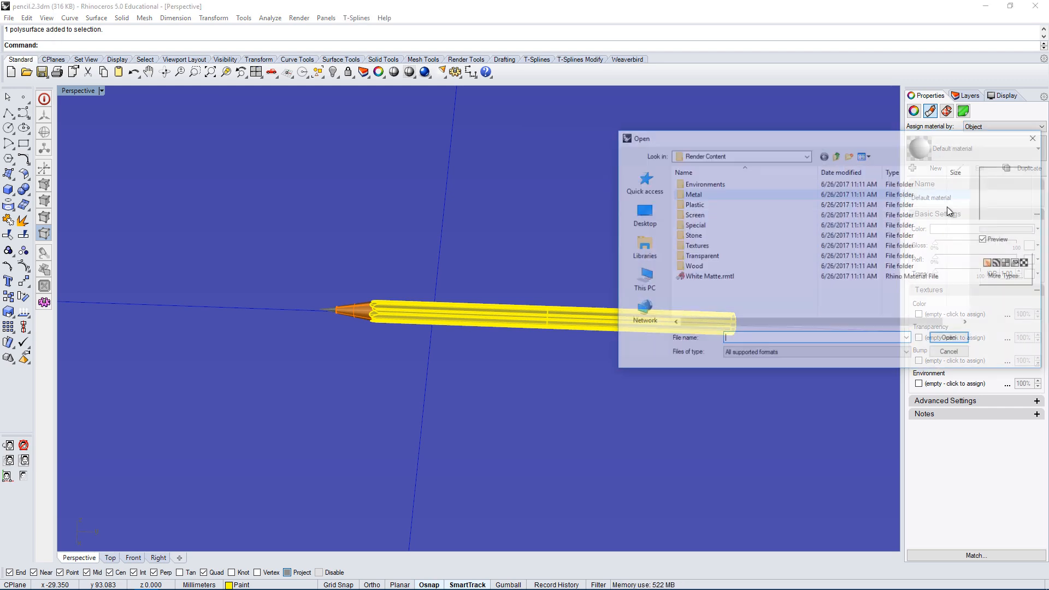
pyautogui.moveTo(839, 139); pyautogui.dragTo(580, 146)
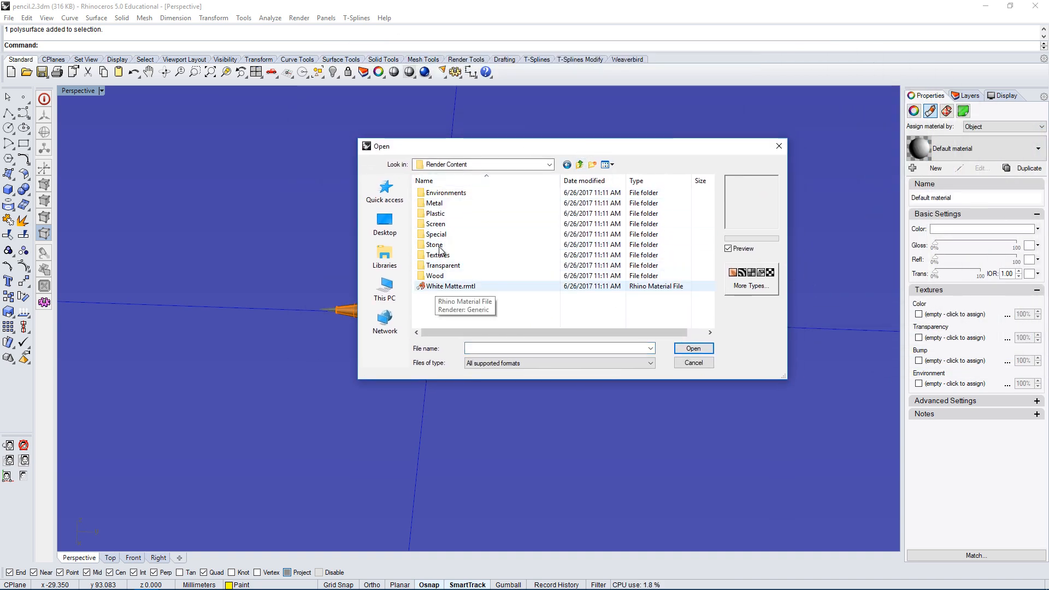
pyautogui.click(443, 192)
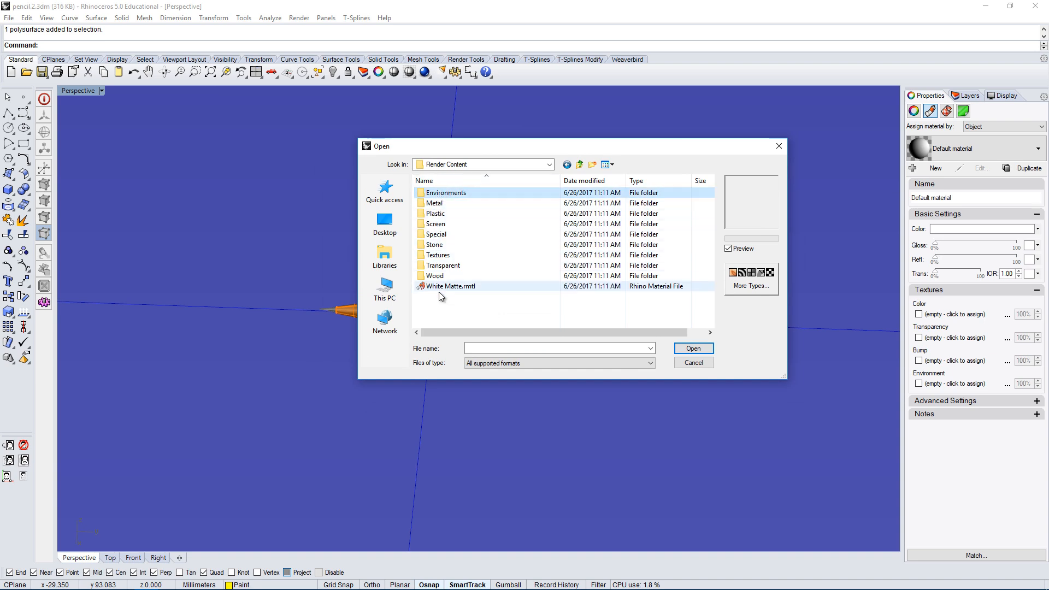
pyautogui.click(461, 298)
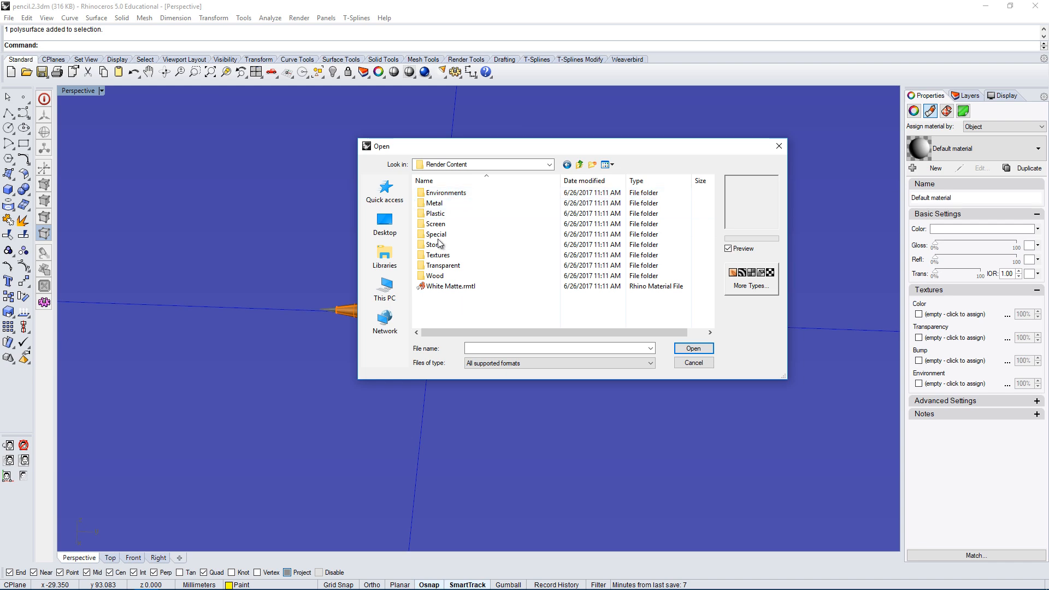
pyautogui.click(751, 286)
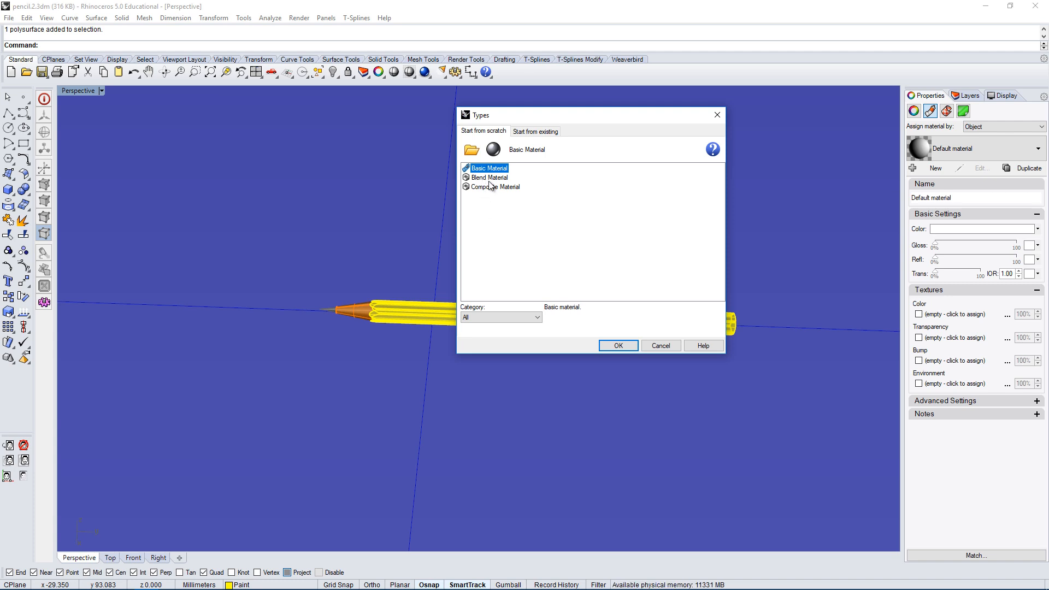
# - Review the Blend and Composite material types, and create a Basic Material for the painted body
pyautogui.click(497, 219)
pyautogui.click(491, 168)
pyautogui.click(484, 180)
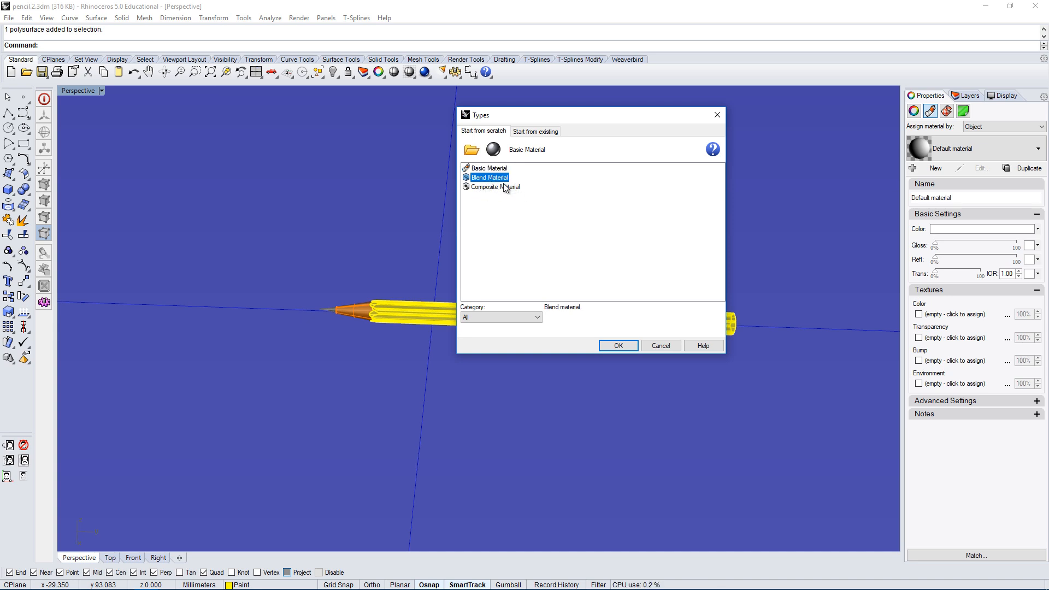
pyautogui.click(477, 187)
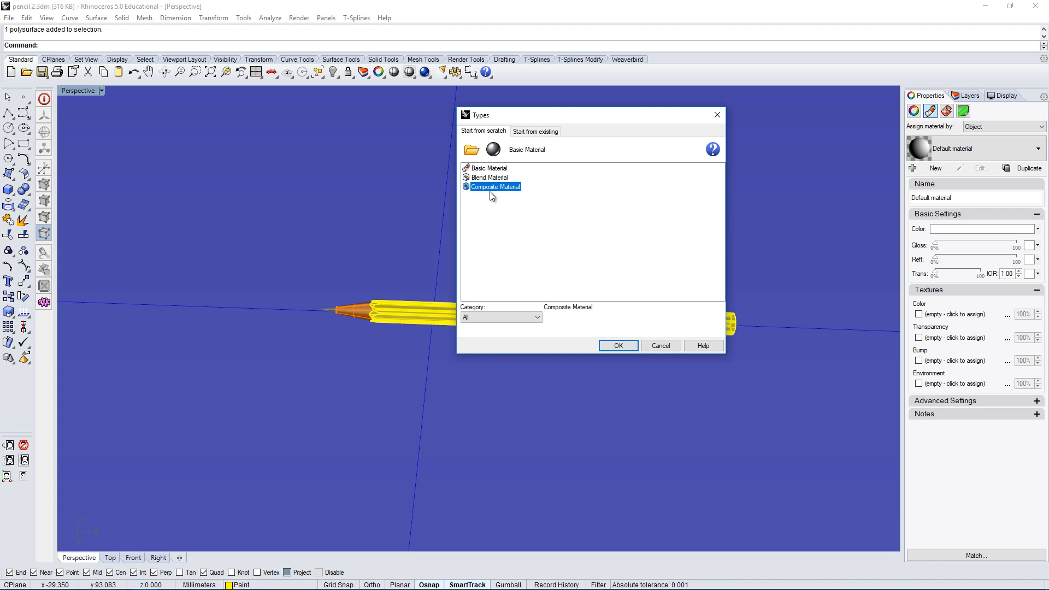
pyautogui.click(484, 171)
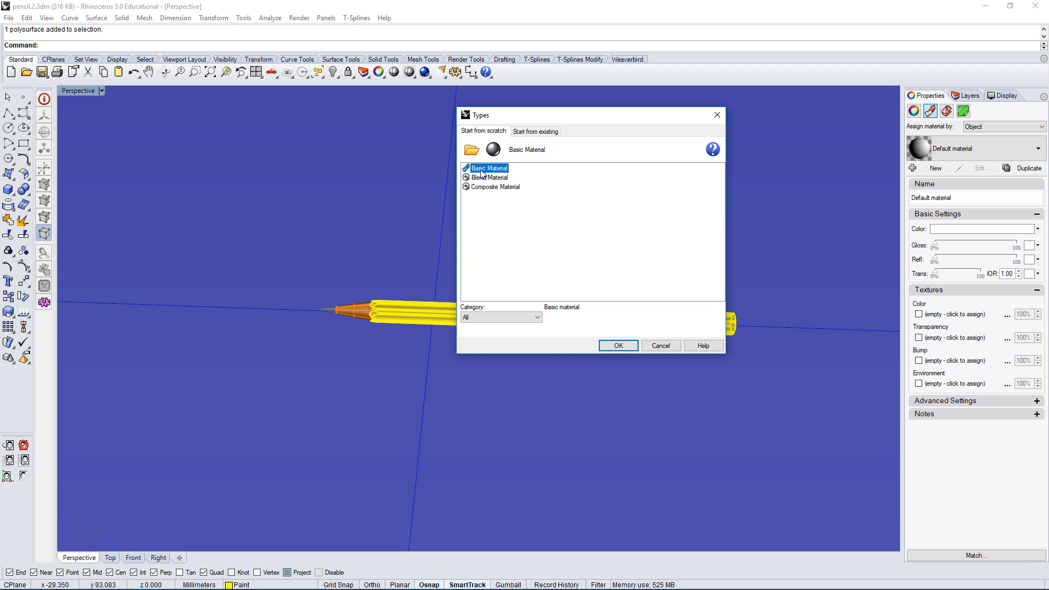
pyautogui.doubleClick(480, 167)
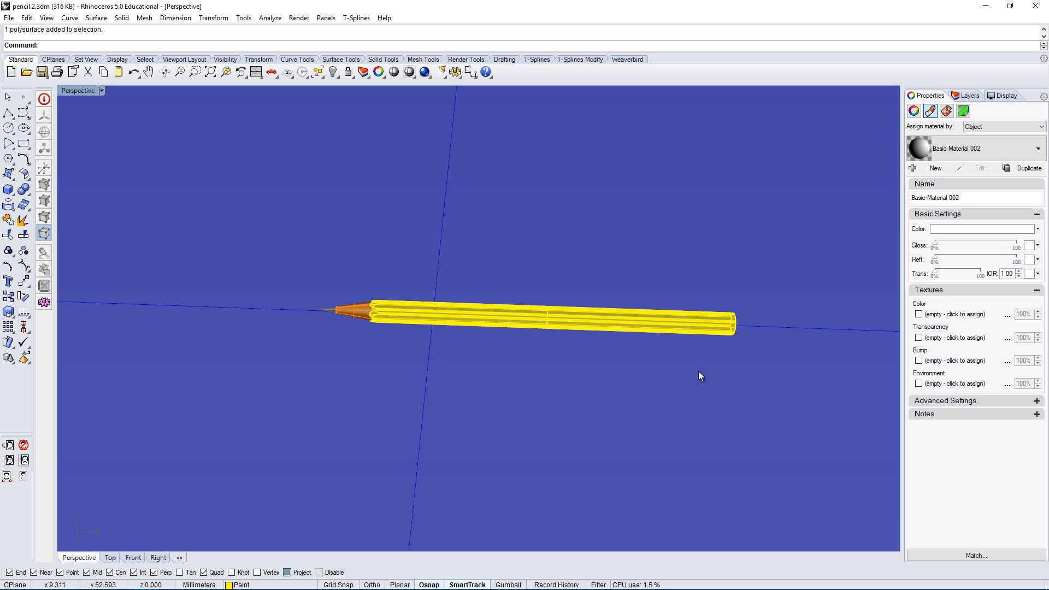
# - Give the painted body's material a golden-yellow colour of RGB 232, 199, 17, with 21% gloss and 7% reflectivity
pyautogui.moveTo(699, 372)
pyautogui.mouseDown(button='right')
pyautogui.moveTo(720, 357)
pyautogui.moveTo(691, 286)
pyautogui.mouseUp(button='right')
pyautogui.moveTo(739, 357)
pyautogui.mouseDown(button='right')
pyautogui.moveTo(598, 363)
pyautogui.moveTo(646, 343)
pyautogui.moveTo(618, 345)
pyautogui.mouseUp(button='right')
pyautogui.moveTo(402, 355)
pyautogui.mouseDown(button='right')
pyautogui.moveTo(569, 347)
pyautogui.moveTo(588, 365)
pyautogui.moveTo(571, 342)
pyautogui.mouseUp(button='right')
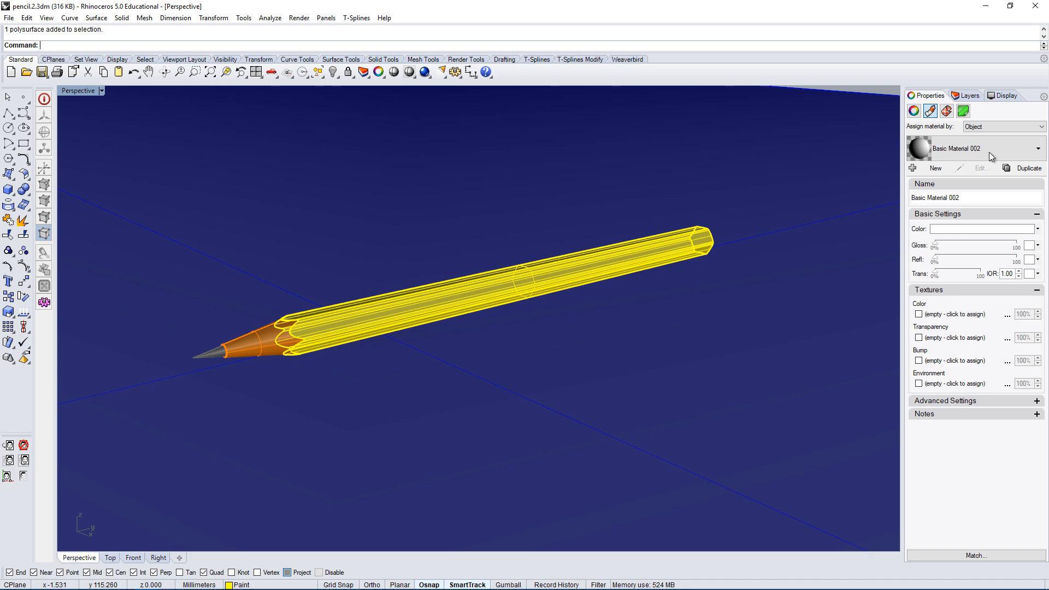
pyautogui.moveTo(309, 274); pyautogui.dragTo(290, 385, button='right')
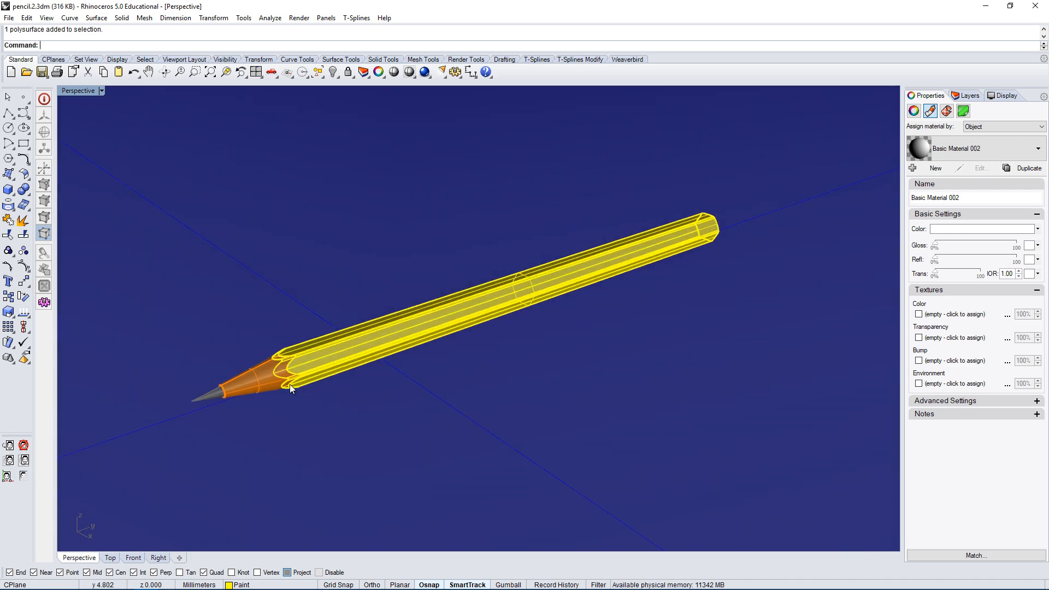
pyautogui.click(982, 230)
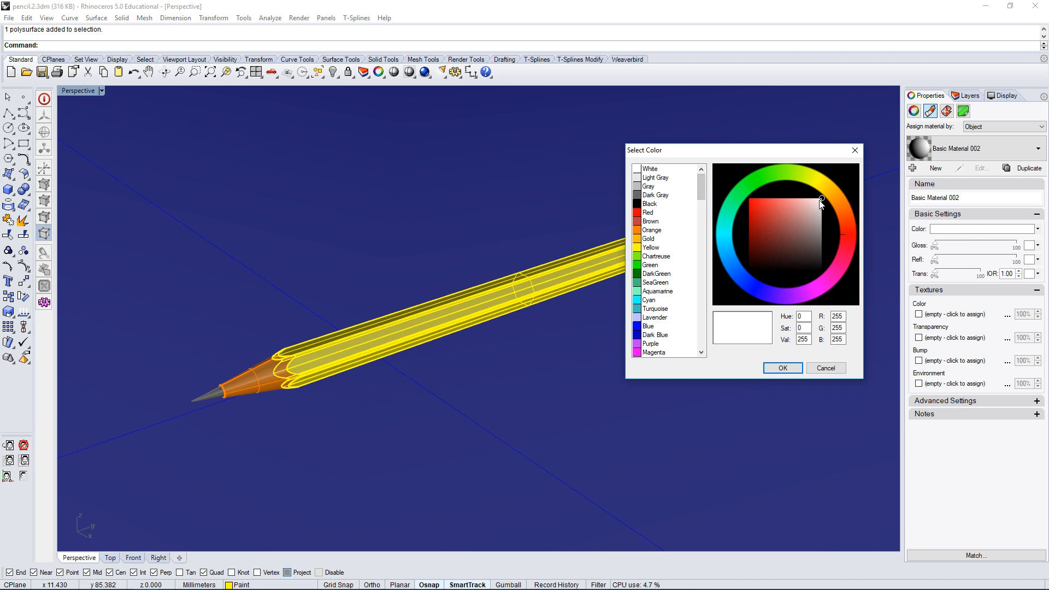
pyautogui.click(653, 248)
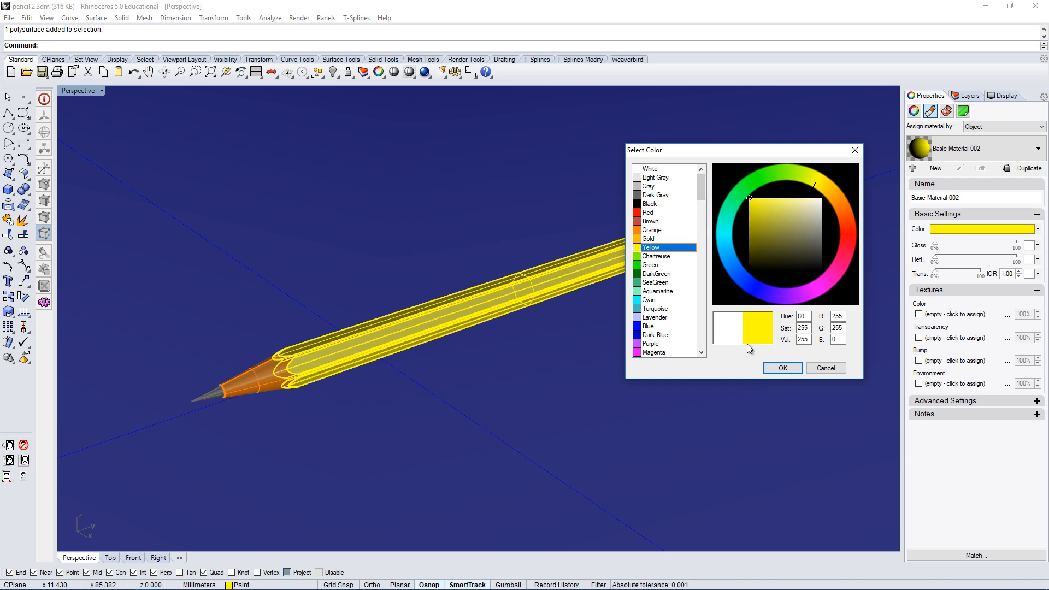
pyautogui.click(820, 187)
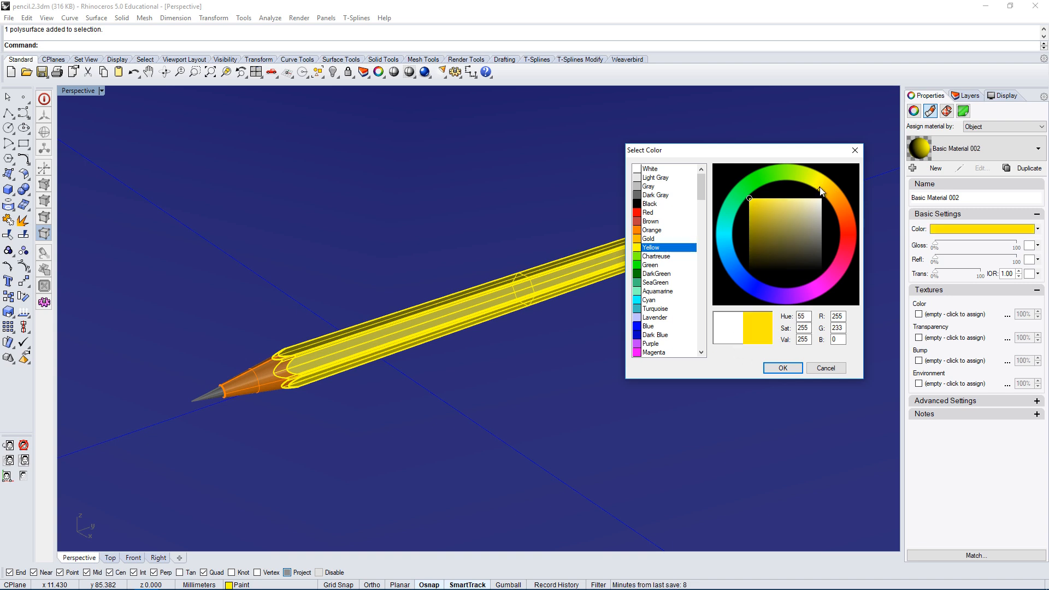
pyautogui.moveTo(755, 212); pyautogui.dragTo(755, 203)
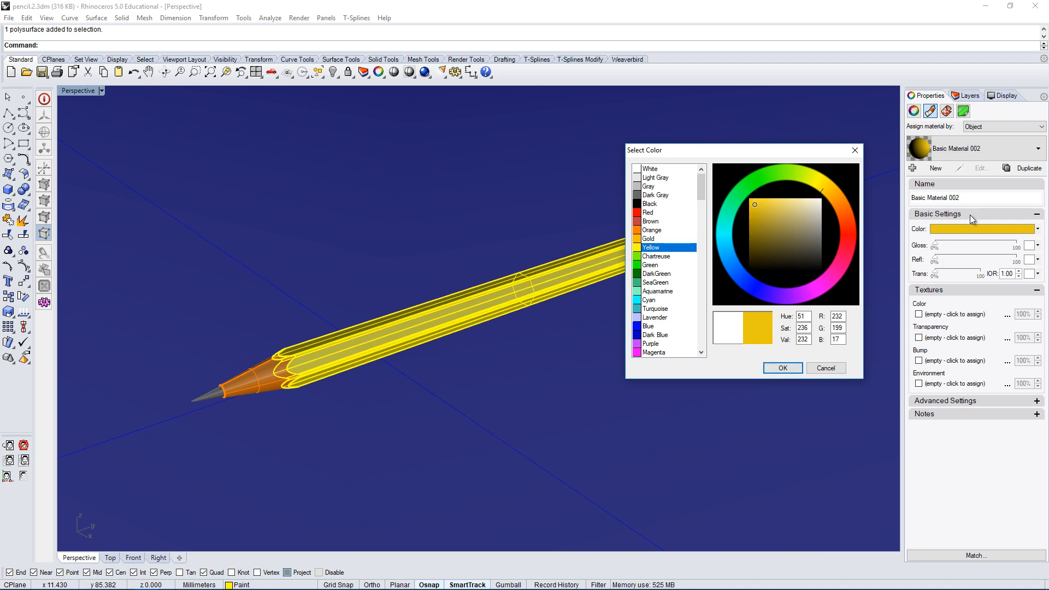
pyautogui.click(783, 367)
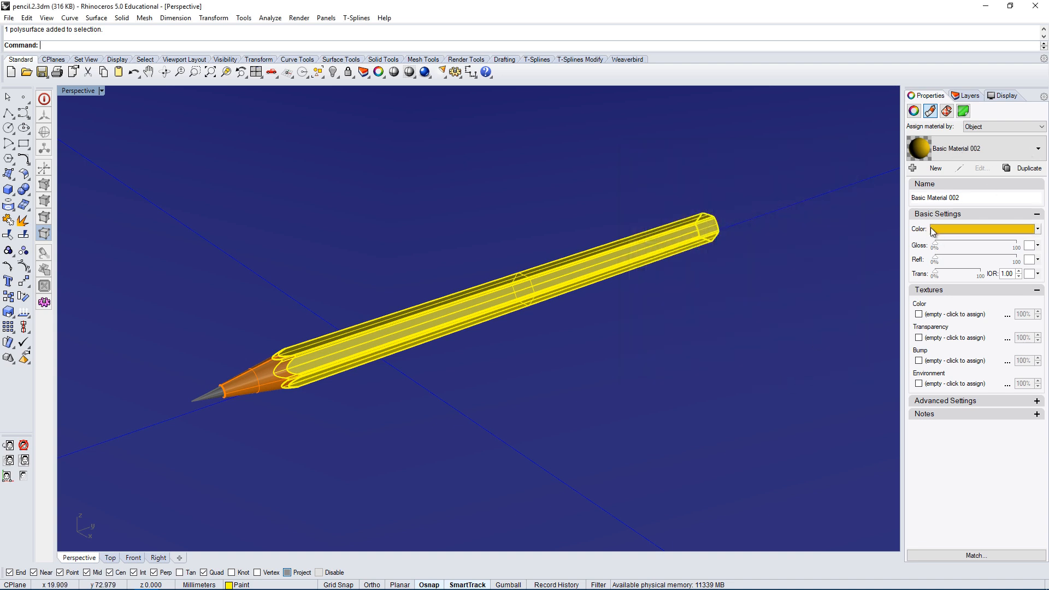
pyautogui.moveTo(936, 245)
pyautogui.mouseDown()
pyautogui.moveTo(981, 246)
pyautogui.moveTo(933, 246)
pyautogui.moveTo(946, 247)
pyautogui.mouseUp()
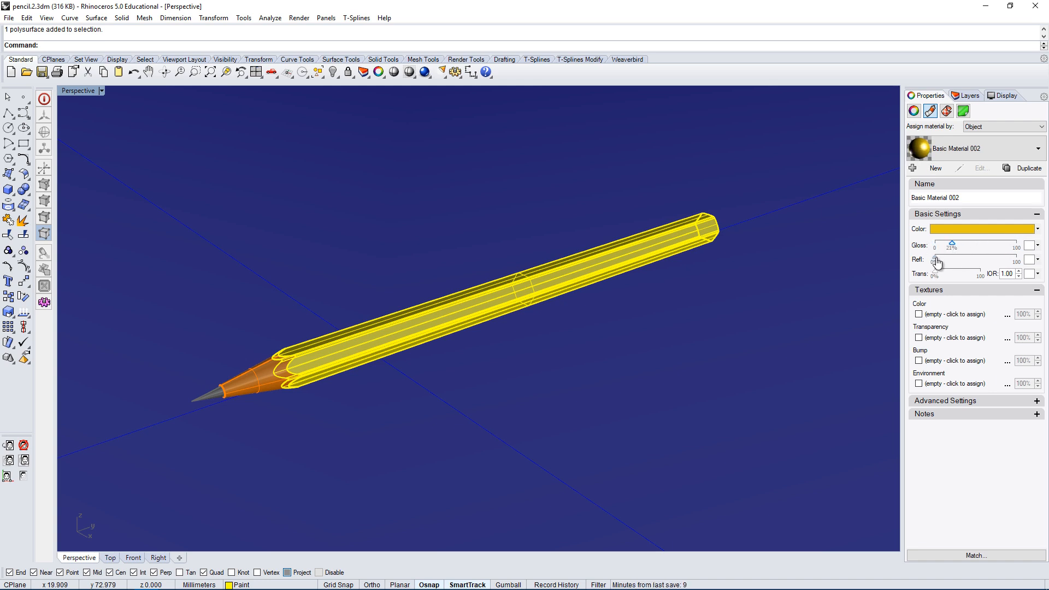
pyautogui.moveTo(936, 261); pyautogui.dragTo(944, 263)
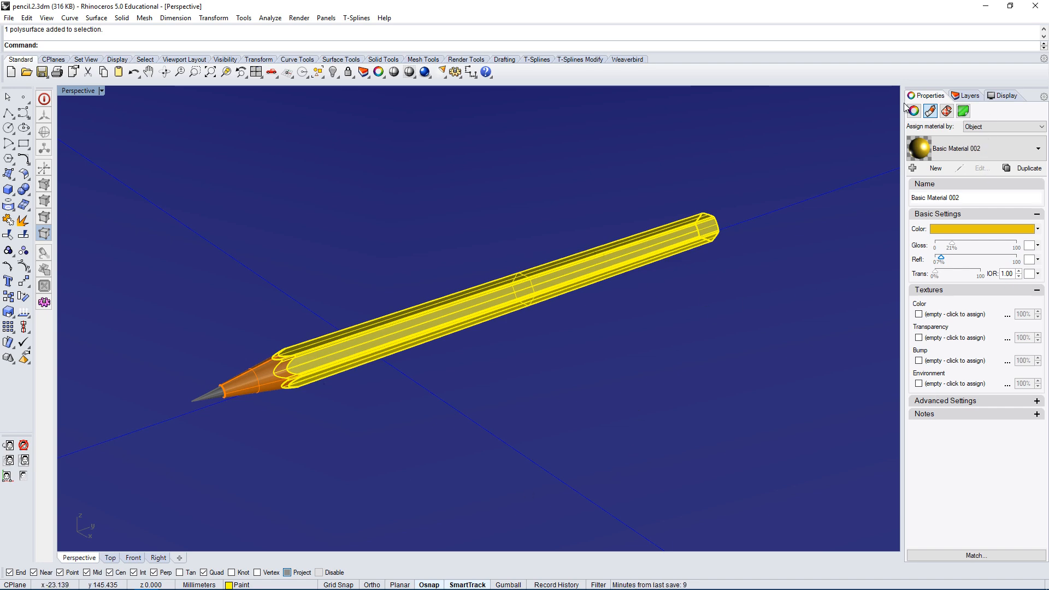
# - Select the pencil's lead tip and set its material assignment to Object
pyautogui.click(969, 96)
pyautogui.moveTo(662, 262)
pyautogui.mouseDown(button='right')
pyautogui.moveTo(632, 235)
pyautogui.moveTo(491, 232)
pyautogui.mouseUp(button='right')
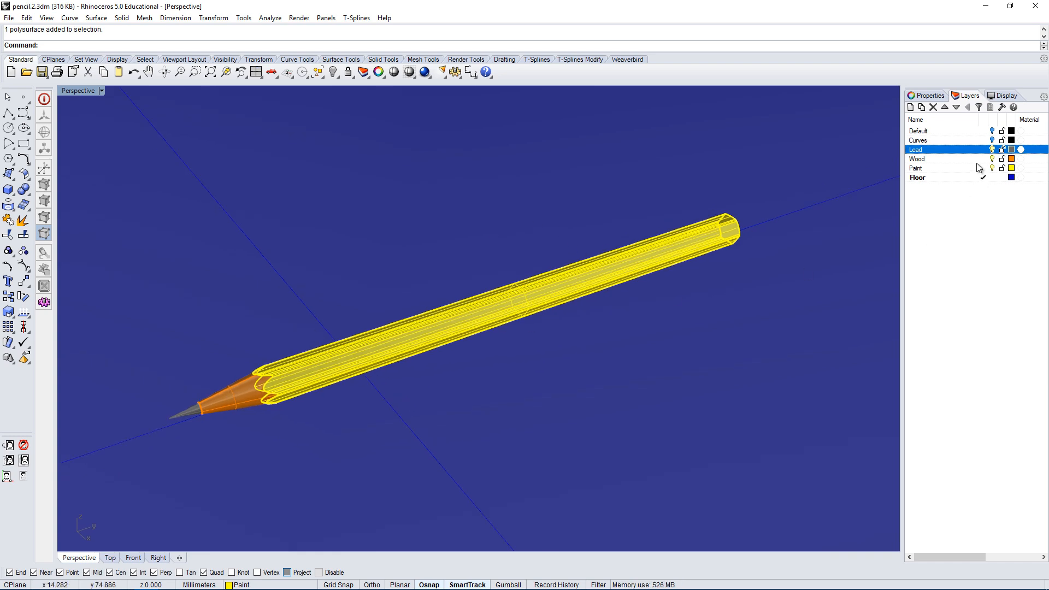
pyautogui.click(927, 159)
pyautogui.click(916, 151)
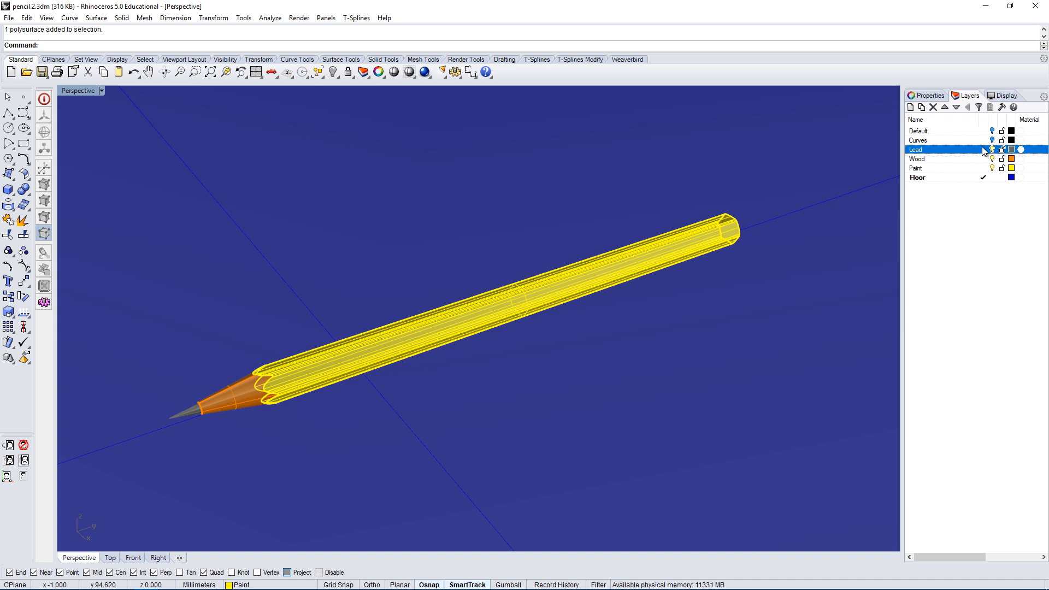
pyautogui.keyDown('shift'); pyautogui.click(185, 414); pyautogui.keyUp('shift')
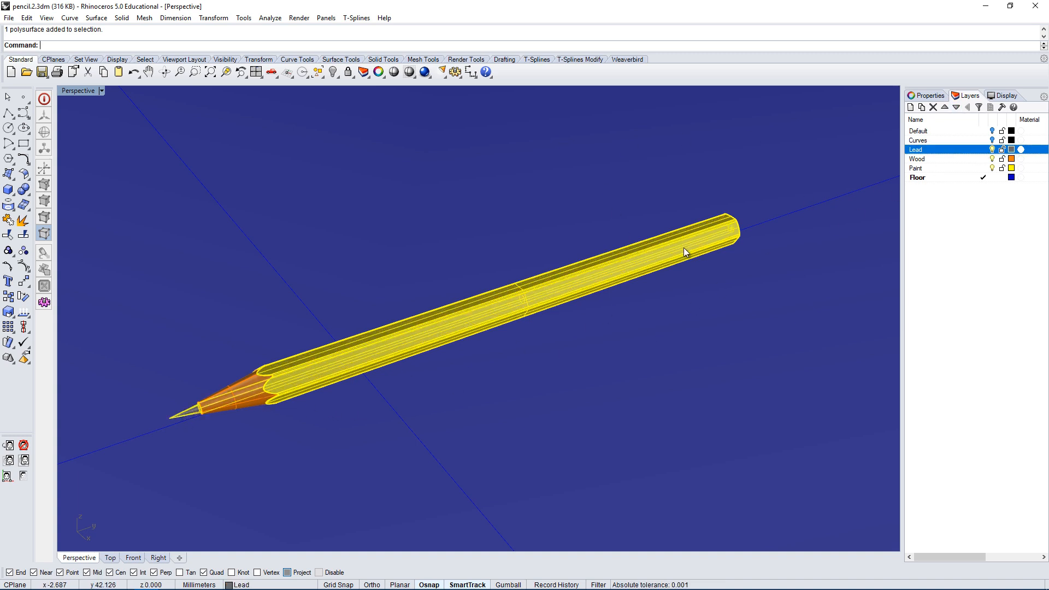
pyautogui.click(927, 95)
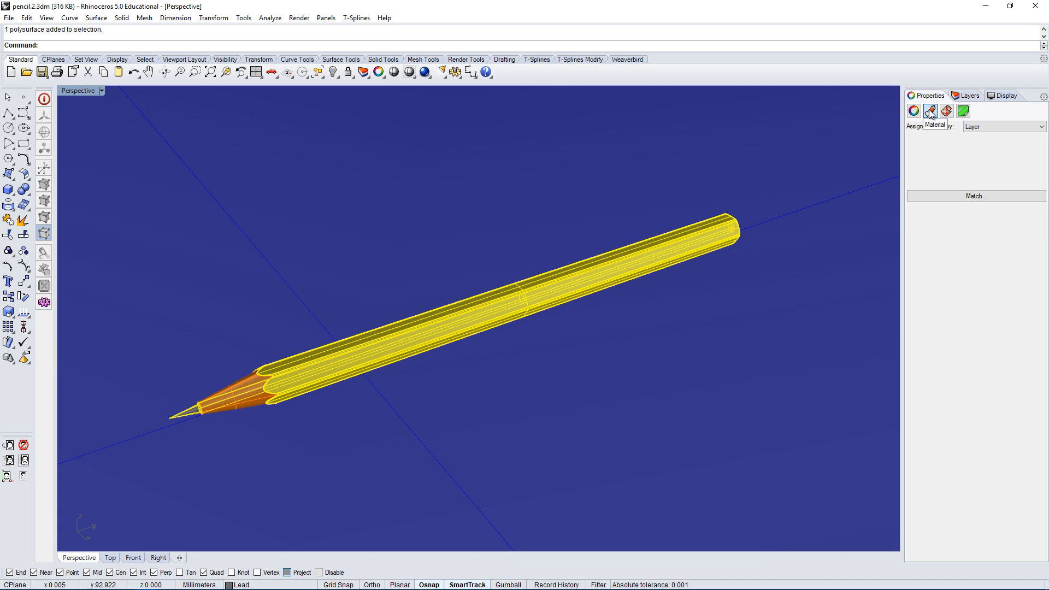
pyautogui.click(988, 127)
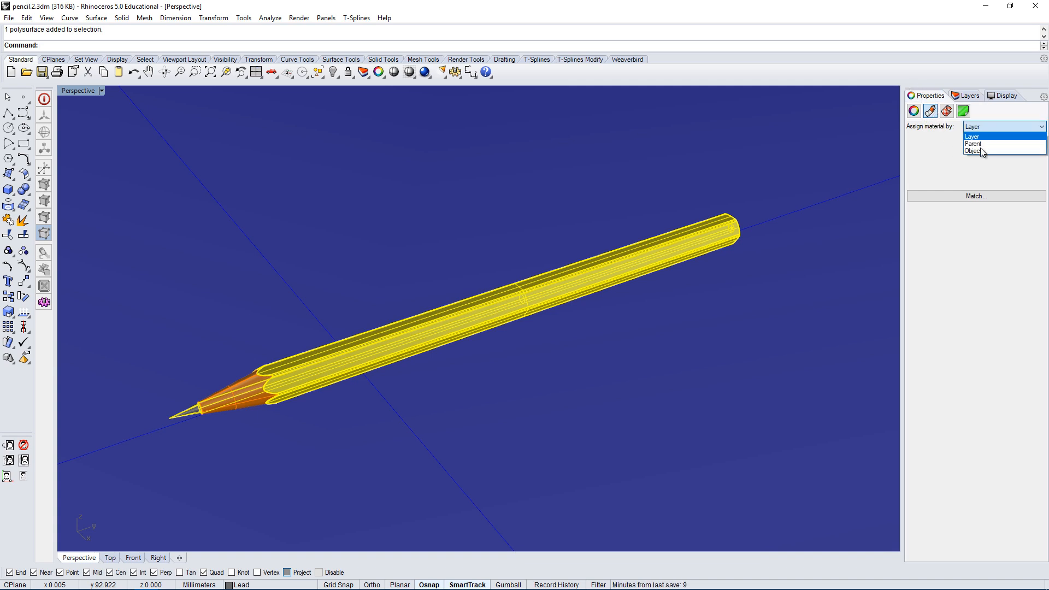
pyautogui.click(975, 149)
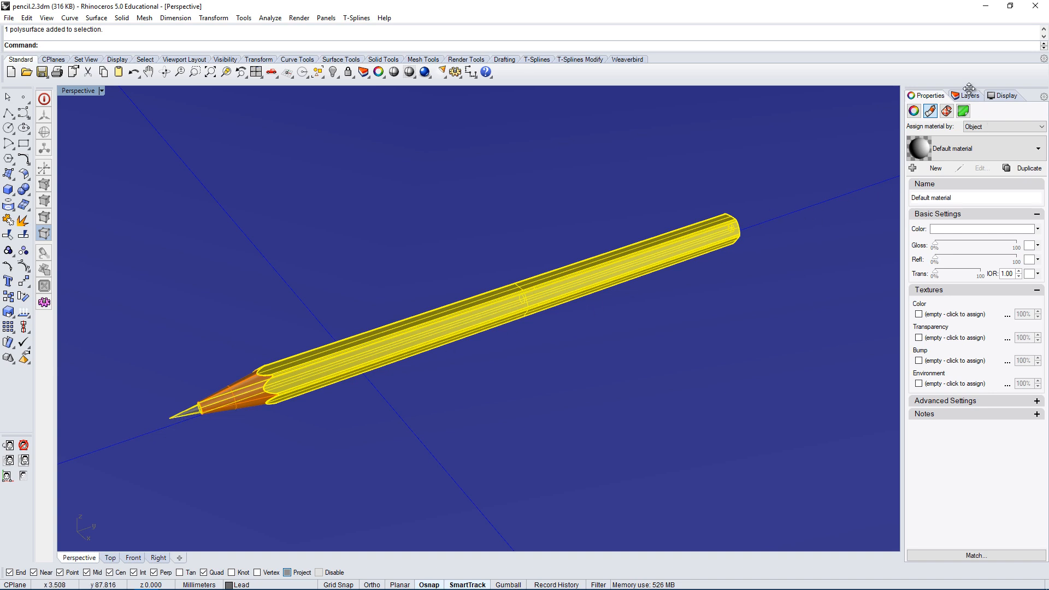
# - Give the lead's material a dark brown colour of RGB 65, 41, 31 and 21% gloss
pyautogui.click(980, 229)
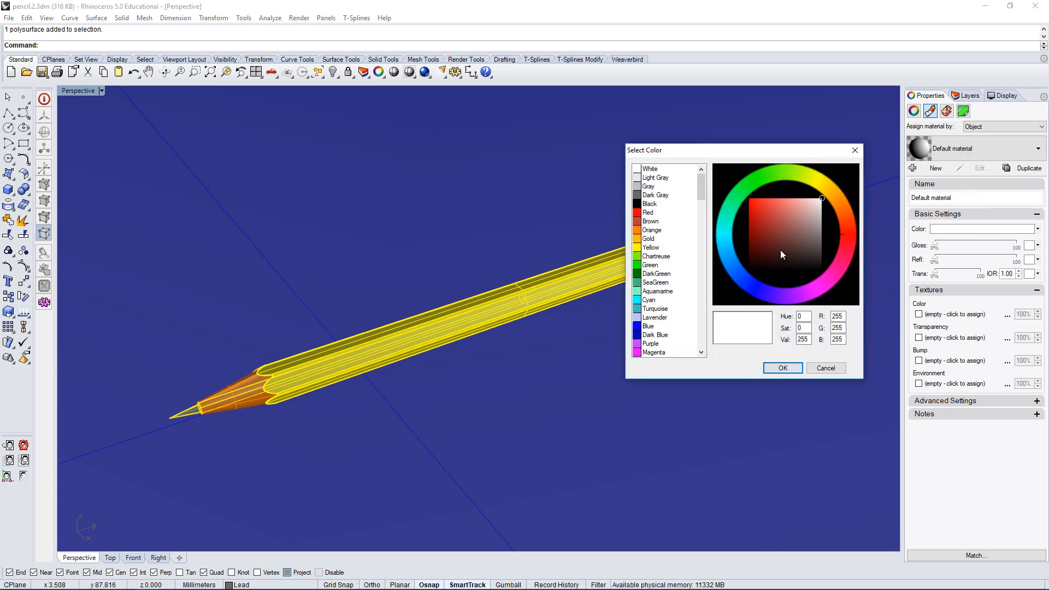
pyautogui.click(647, 225)
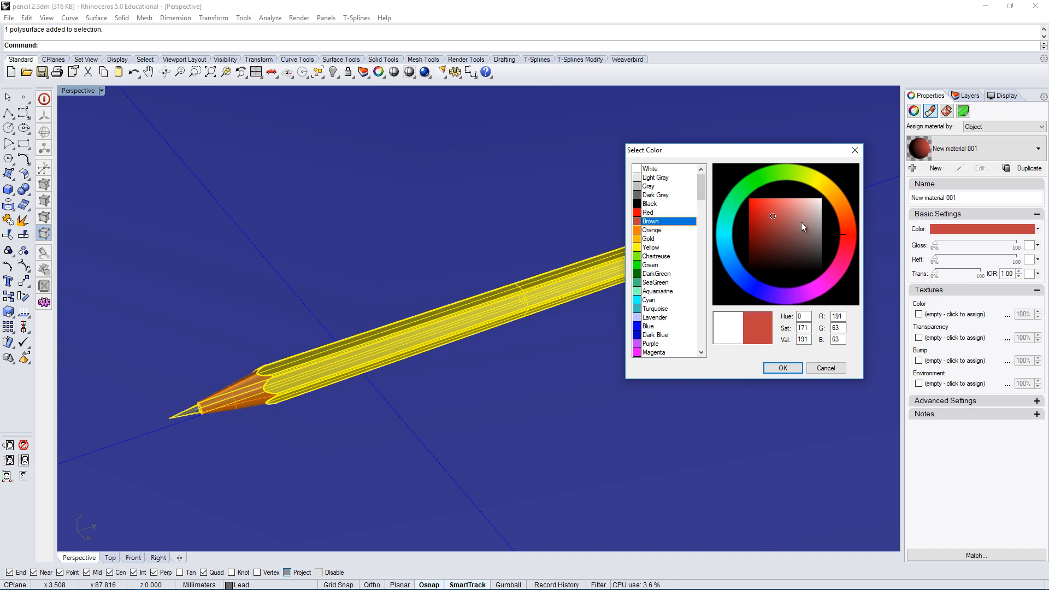
pyautogui.click(846, 218)
pyautogui.click(785, 254)
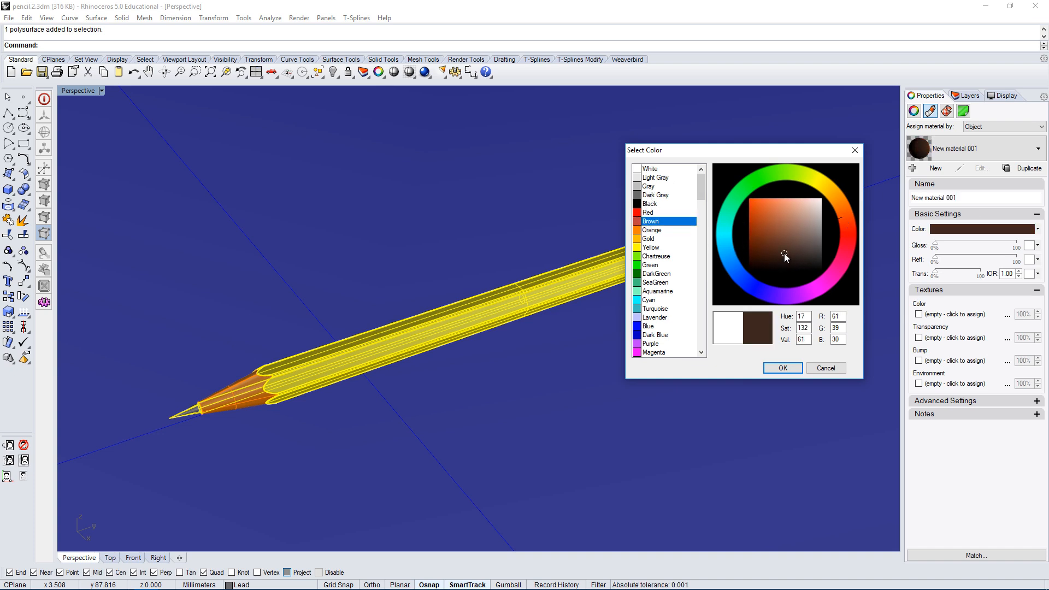
pyautogui.click(784, 252)
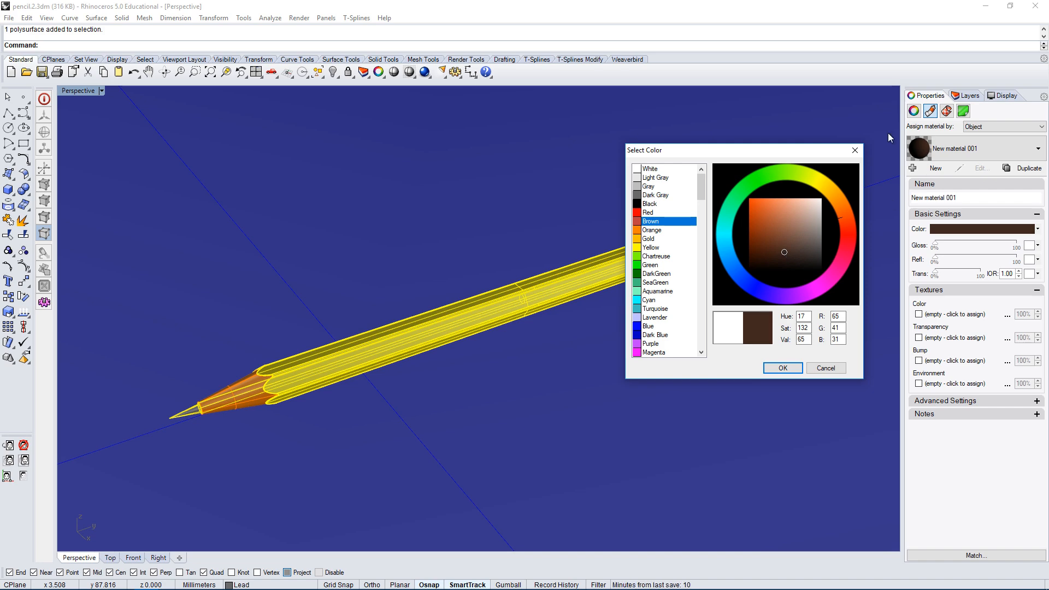
pyautogui.click(781, 369)
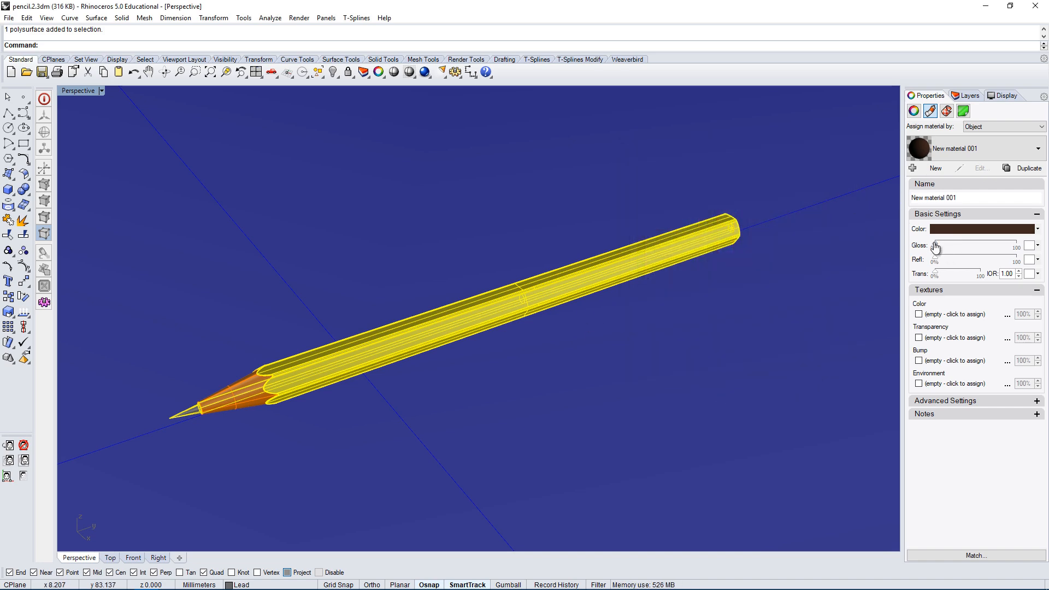
pyautogui.moveTo(936, 247); pyautogui.dragTo(974, 245)
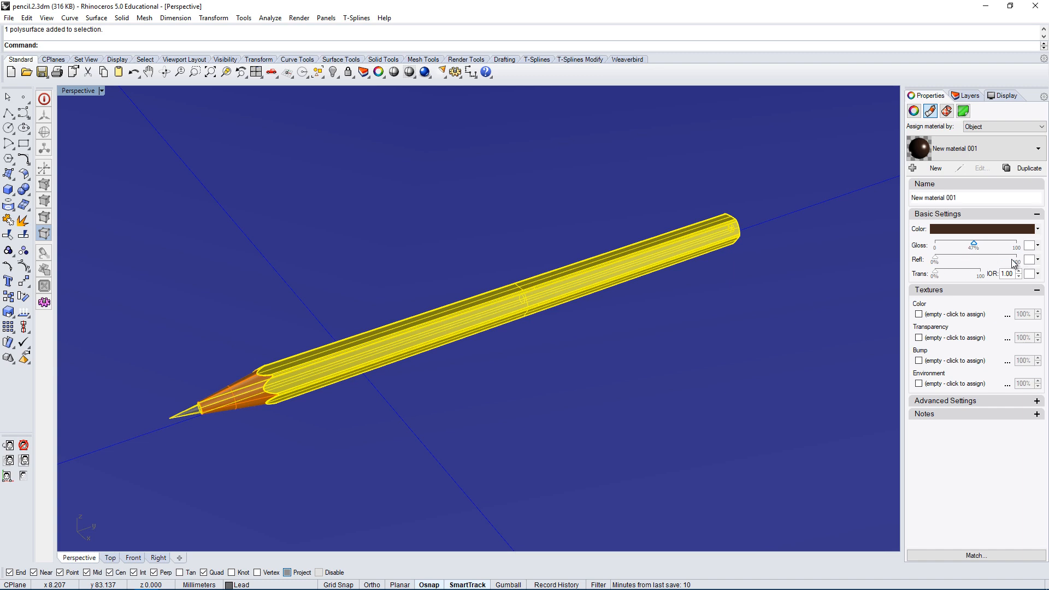
pyautogui.moveTo(975, 243); pyautogui.dragTo(928, 246)
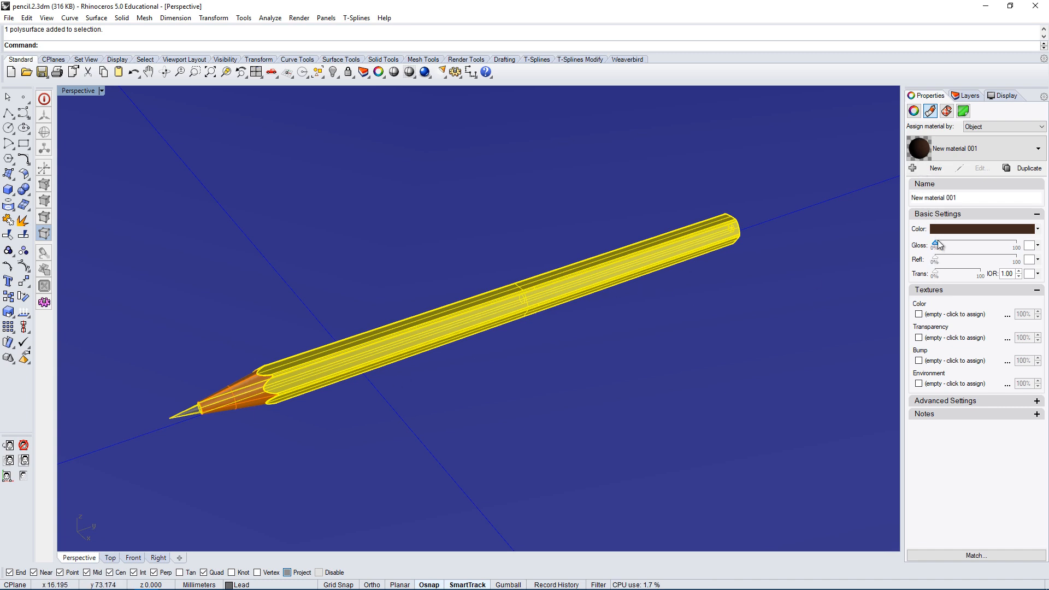
pyautogui.moveTo(937, 244); pyautogui.dragTo(952, 241)
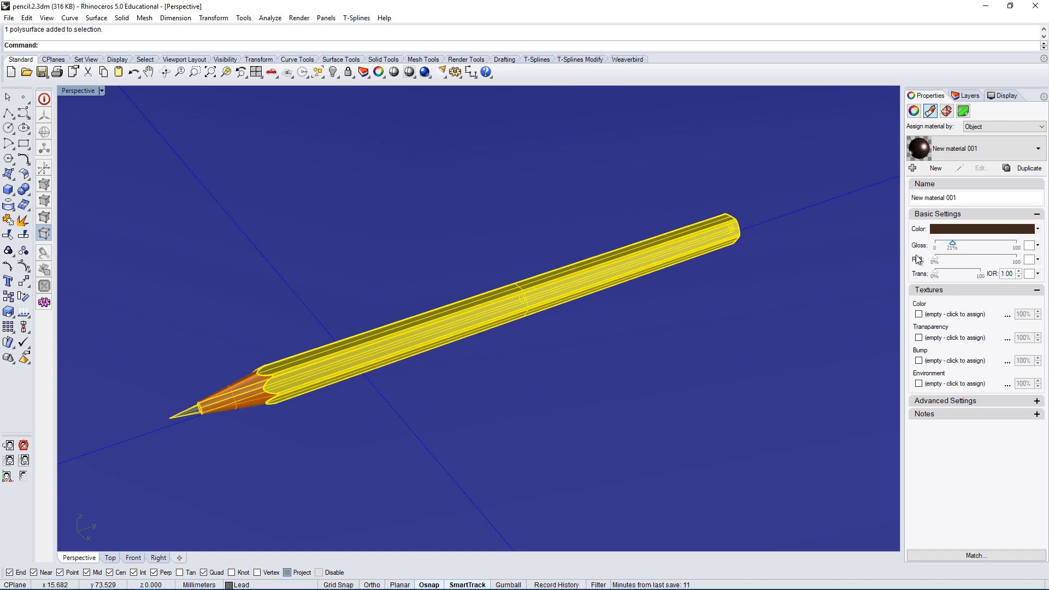
# - Select the pencil's wood part on the Wood layer and set its material assignment to Object
pyautogui.keyDown('shift'); pyautogui.click(297, 457); pyautogui.keyUp('shift')
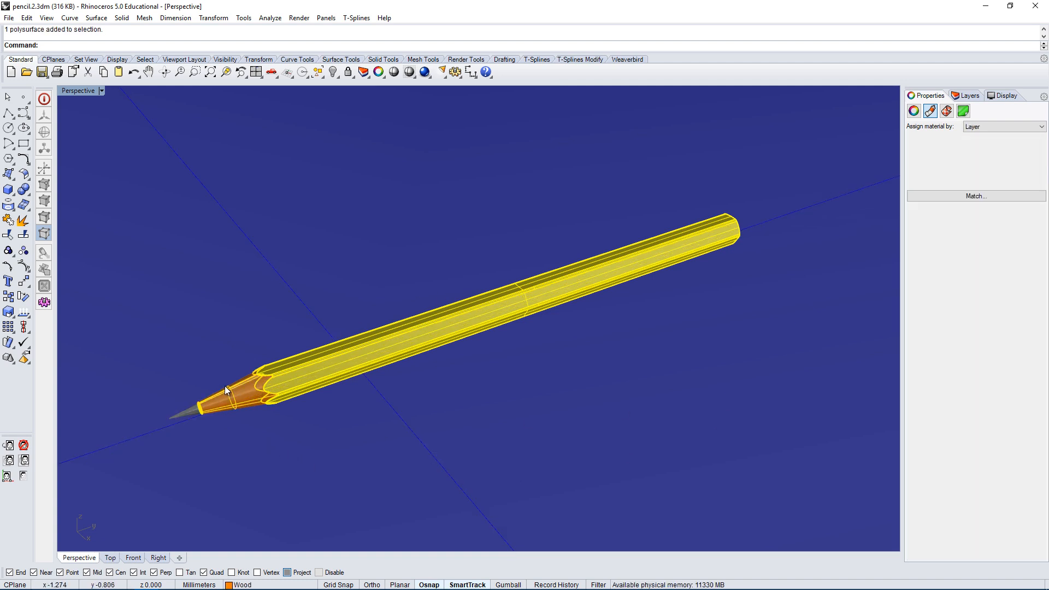
pyautogui.click(978, 98)
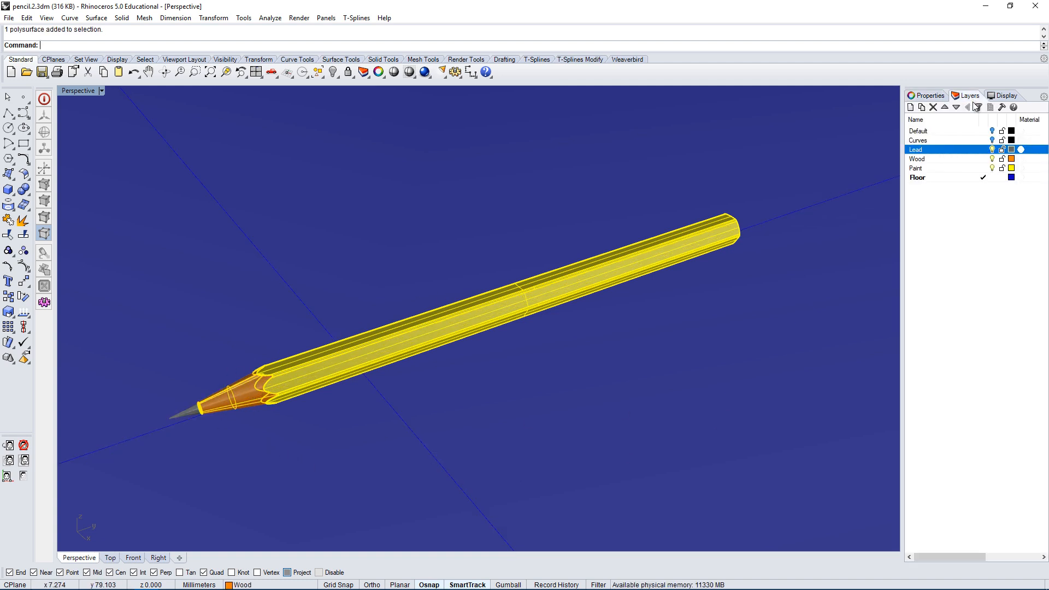
pyautogui.click(923, 159)
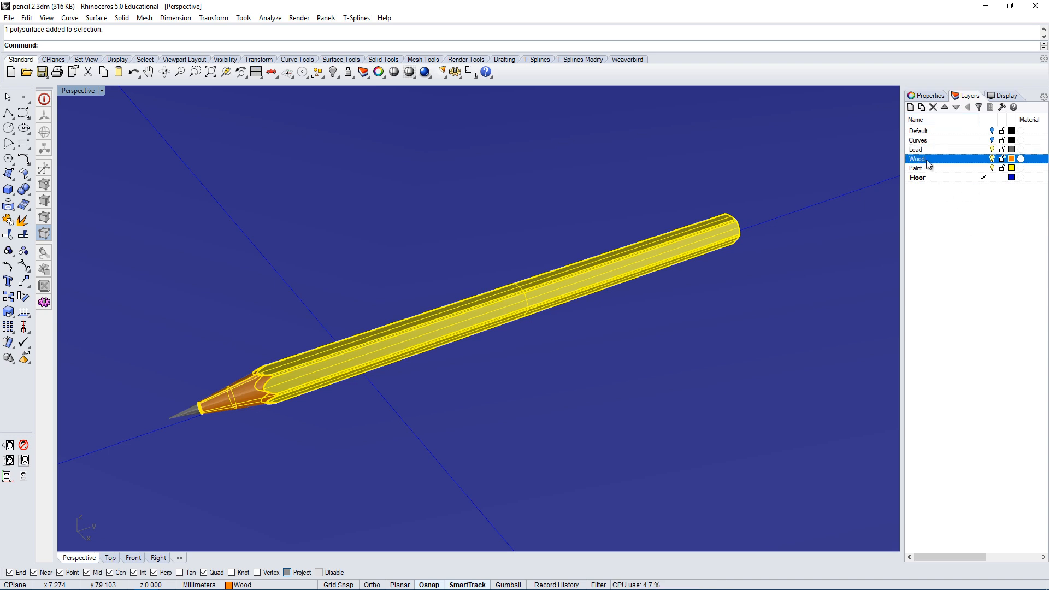
pyautogui.rightClick(927, 162)
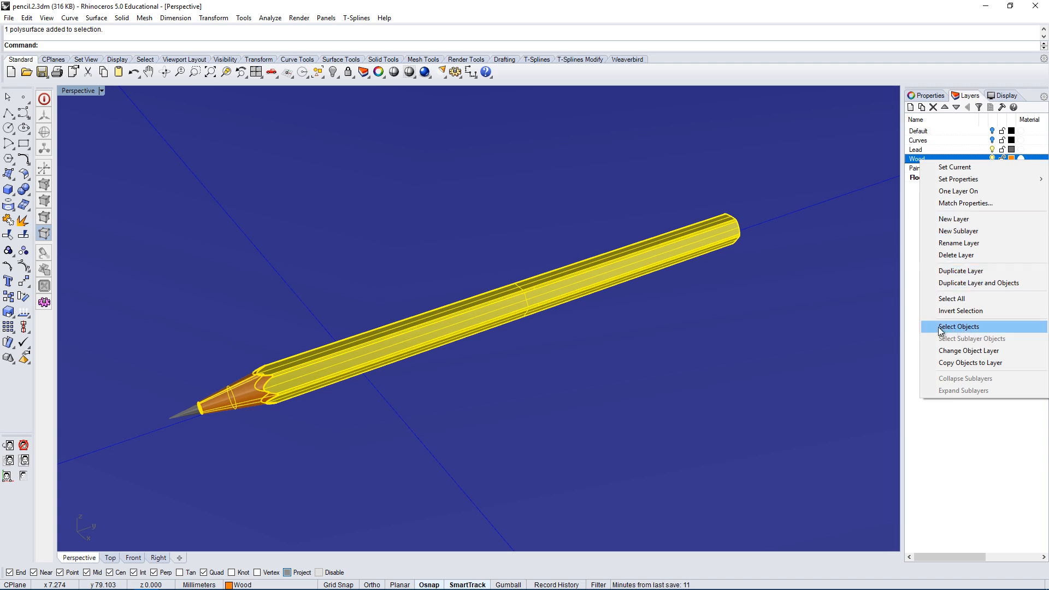
pyautogui.click(973, 327)
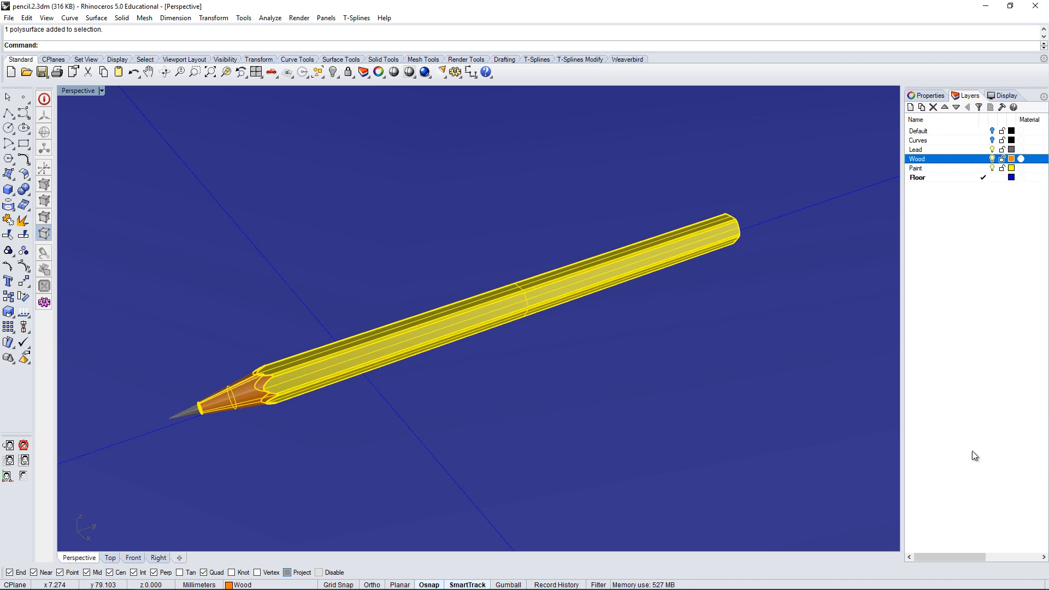
pyautogui.rightClick(922, 161)
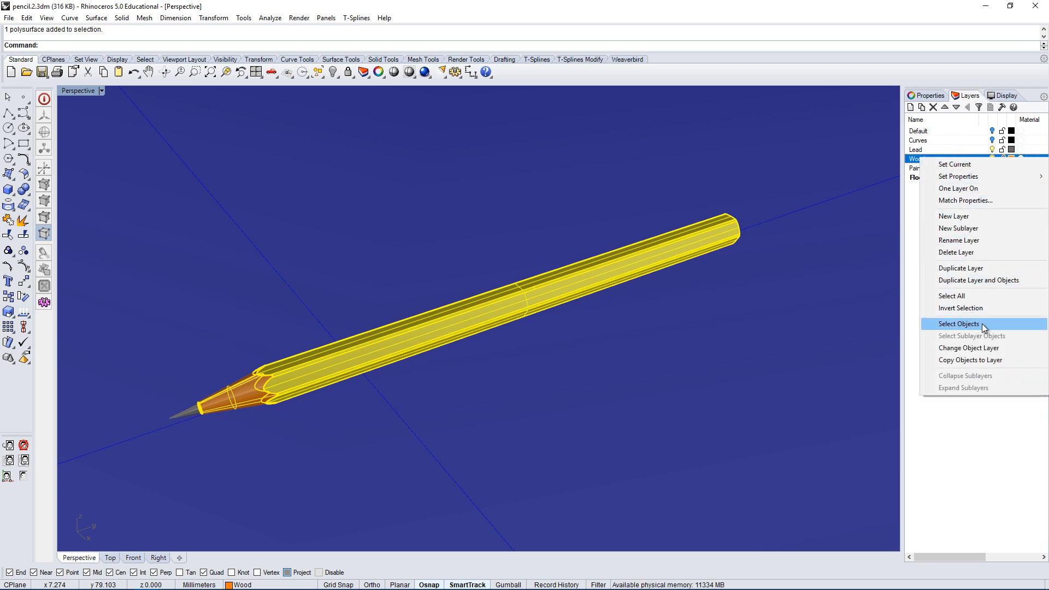
pyautogui.click(960, 324)
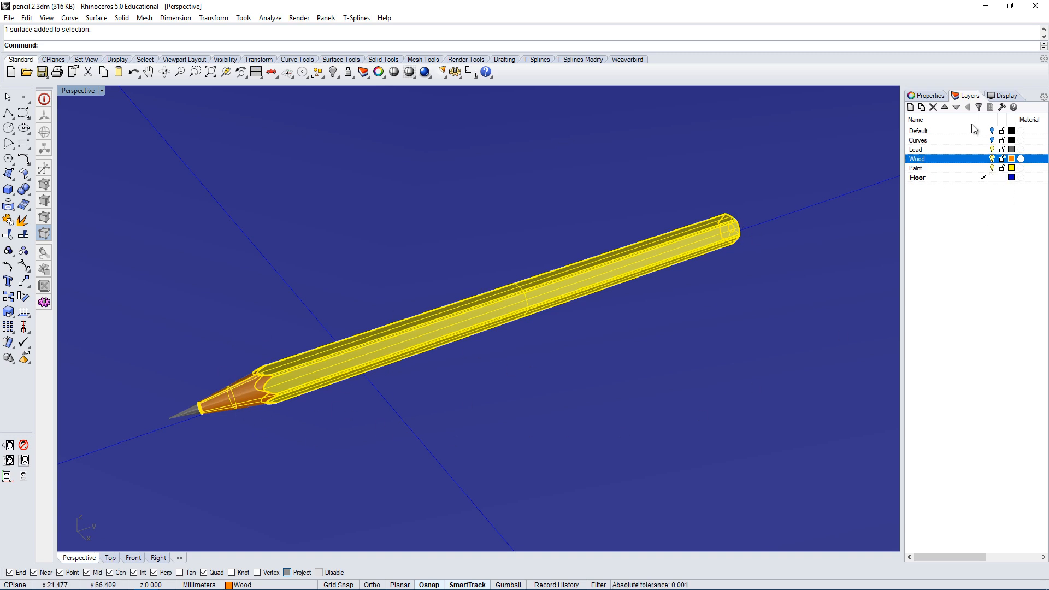
pyautogui.click(928, 96)
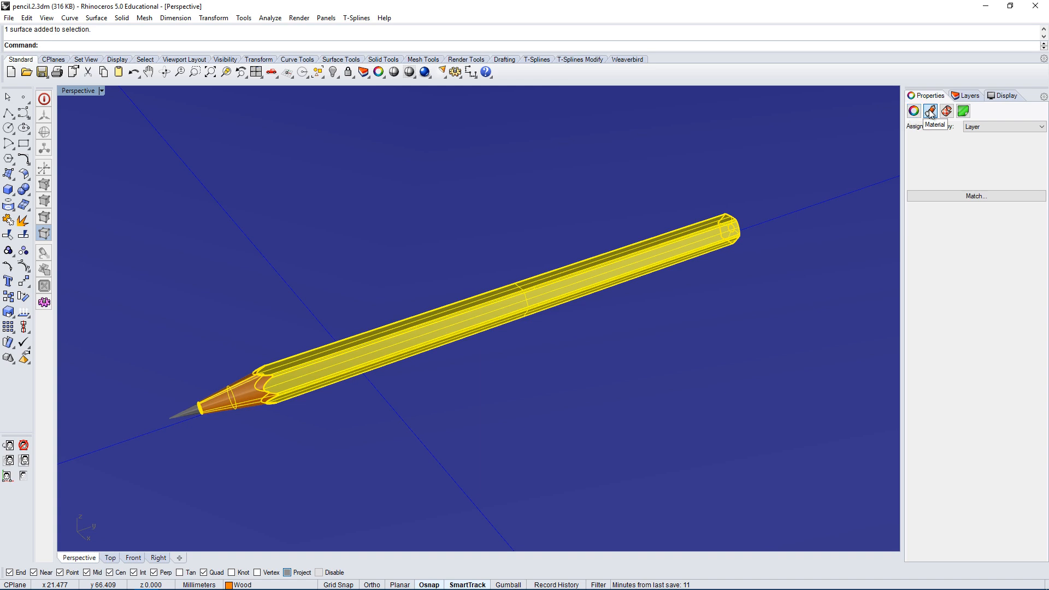
pyautogui.click(984, 126)
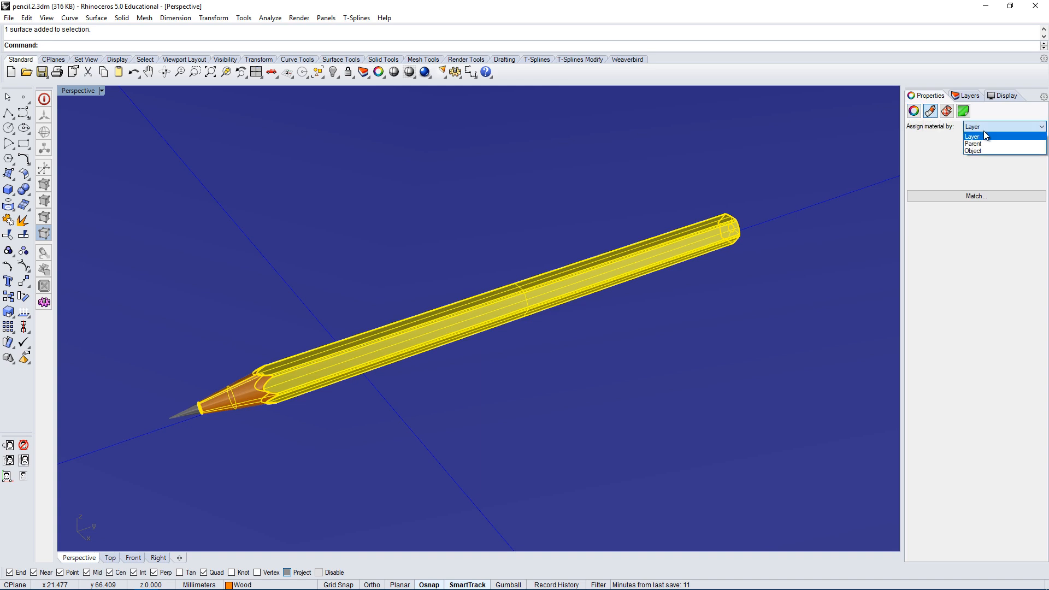
pyautogui.click(978, 150)
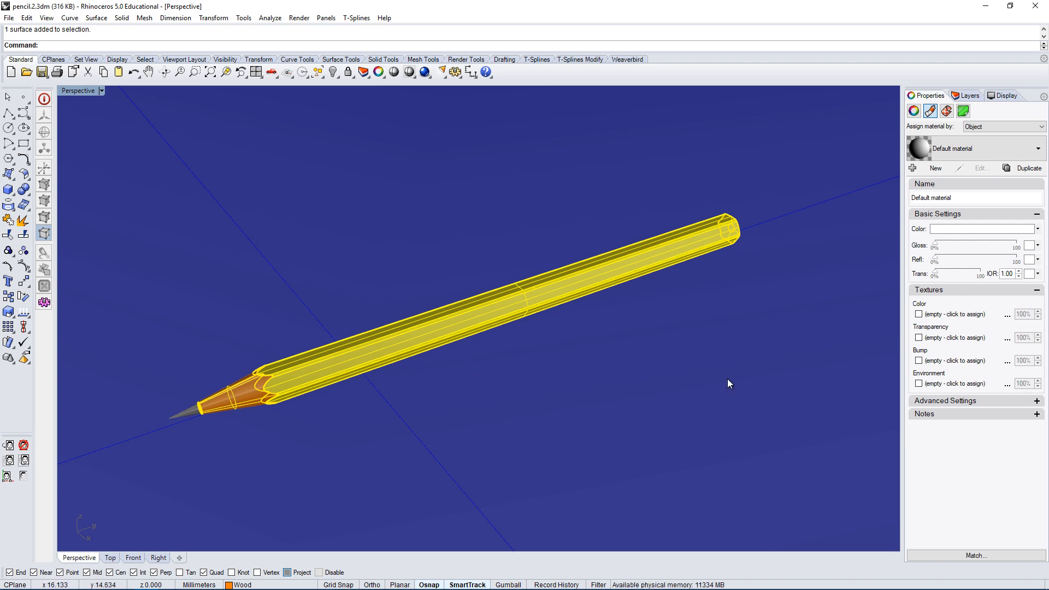
# - Give the wood's material an orange-brown colour by shifting the hue of the Brown preset towards orange
pyautogui.click(999, 229)
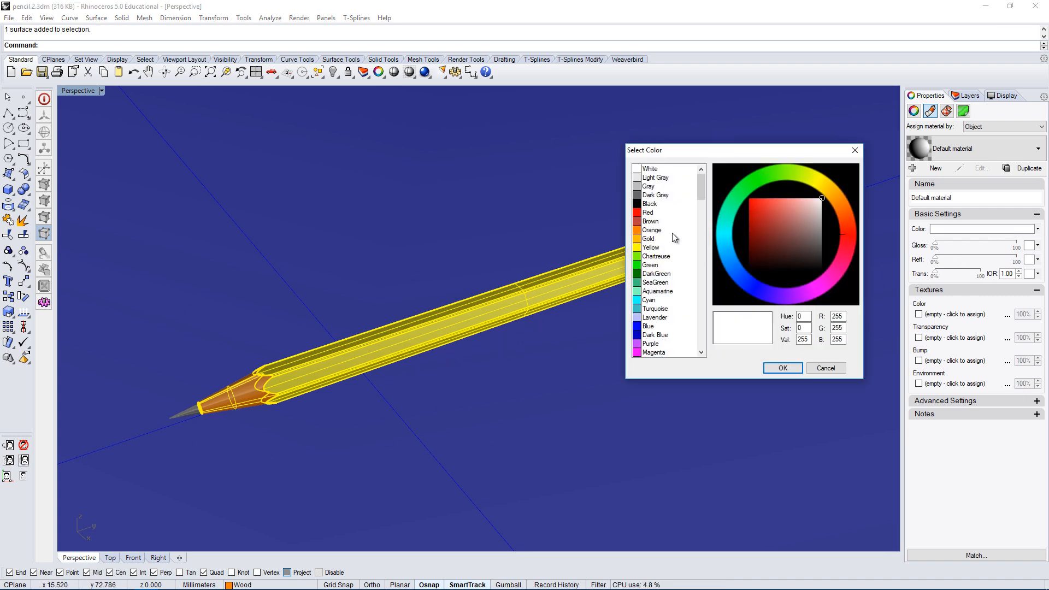
pyautogui.click(651, 222)
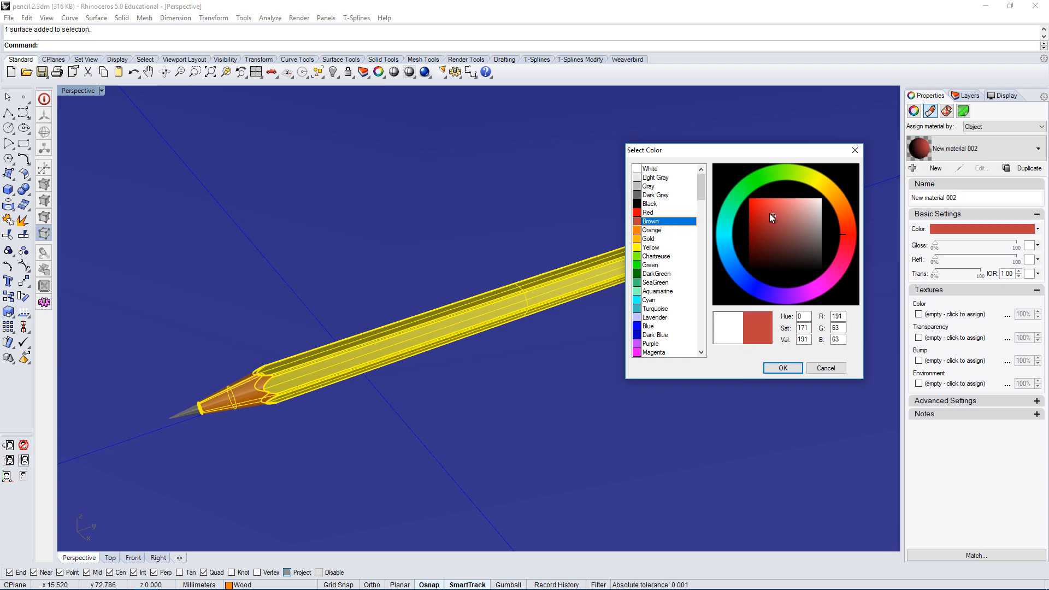
pyautogui.click(846, 205)
pyautogui.click(788, 370)
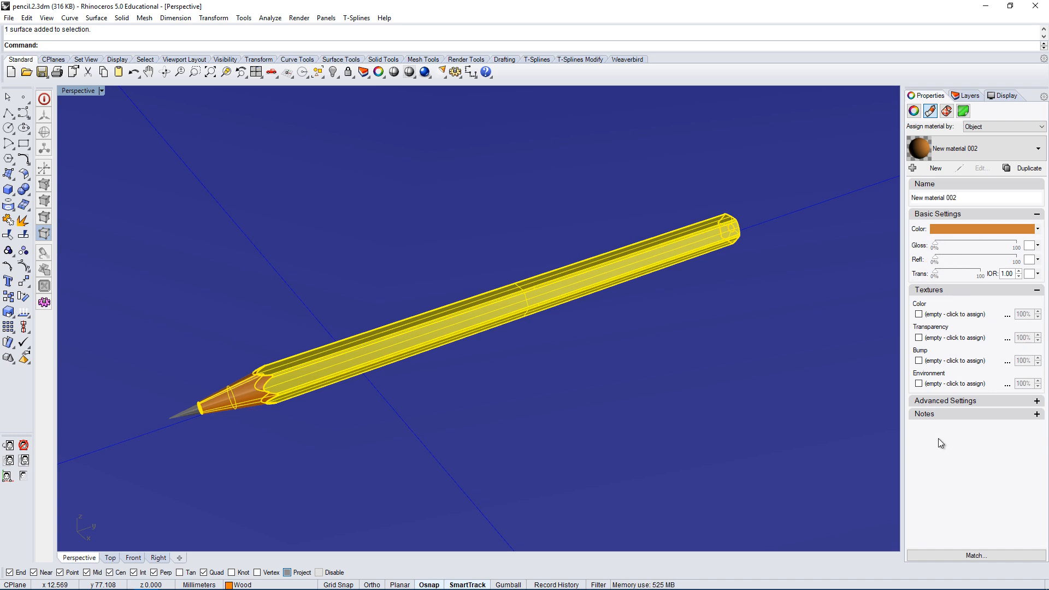
# - Select the floor plane and change the Perspective viewport's display mode to Raytraced with Neon
pyautogui.click(755, 361)
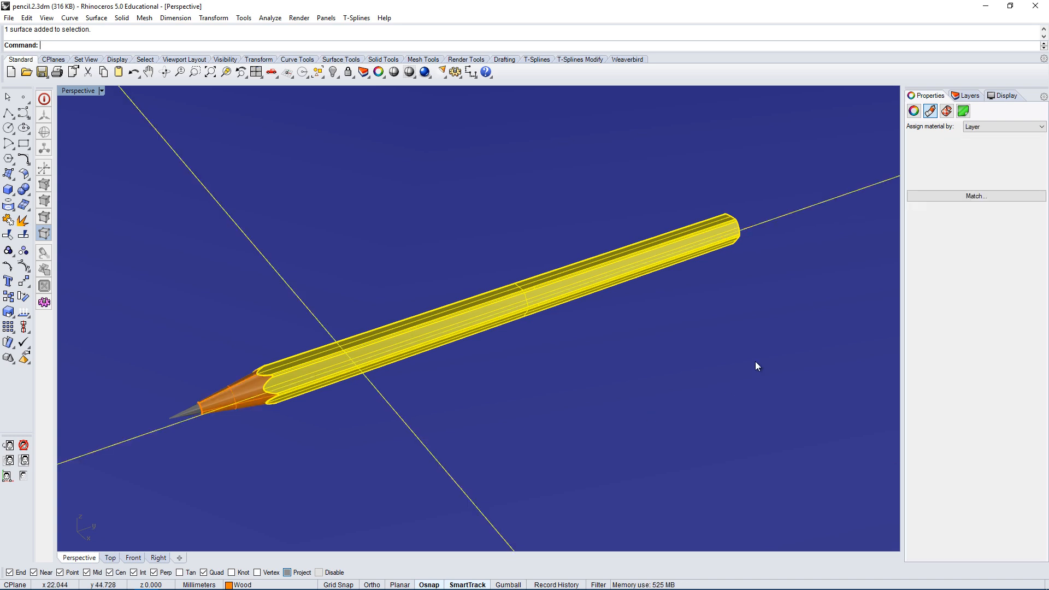
pyautogui.click(1007, 95)
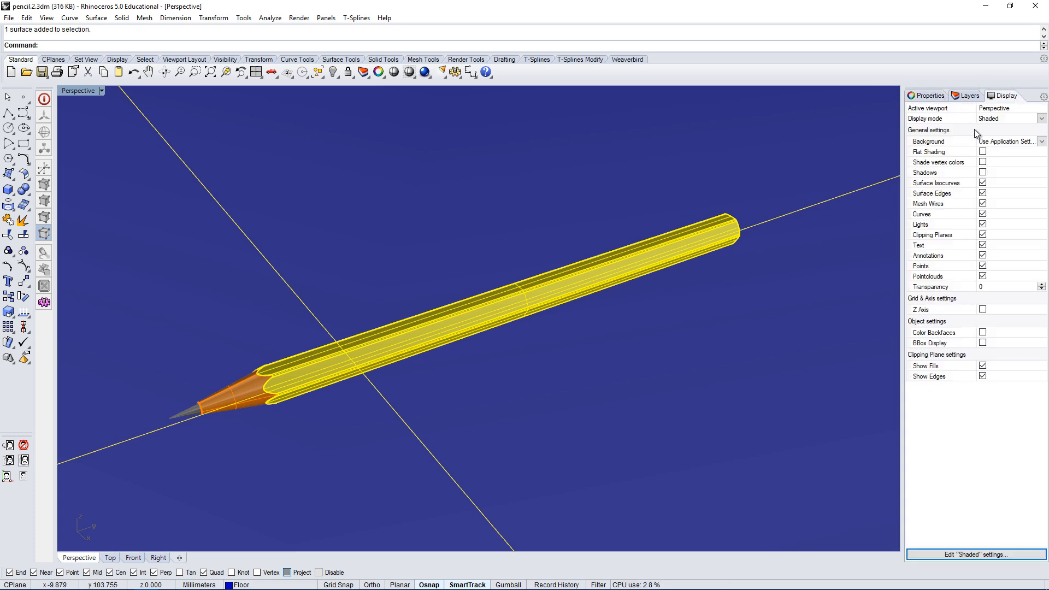
pyautogui.click(1013, 117)
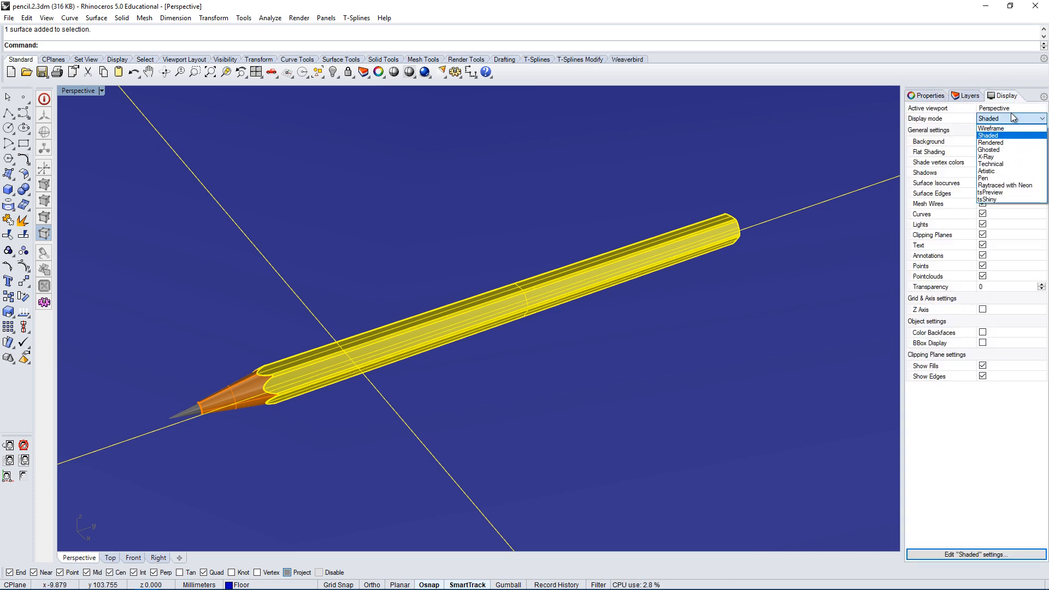
pyautogui.click(1018, 184)
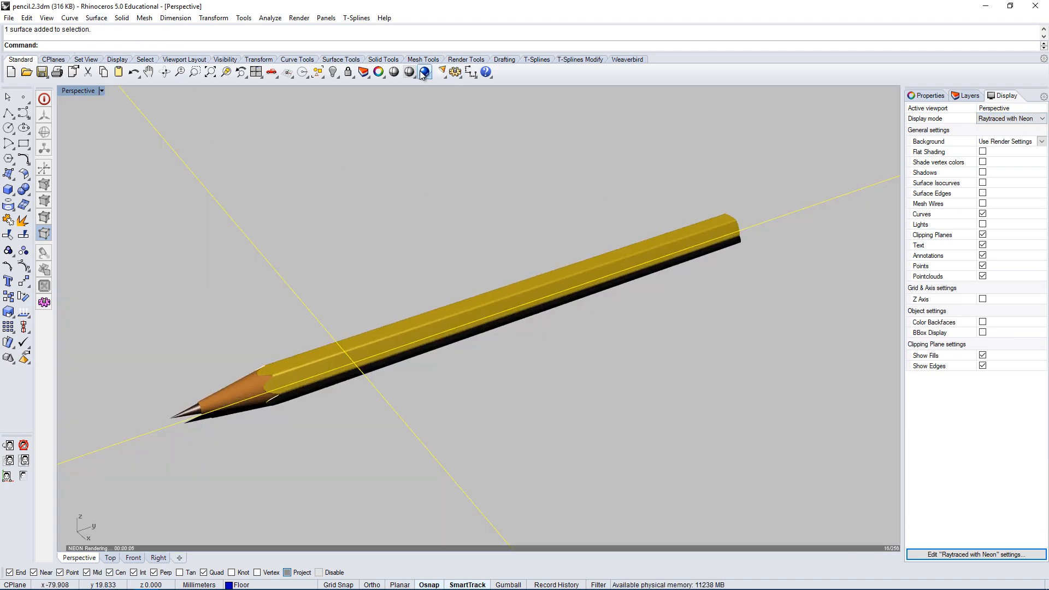
# - Render the pencil from the Perspective view
pyautogui.click(299, 18)
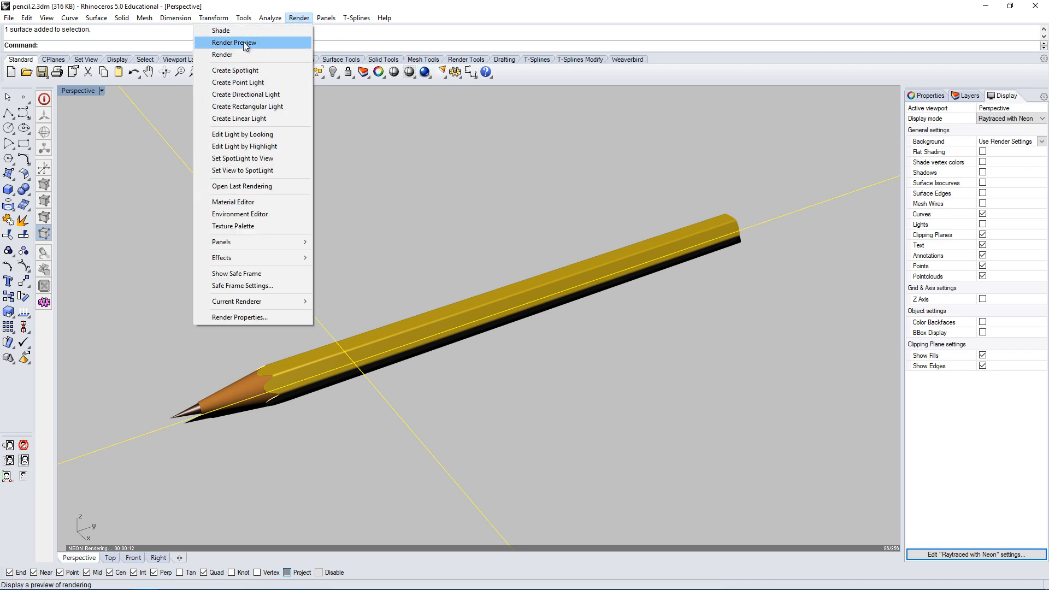
pyautogui.doubleClick(570, 6)
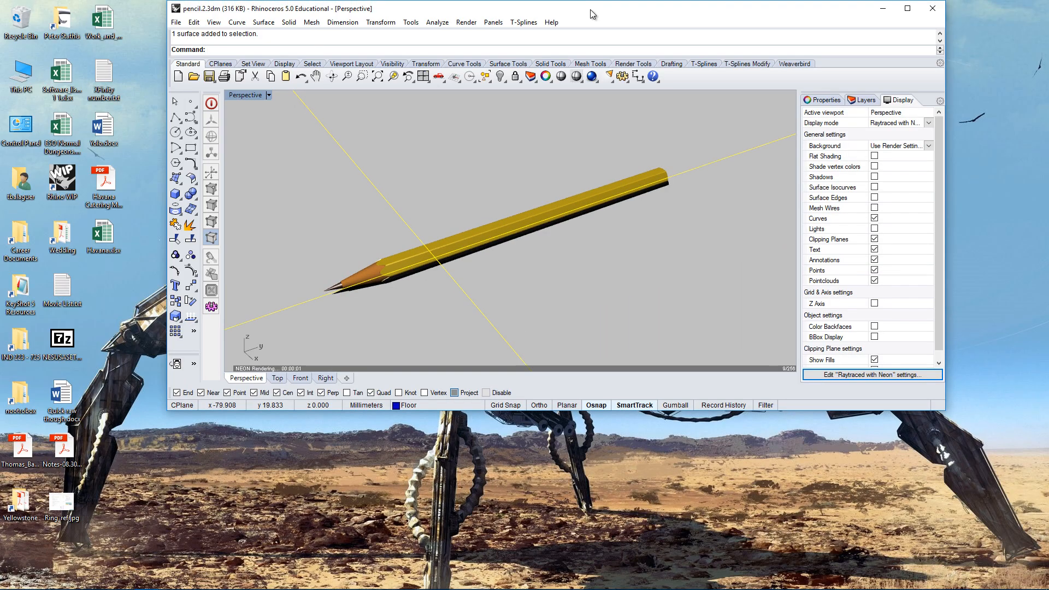
pyautogui.doubleClick(590, 9)
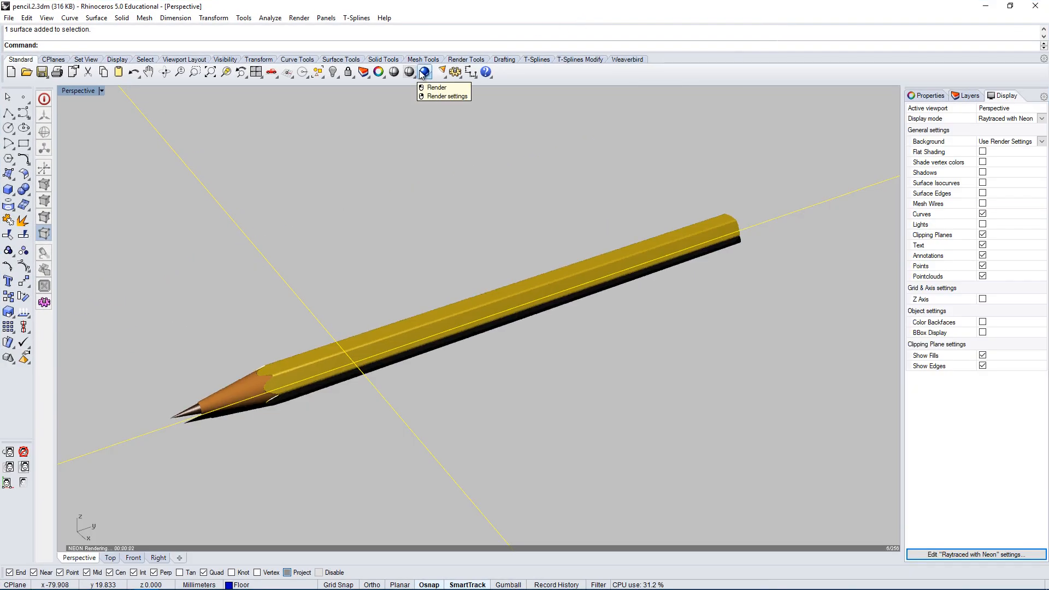
pyautogui.click(425, 73)
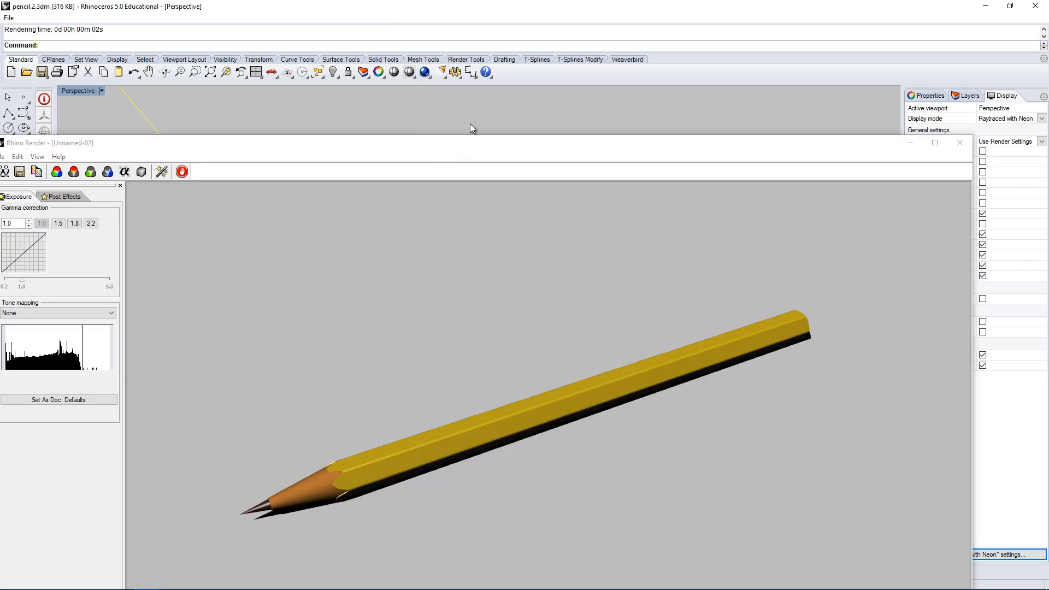
# - Close the render window and enable the linear workflow in the document's Rendering properties
pyautogui.moveTo(90, 147); pyautogui.dragTo(130, 81)
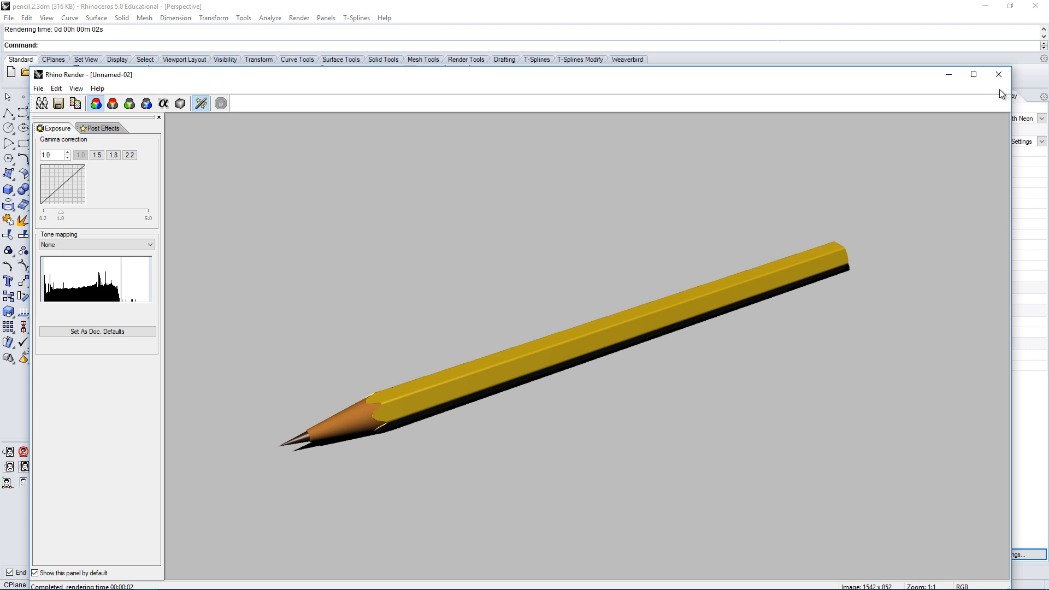
pyautogui.click(1007, 75)
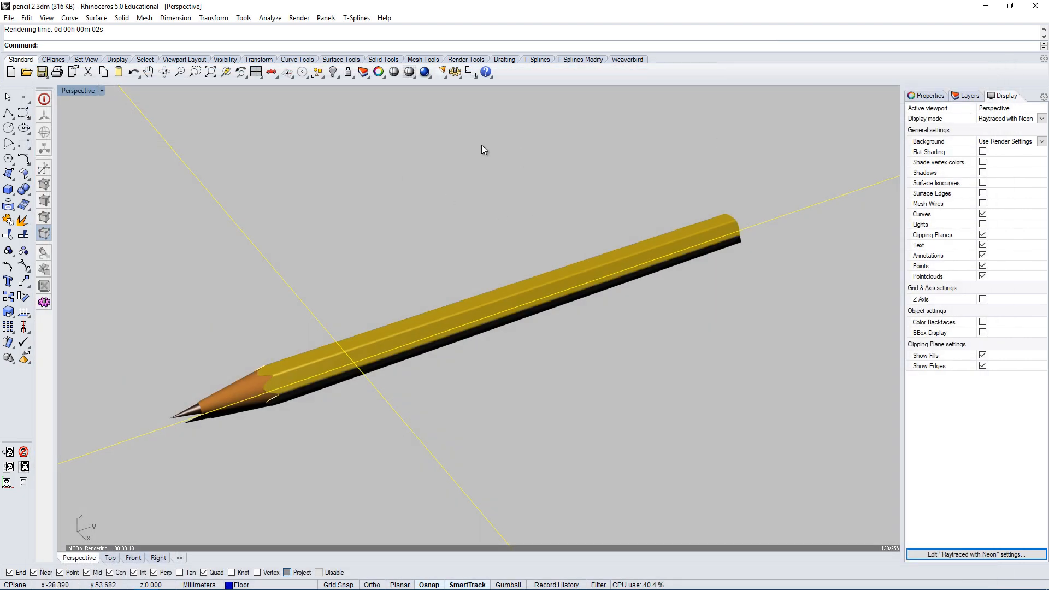
pyautogui.click(456, 72)
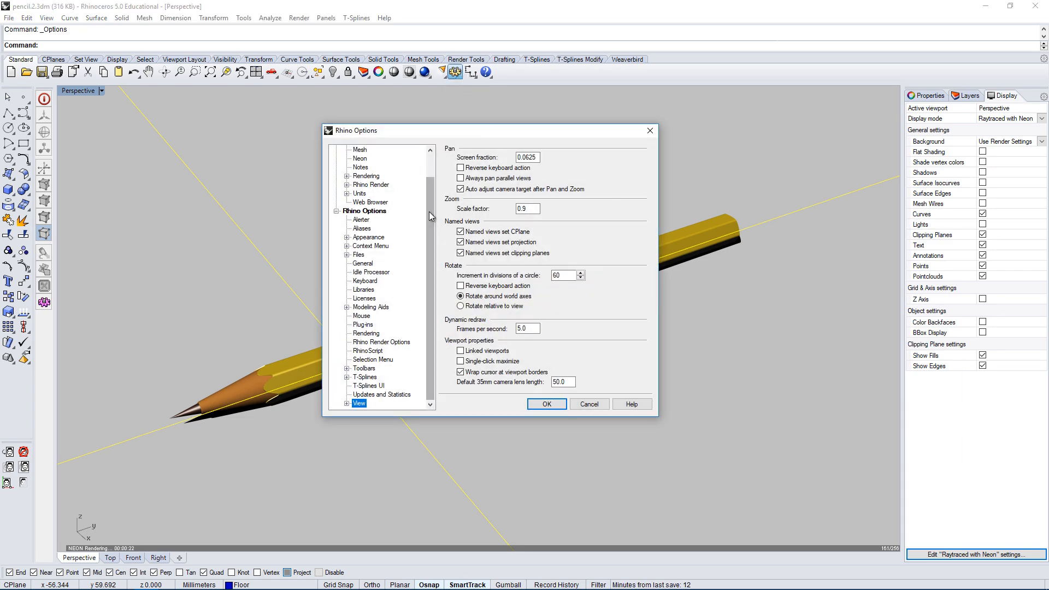
pyautogui.moveTo(430, 216); pyautogui.dragTo(430, 169)
pyautogui.click(365, 202)
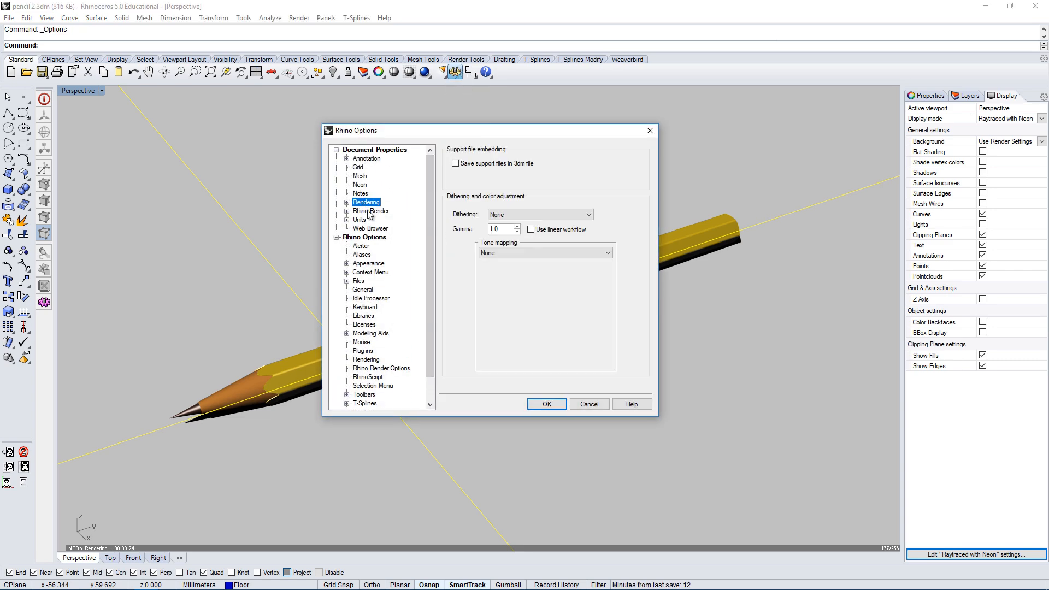
pyautogui.click(370, 212)
pyautogui.click(368, 205)
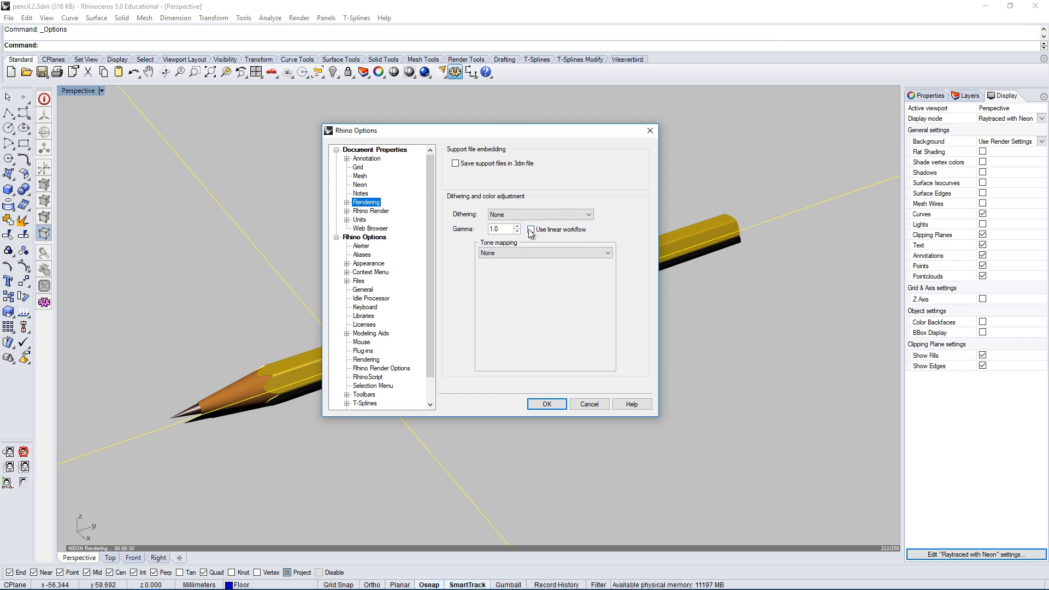
pyautogui.click(568, 233)
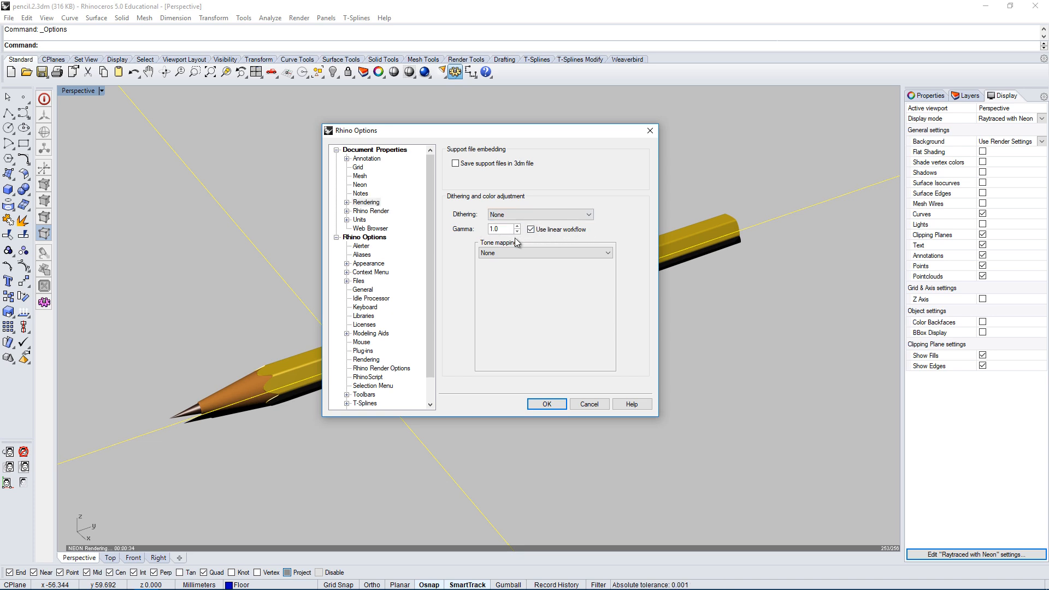
pyautogui.moveTo(478, 225); pyautogui.dragTo(460, 226)
# - Look over the Safe Frame settings and set the Rhino Render resolution to 1920 x 1080
pyautogui.doubleClick(352, 203)
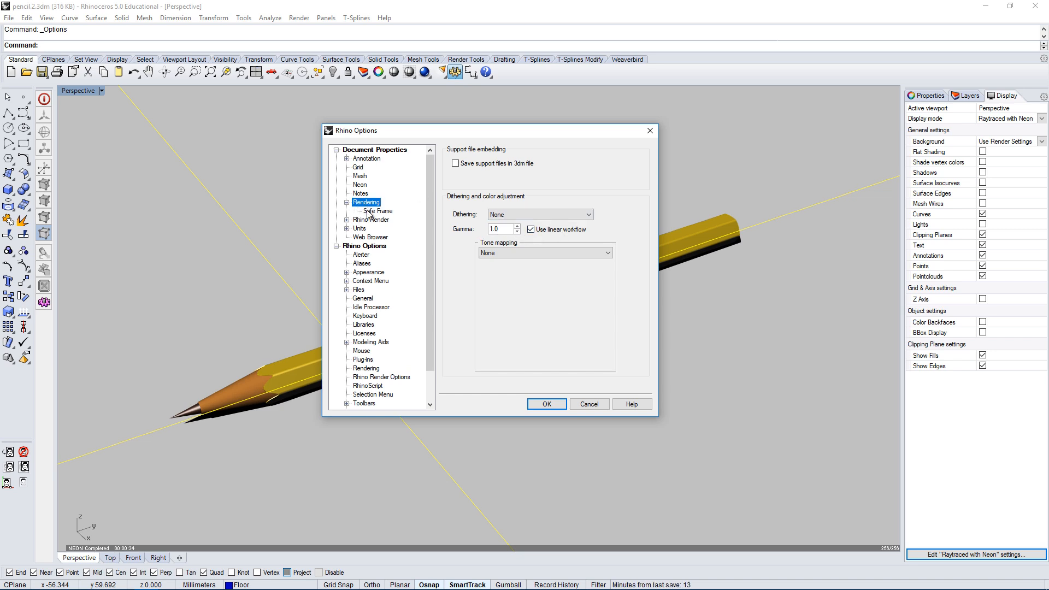
pyautogui.click(369, 211)
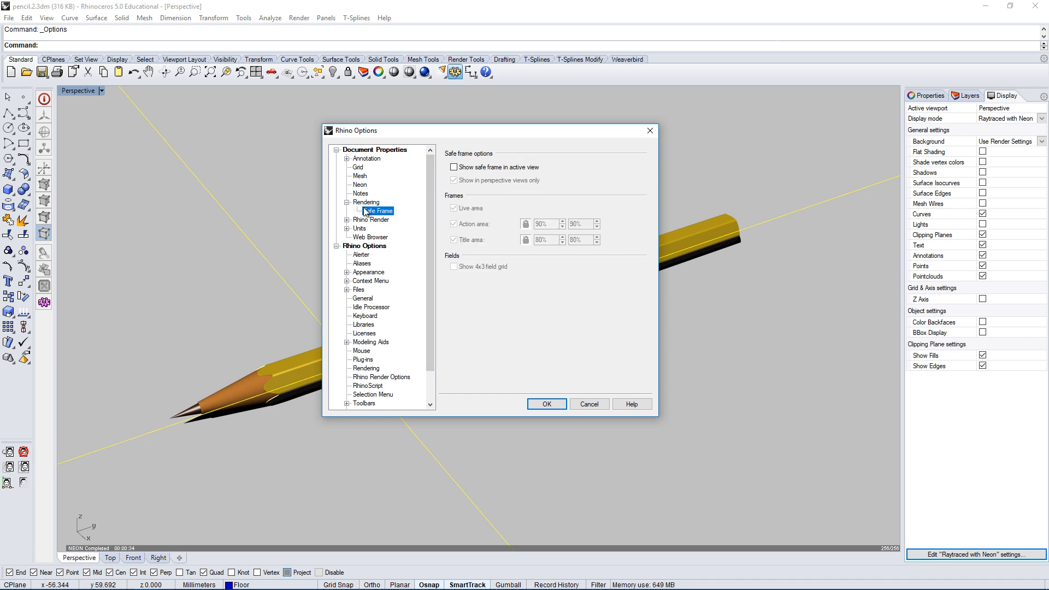
pyautogui.doubleClick(355, 203)
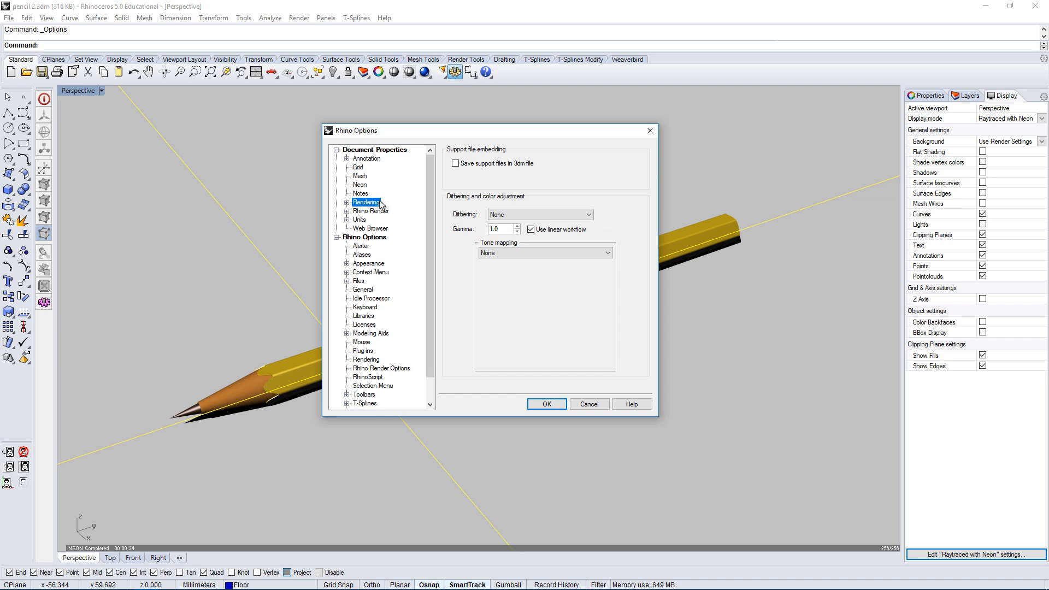
pyautogui.click(355, 213)
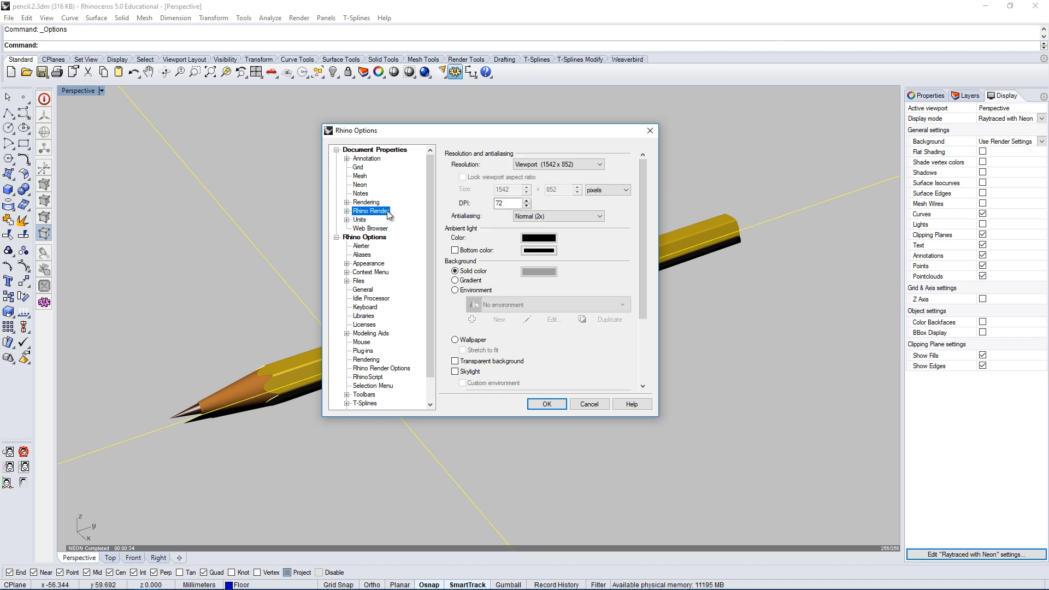
pyautogui.click(556, 165)
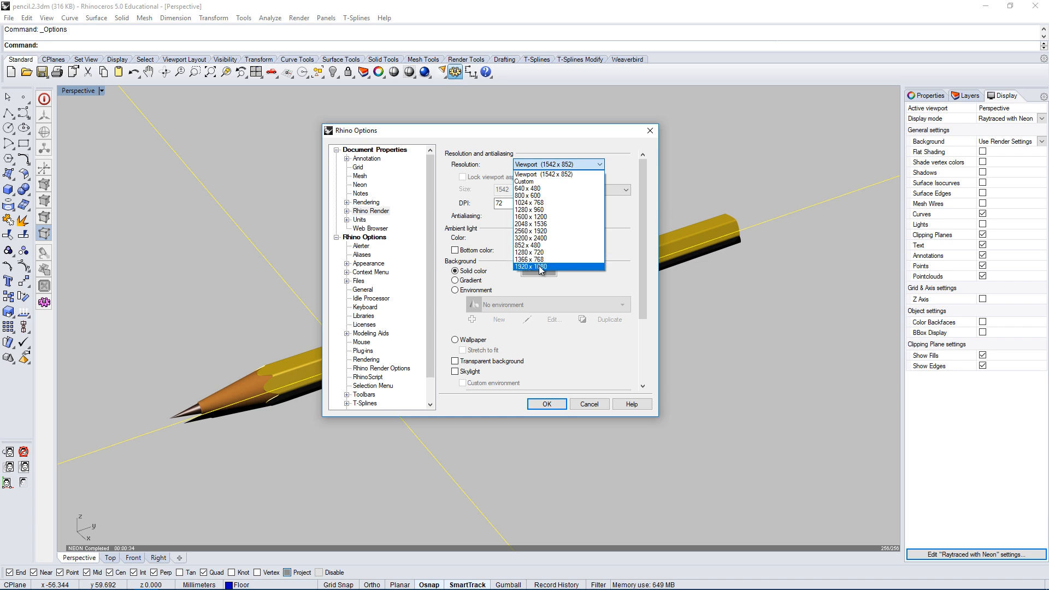
pyautogui.click(540, 268)
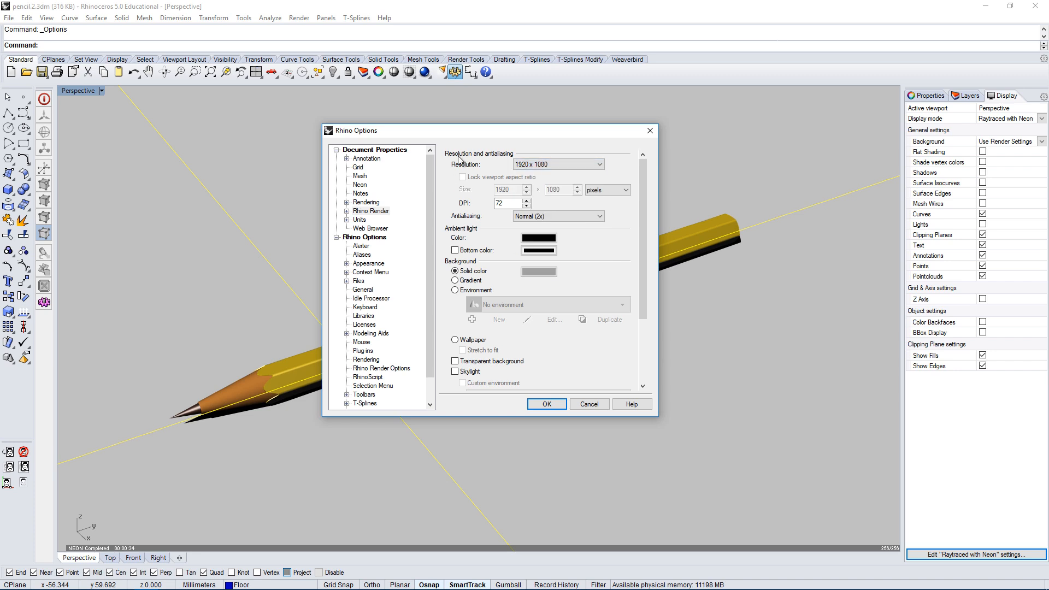
# - Review the antialiasing choices, keep Normal (2x), and apply the render options
pyautogui.click(568, 216)
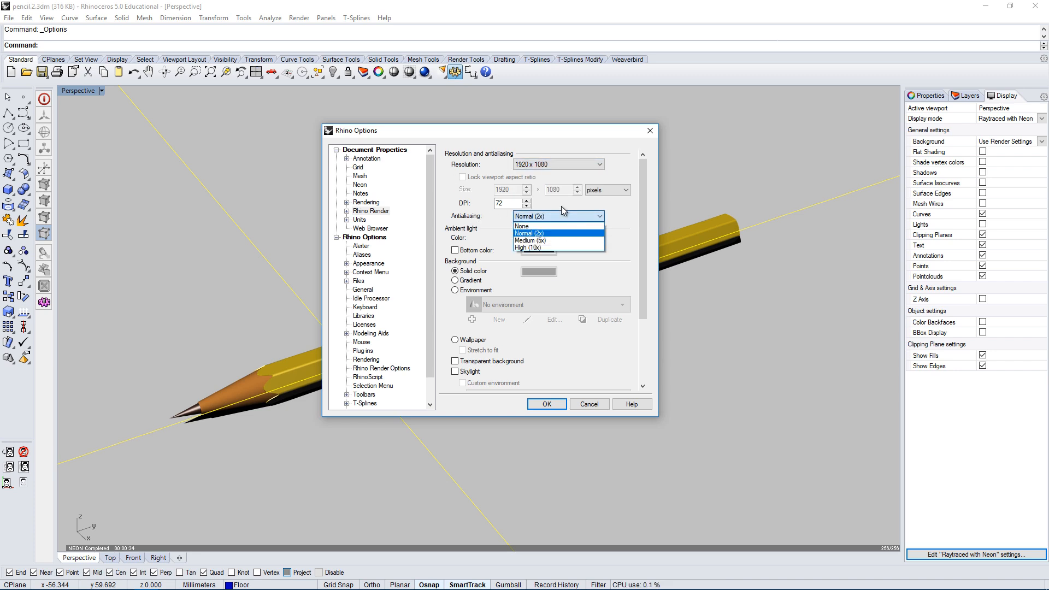
pyautogui.click(535, 235)
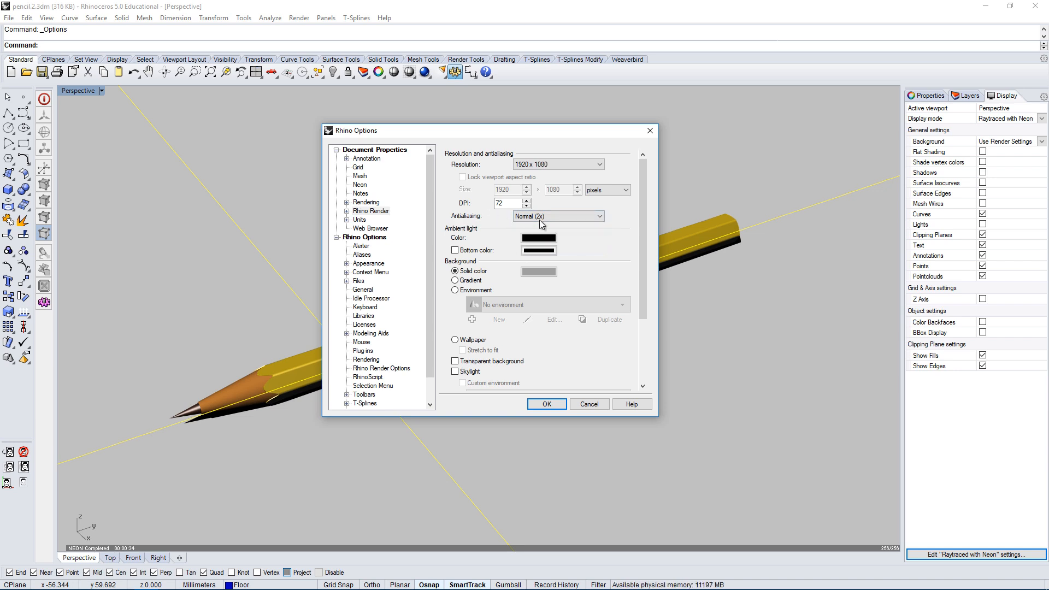
pyautogui.moveTo(553, 132); pyautogui.dragTo(740, 99)
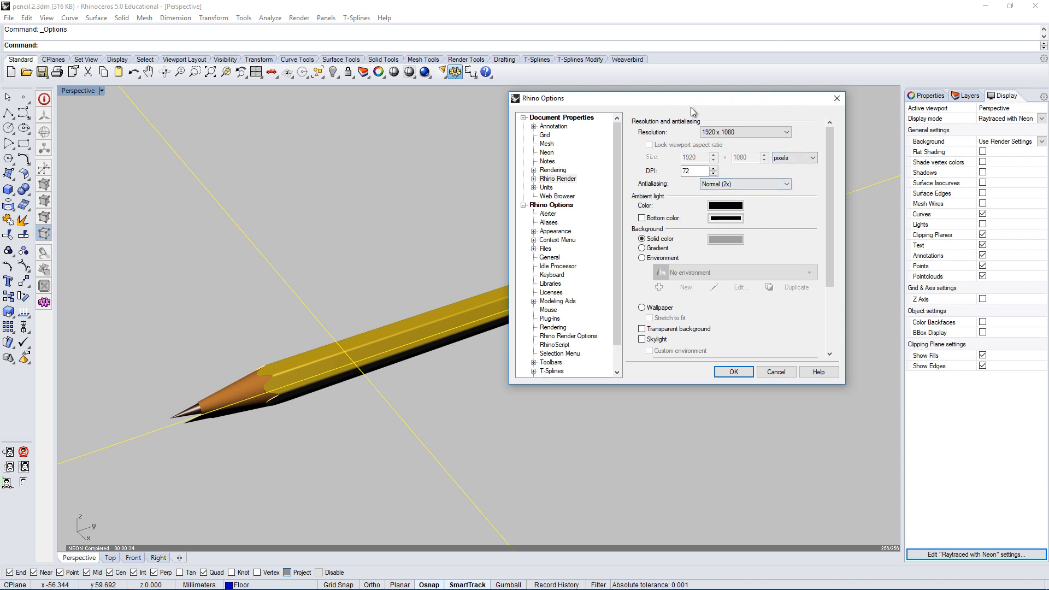
pyautogui.click(751, 184)
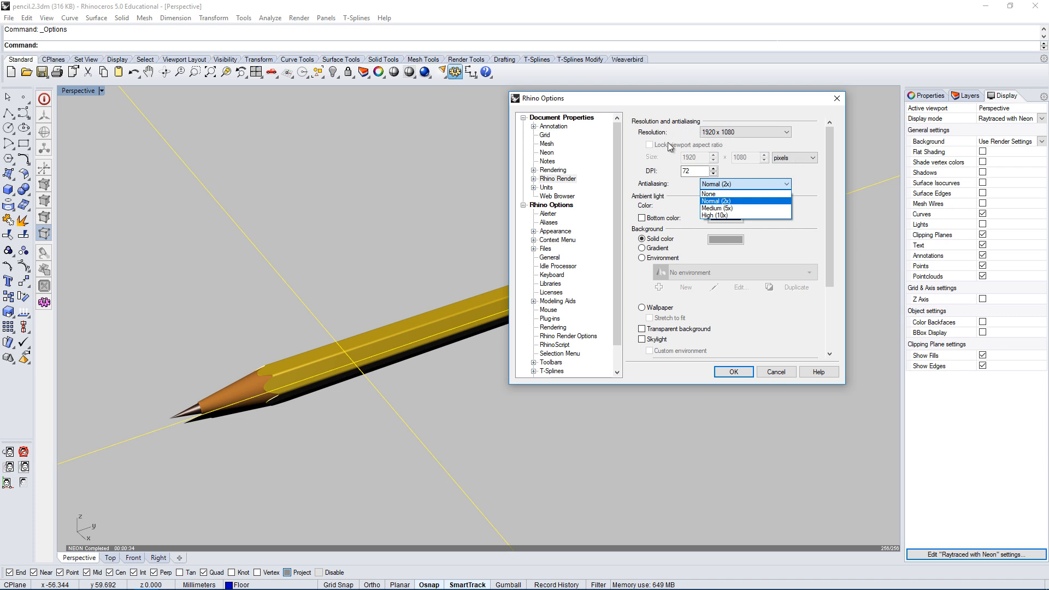
pyautogui.click(725, 201)
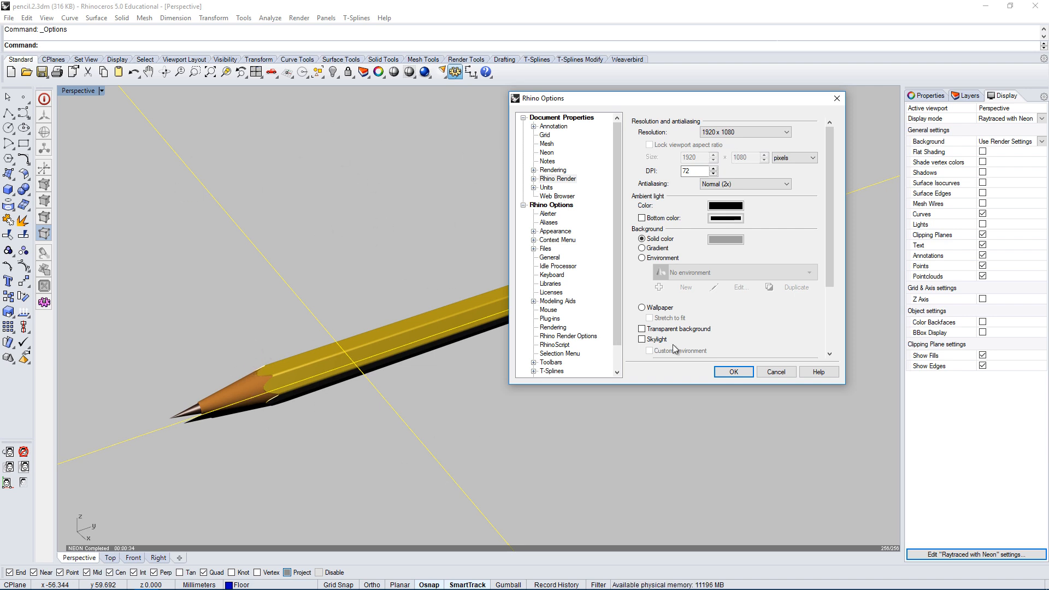
pyautogui.moveTo(718, 100); pyautogui.dragTo(710, 104)
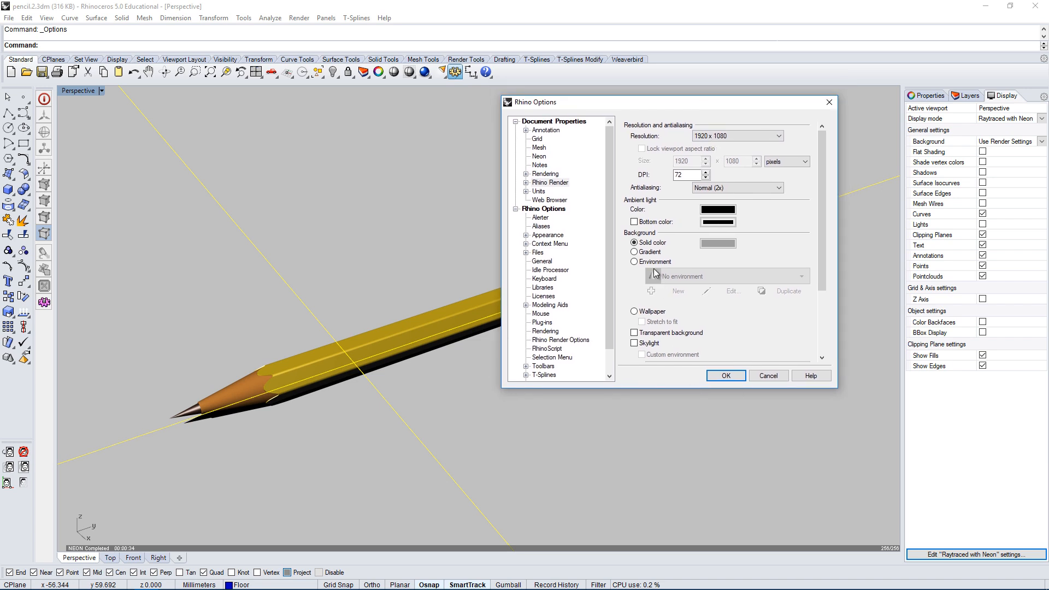
pyautogui.click(726, 375)
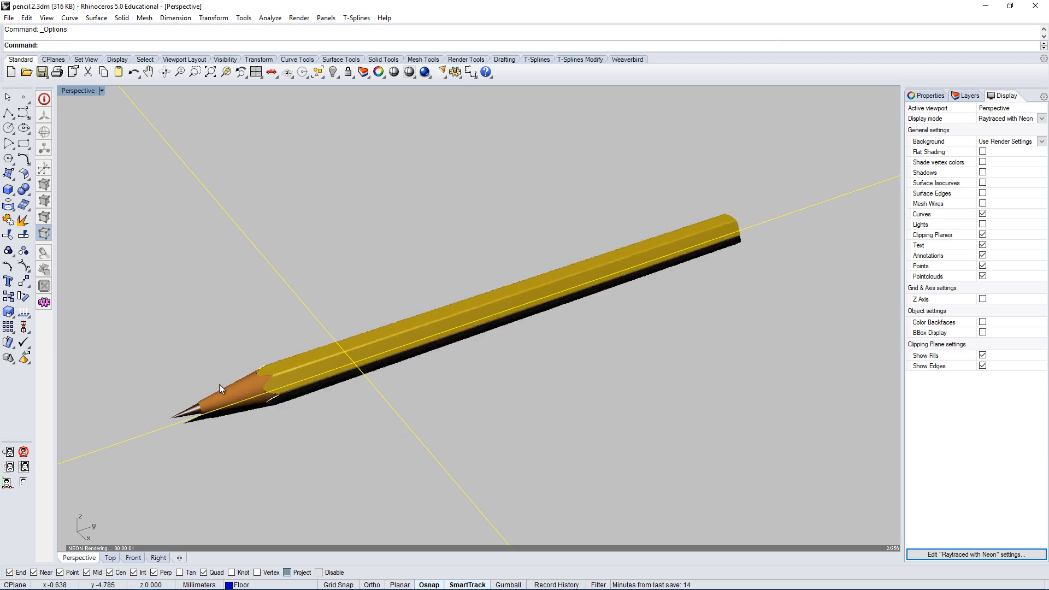
# - Change the Perspective viewport's display mode to Shaded and show the layer list
pyautogui.click(1033, 120)
pyautogui.click(1002, 135)
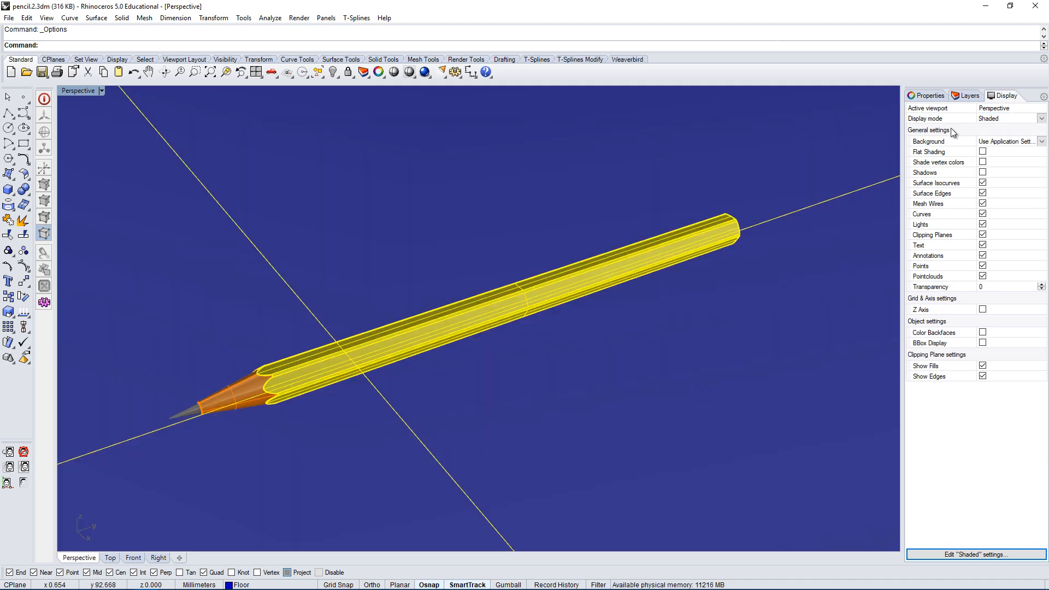
pyautogui.click(966, 95)
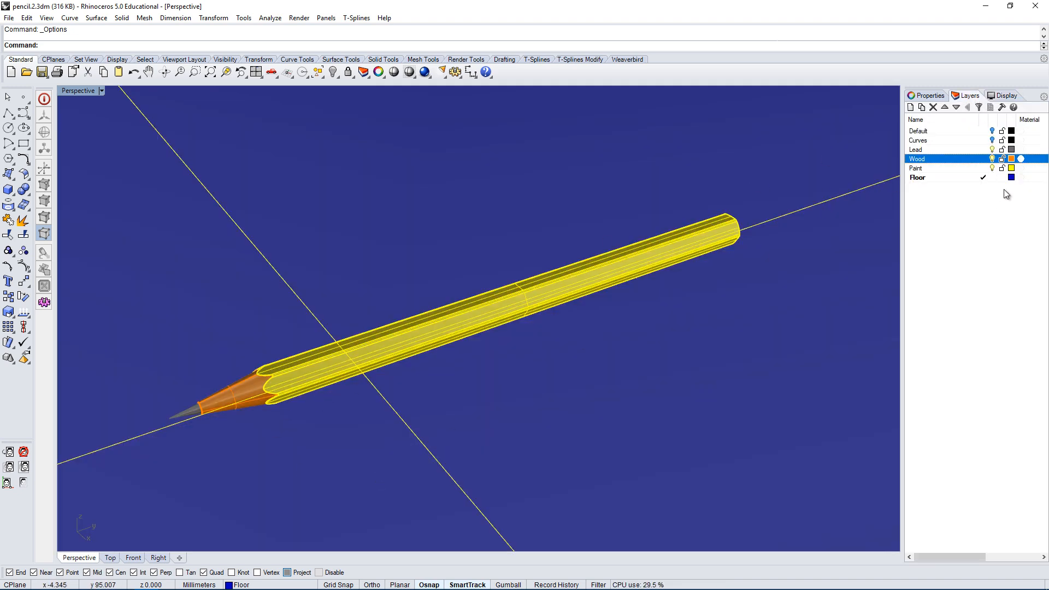
# - Darken the pencil lead's material colour to a very dark brown, RGB 52, 31, 22
pyautogui.click(185, 415)
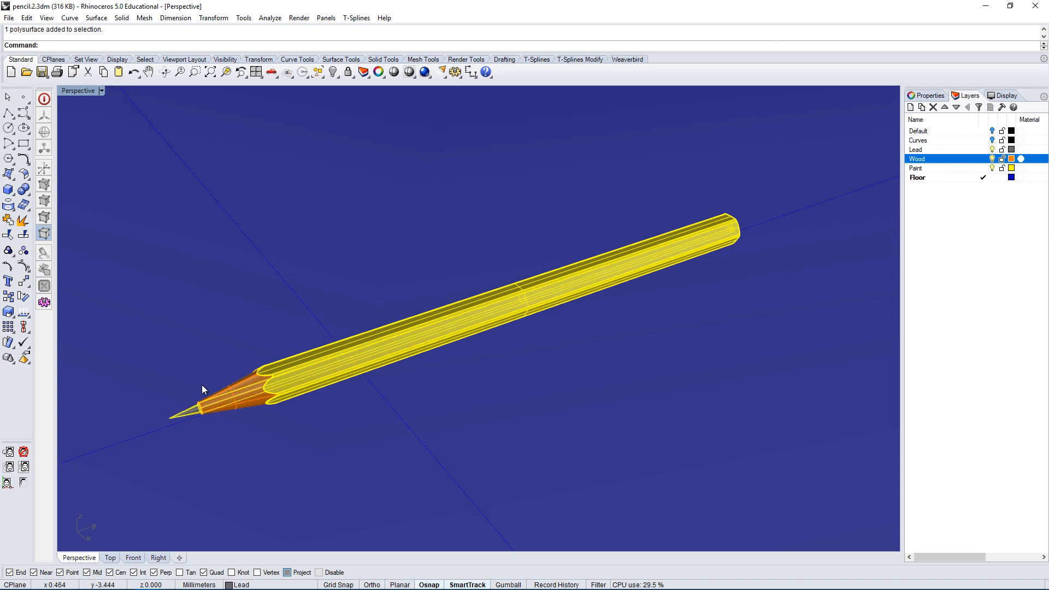
pyautogui.click(927, 95)
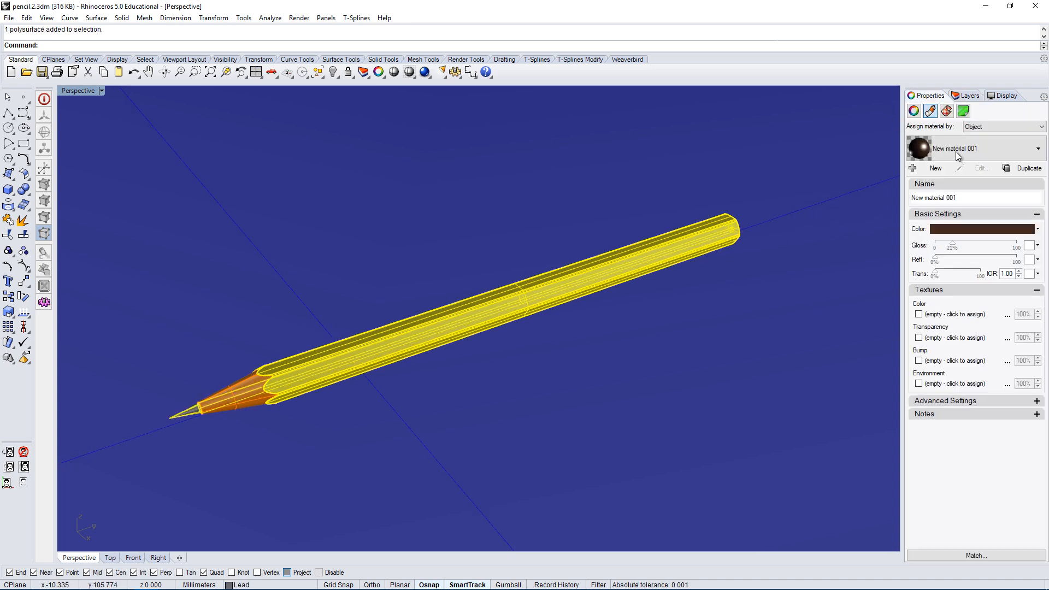
pyautogui.click(962, 229)
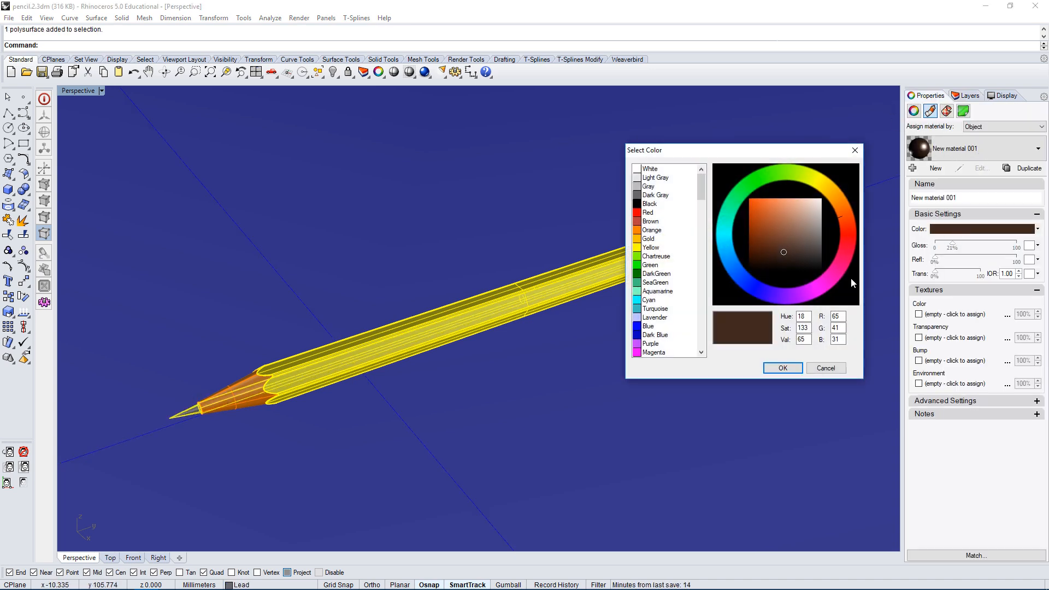
pyautogui.click(781, 257)
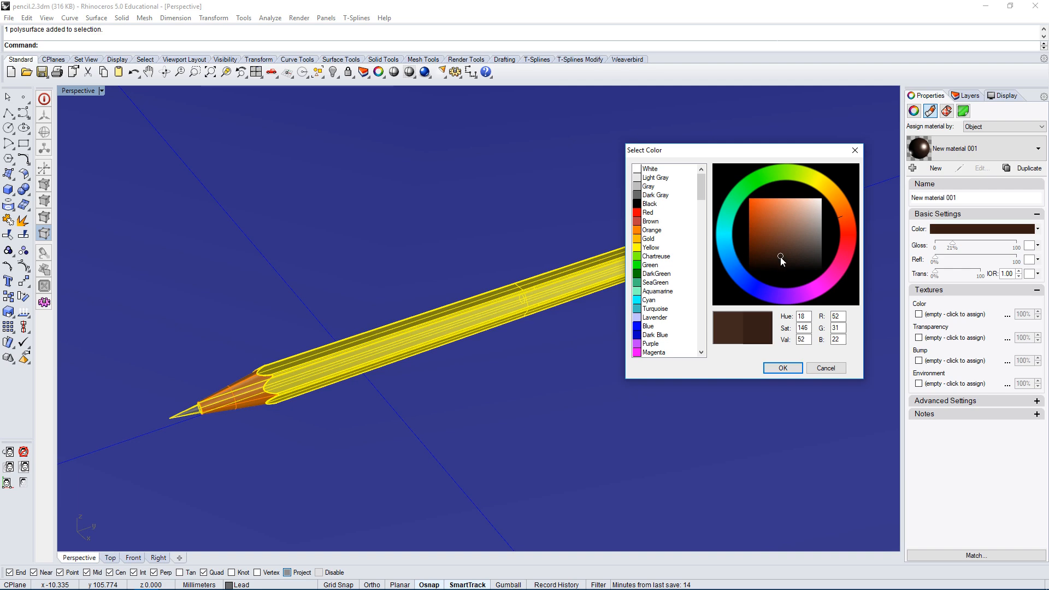
pyautogui.click(782, 367)
# - Select the pencil's paint body and make its material colour a brighter, more saturated golden yellow
pyautogui.click(417, 379)
pyautogui.click(477, 320)
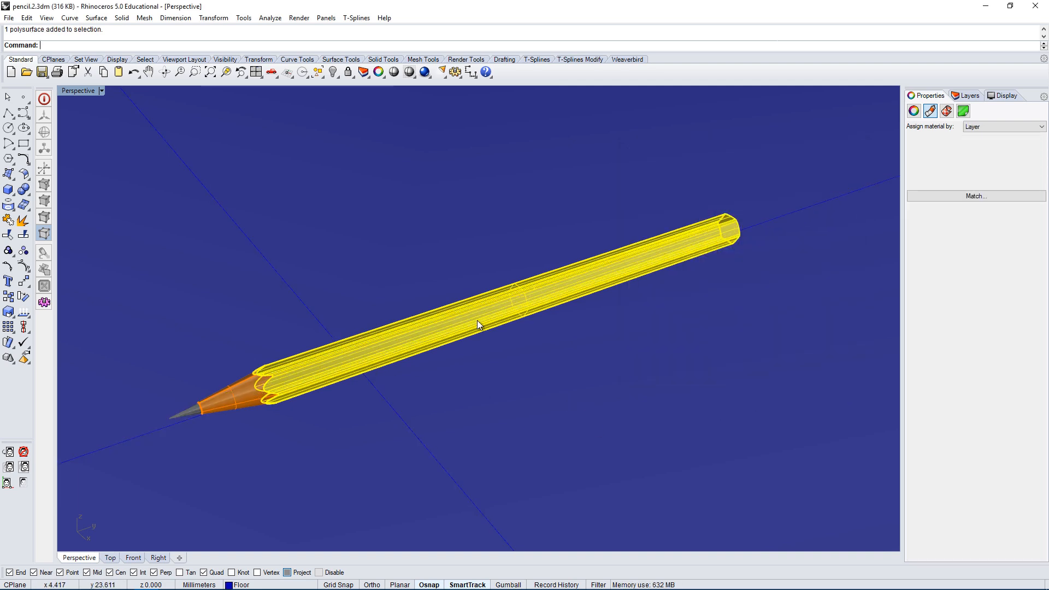
pyautogui.click(953, 228)
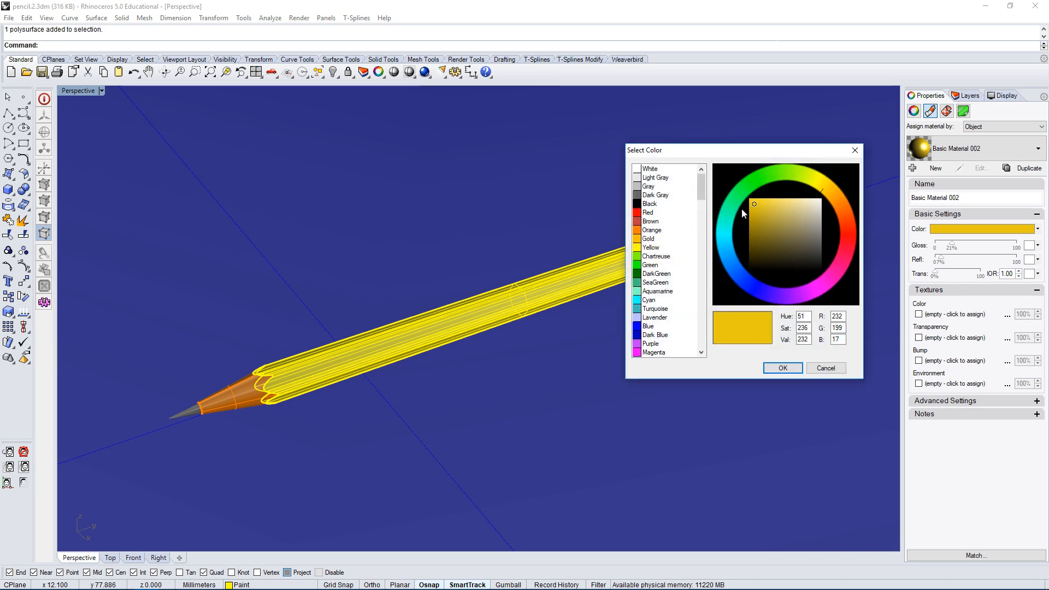
pyautogui.moveTo(756, 204); pyautogui.dragTo(753, 202)
pyautogui.click(785, 368)
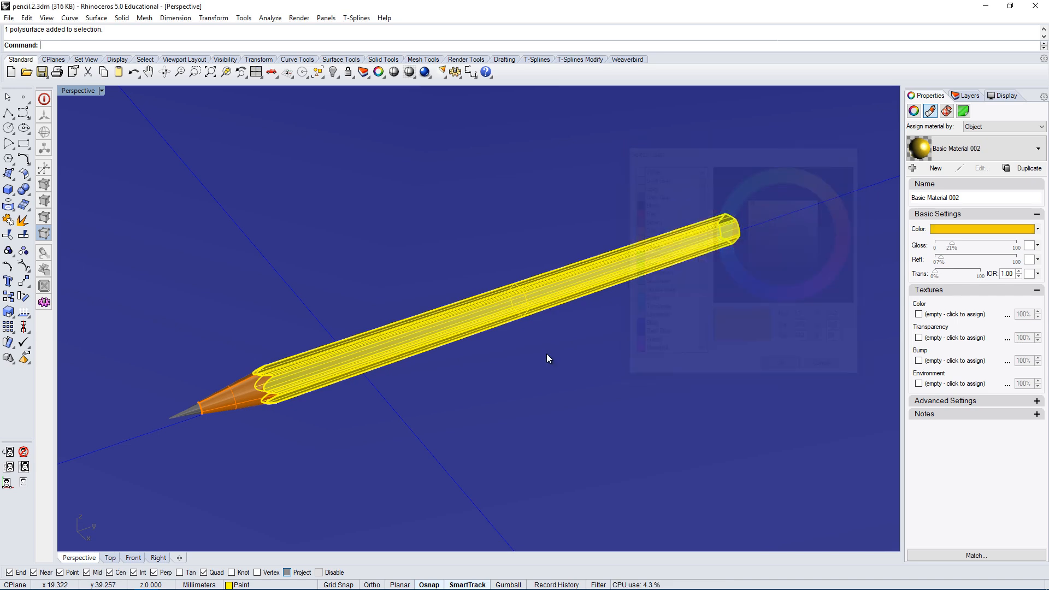
# - Assign the floor plane's material by Object with the Light Gray preset colour, keeping the plane in its original position
pyautogui.moveTo(546, 355); pyautogui.dragTo(598, 349, button='right')
pyautogui.scroll(-6, 604, 316)
pyautogui.click(791, 299)
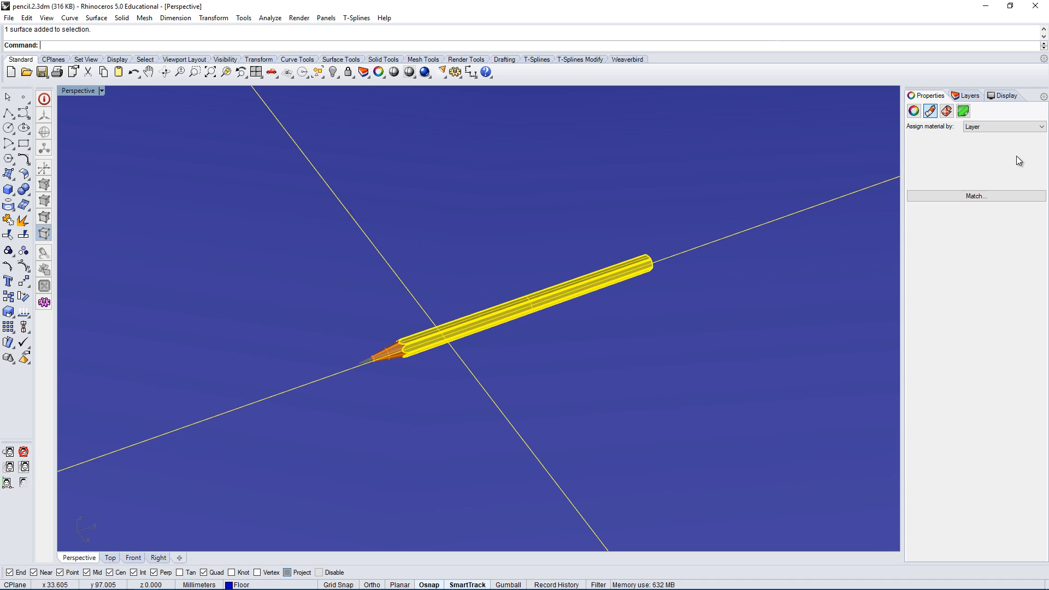
pyautogui.click(1001, 126)
pyautogui.click(978, 150)
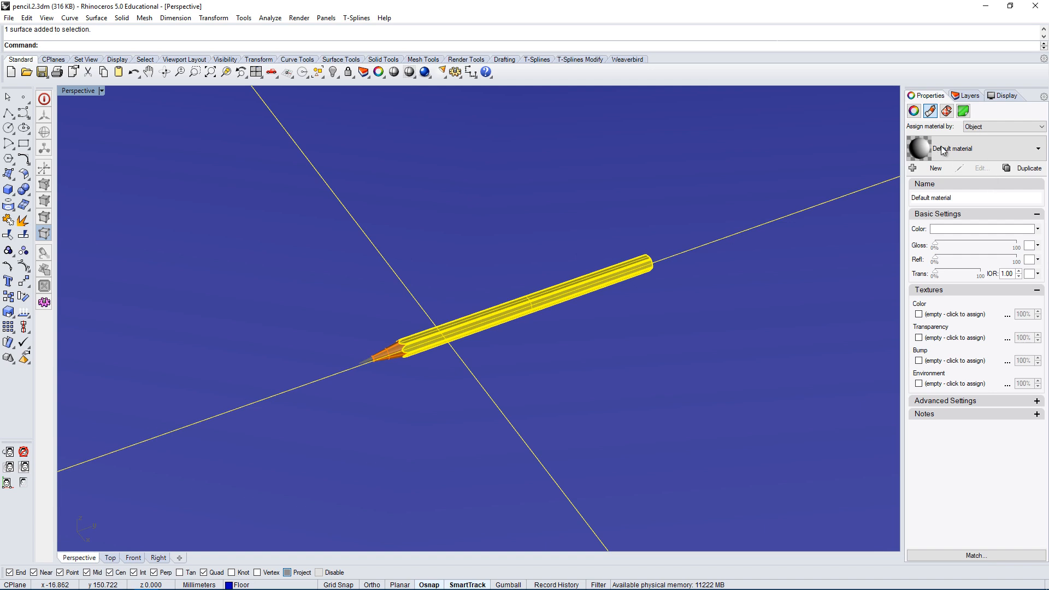
pyautogui.click(966, 229)
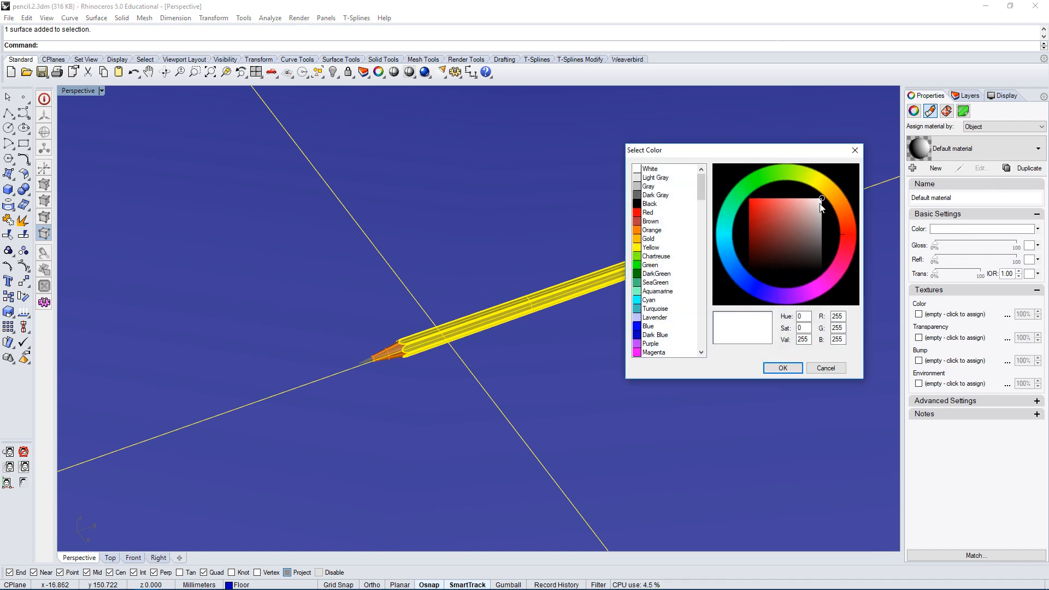
pyautogui.click(655, 178)
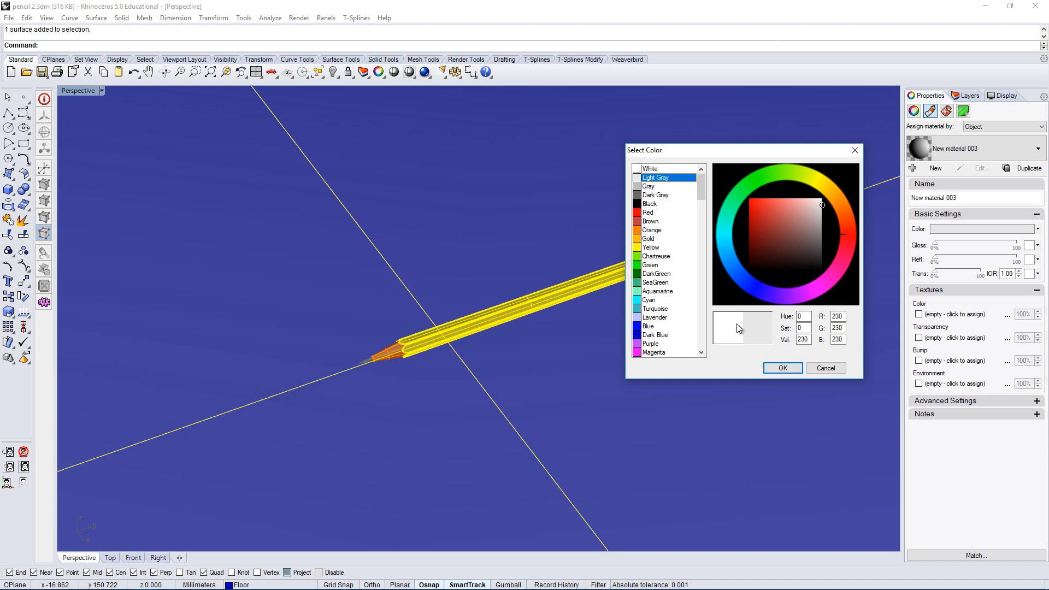
pyautogui.click(783, 368)
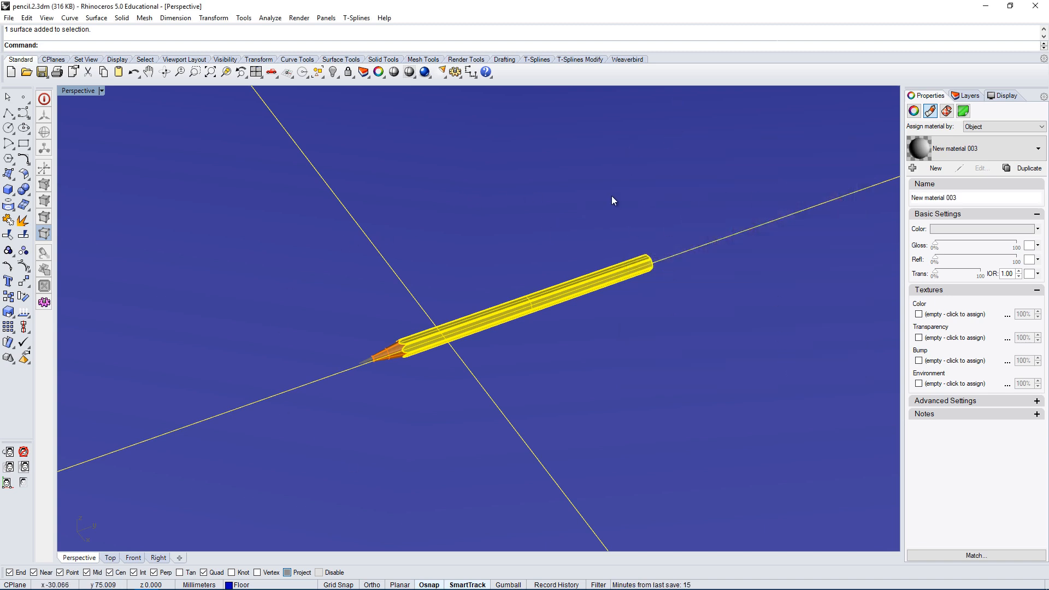
pyautogui.moveTo(785, 174); pyautogui.dragTo(781, 220)
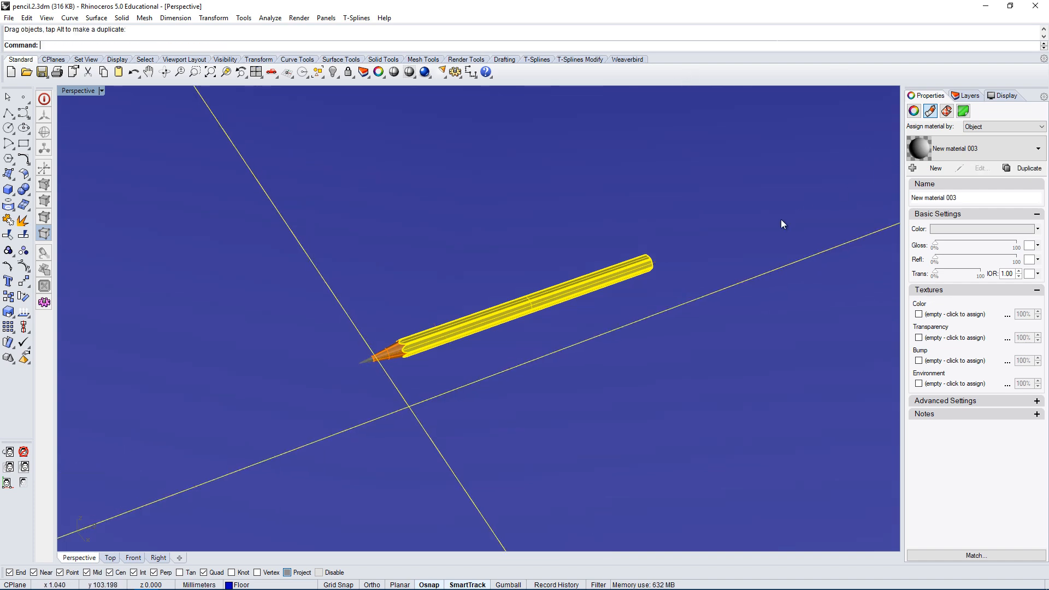
pyautogui.hotkey('ctrl', 'z')
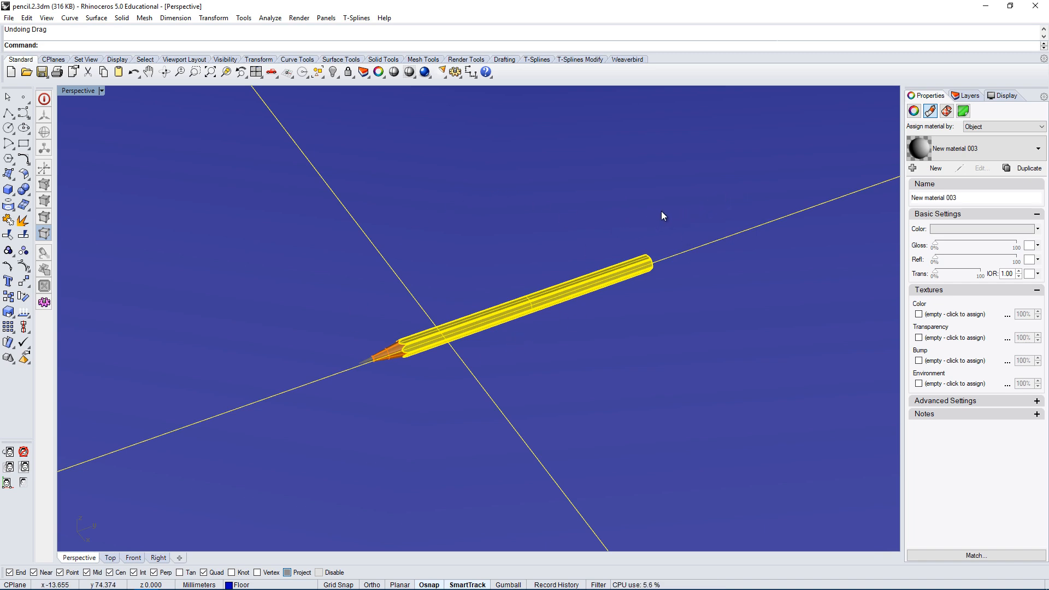
# - Restore the four-viewport layout, deselect the floor plane and centre the pencil in the Top viewport
pyautogui.moveTo(513, 393)
pyautogui.mouseDown(button='right')
pyautogui.moveTo(569, 369)
pyautogui.moveTo(575, 350)
pyautogui.mouseUp(button='right')
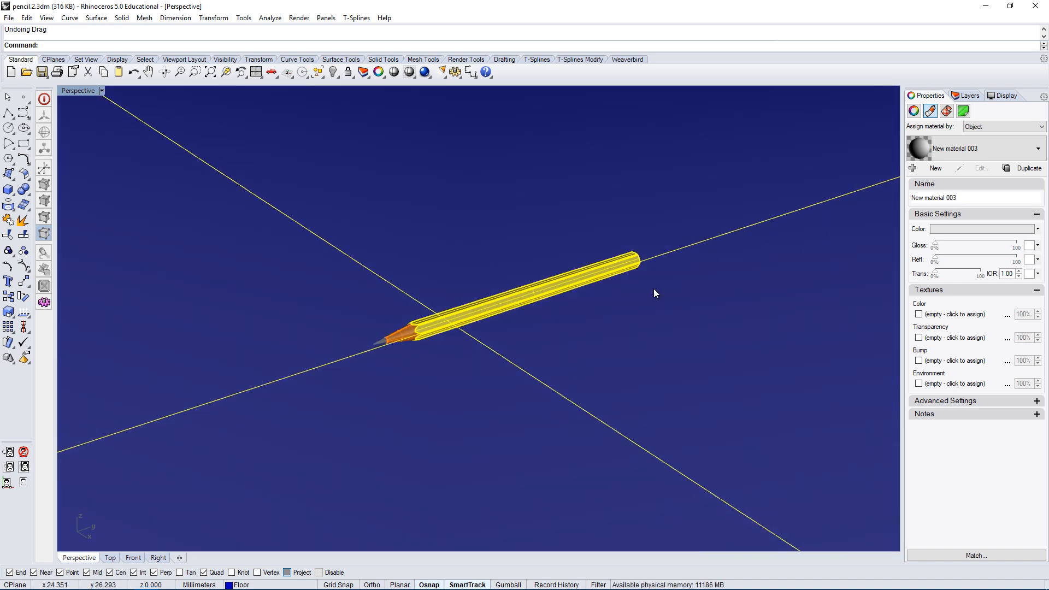
pyautogui.doubleClick(79, 91)
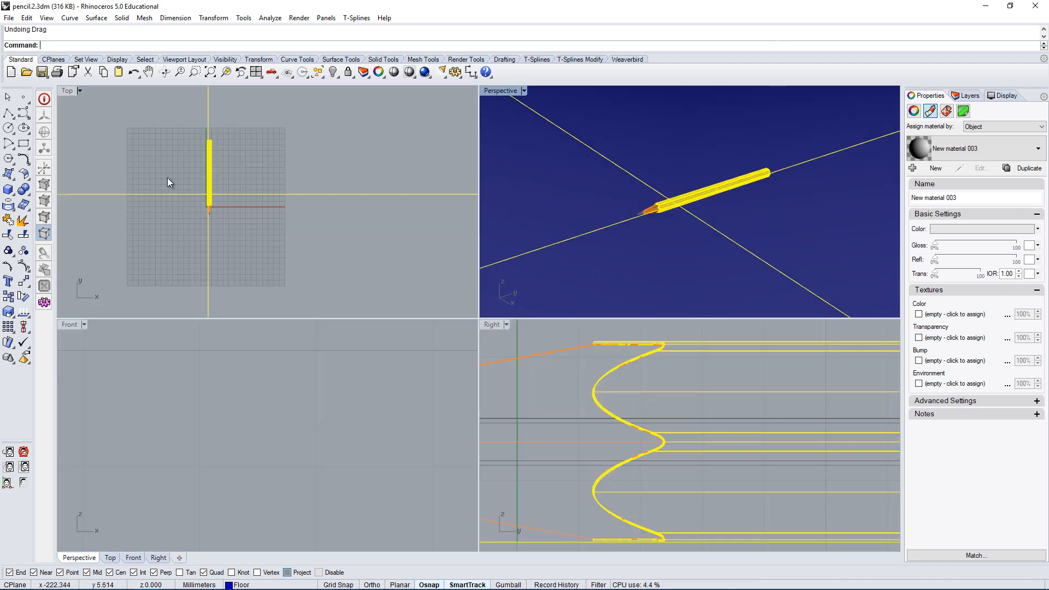
pyautogui.click(167, 178)
pyautogui.moveTo(352, 172); pyautogui.dragTo(378, 191, button='right')
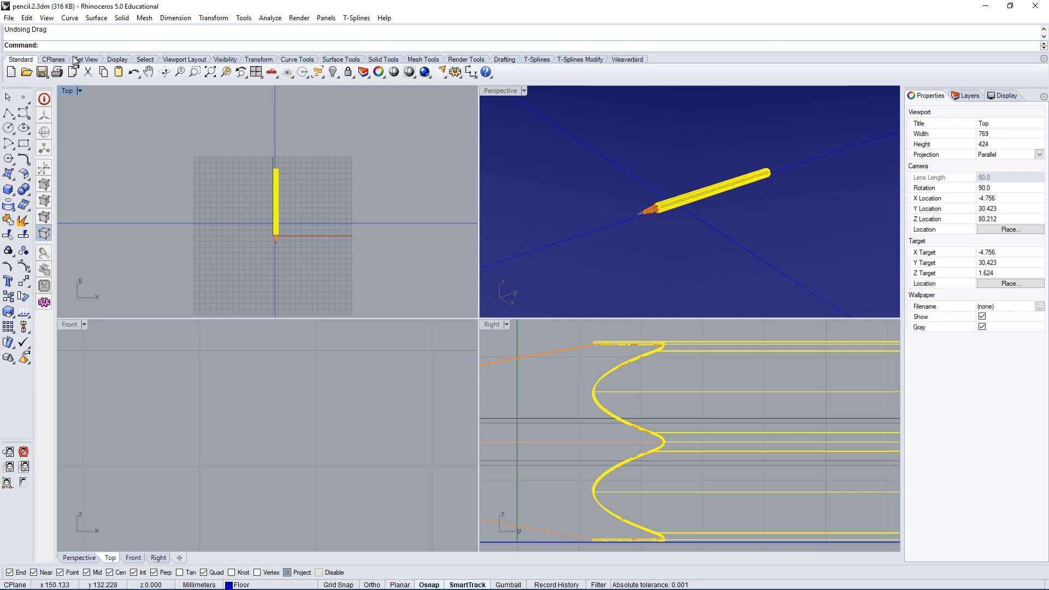
# - Detach the Lights tool set as a floating palette over the Top viewport
pyautogui.click(466, 59)
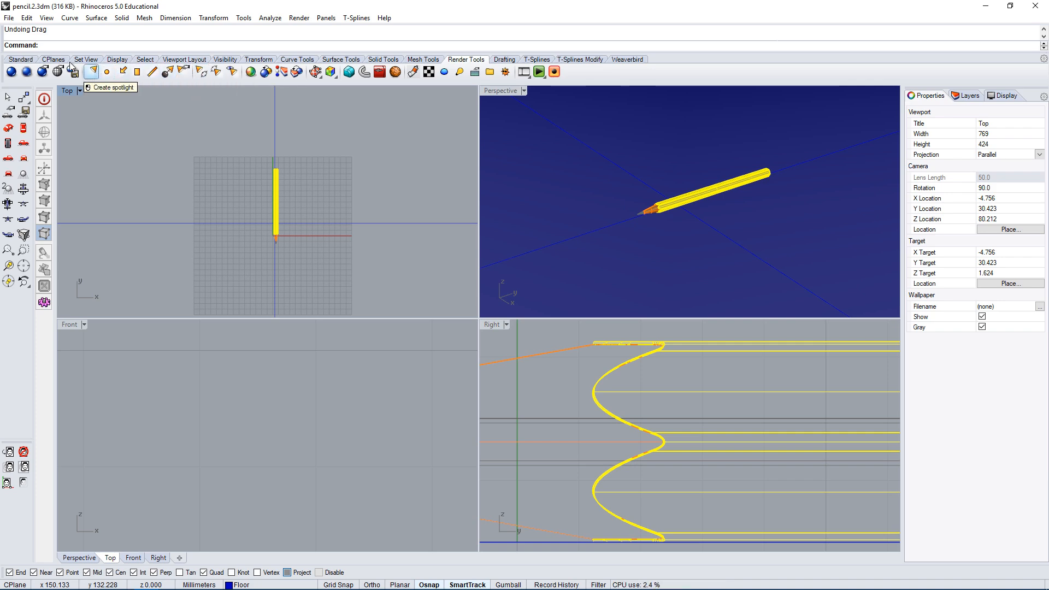
pyautogui.click(20, 60)
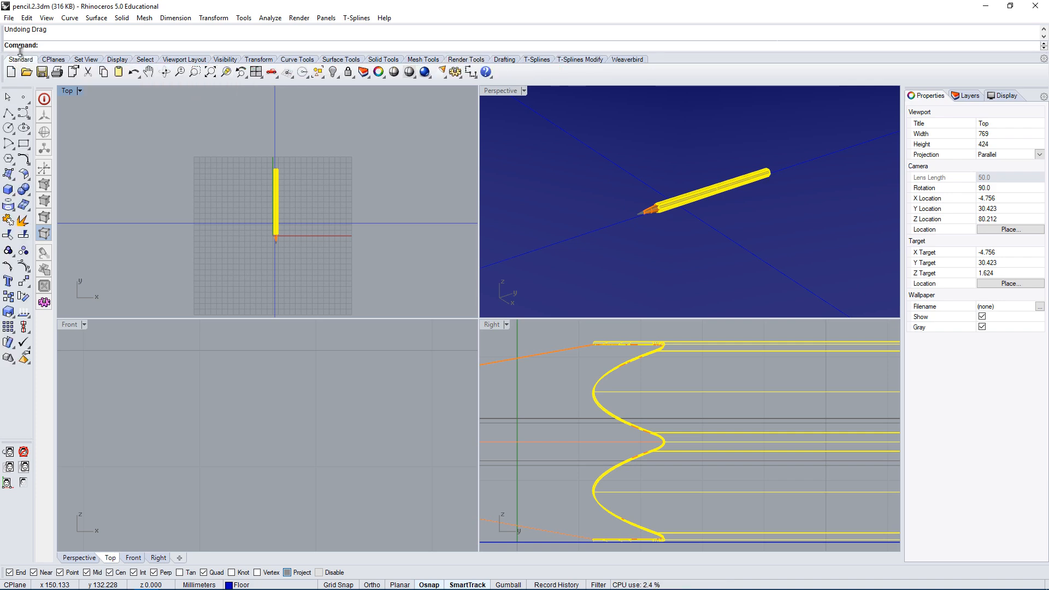
pyautogui.click(443, 75)
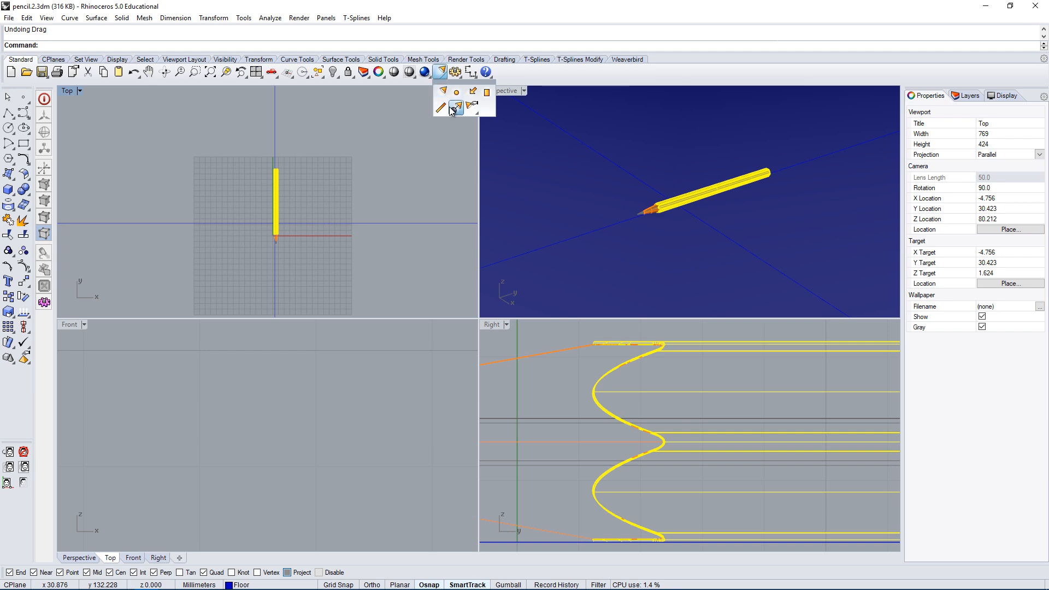
pyautogui.moveTo(464, 86); pyautogui.dragTo(184, 155)
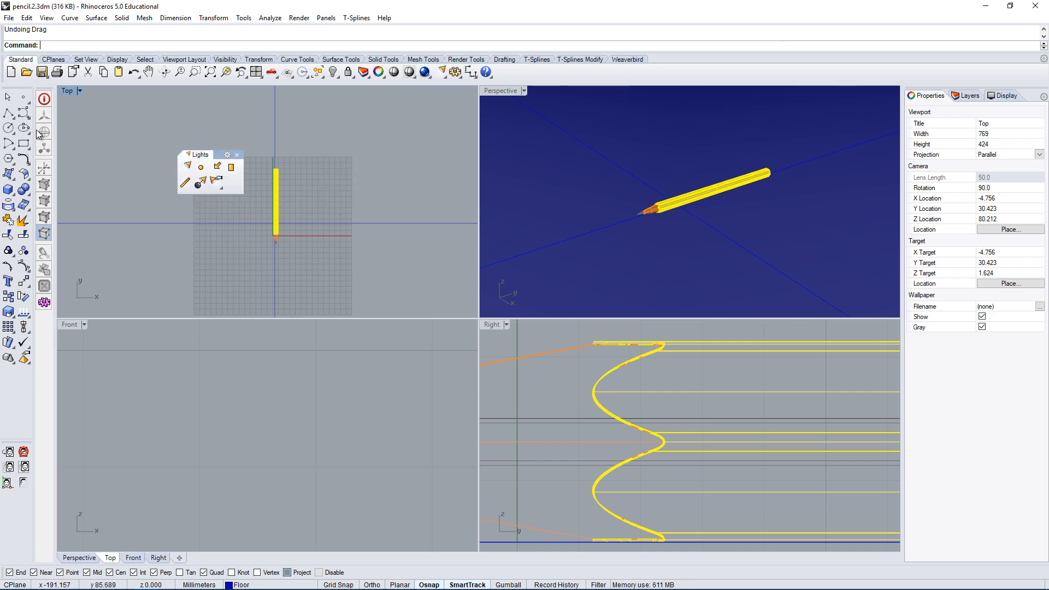
pyautogui.click(29, 134)
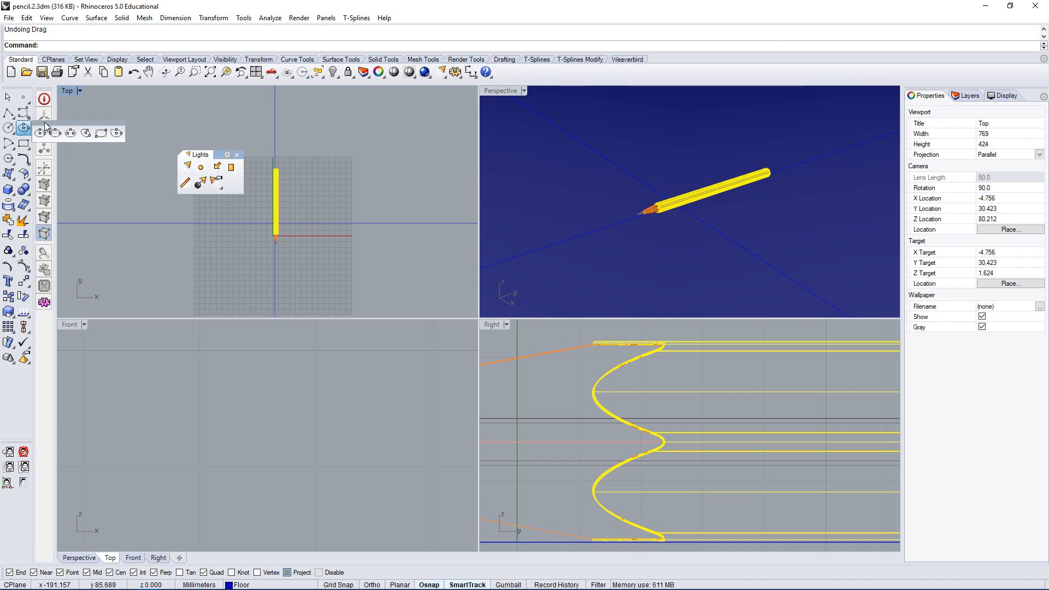
pyautogui.moveTo(45, 126); pyautogui.dragTo(176, 102)
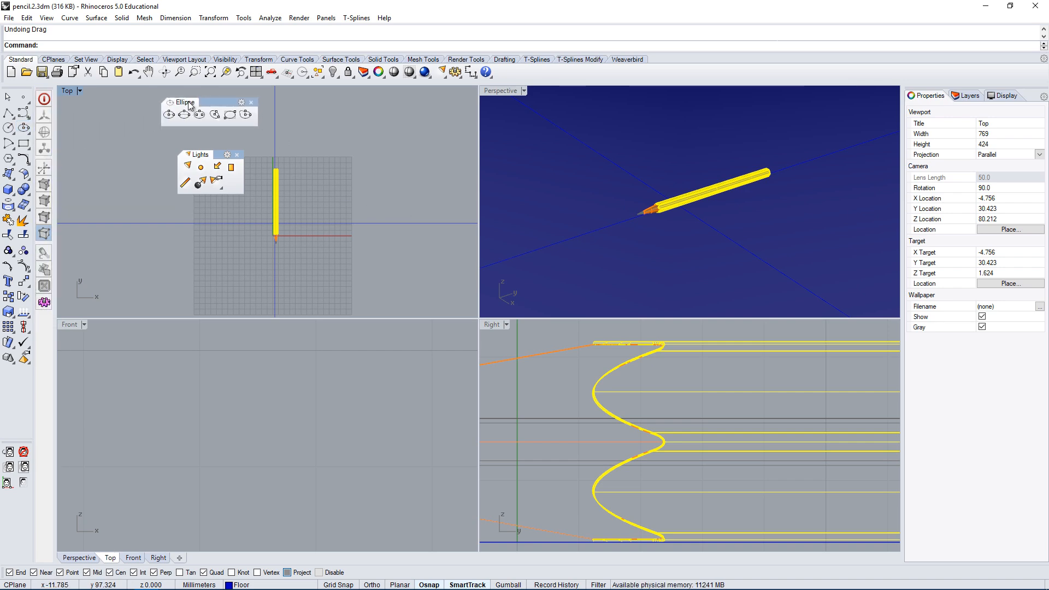
pyautogui.moveTo(190, 104); pyautogui.dragTo(148, 99)
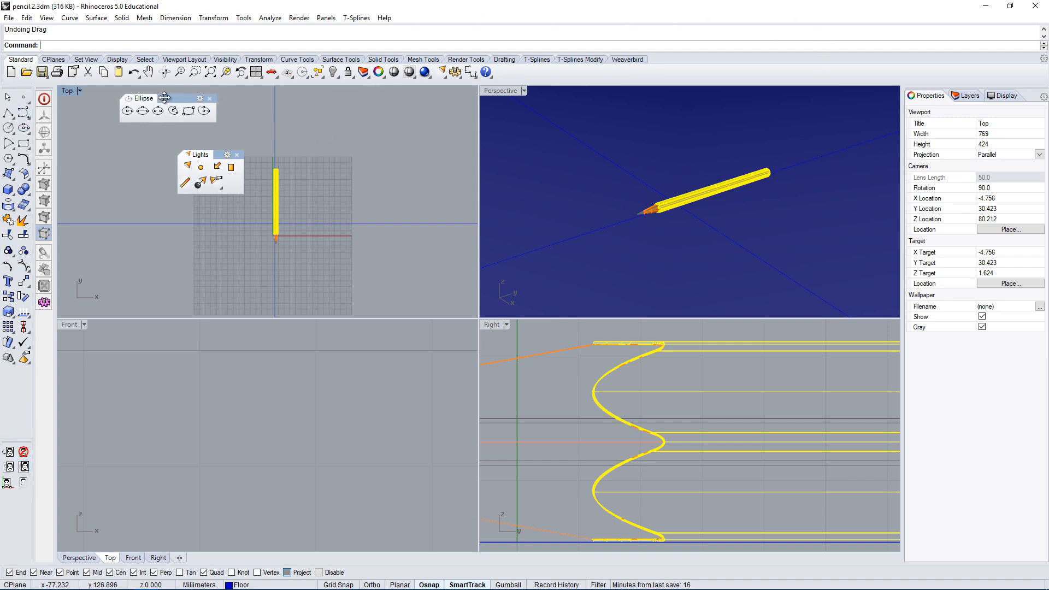
pyautogui.moveTo(140, 100); pyautogui.dragTo(319, 156)
pyautogui.moveTo(243, 156); pyautogui.dragTo(386, 144)
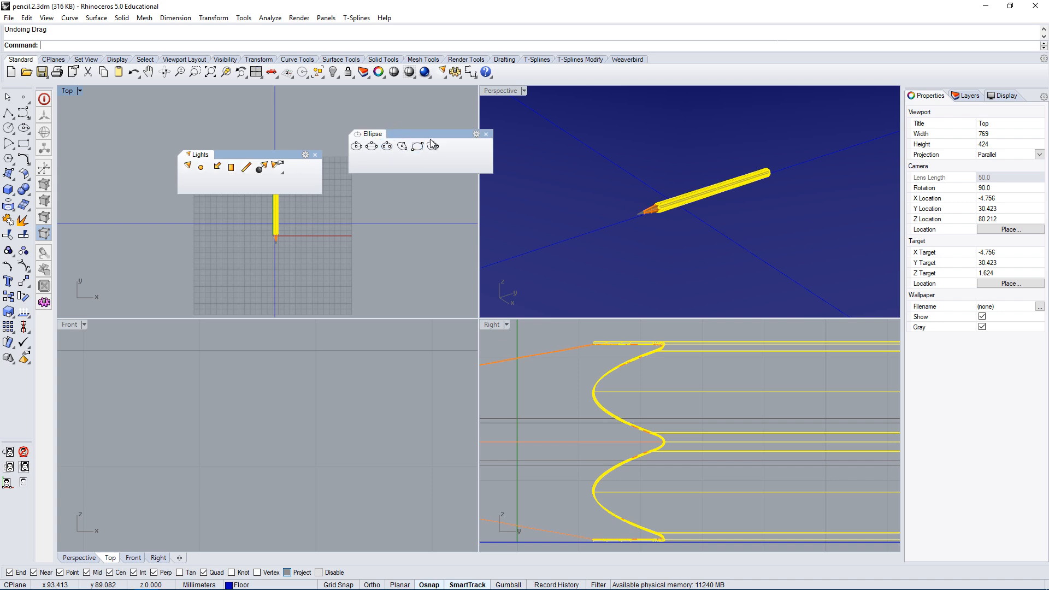
pyautogui.click(490, 134)
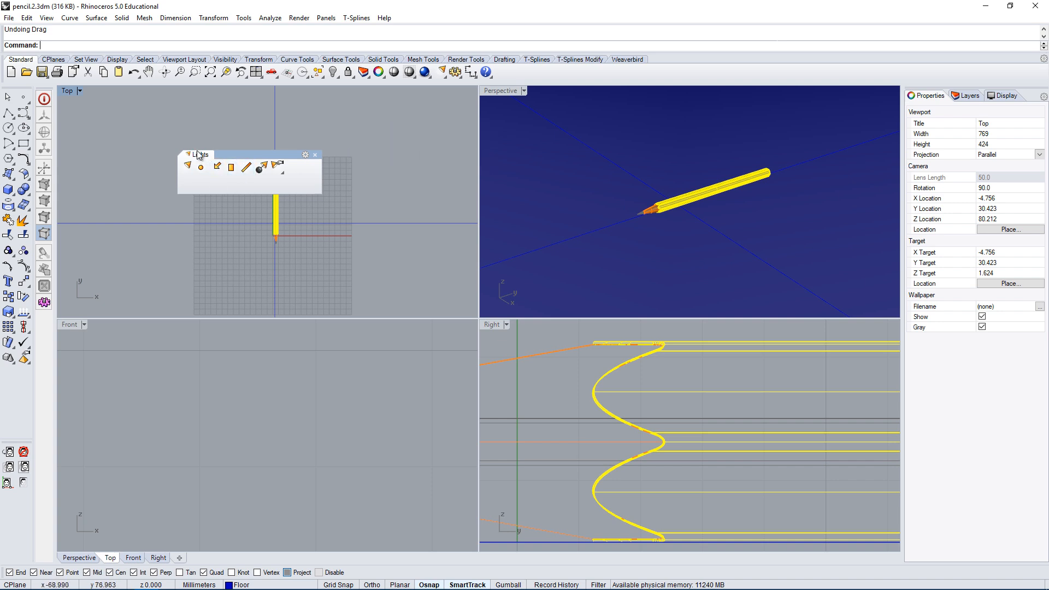
# - Examine the light creation commands among the render tools and render commands, keeping the floating Lights palette clear of the pencil
pyautogui.moveTo(198, 155); pyautogui.dragTo(251, 129)
pyautogui.click(465, 62)
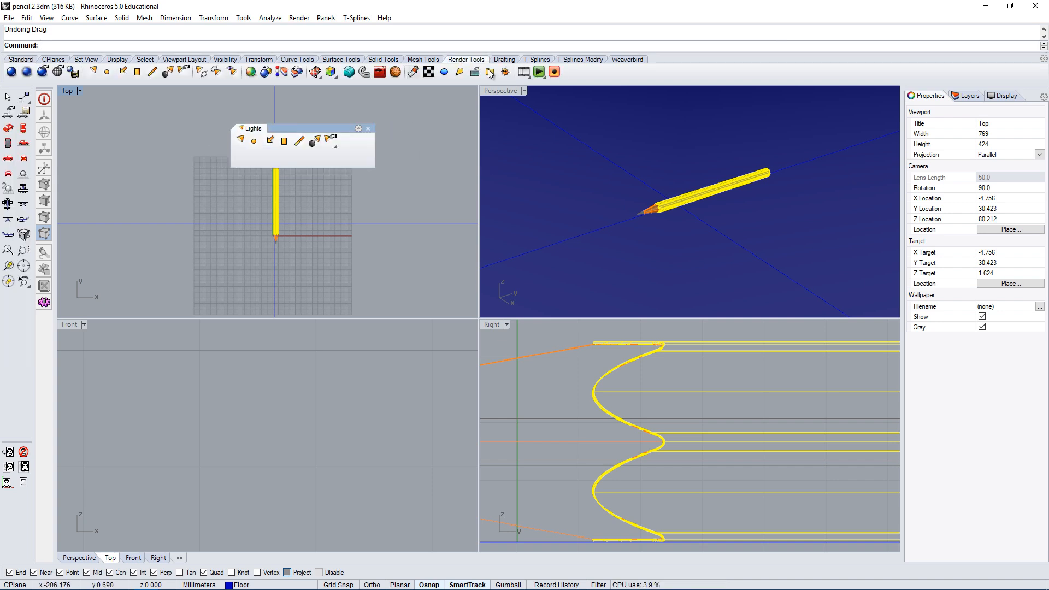
pyautogui.moveTo(241, 128); pyautogui.dragTo(172, 93)
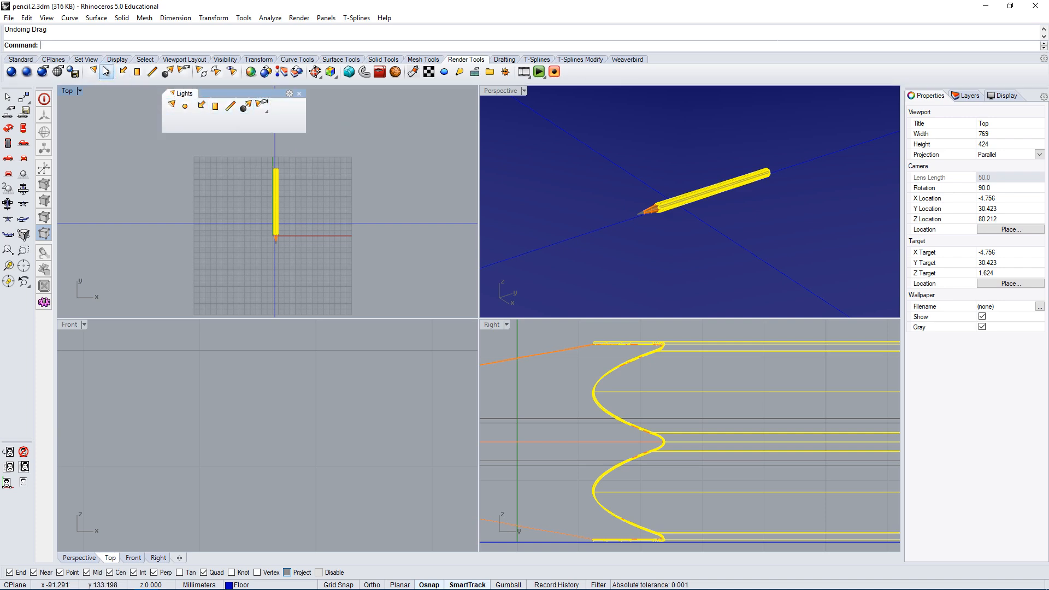
pyautogui.click(9, 61)
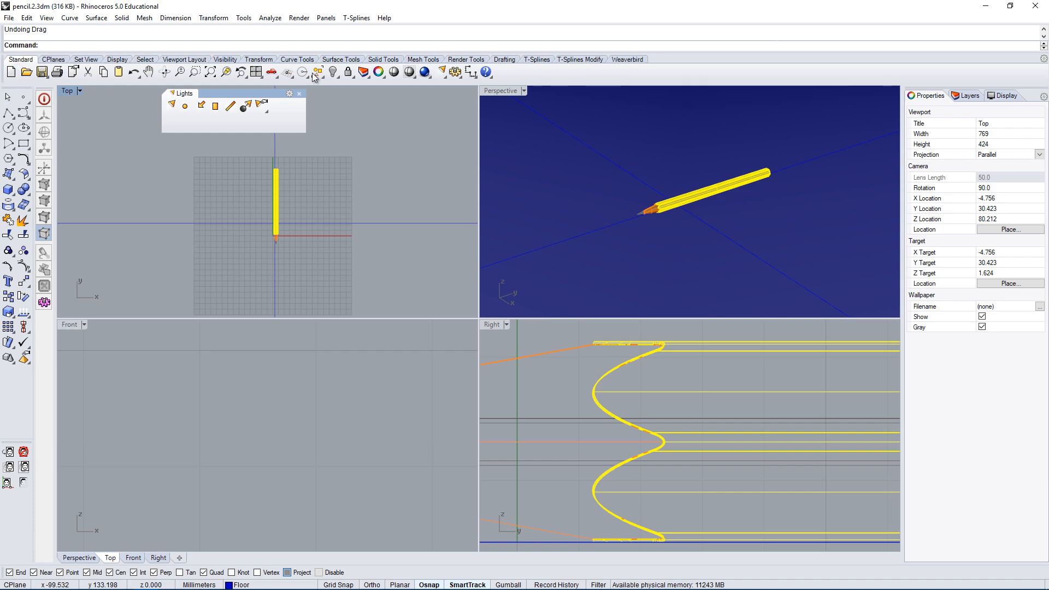
pyautogui.moveTo(171, 97); pyautogui.dragTo(156, 127)
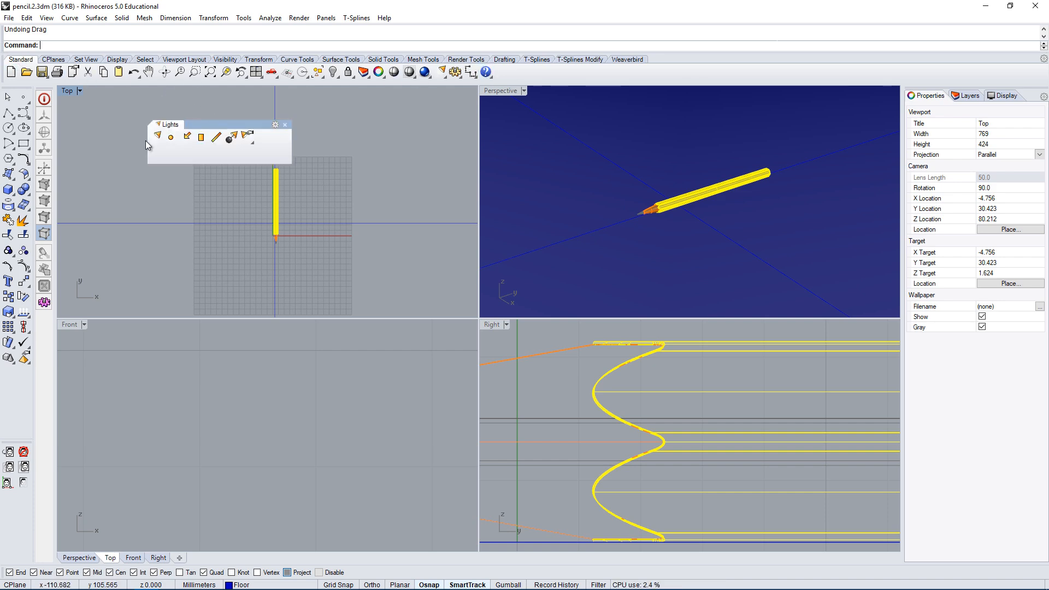
pyautogui.click(298, 18)
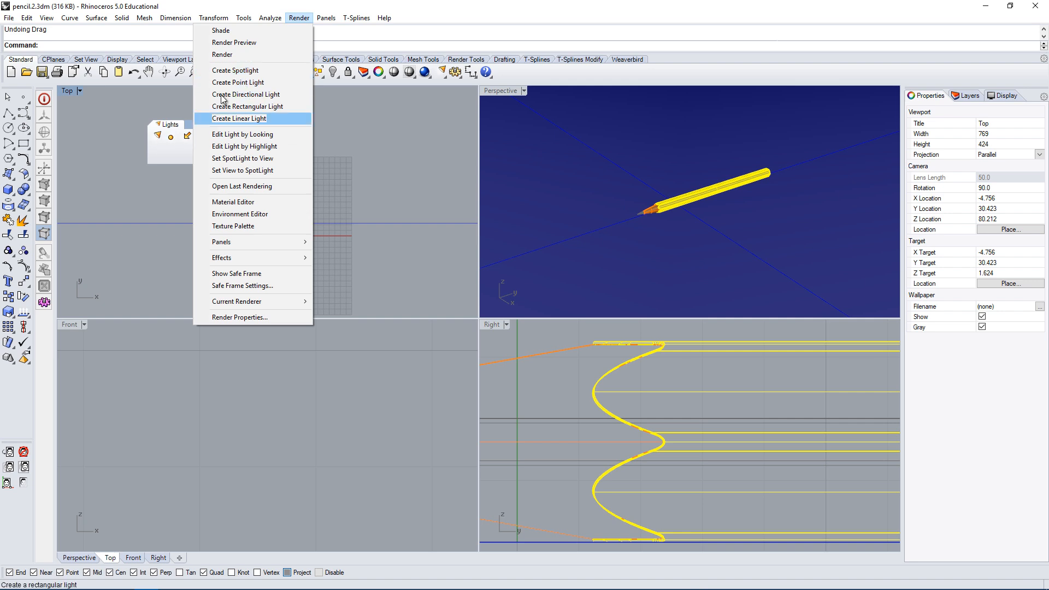
pyautogui.click(158, 191)
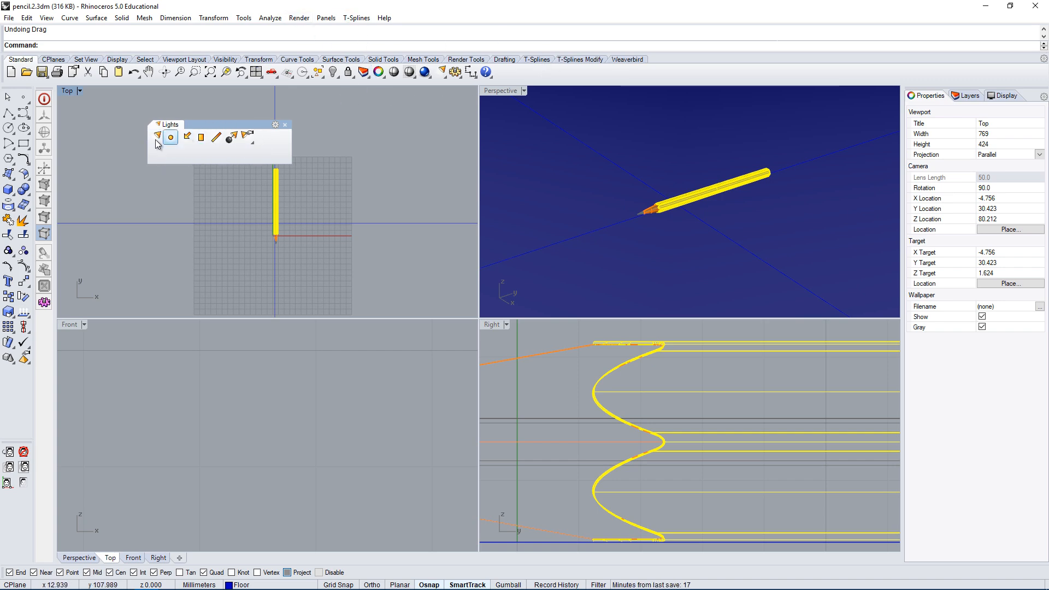
pyautogui.click(289, 21)
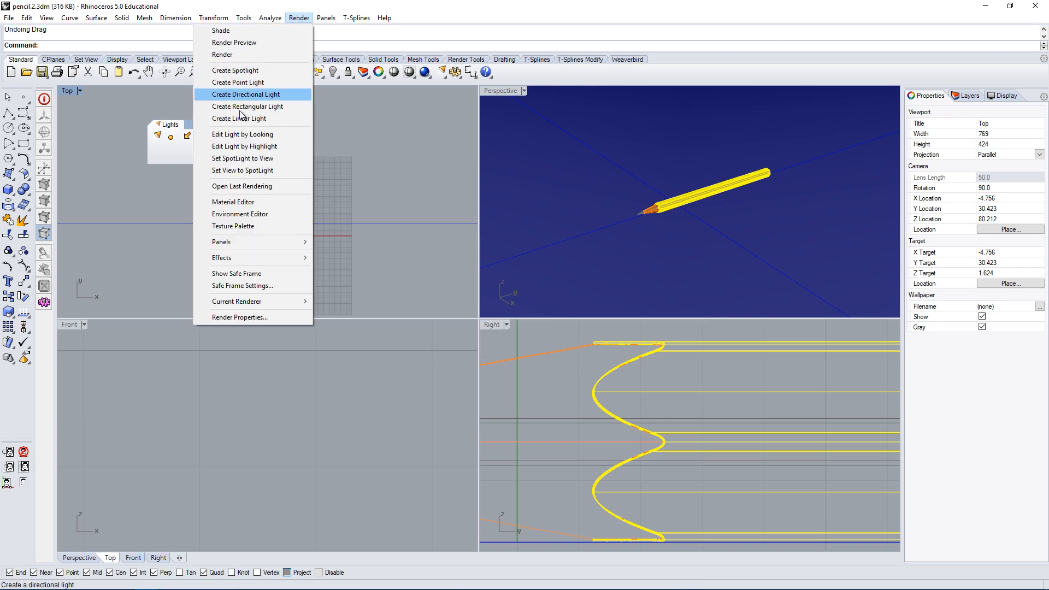
pyautogui.click(394, 153)
pyautogui.moveTo(217, 125); pyautogui.dragTo(466, 108)
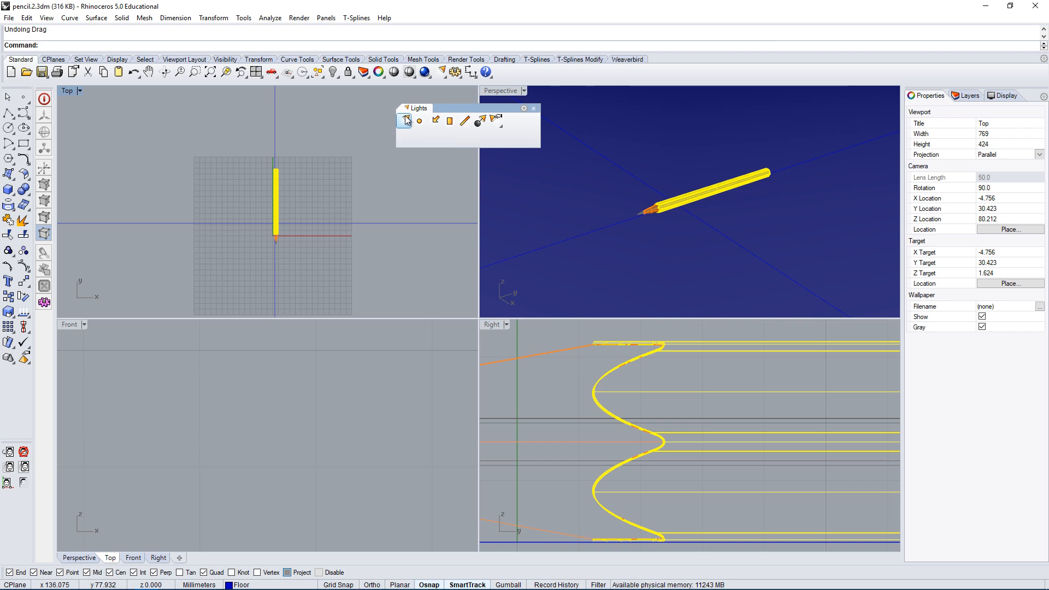
# - Draw a large rectangular light around the pencil in the Top viewport, extending beyond it on all sides
pyautogui.click(449, 121)
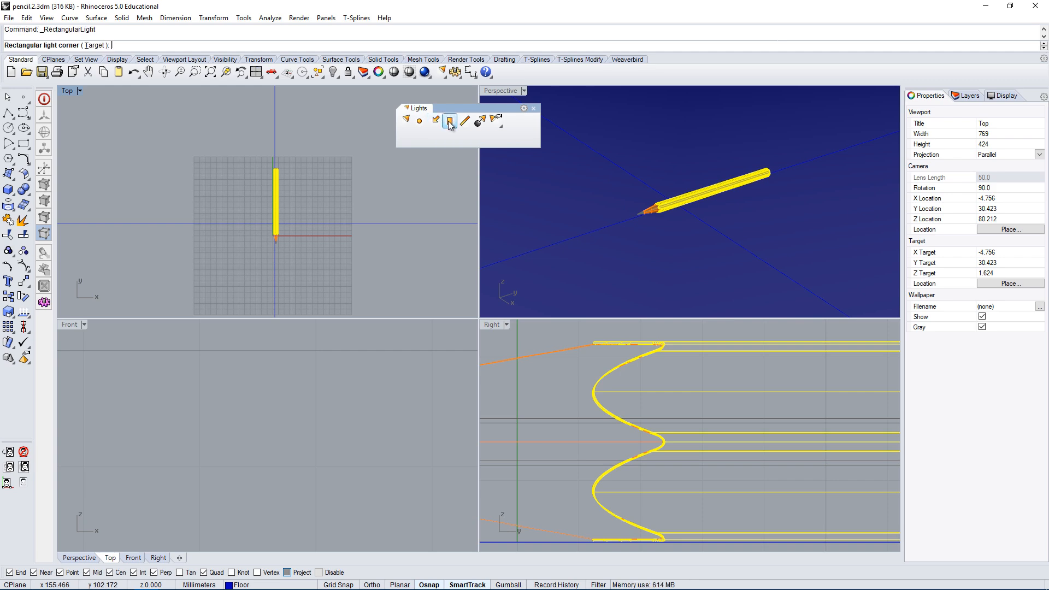
pyautogui.click(177, 127)
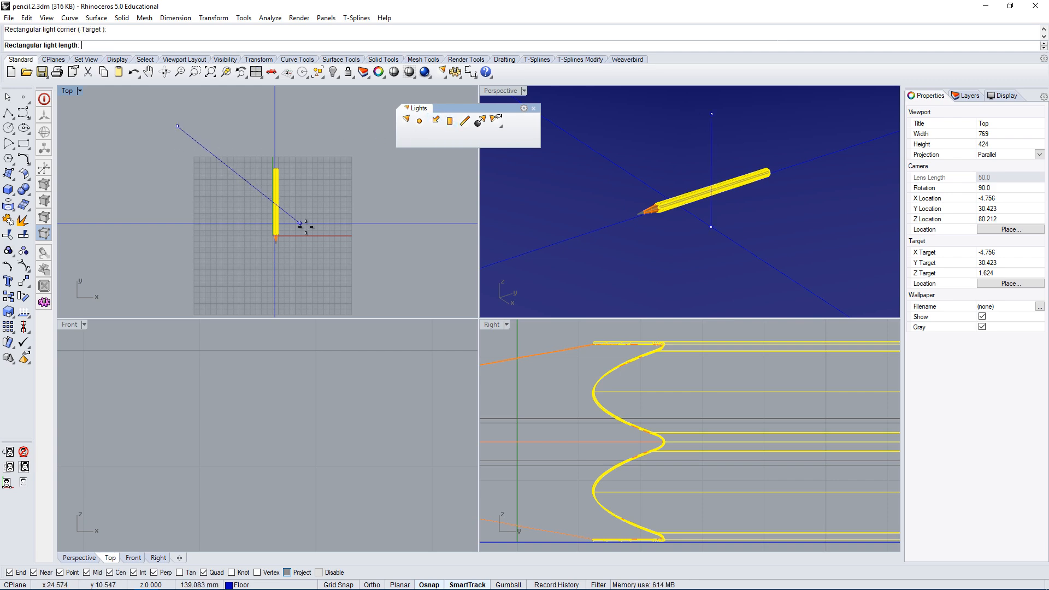
pyautogui.keyDown('shift'); pyautogui.click(370, 126); pyautogui.keyUp('shift')
pyautogui.keyDown('shift'); pyautogui.click(372, 294); pyautogui.keyUp('shift')
pyautogui.click(369, 283)
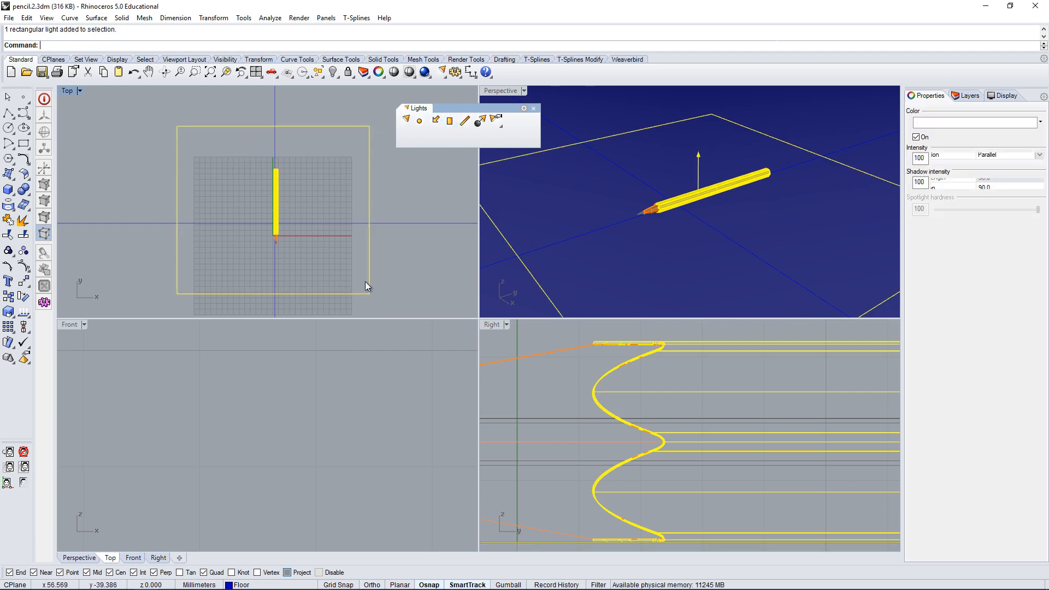
# - Move the rectangular light straight up about 93 mm above the floor in the Right viewport
pyautogui.scroll(-6, 669, 203)
pyautogui.moveTo(678, 216); pyautogui.dragTo(671, 183, button='right')
pyautogui.scroll(4, 671, 186)
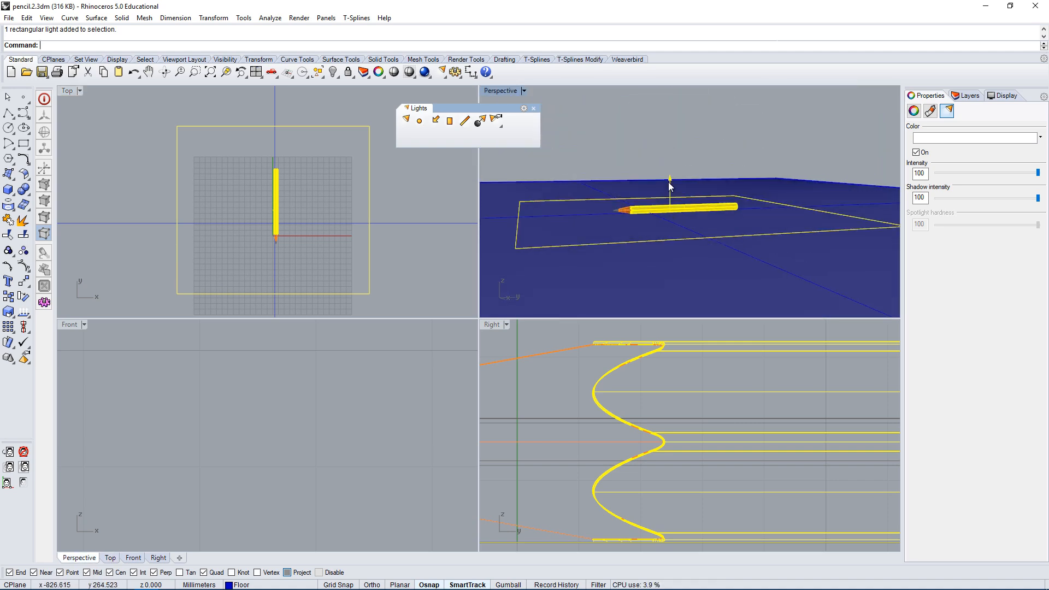
pyautogui.scroll(-6, 689, 424)
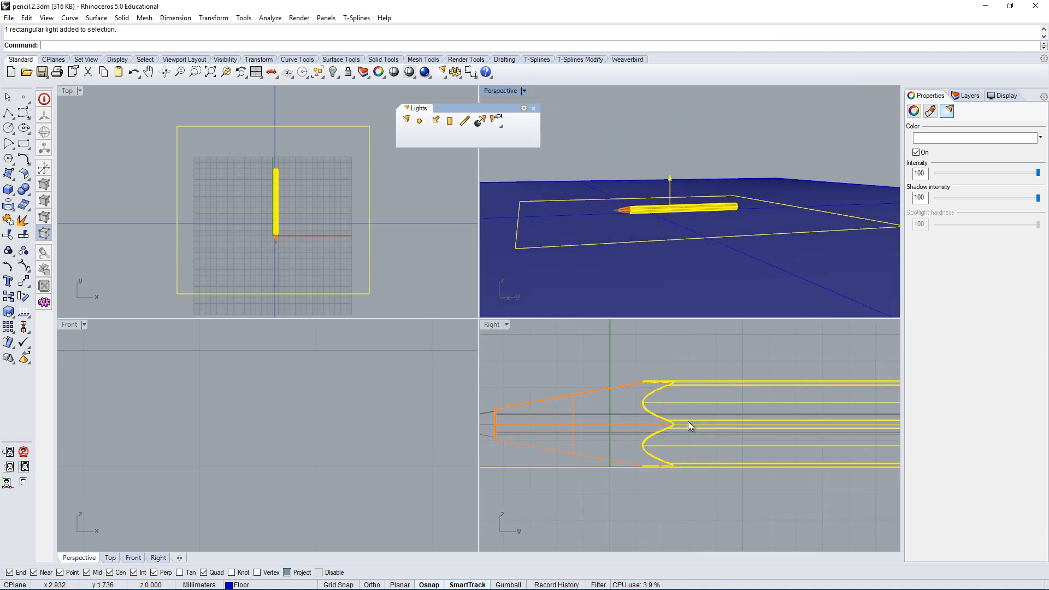
pyautogui.write('m')
pyautogui.press('Return')
pyautogui.scroll(-14, 725, 385)
pyautogui.moveTo(724, 401); pyautogui.dragTo(682, 450, button='right')
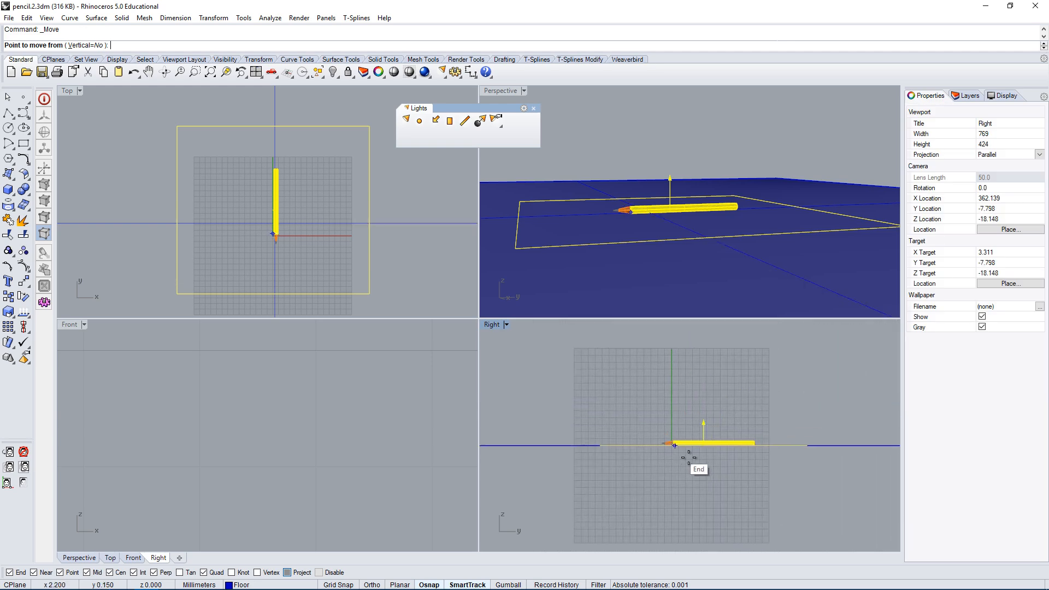
pyautogui.click(771, 414)
pyautogui.keyDown('shift'); pyautogui.moveTo(765, 344); pyautogui.dragTo(755, 432, button='right'); pyautogui.keyUp('shift')
pyautogui.click(759, 374)
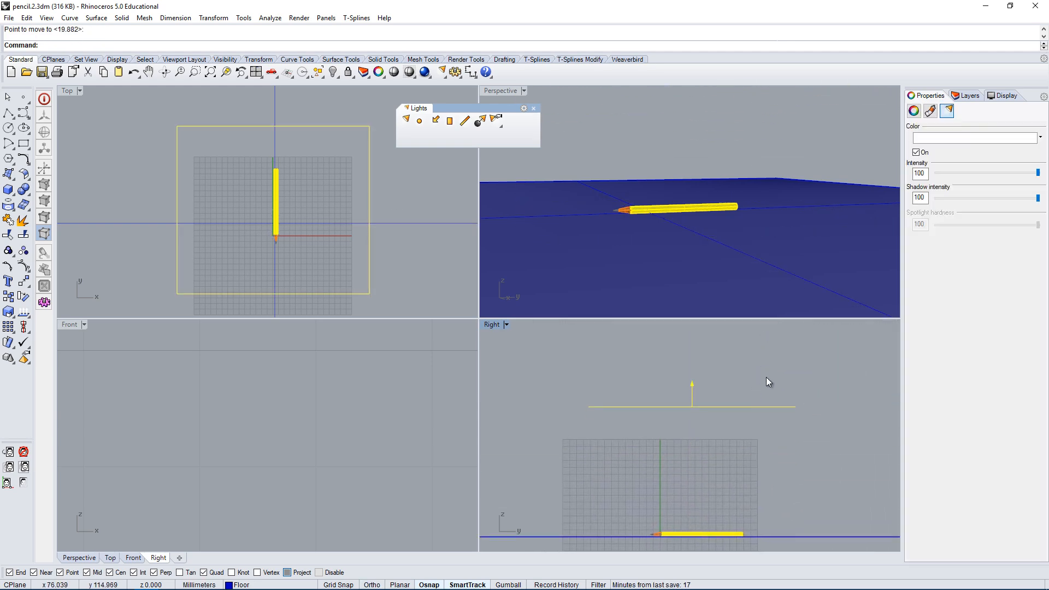
# - Rotate the rectangular light 180 degrees in the Right viewport so its direction arrow points down at the pencil
pyautogui.write('ro')
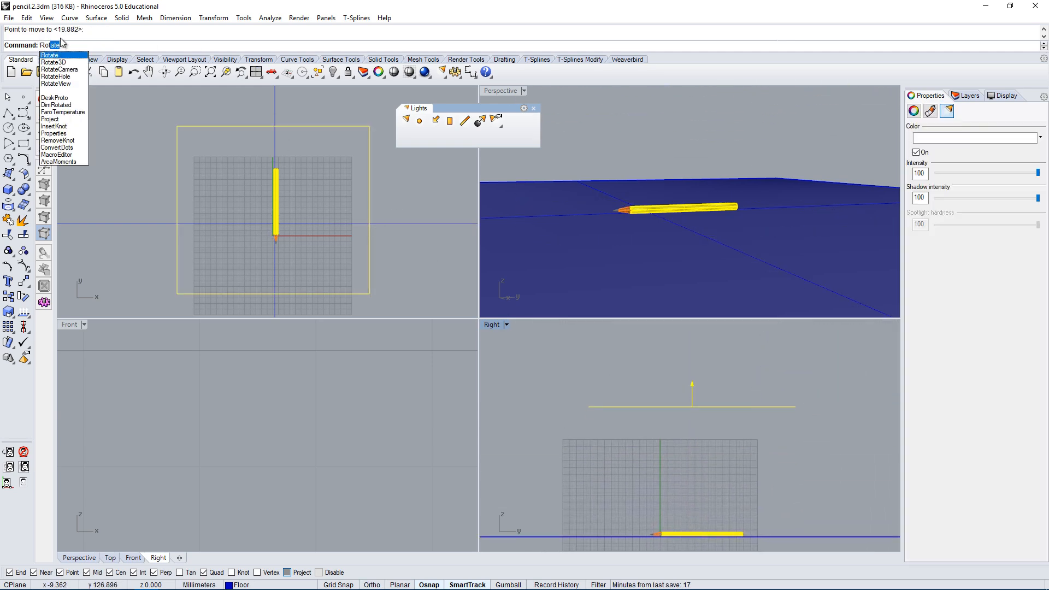
pyautogui.press('Return')
pyautogui.click(693, 391)
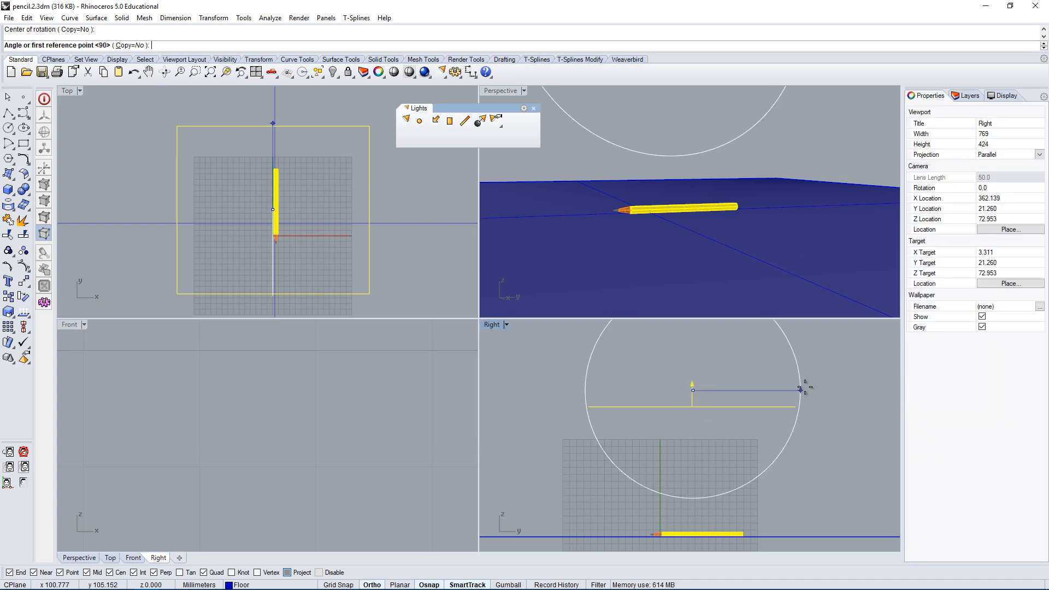
pyautogui.click(805, 390)
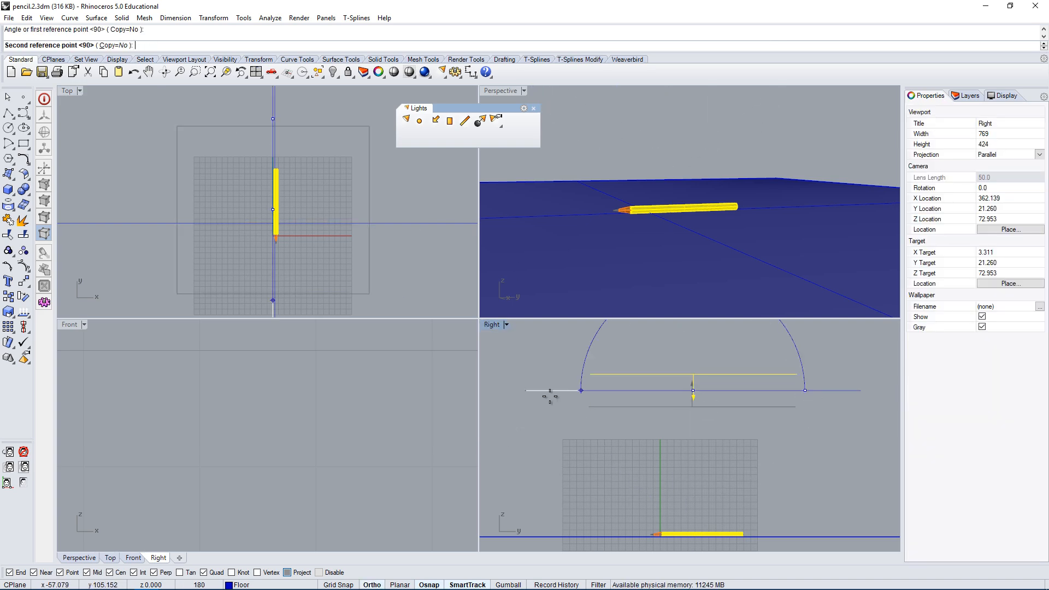
pyautogui.click(534, 429)
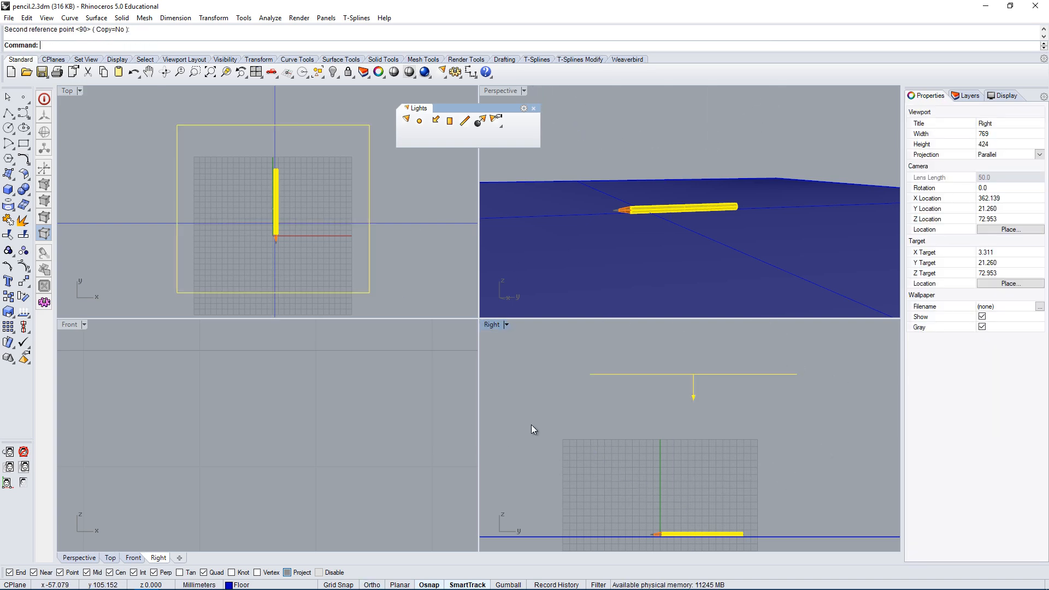
# - Move the rectangular light about 30 mm down towards the pencil in the Right viewport
pyautogui.moveTo(736, 384); pyautogui.dragTo(682, 379, button='right')
pyautogui.write('m')
pyautogui.press('Return')
pyautogui.click(802, 419)
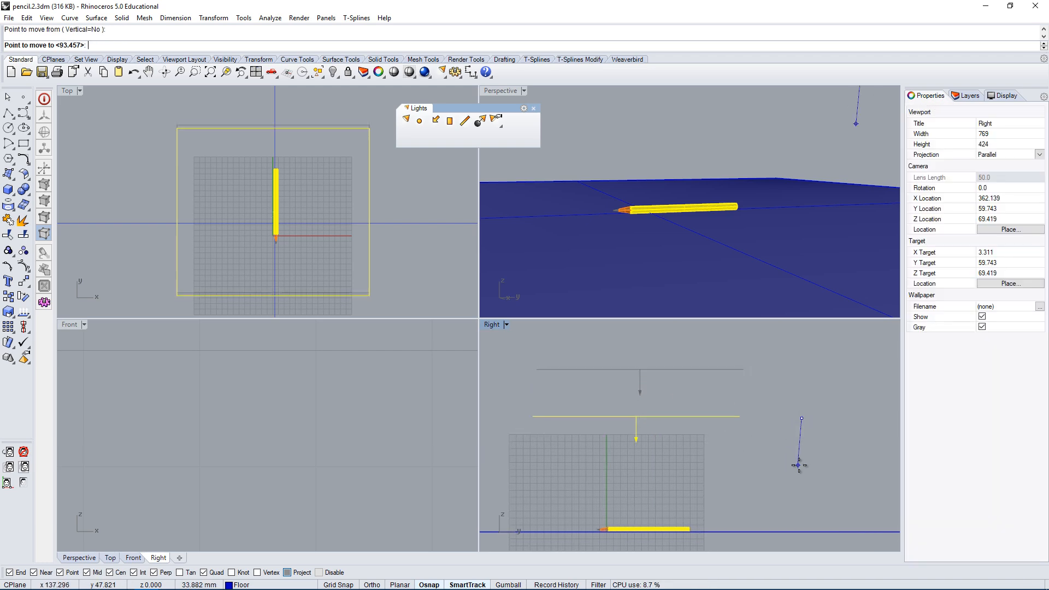
pyautogui.click(796, 432)
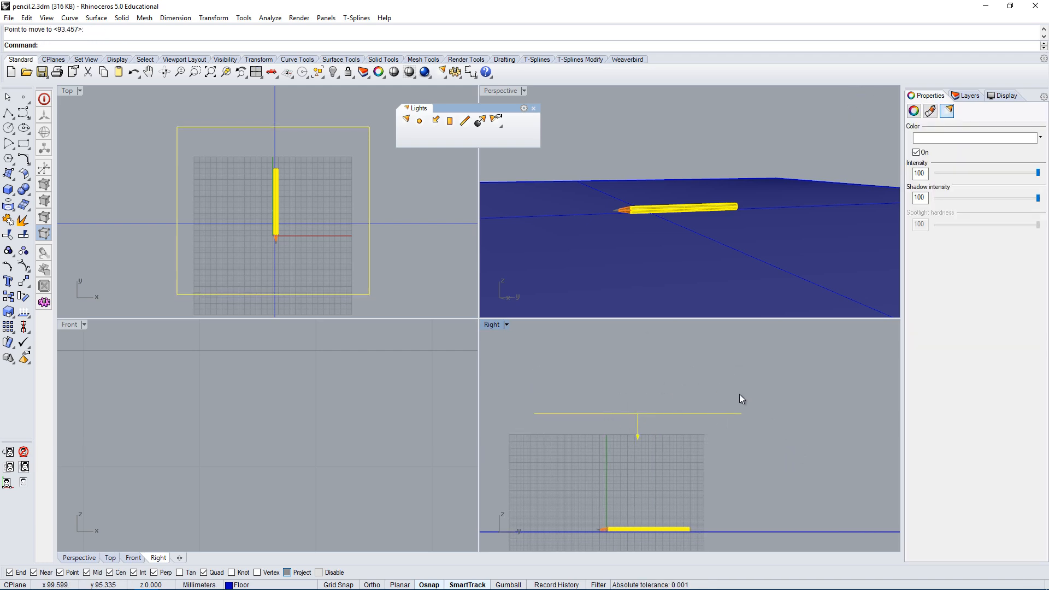
# - Set the rectangular light's intensity to 50
pyautogui.moveTo(742, 399); pyautogui.dragTo(721, 432, button='right')
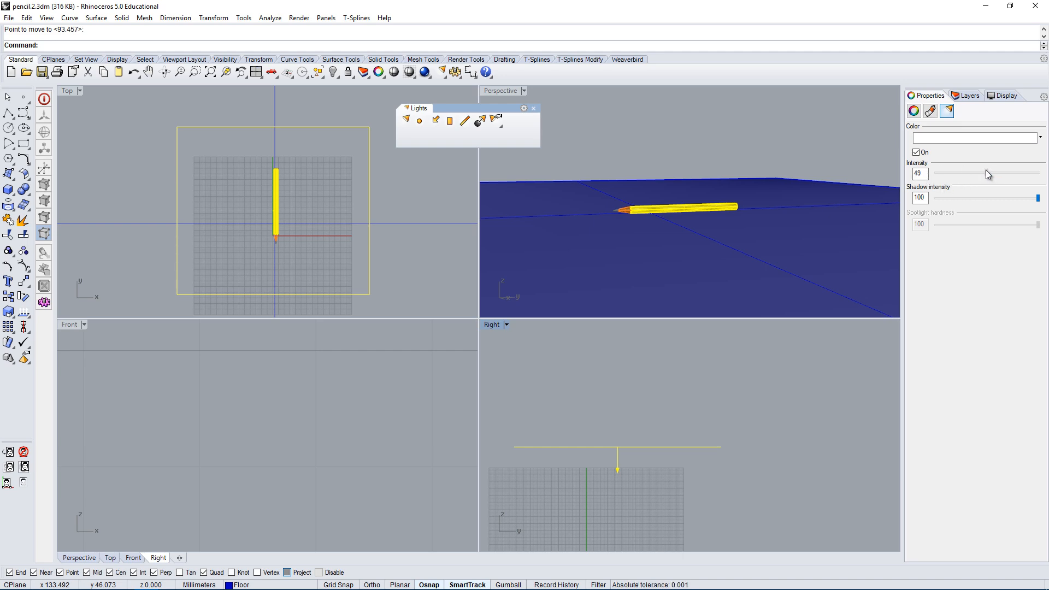
pyautogui.moveTo(986, 171); pyautogui.dragTo(987, 172)
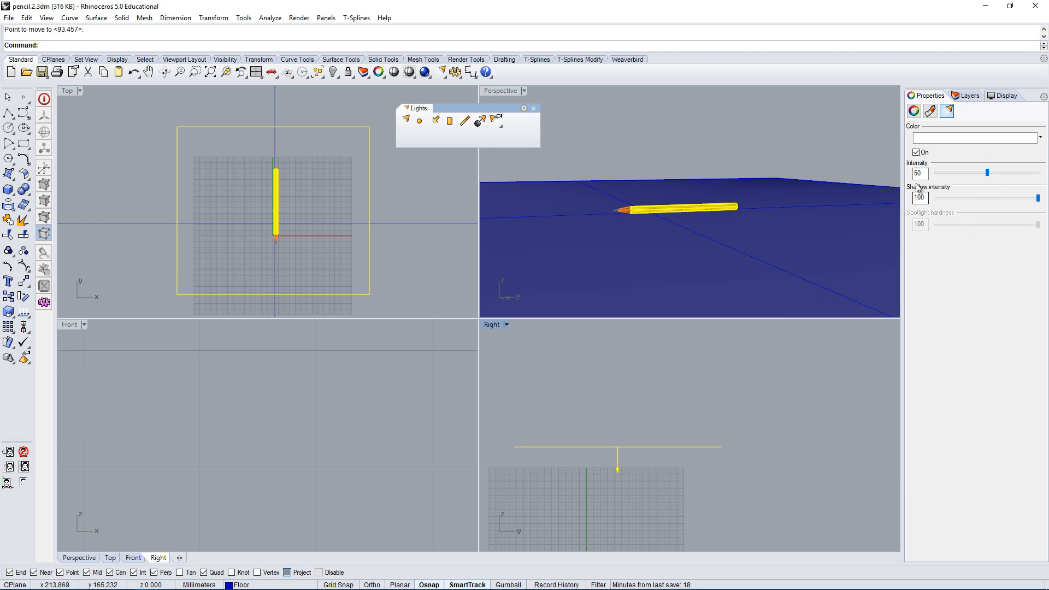
# - Lower the rectangular light's shadow intensity to 16 and deselect the light
pyautogui.moveTo(1038, 199); pyautogui.dragTo(953, 198)
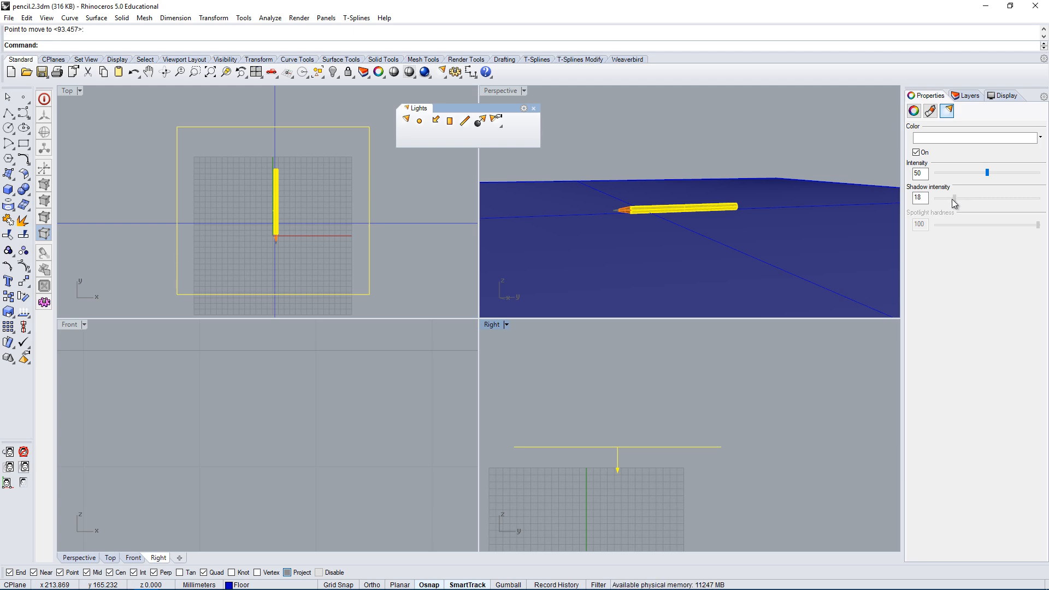
pyautogui.click(579, 455)
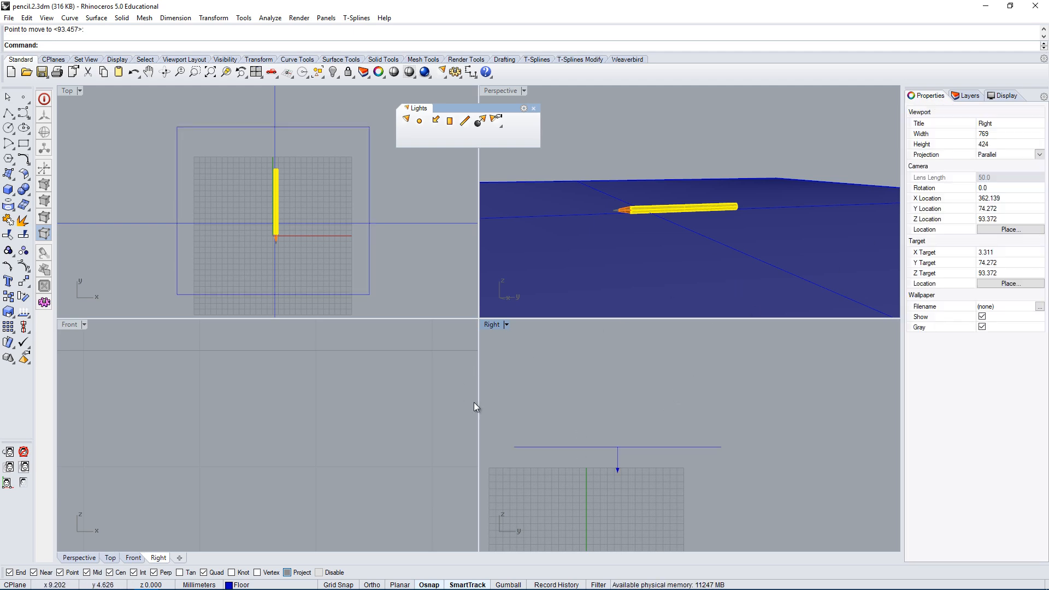
# - Add a spotlight with its circular base beside the pencil tip in the Top viewport and its apex above the rectangular light
pyautogui.click(406, 120)
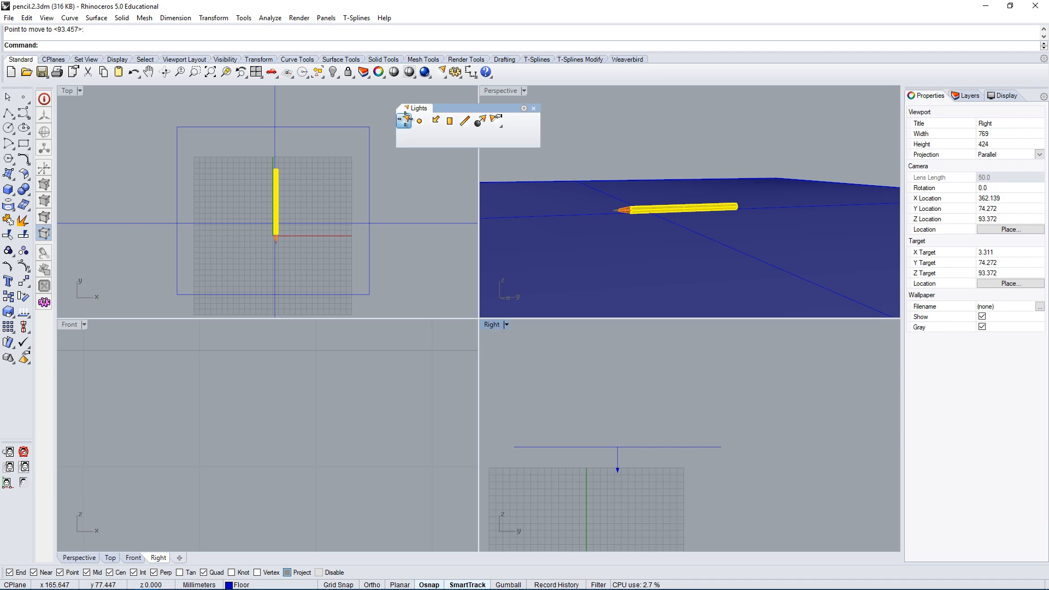
pyautogui.click(310, 245)
pyautogui.click(344, 278)
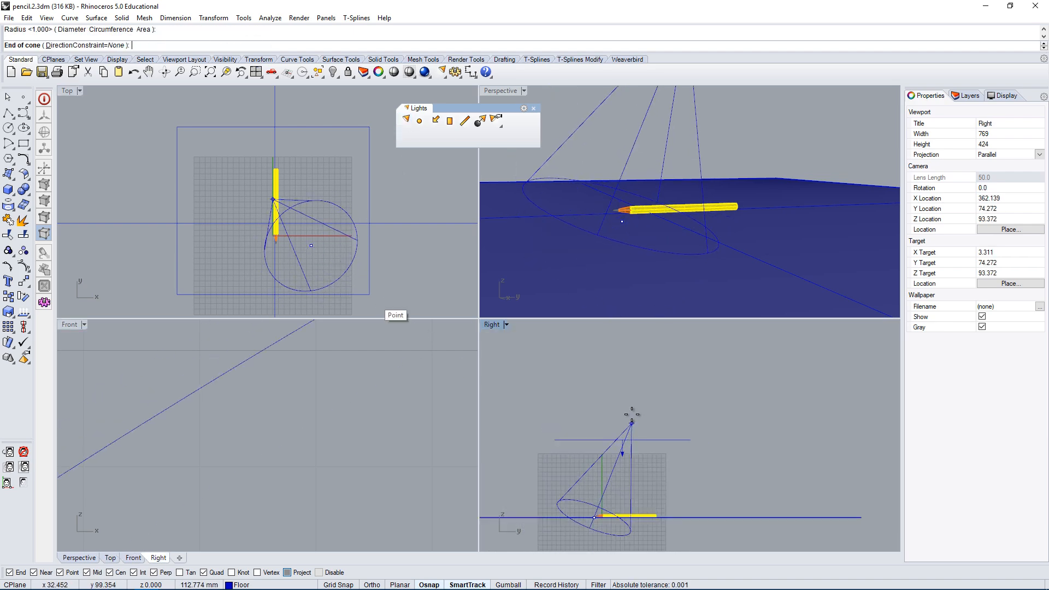
pyautogui.click(617, 356)
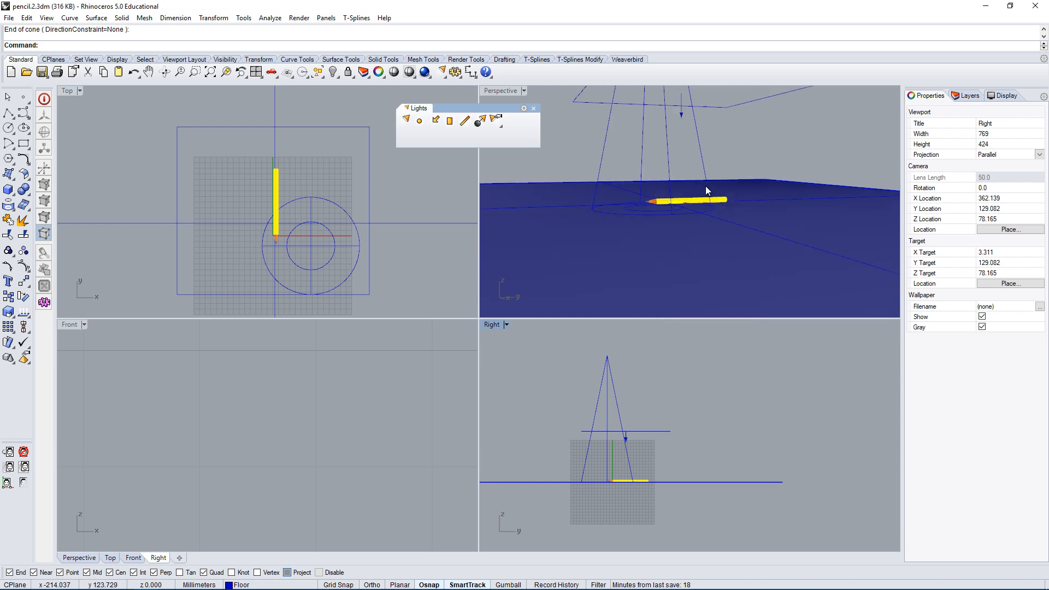
# - Scale the rectangular light up about 4.3 times in the Top viewport from a point near the pencil
pyautogui.moveTo(713, 268); pyautogui.dragTo(696, 124, button='right')
pyautogui.click(764, 111)
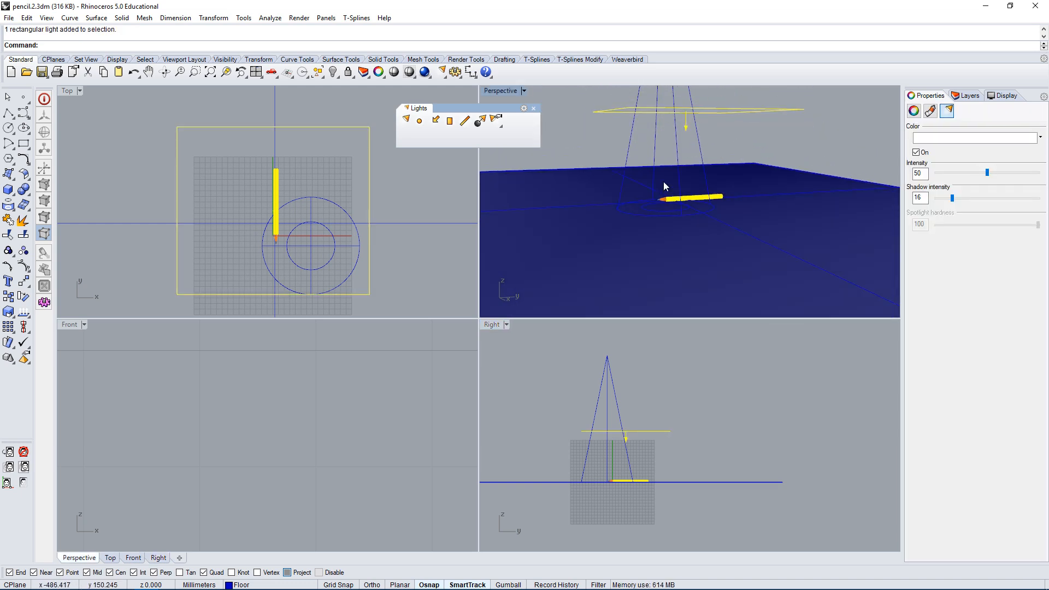
pyautogui.moveTo(711, 196); pyautogui.dragTo(724, 215, button='right')
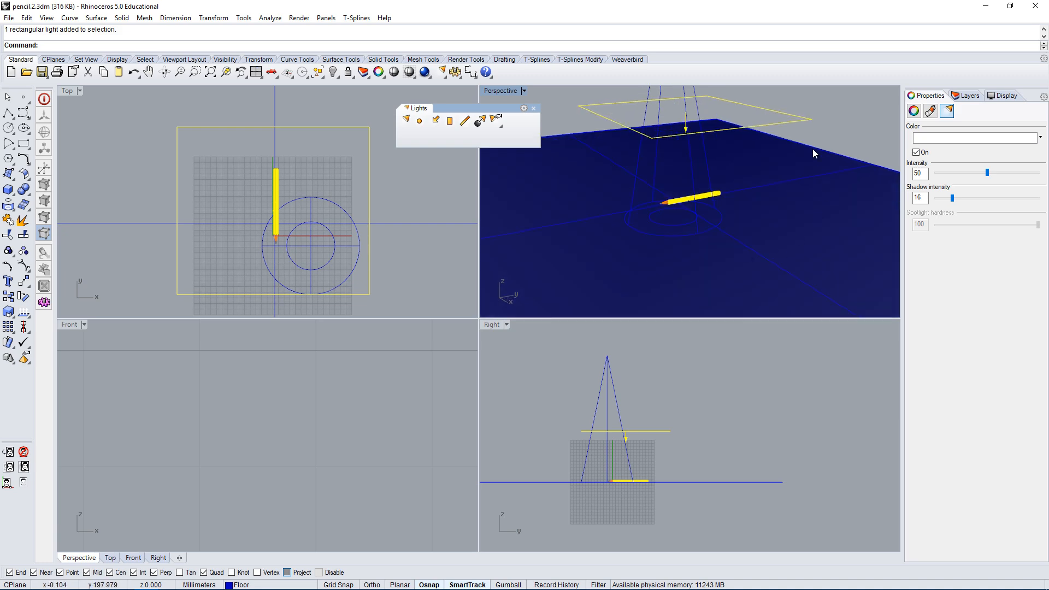
pyautogui.moveTo(819, 109); pyautogui.dragTo(788, 129)
pyautogui.write('Sca')
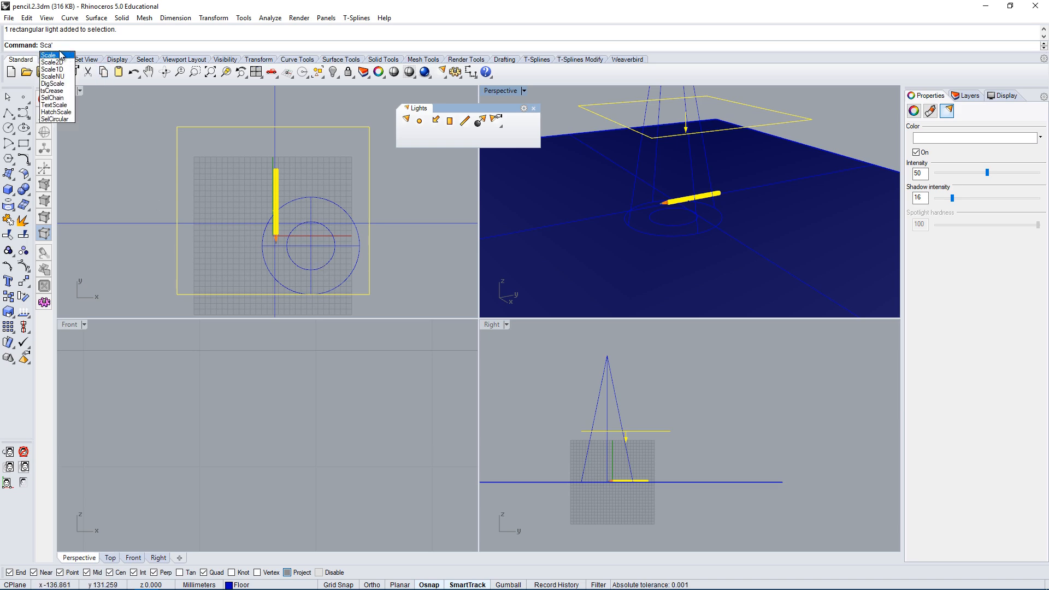
pyautogui.scroll(3, 252, 219)
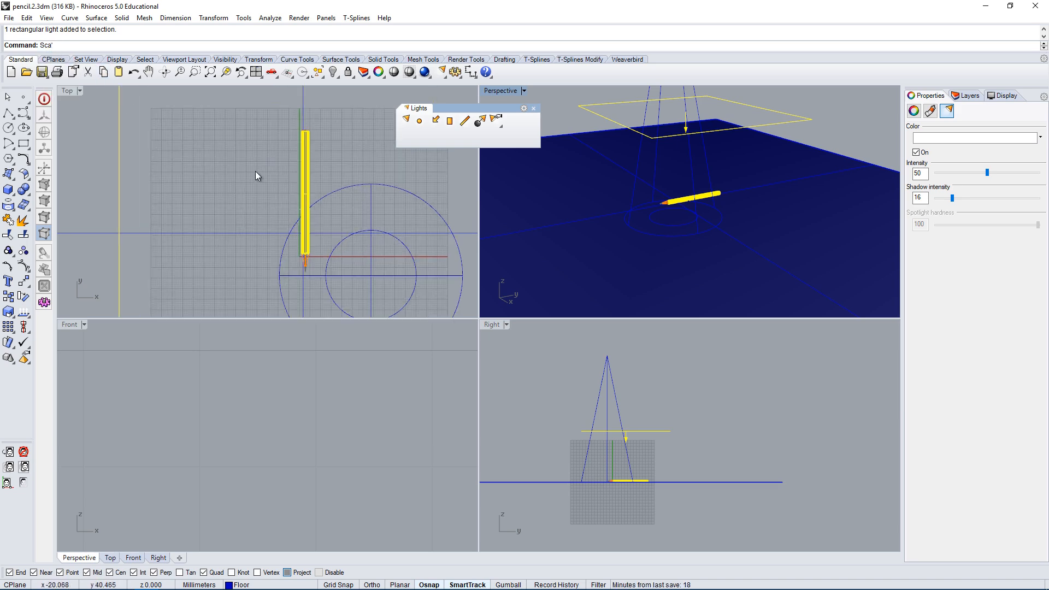
pyautogui.press('BackSpace')
pyautogui.click(63, 63)
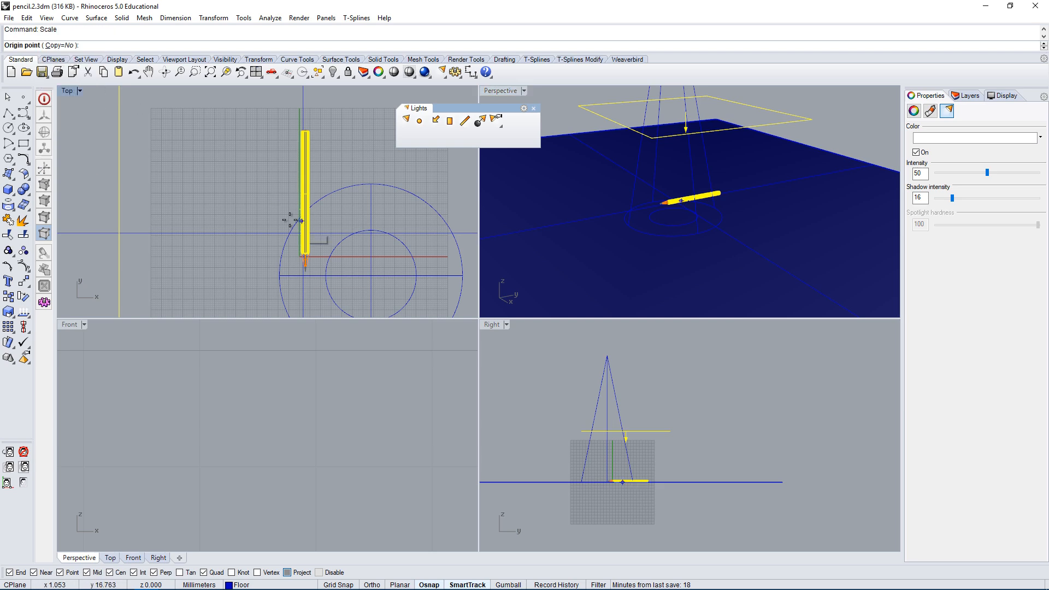
pyautogui.click(262, 203)
pyautogui.keyDown('shift'); pyautogui.click(211, 199); pyautogui.keyUp('shift')
pyautogui.scroll(-10, 209, 196)
pyautogui.scroll(-4, 155, 192)
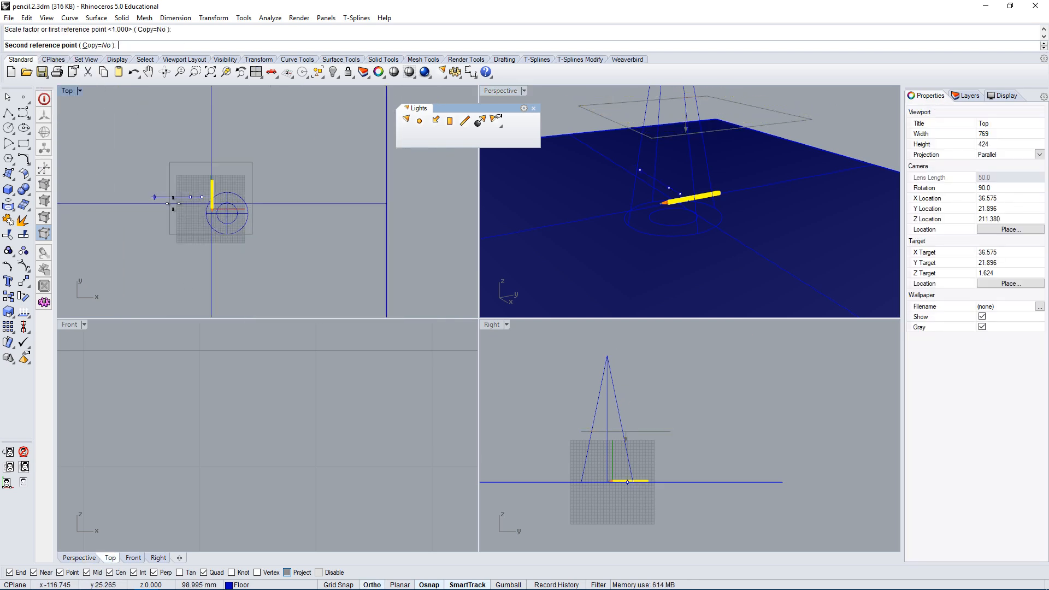
pyautogui.click(152, 204)
pyautogui.moveTo(794, 178)
pyautogui.mouseDown(button='right')
pyautogui.moveTo(805, 198)
pyautogui.moveTo(674, 217)
pyautogui.mouseUp(button='right')
pyautogui.click(382, 178)
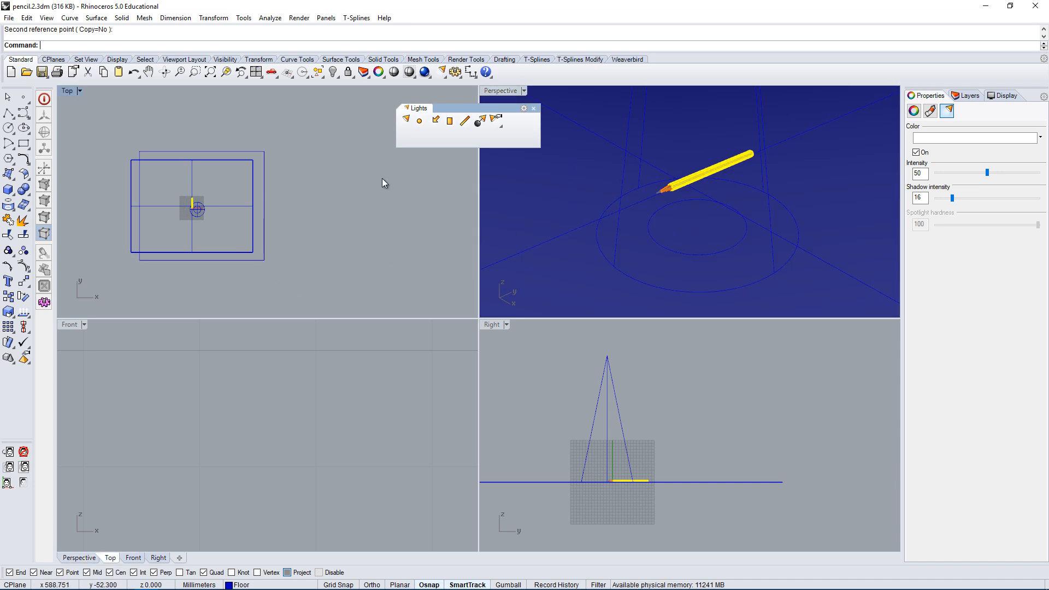
pyautogui.scroll(6, 185, 213)
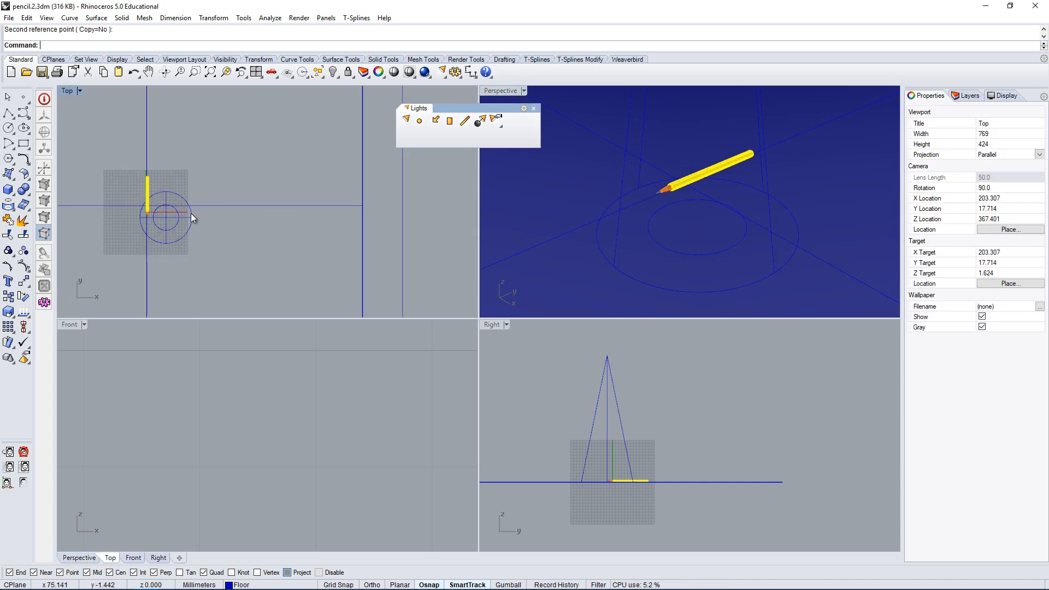
# - Move the spotlight about 32 mm in the Top viewport so its cone is centred over the pencil
pyautogui.click(191, 213)
pyautogui.moveTo(666, 209)
pyautogui.mouseDown(button='right')
pyautogui.moveTo(767, 175)
pyautogui.moveTo(762, 183)
pyautogui.mouseUp(button='right')
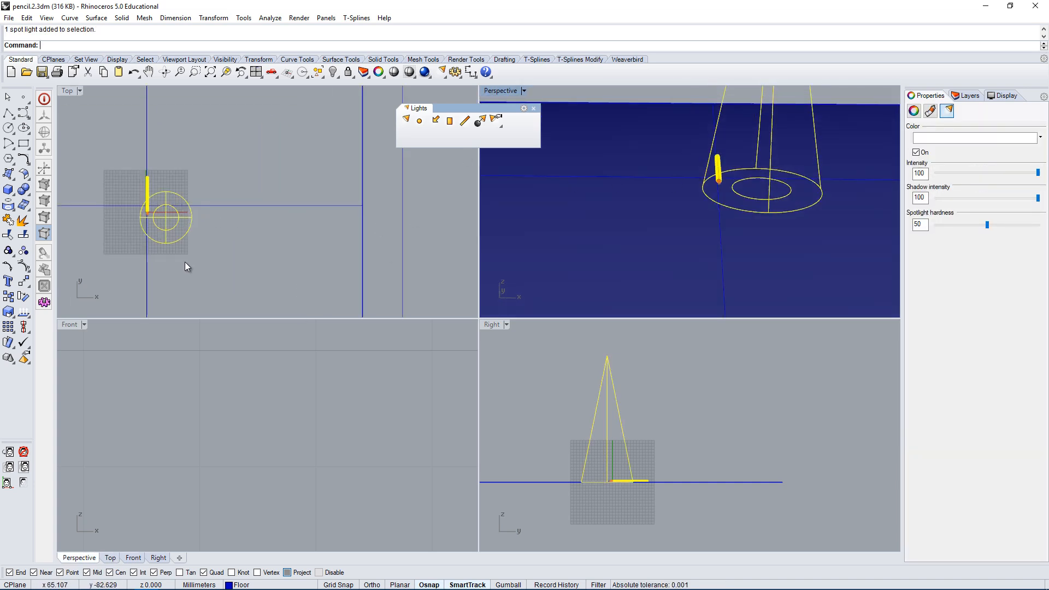
pyautogui.write('m')
pyautogui.press('Return')
pyautogui.moveTo(179, 195); pyautogui.dragTo(169, 207, button='right')
pyautogui.scroll(2, 169, 207)
pyautogui.click(249, 284)
pyautogui.click(232, 264)
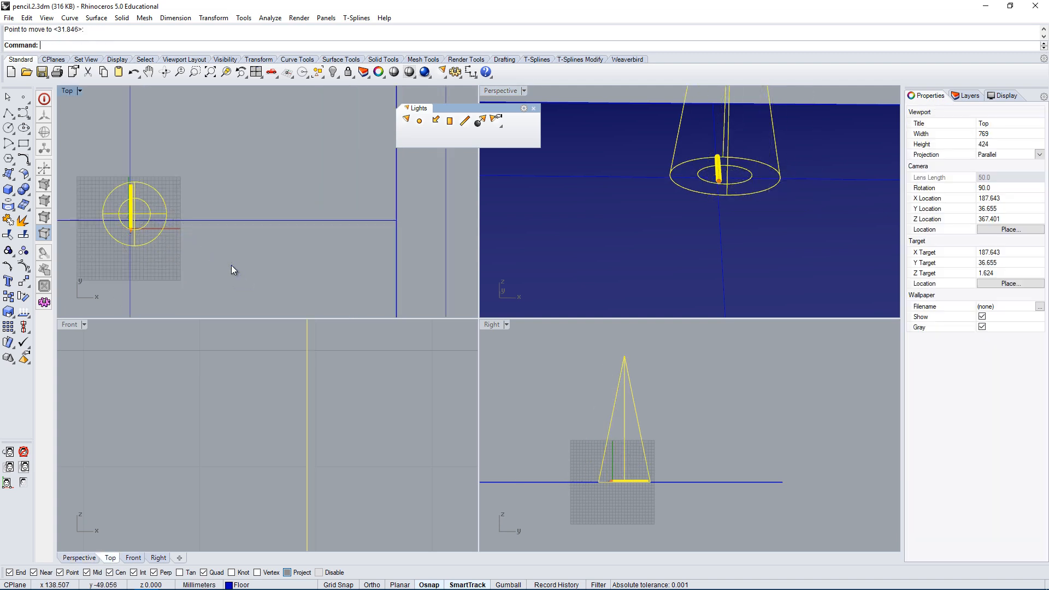
# - Scale up the spotlight from near its base centre in the Top viewport until its inner circle surrounds the whole pencil
pyautogui.write('Sca')
pyautogui.scroll(2, 137, 218)
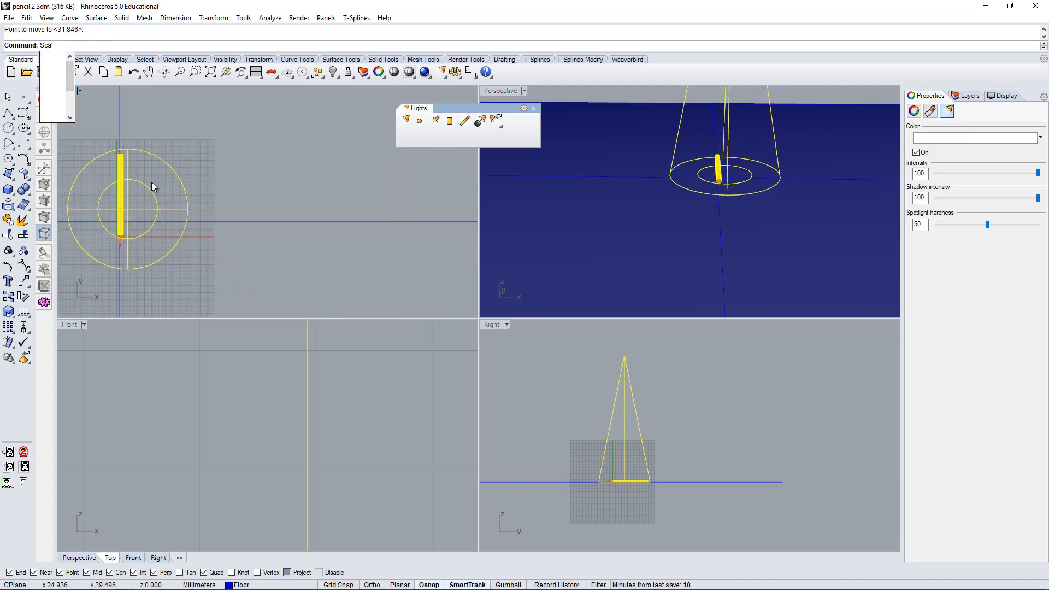
pyautogui.click(47, 69)
pyautogui.scroll(2, 163, 255)
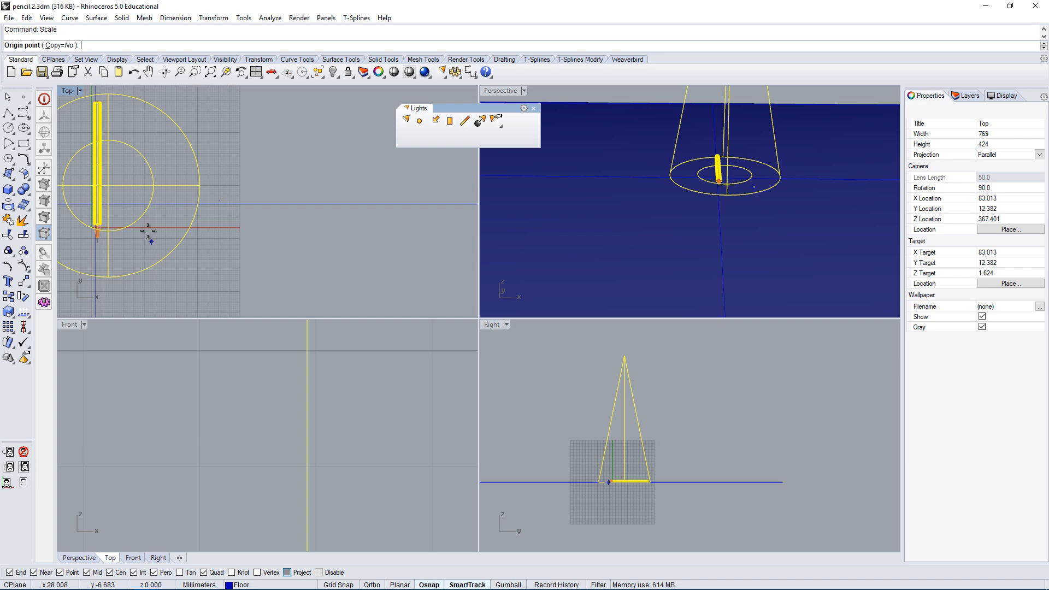
pyautogui.click(119, 185)
pyautogui.click(293, 165)
pyautogui.scroll(-3, 330, 159)
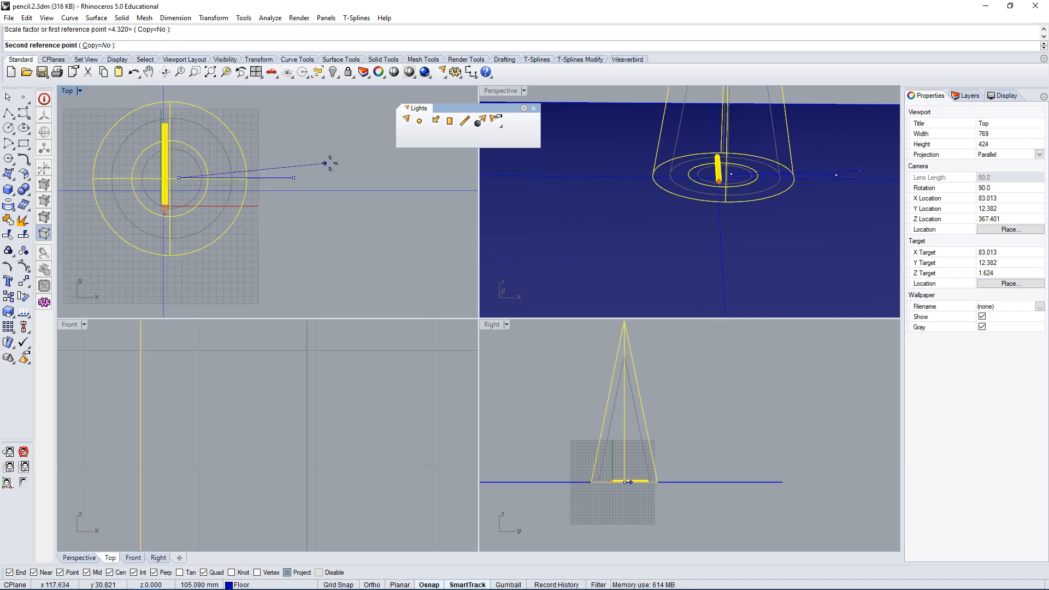
pyautogui.click(441, 189)
pyautogui.moveTo(393, 243); pyautogui.dragTo(390, 206, button='right')
pyautogui.scroll(-4, 752, 183)
pyautogui.scroll(4, 752, 182)
pyautogui.moveTo(793, 183); pyautogui.dragTo(716, 213, button='right')
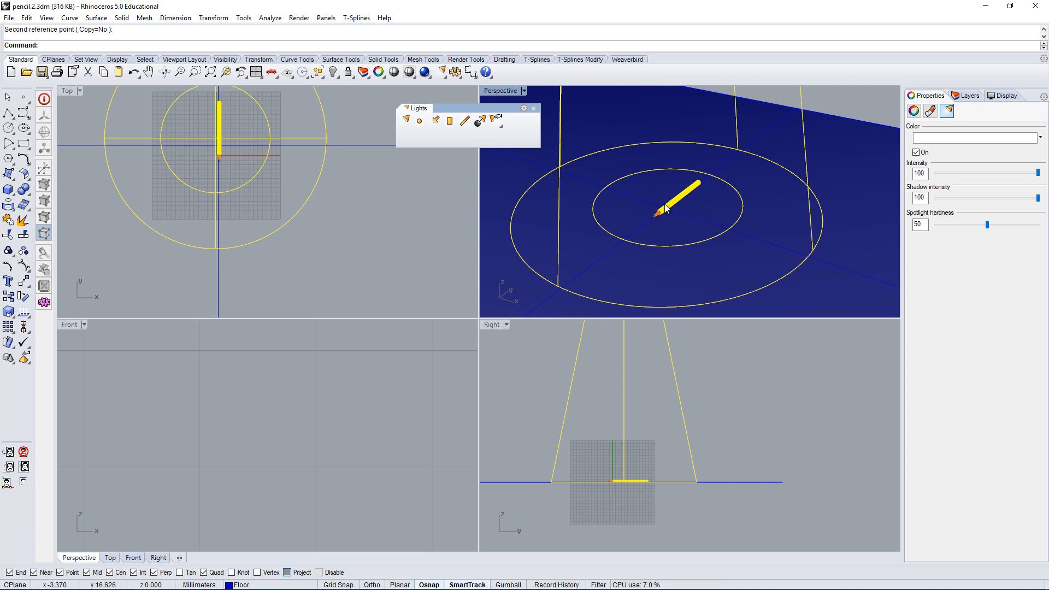
# - Rotate the spotlight about its base centre in the Right viewport so it shines diagonally onto the pencil from the tip side
pyautogui.moveTo(695, 240); pyautogui.dragTo(645, 219, button='right')
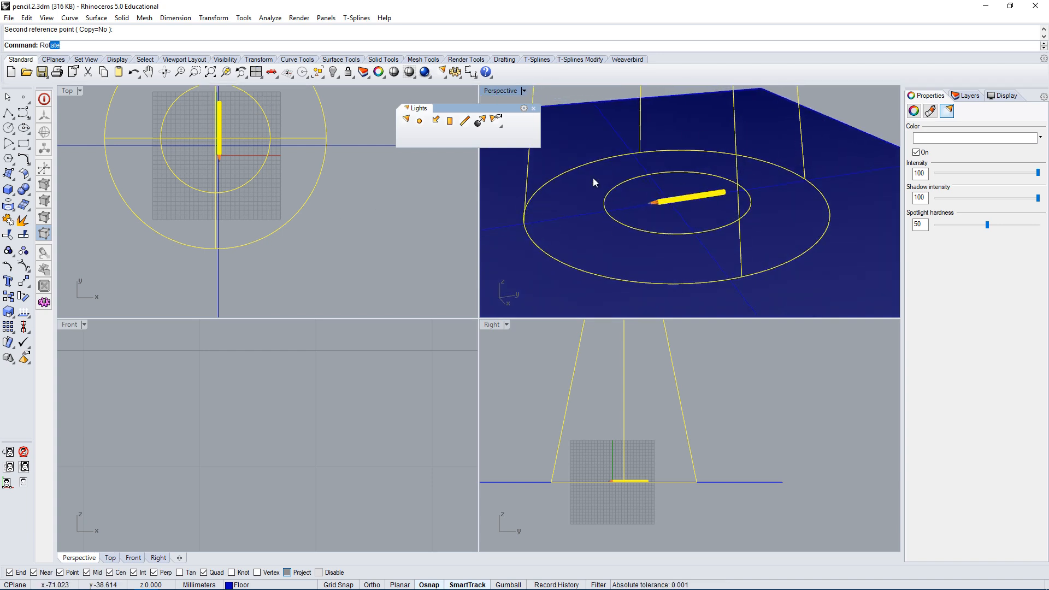
pyautogui.press('Return')
pyautogui.scroll(1, 198, 126)
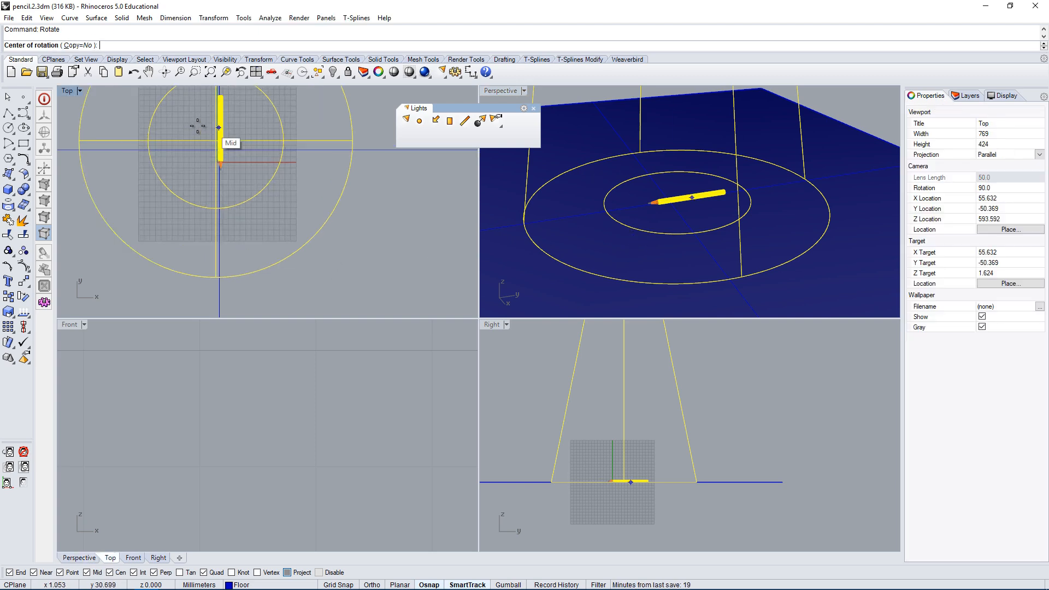
pyautogui.scroll(1, 227, 148)
pyautogui.click(231, 153)
pyautogui.click(817, 398)
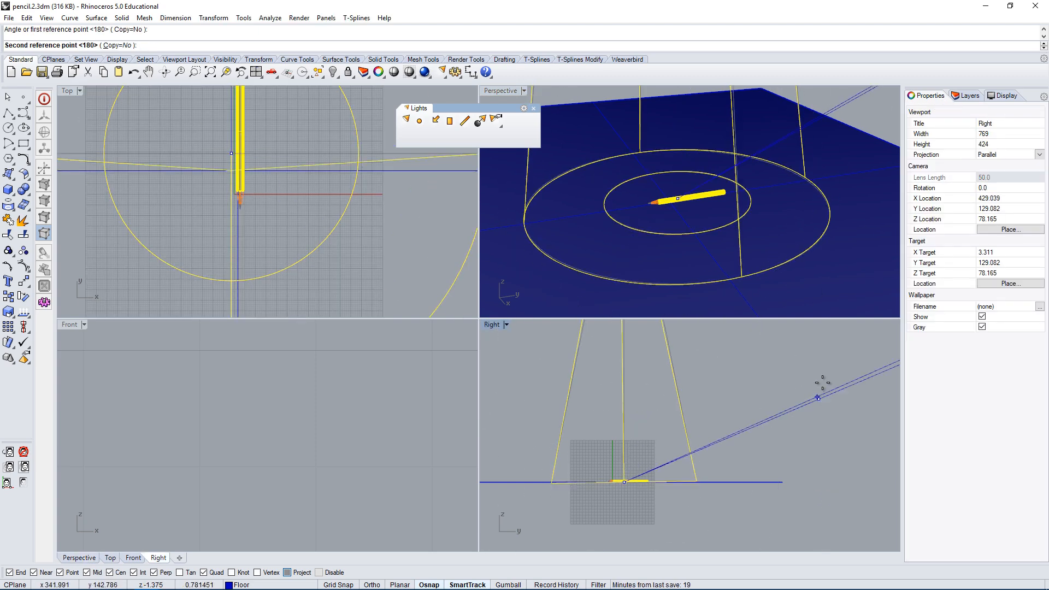
pyautogui.click(684, 368)
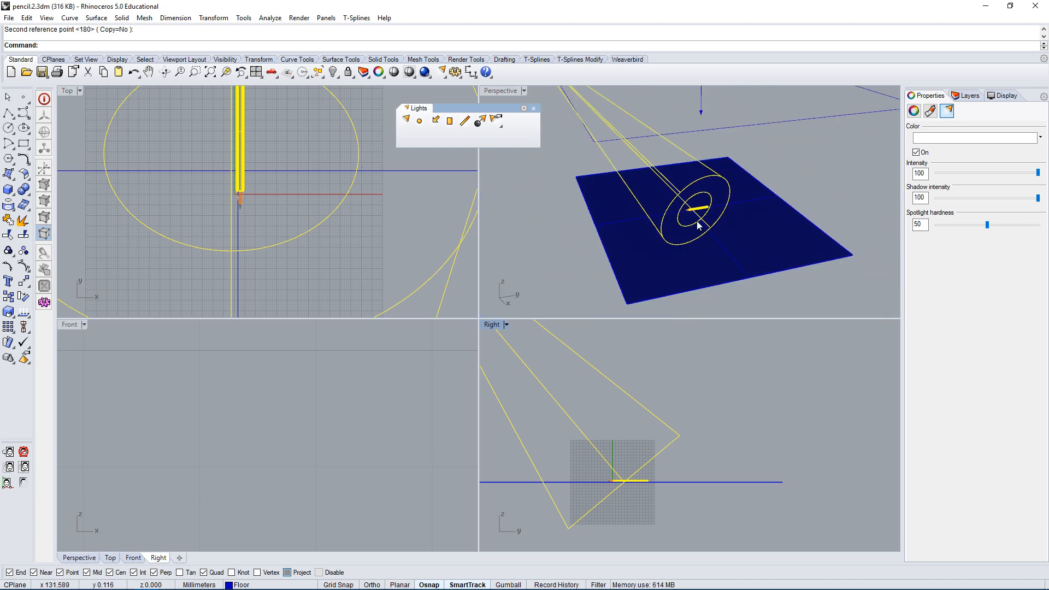
# - Check the rectangular light's settings, reselect the tilted spotlight and inspect its cone around the pencil in the Perspective viewport
pyautogui.click(753, 125)
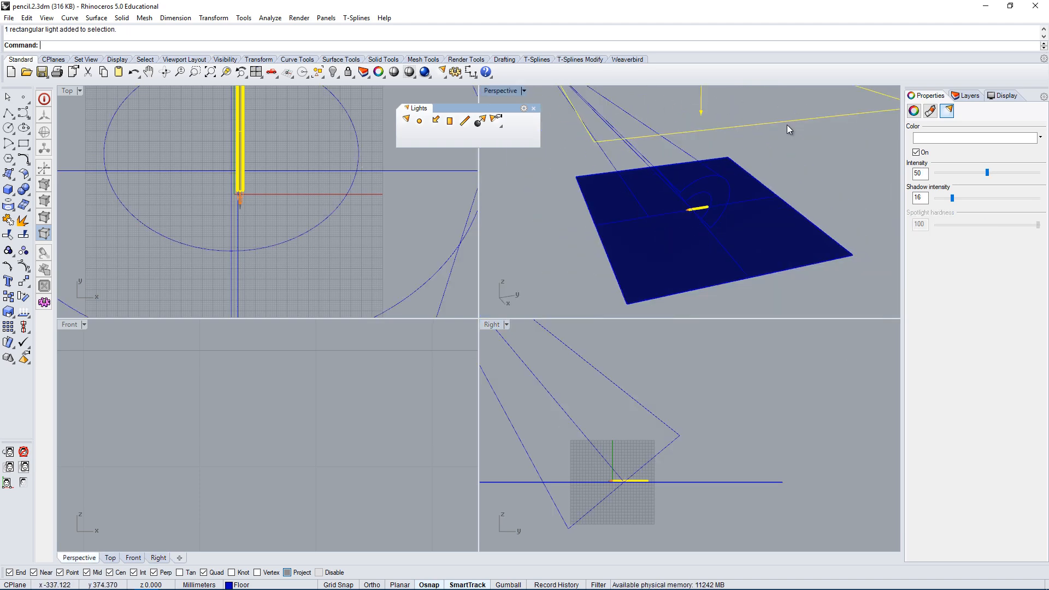
pyautogui.click(678, 146)
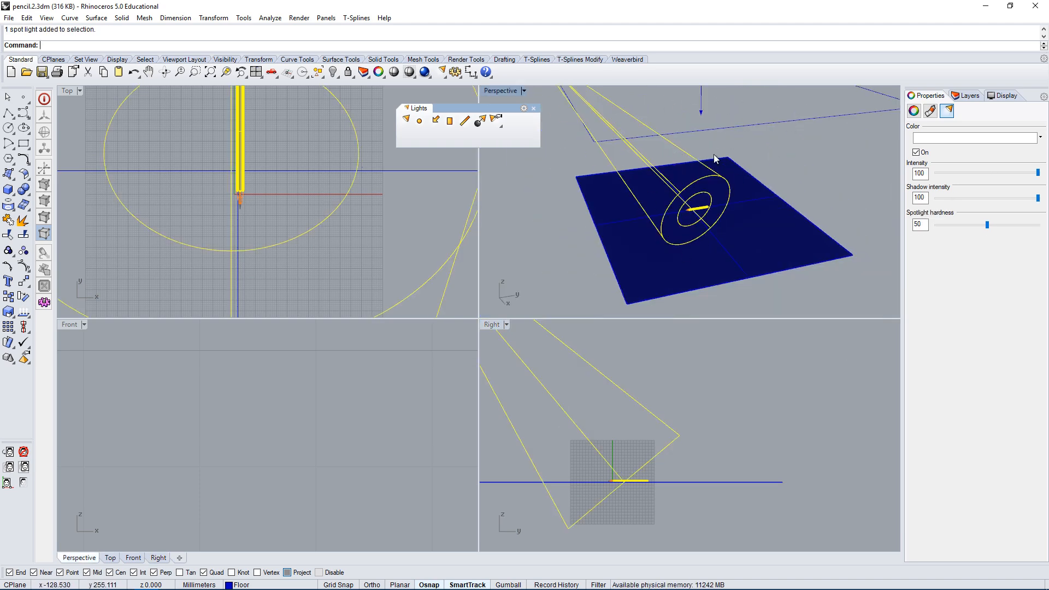
pyautogui.scroll(4, 715, 159)
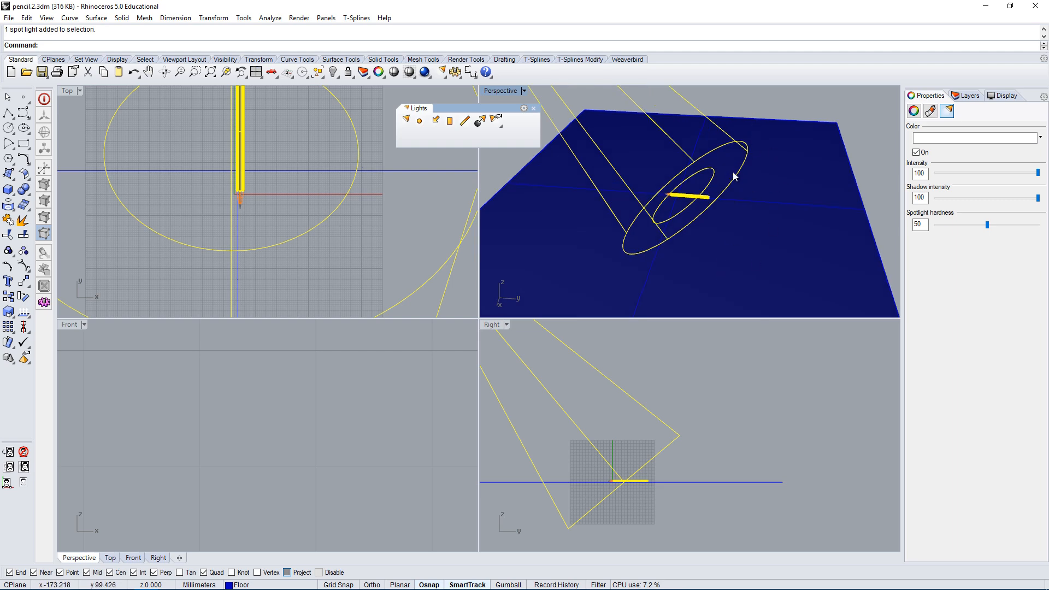
pyautogui.moveTo(735, 176); pyautogui.dragTo(775, 180, button='right')
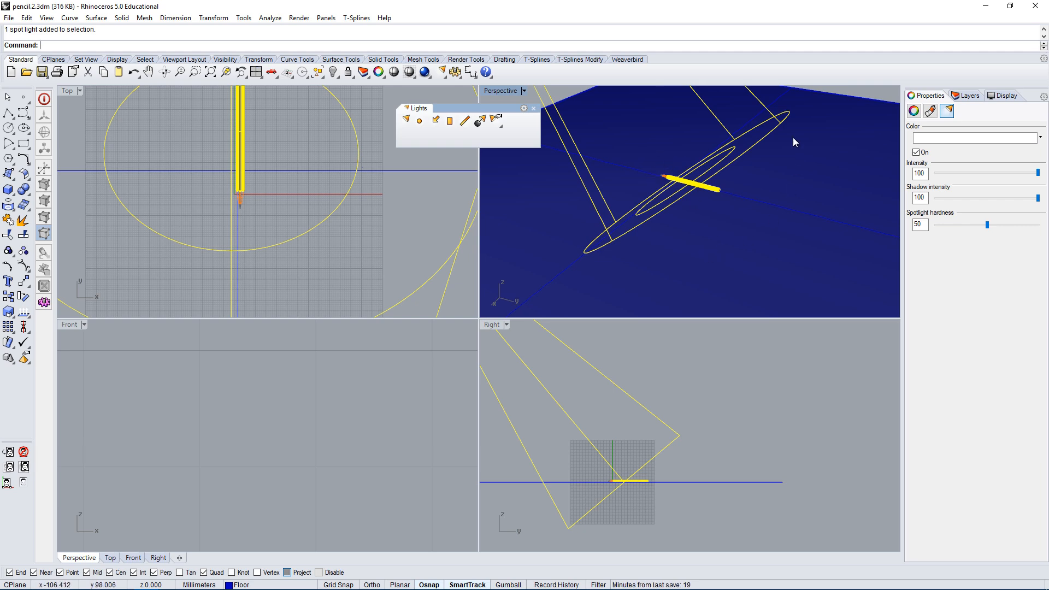
# - Examine the spot light and the overhead rectangular light around the pencil, checking the rectangular light's properties
pyautogui.moveTo(733, 190); pyautogui.dragTo(784, 228, button='right')
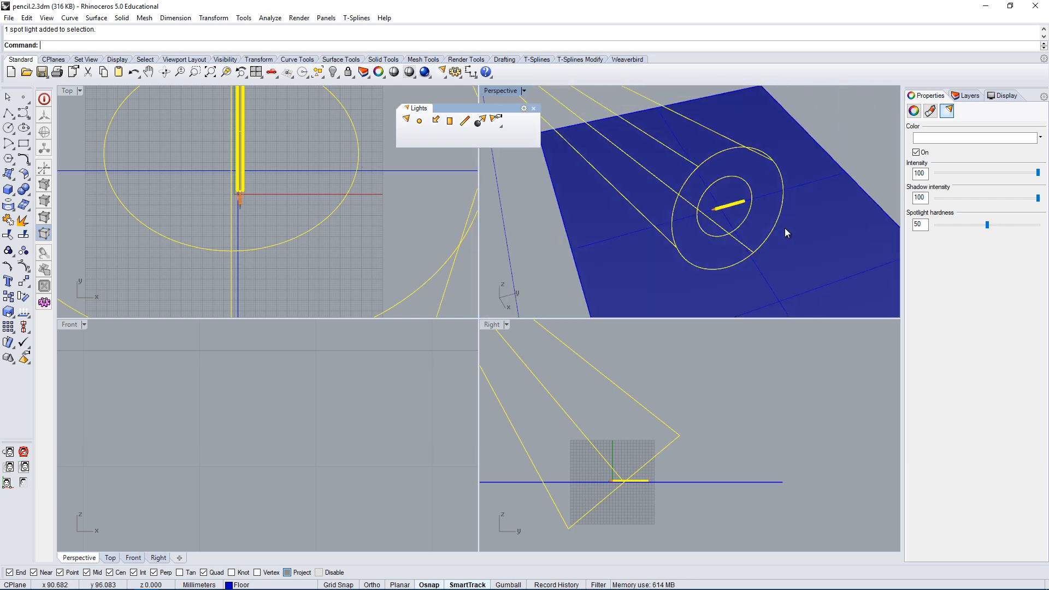
pyautogui.moveTo(827, 266); pyautogui.dragTo(682, 240, button='right')
pyautogui.moveTo(621, 440); pyautogui.dragTo(639, 458, button='right')
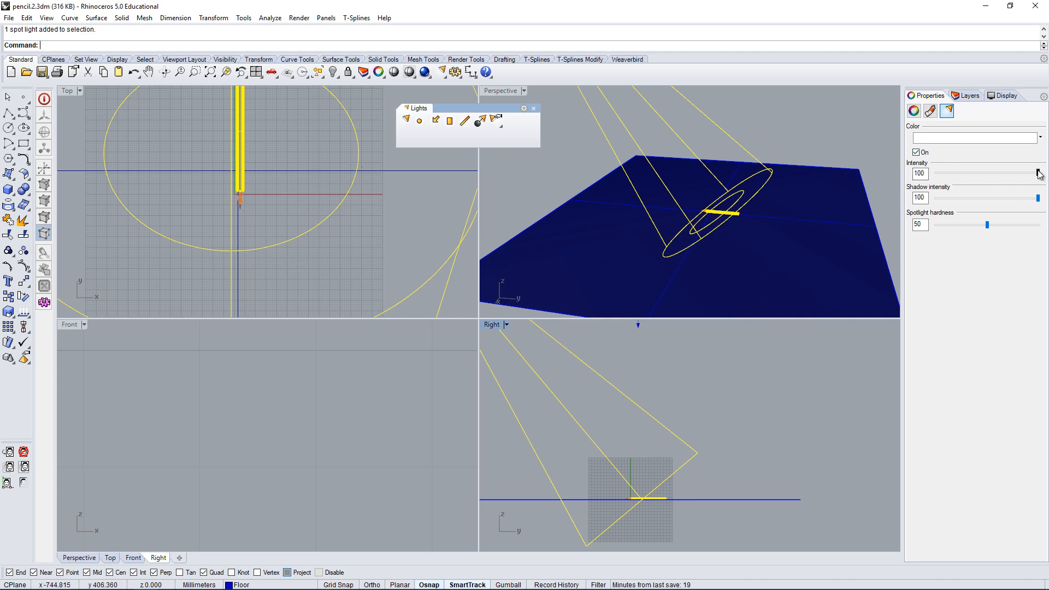
pyautogui.scroll(-5, 759, 182)
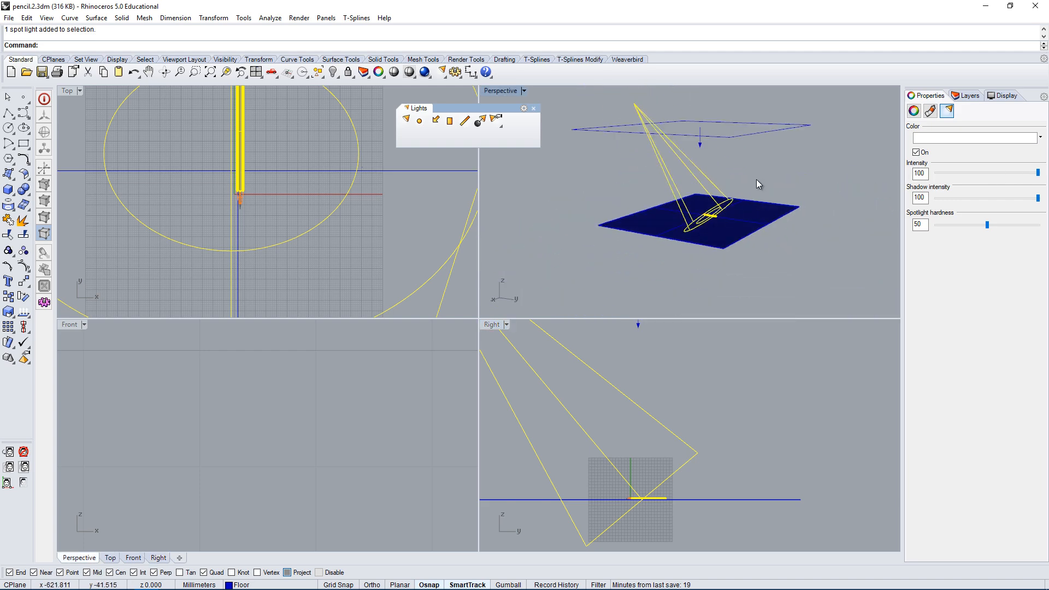
pyautogui.click(741, 131)
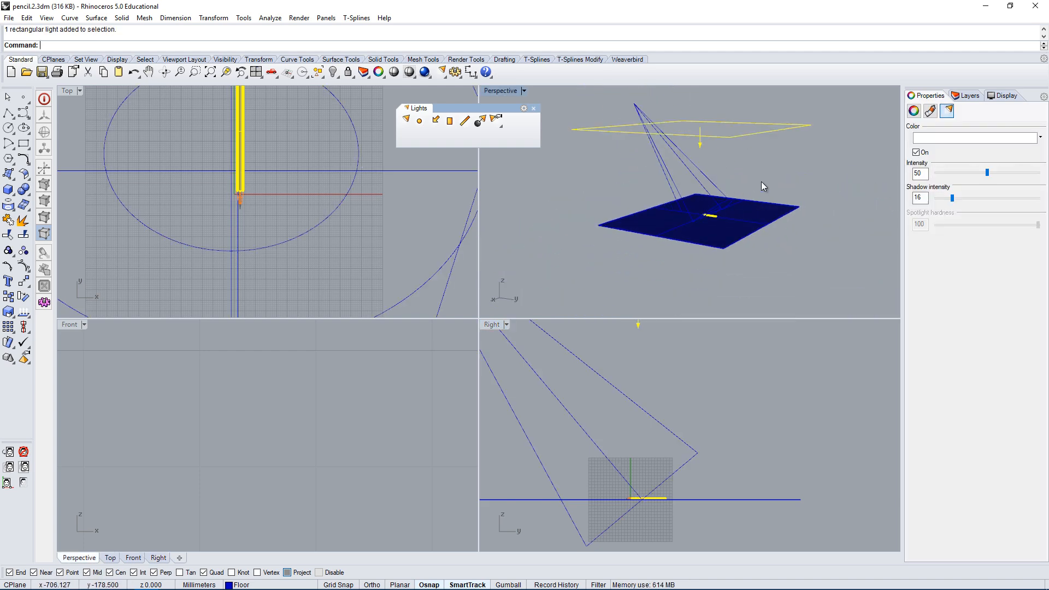
pyautogui.scroll(5, 762, 181)
# - Rotate the spot light counterclockwise in the Top view about a centre near the pencil, so it shines diagonally from the floor's front corner
pyautogui.click(723, 167)
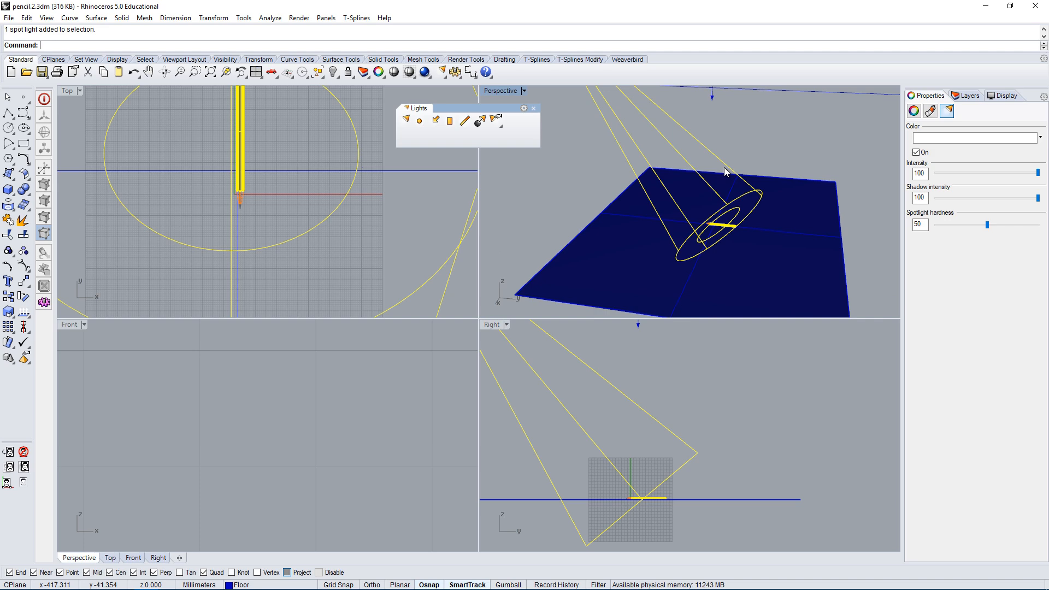
pyautogui.write('Rotate')
pyautogui.press('Return')
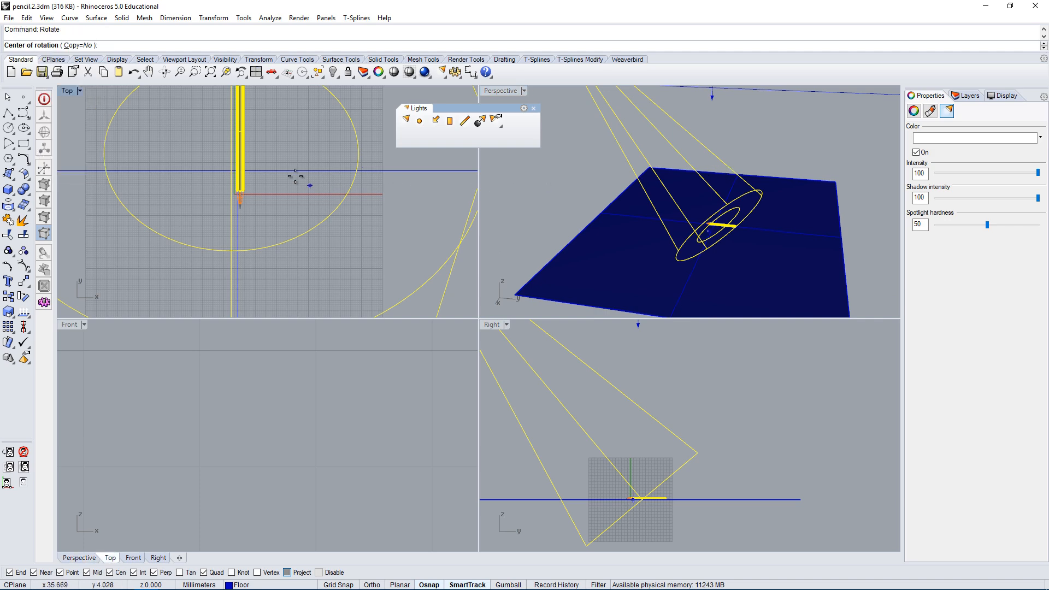
pyautogui.scroll(3, 244, 157)
pyautogui.scroll(-4, 253, 157)
pyautogui.click(254, 158)
pyautogui.scroll(-8, 291, 164)
pyautogui.click(347, 248)
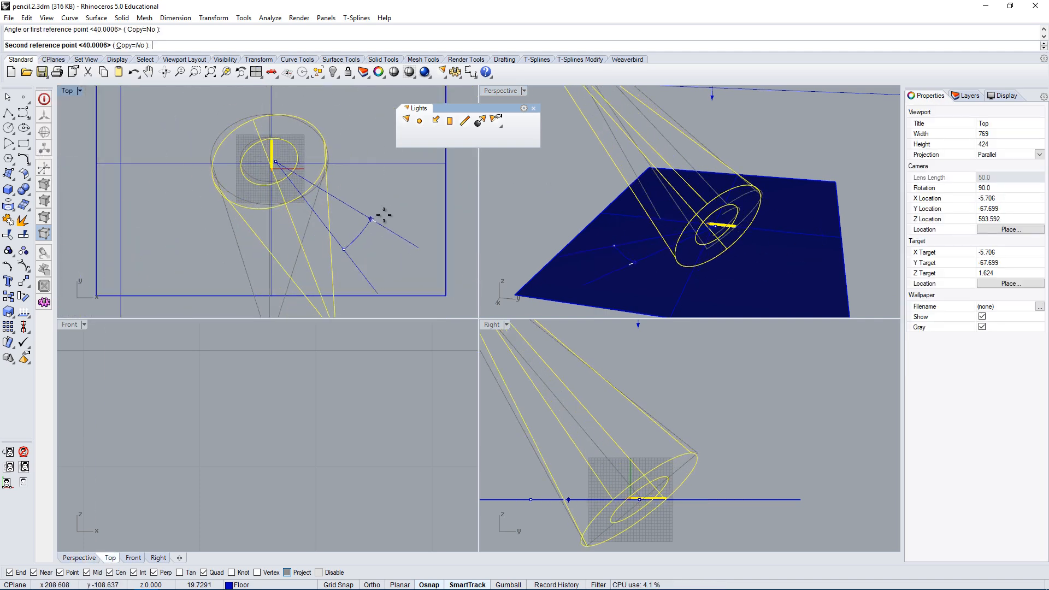
pyautogui.click(405, 194)
# - Move the spot light about 30 mm toward the back of the floor in the Top view
pyautogui.moveTo(650, 227); pyautogui.dragTo(729, 325, button='right')
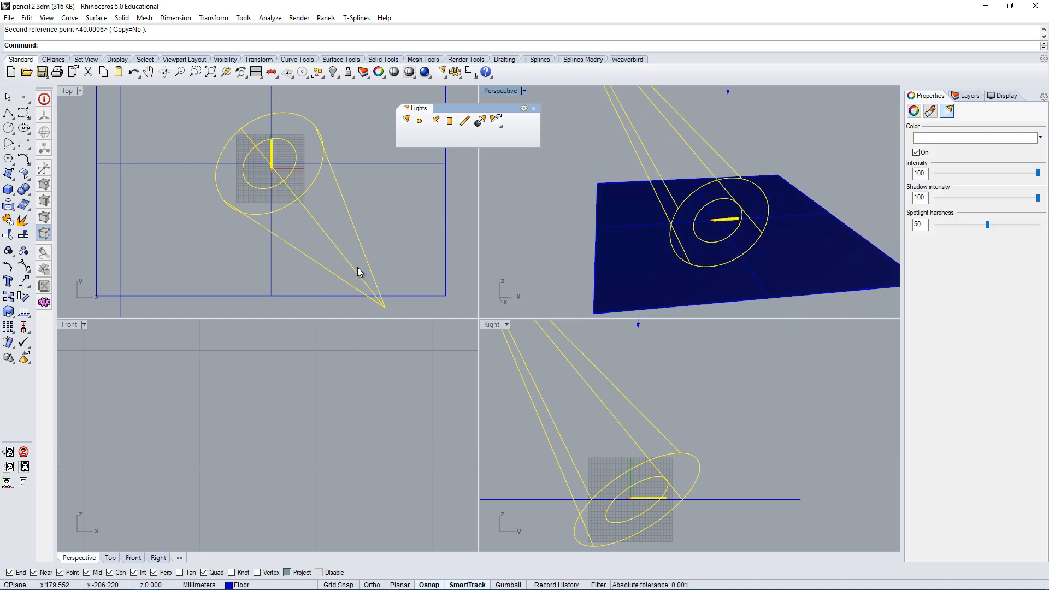
pyautogui.write('m')
pyautogui.press('Return')
pyautogui.click(409, 247)
pyautogui.click(406, 234)
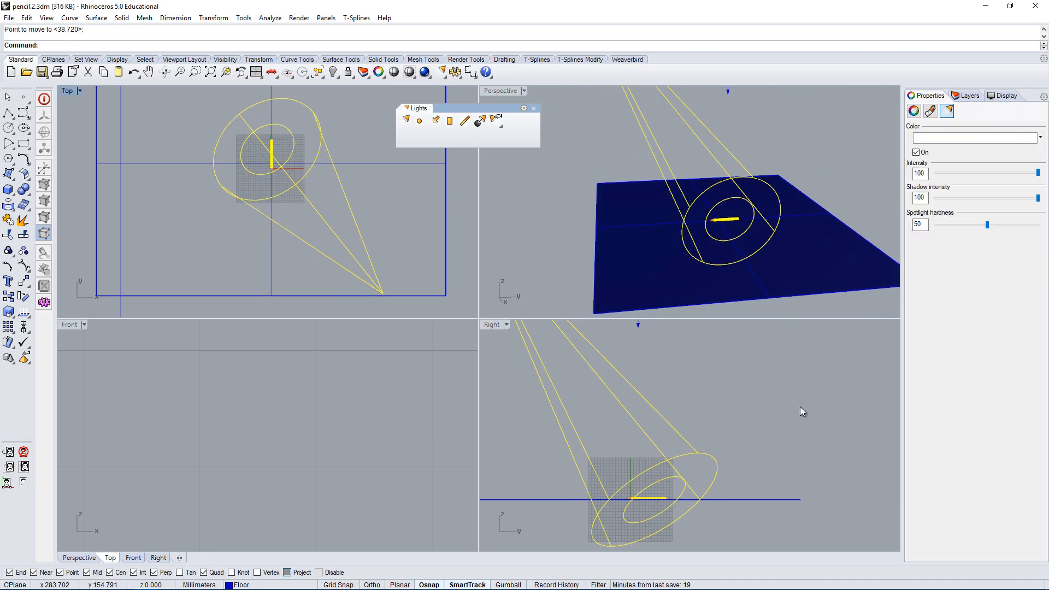
# - Move the spot light straight down about 20 mm in the Right view
pyautogui.write('m')
pyautogui.press('Return')
pyautogui.click(779, 398)
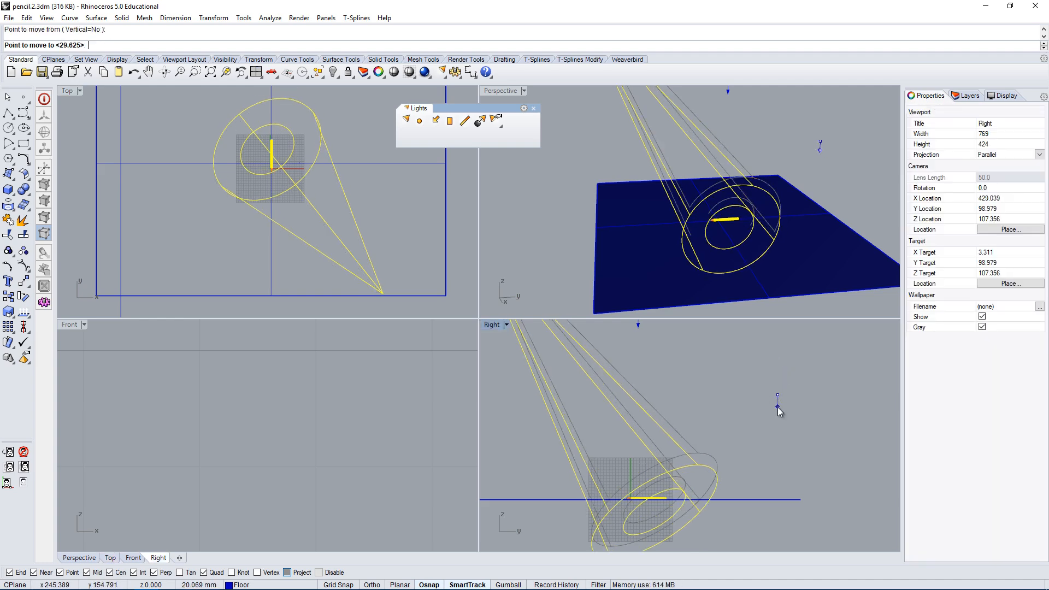
pyautogui.click(780, 410)
# - Frame the pencil closely in the perspective view and set the spot light's intensity to 66 and shadow intensity to 80
pyautogui.moveTo(707, 274)
pyautogui.mouseDown(button='right')
pyautogui.moveTo(732, 277)
pyautogui.moveTo(716, 257)
pyautogui.moveTo(757, 216)
pyautogui.moveTo(787, 262)
pyautogui.mouseUp(button='right')
pyautogui.scroll(12, 728, 211)
pyautogui.scroll(-4, 764, 210)
pyautogui.scroll(5, 778, 250)
pyautogui.moveTo(778, 226); pyautogui.dragTo(781, 251, button='right')
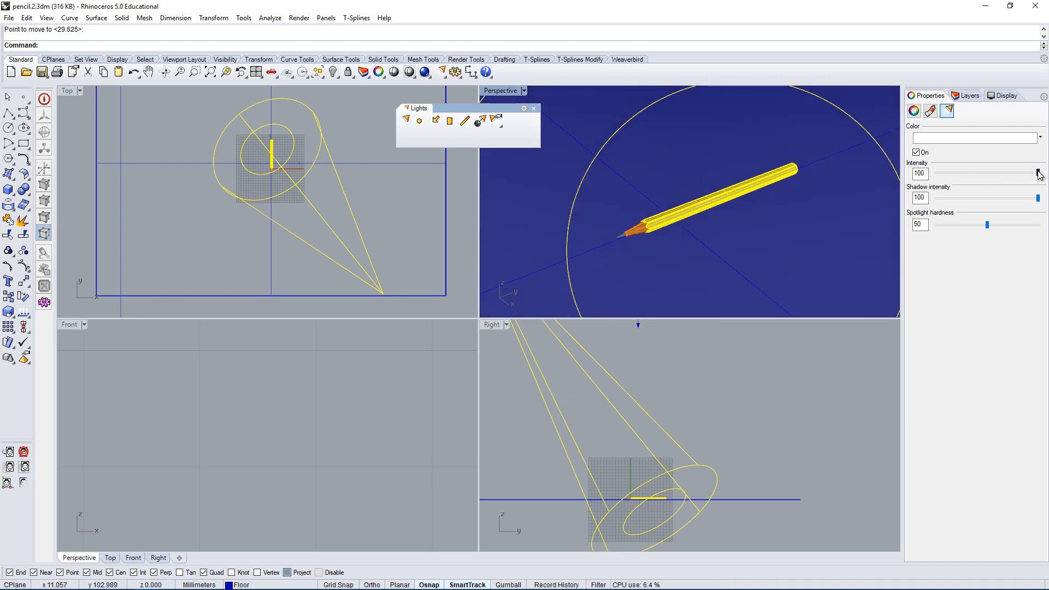
pyautogui.moveTo(1040, 175); pyautogui.dragTo(1018, 198)
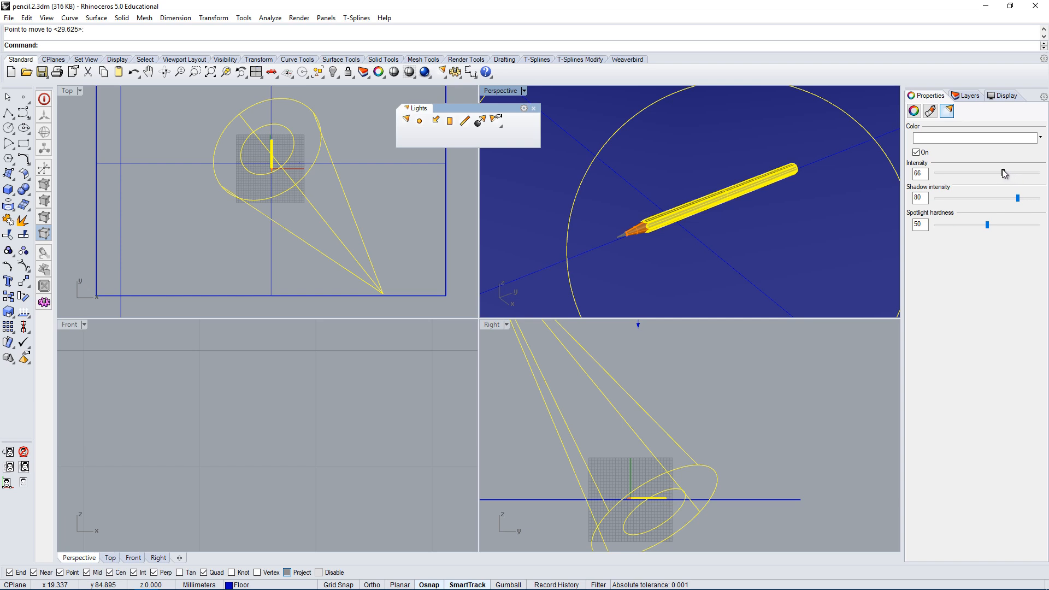
pyautogui.moveTo(611, 163); pyautogui.dragTo(678, 179, button='right')
# - Close the floating Lights toolbar and switch the perspective view's display mode to Raytraced with Neon
pyautogui.click(533, 109)
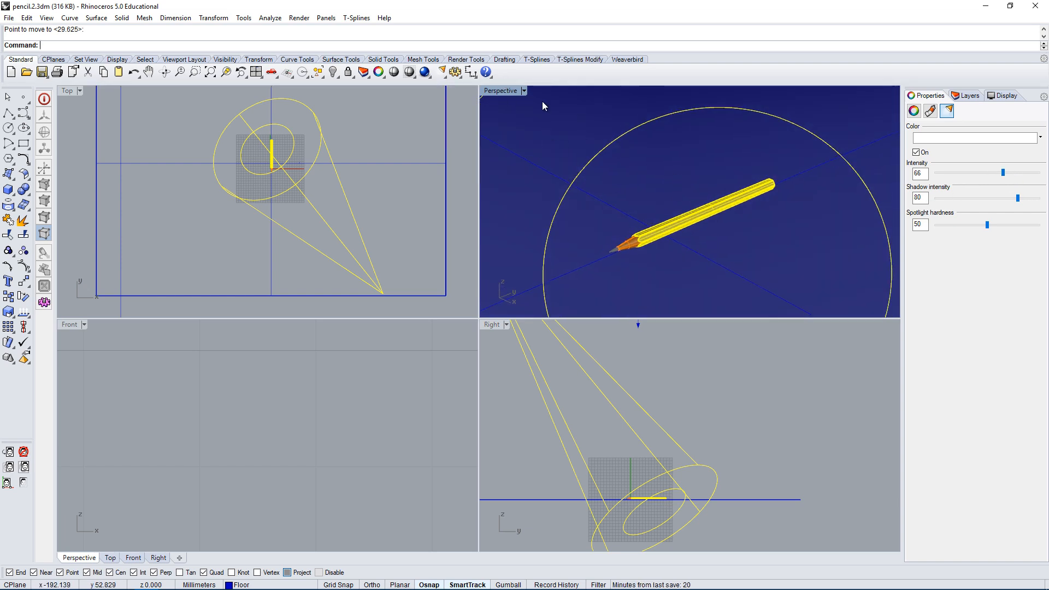
pyautogui.click(1003, 96)
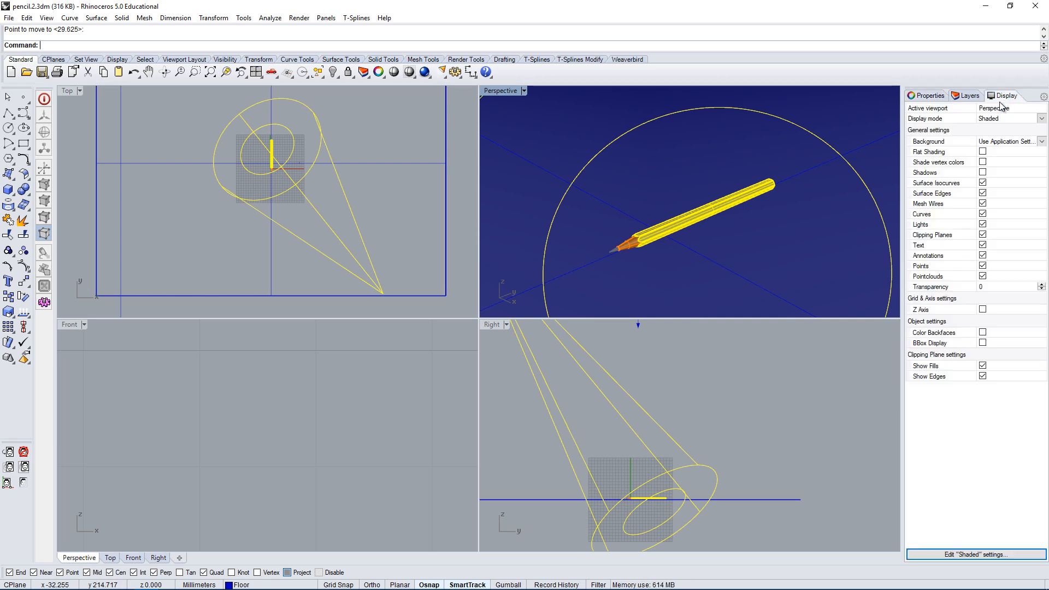
pyautogui.click(1024, 120)
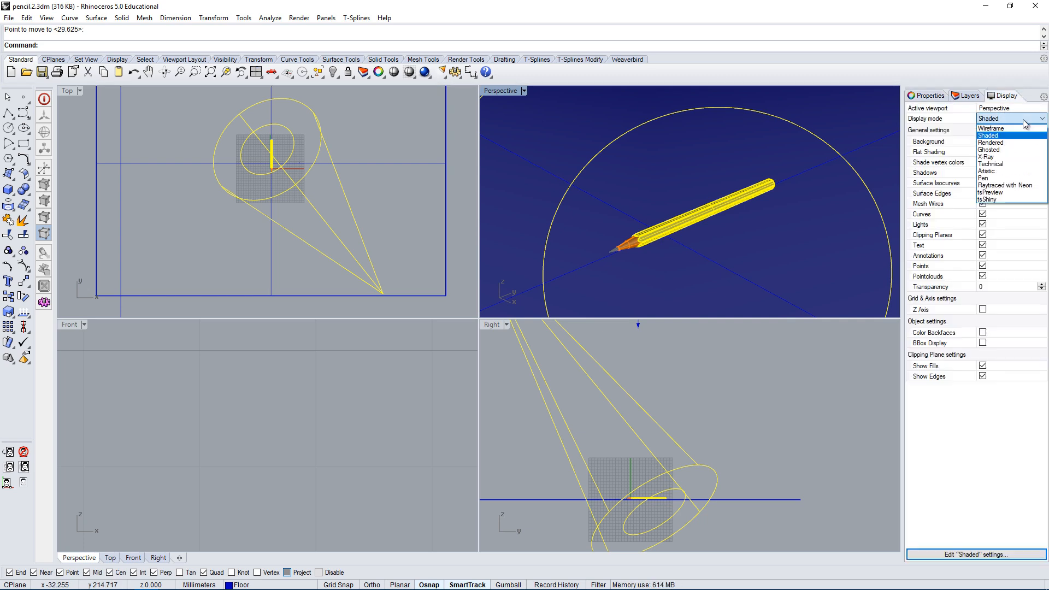
pyautogui.click(1019, 186)
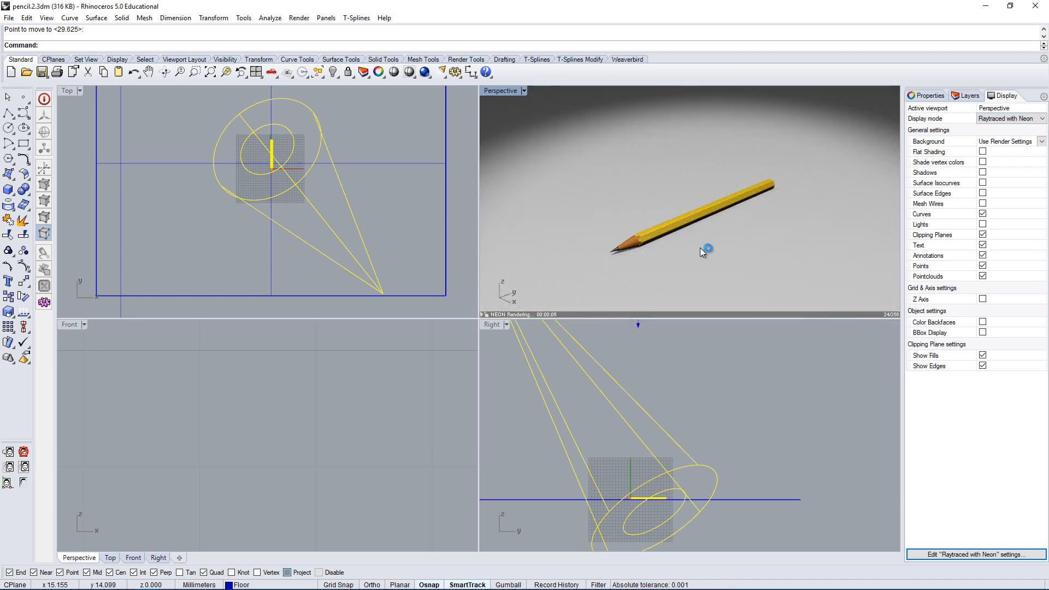
pyautogui.moveTo(771, 212); pyautogui.dragTo(744, 211, button='right')
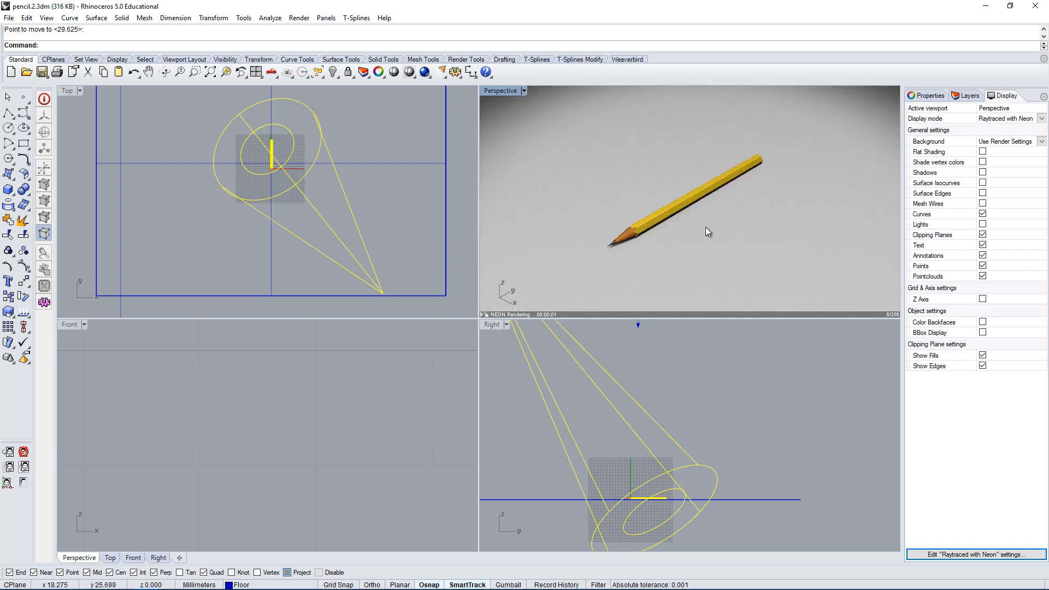
# - Render the perspective view of the pencil and minimise the finished render window
pyautogui.click(425, 72)
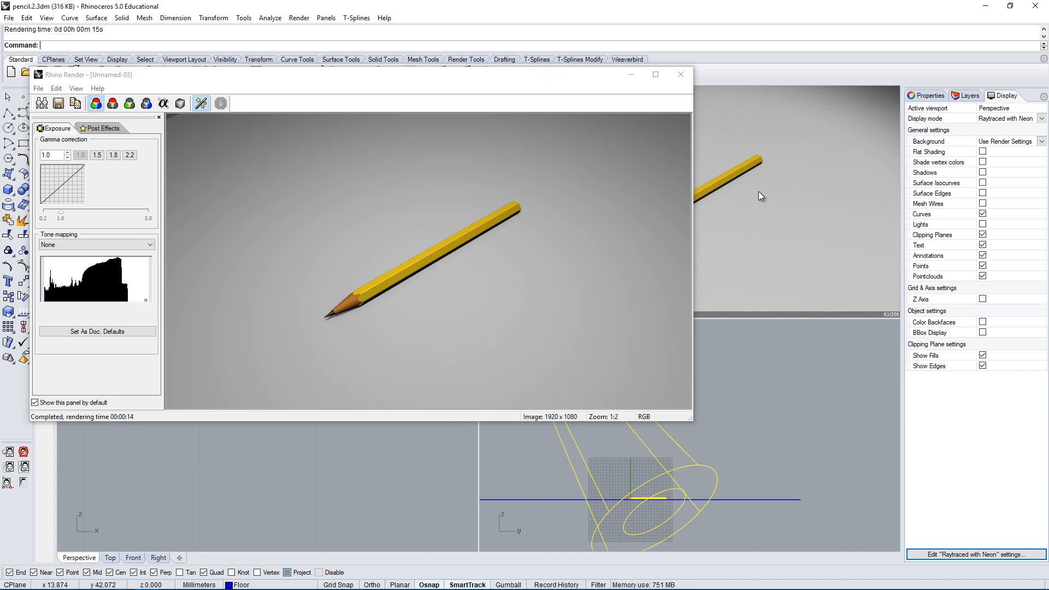
pyautogui.click(592, 76)
pyautogui.moveTo(591, 75); pyautogui.dragTo(594, 177)
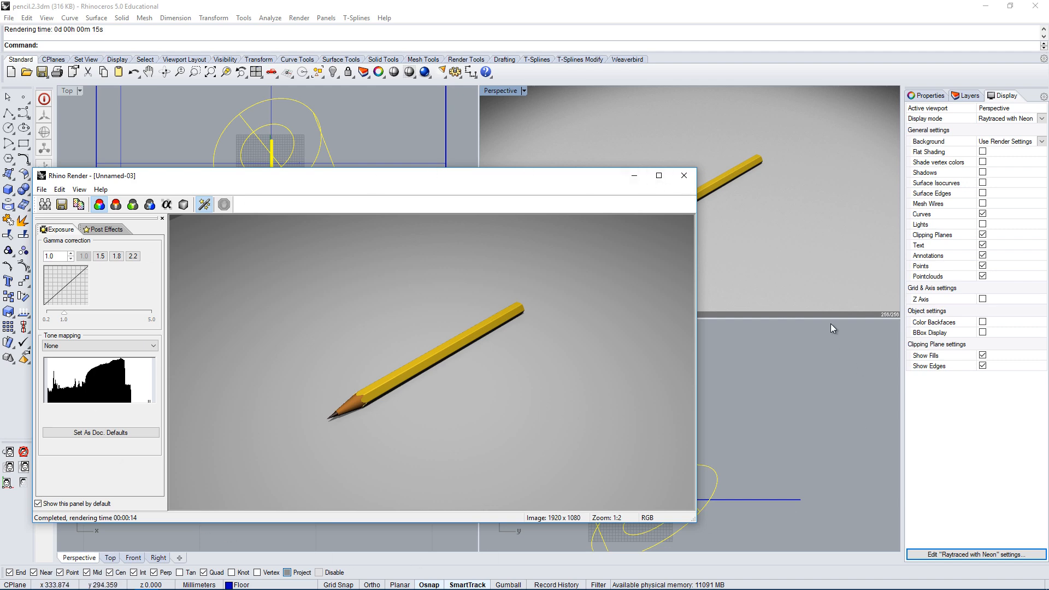
pyautogui.moveTo(404, 180); pyautogui.dragTo(432, 150)
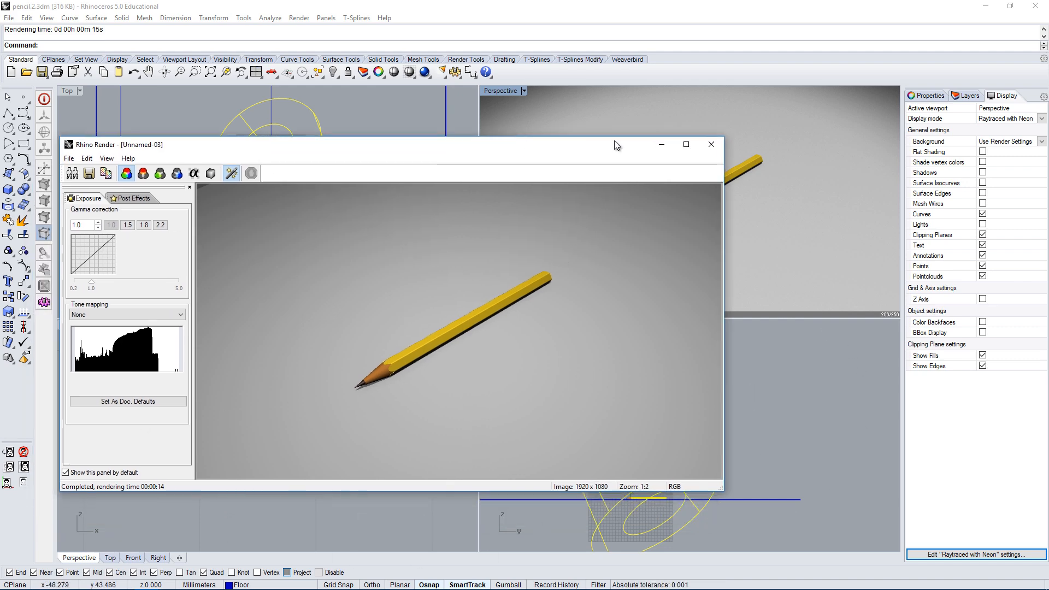
pyautogui.moveTo(619, 144); pyautogui.dragTo(607, 111)
pyautogui.click(651, 111)
# - Scale the spot light up considerably in the Top view, using a base point at the pencil
pyautogui.click(598, 416)
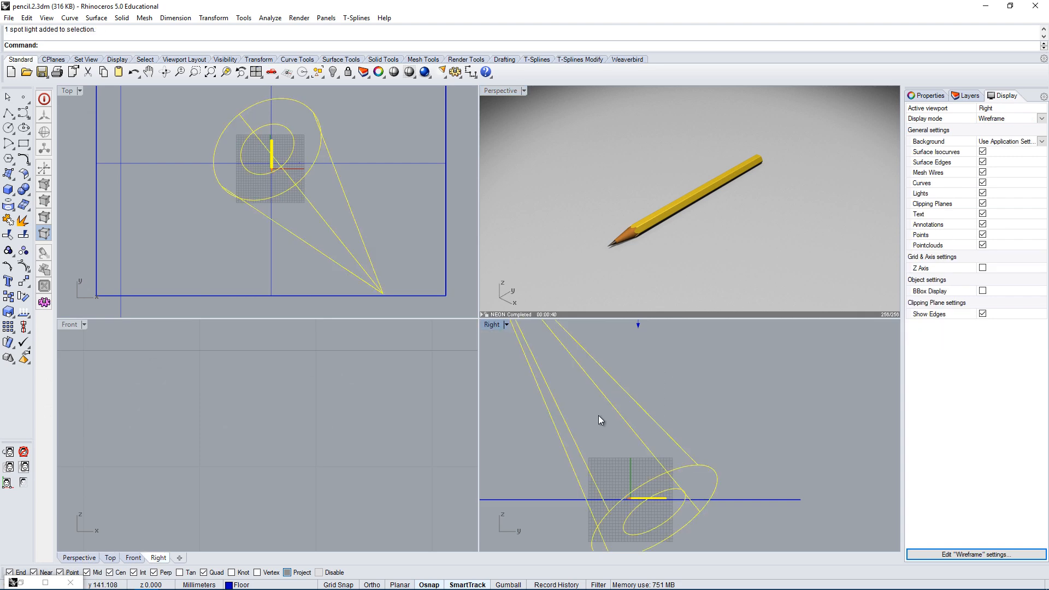
pyautogui.press('space')
pyautogui.scroll(8, 372, 160)
pyautogui.click(86, 143)
pyautogui.scroll(-13, 93, 143)
pyautogui.click(173, 136)
pyautogui.click(346, 132)
# - Move the enlarged spot light slightly downward in the Right view
pyautogui.moveTo(581, 447); pyautogui.dragTo(657, 421, button='right')
pyautogui.scroll(-6, 657, 421)
pyautogui.click(885, 481)
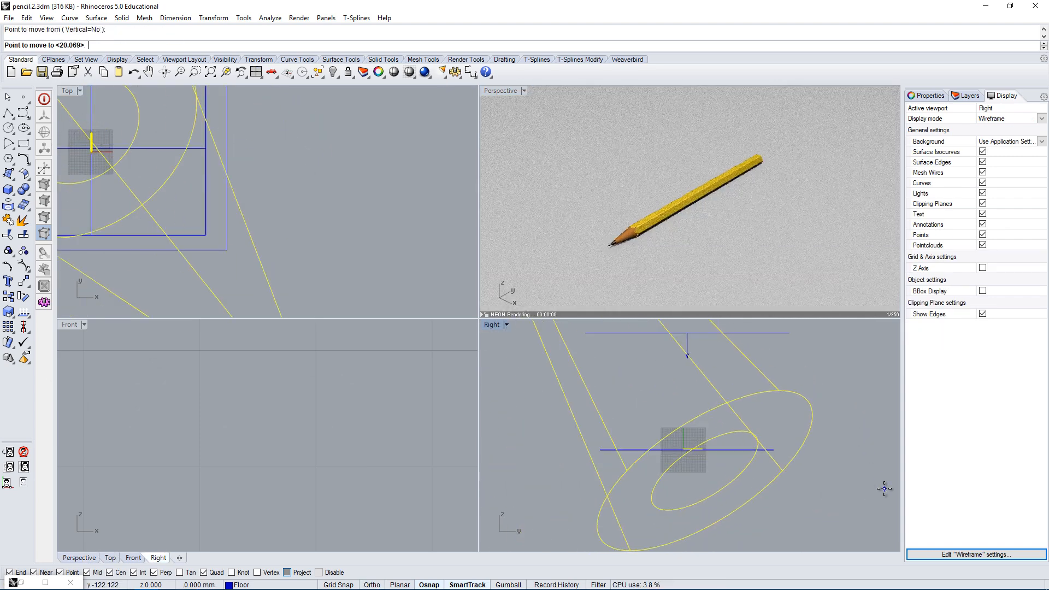
pyautogui.click(884, 487)
# - Set the spot light's intensity to 90 and its shadow intensity to 40
pyautogui.click(928, 96)
pyautogui.moveTo(1008, 173); pyautogui.dragTo(977, 198)
pyautogui.click(780, 333)
pyautogui.click(782, 418)
pyautogui.click(801, 405)
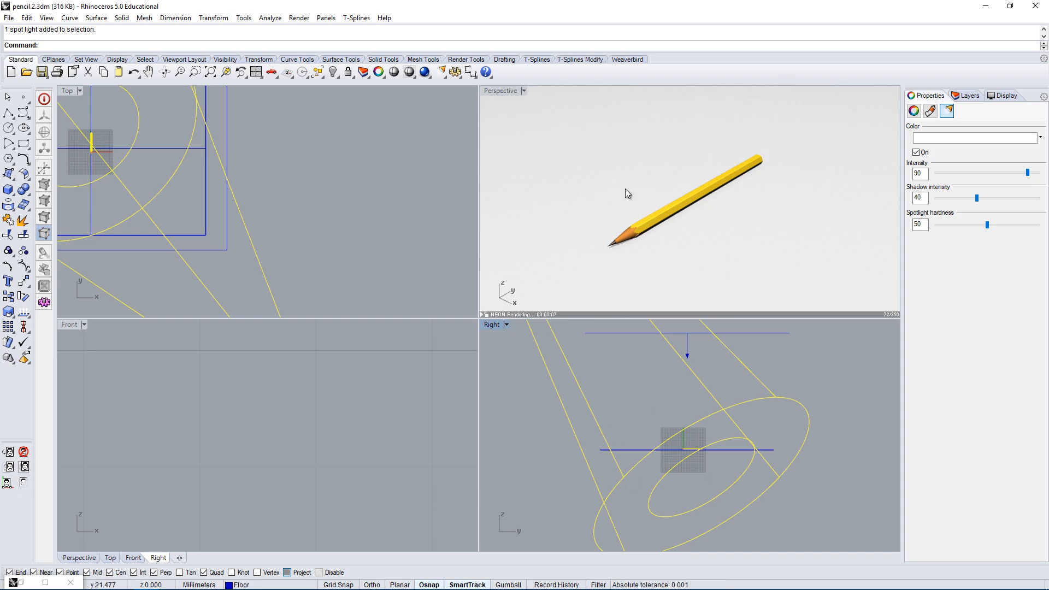
# - Frame the pencil so it fills the perspective view and render it again
pyautogui.scroll(6, 668, 228)
pyautogui.scroll(-1, 711, 232)
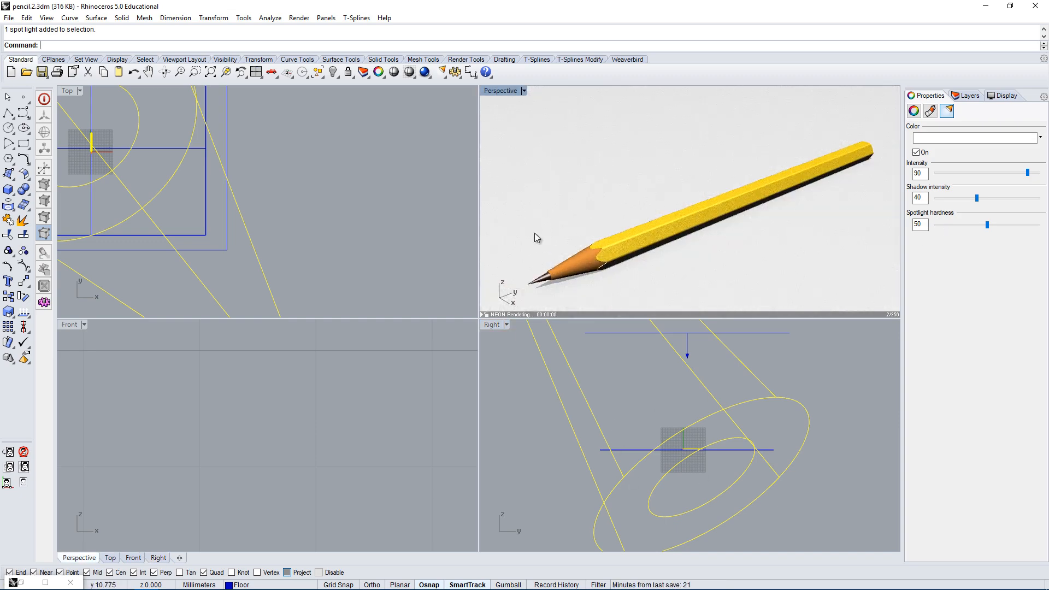
pyautogui.click(535, 235)
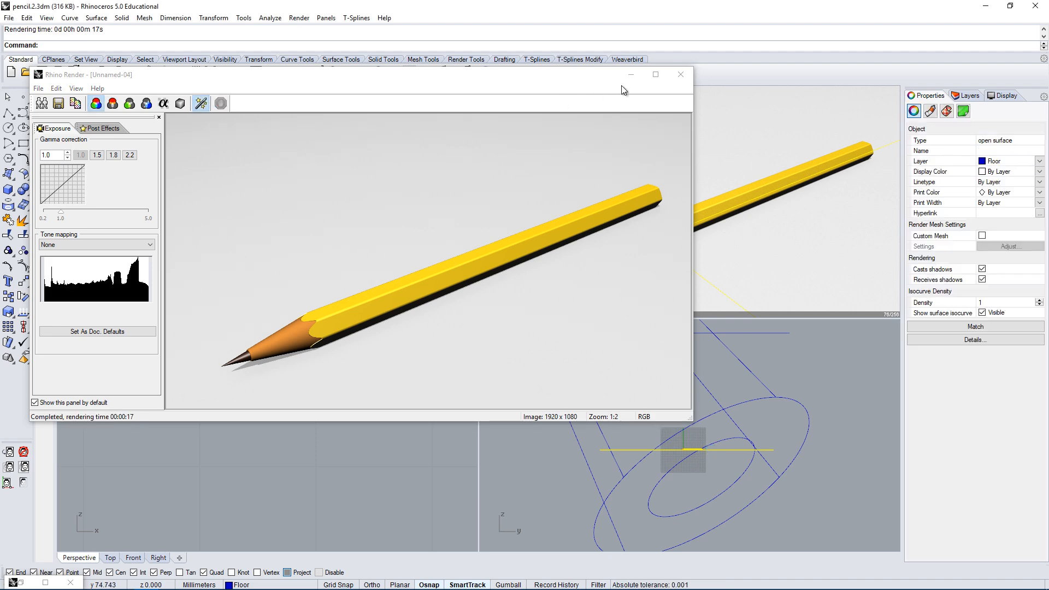
# - Restore the earlier minimised render to compare it with the new one, and close both render windows
pyautogui.doubleClick(17, 582)
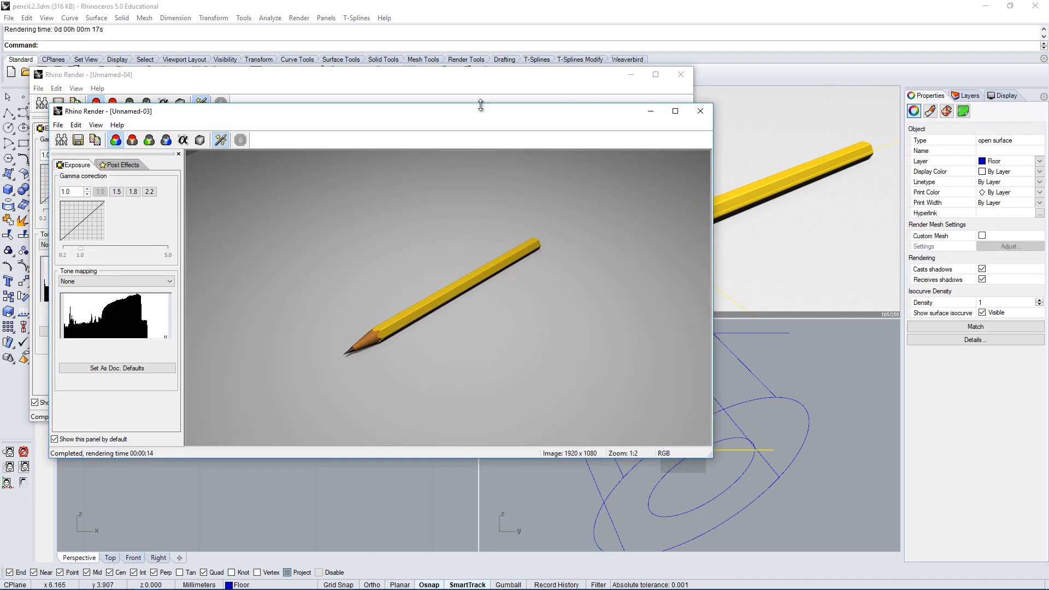
pyautogui.moveTo(481, 114); pyautogui.dragTo(623, 208)
pyautogui.click(843, 196)
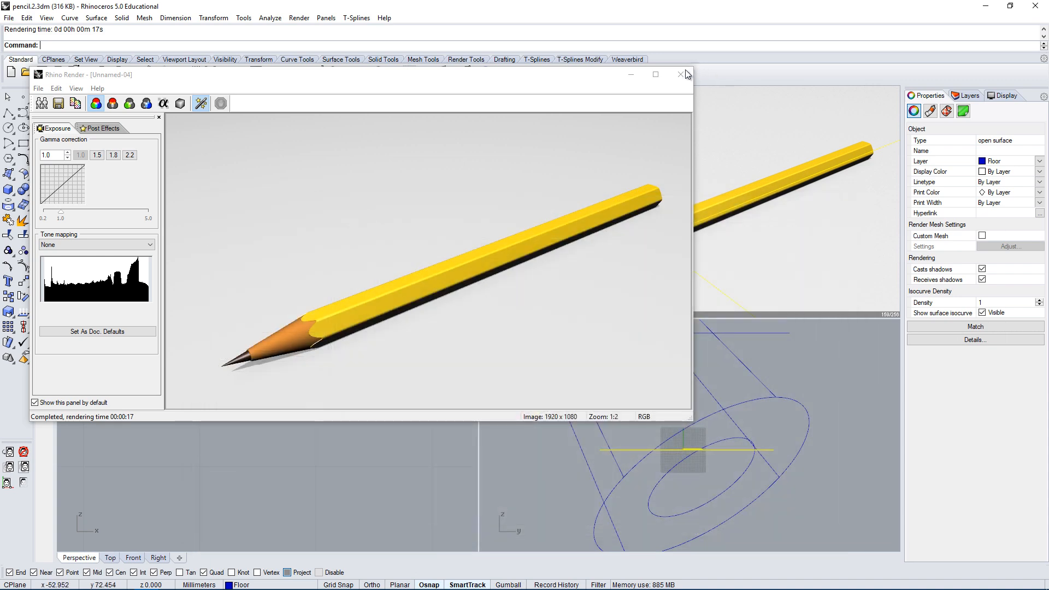
pyautogui.click(681, 75)
# - Select the spot light and review its intensity and shadow intensity settings
pyautogui.click(827, 414)
pyautogui.click(771, 422)
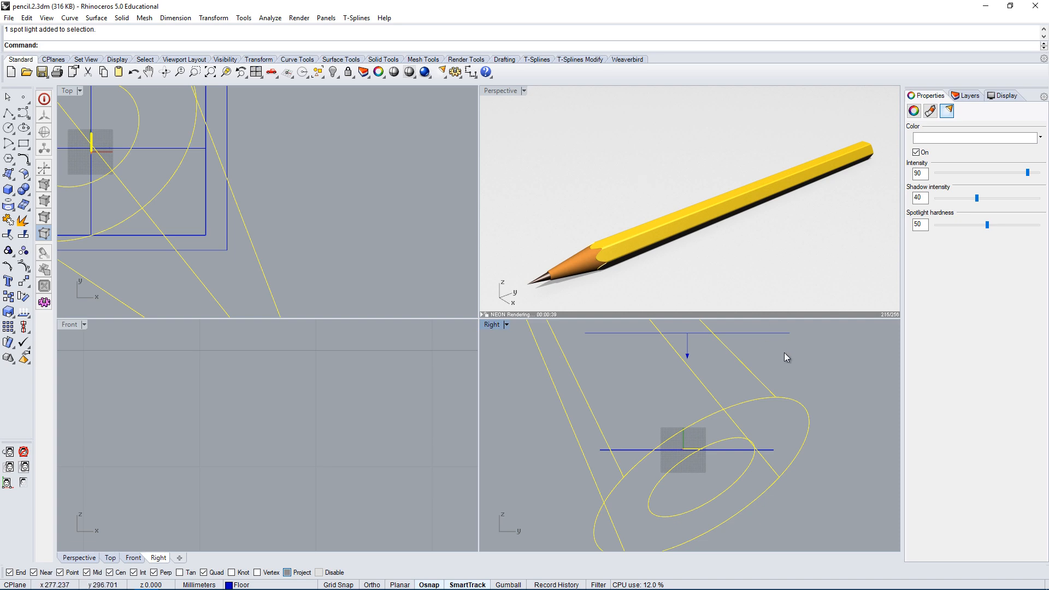
pyautogui.doubleClick(924, 176)
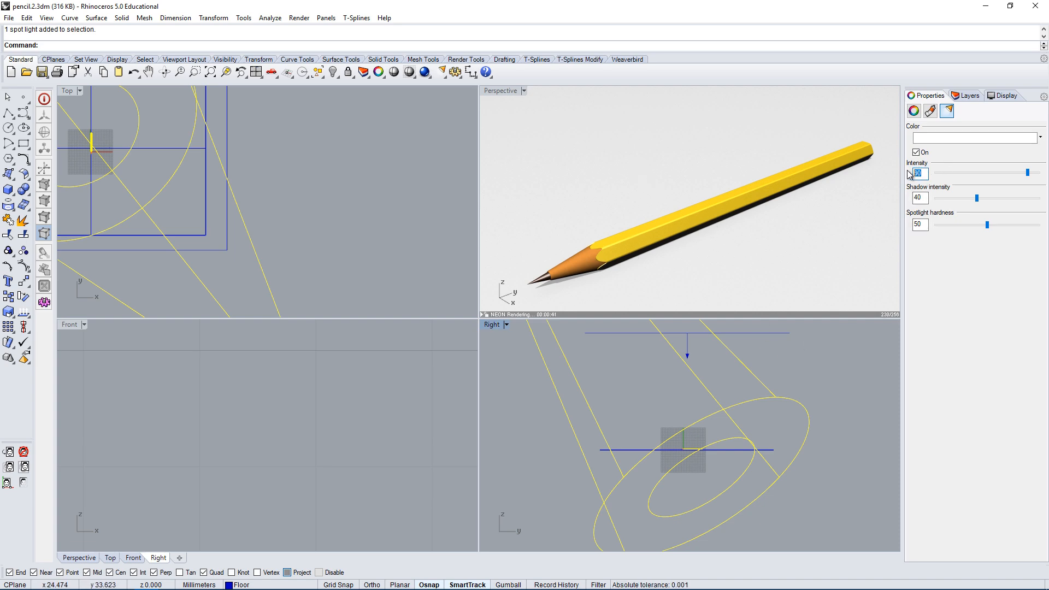
pyautogui.doubleClick(918, 197)
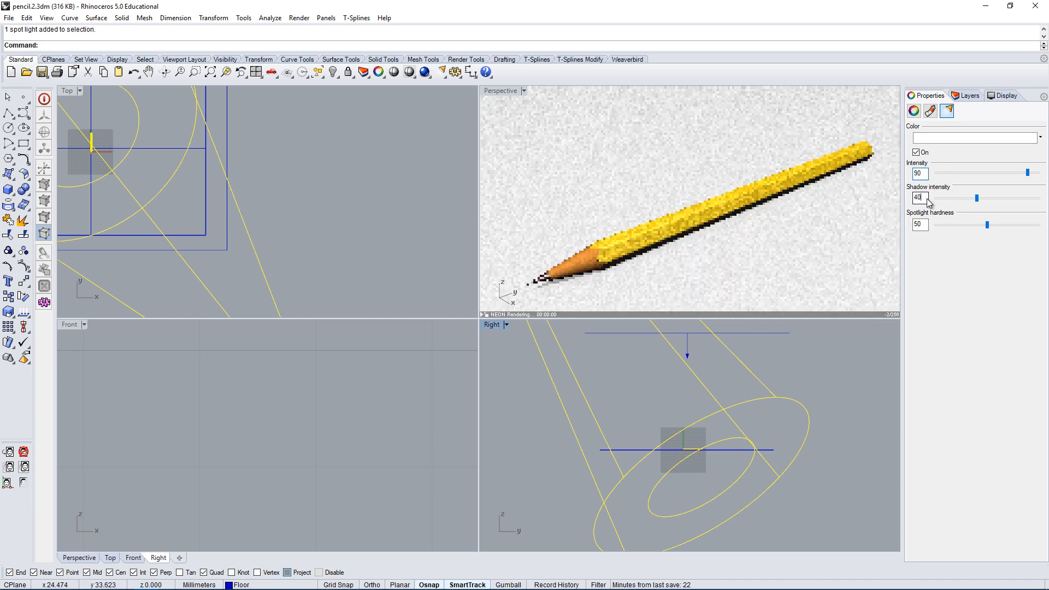
# - Set the overhead rectangular light's shadow intensity to 0
pyautogui.click(757, 333)
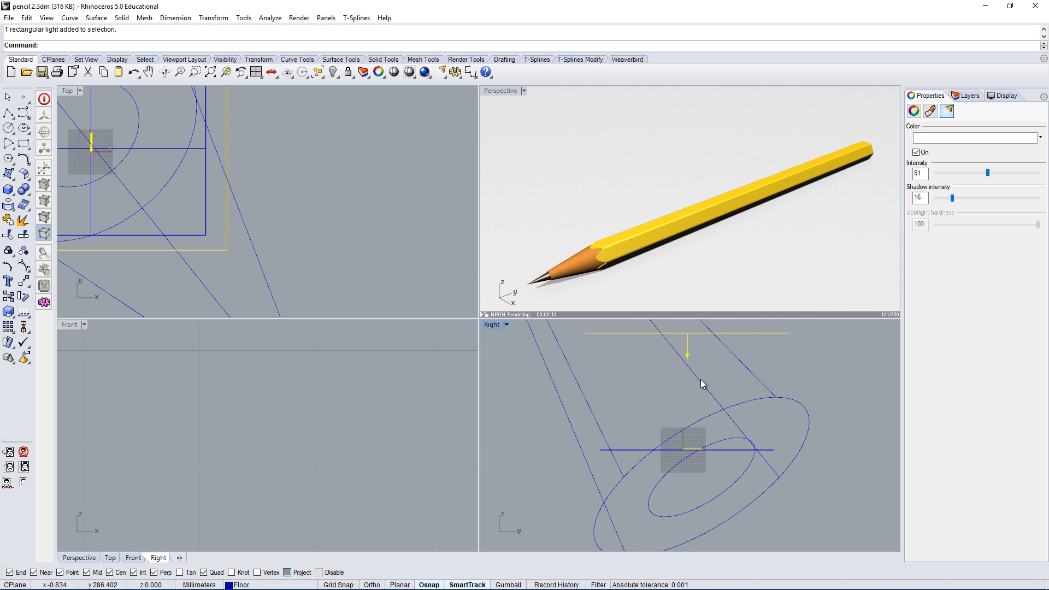
pyautogui.moveTo(797, 450); pyautogui.dragTo(779, 465, button='right')
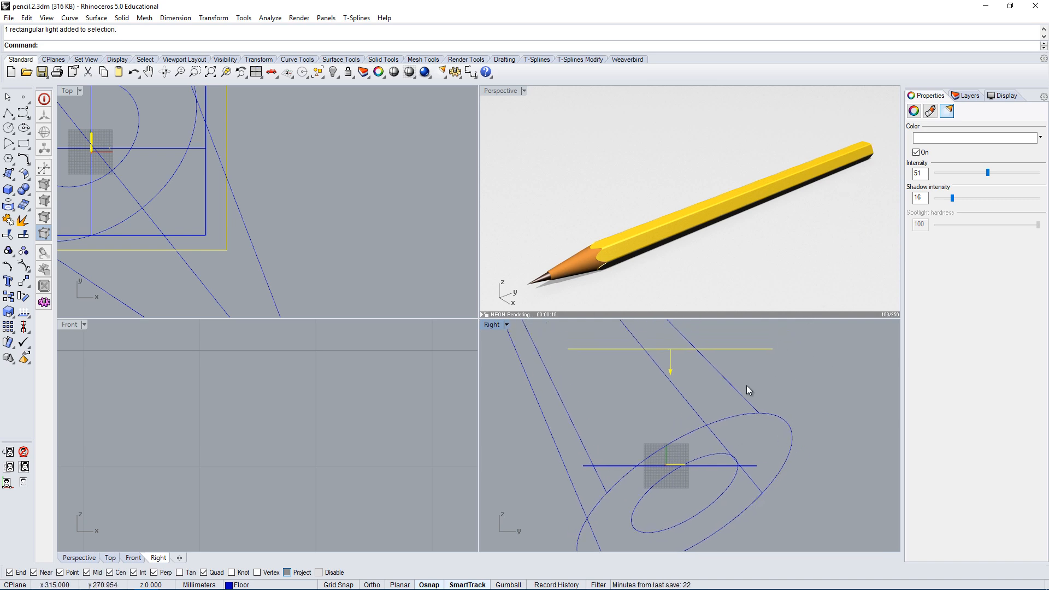
pyautogui.press('Escape')
pyautogui.moveTo(253, 258); pyautogui.dragTo(290, 274, button='right')
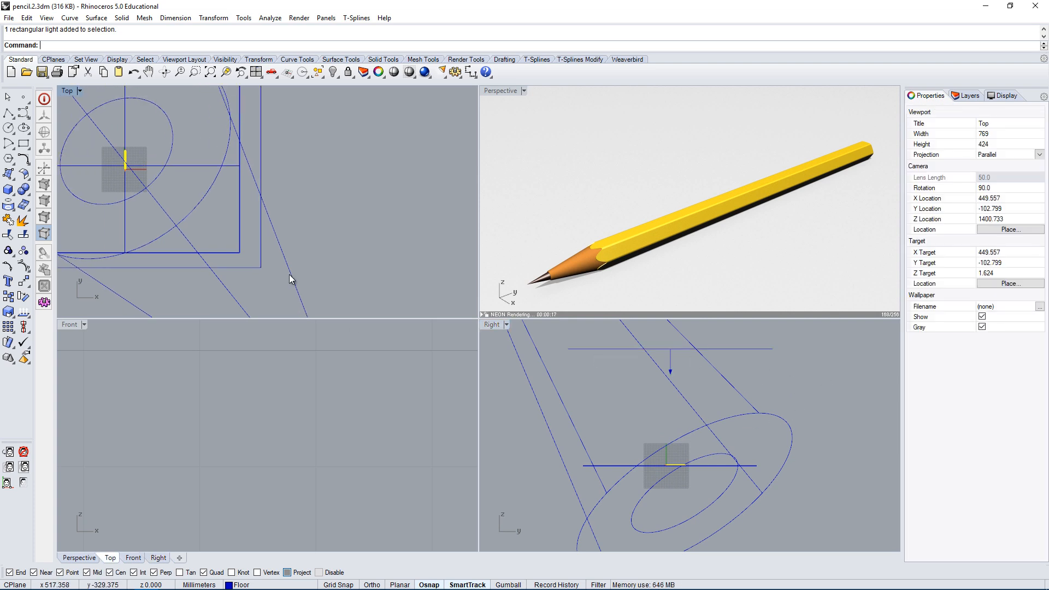
pyautogui.click(769, 348)
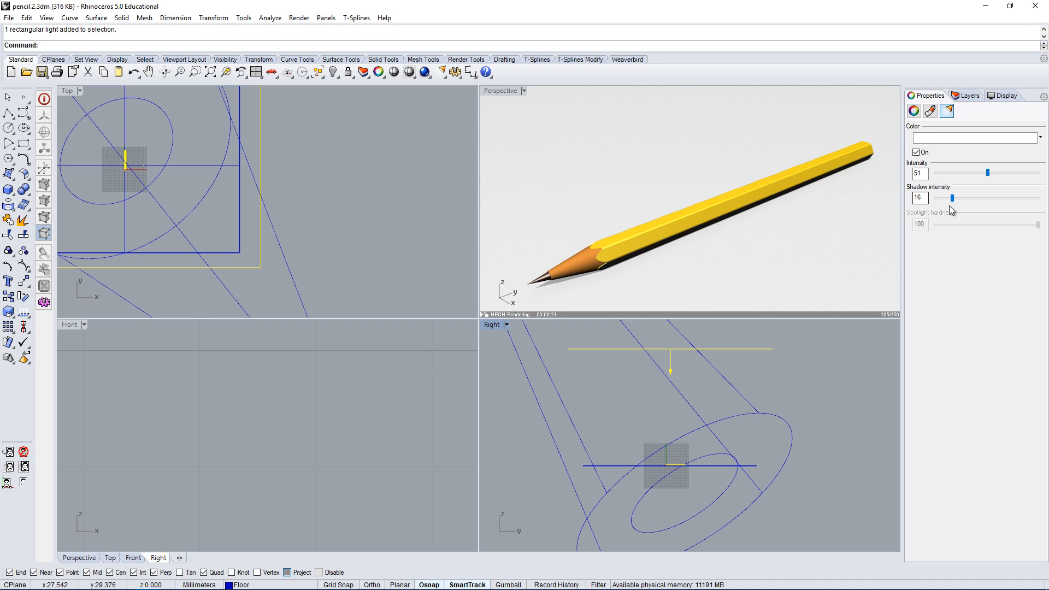
pyautogui.moveTo(953, 202); pyautogui.dragTo(936, 199)
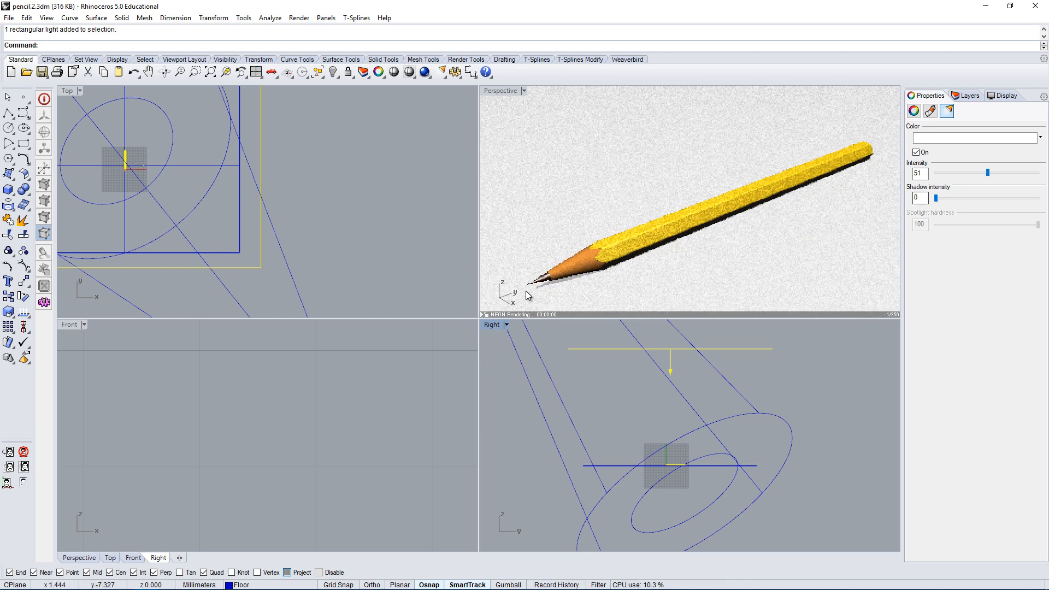
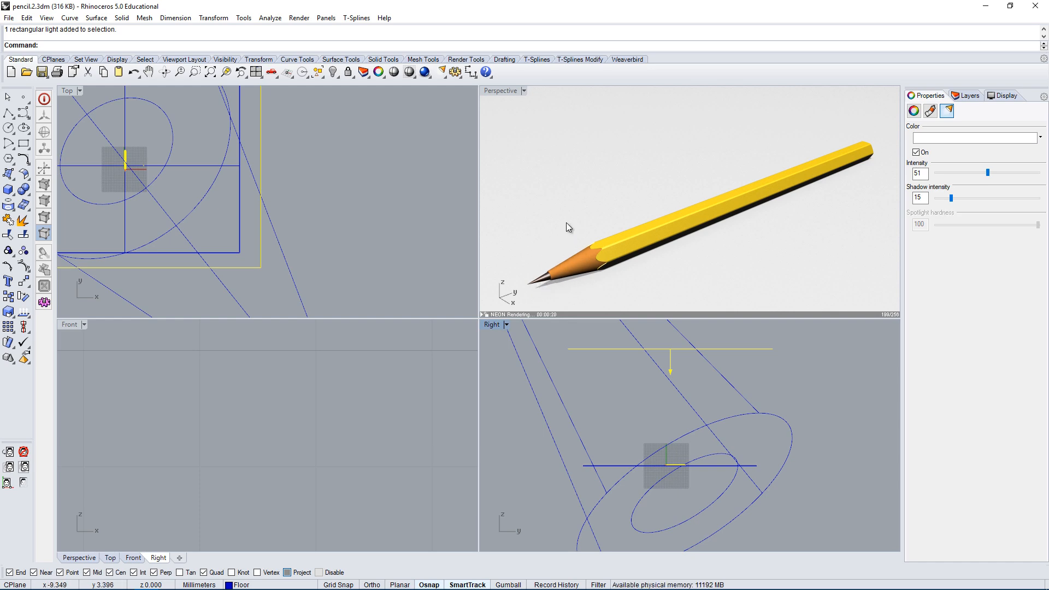
# - Set the overhead rectangular light's shadow intensity to 20
pyautogui.moveTo(684, 173); pyautogui.dragTo(686, 192, button='right')
pyautogui.scroll(-6, 686, 191)
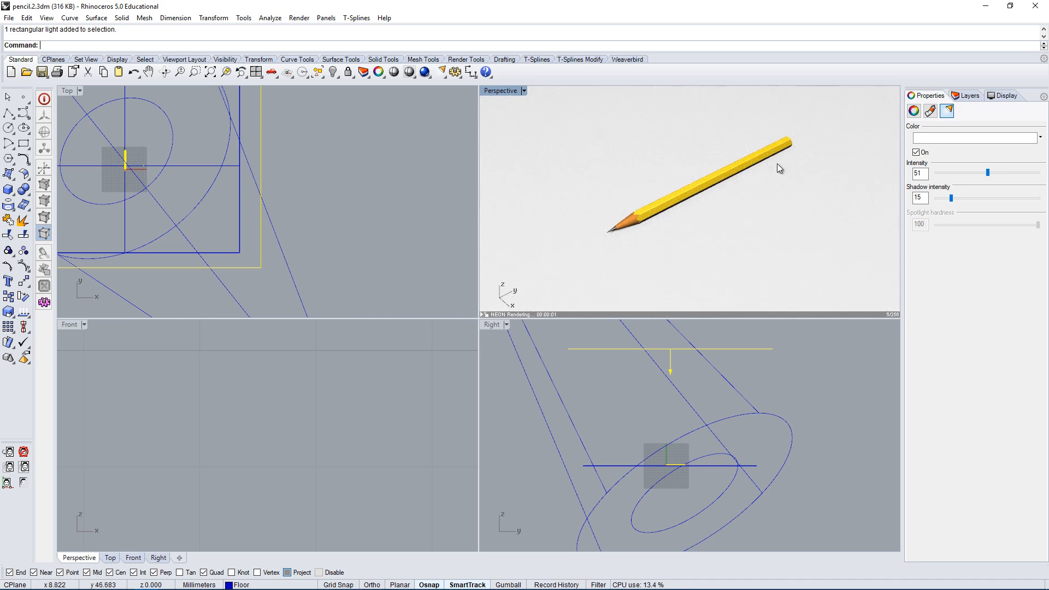
pyautogui.scroll(2, 792, 141)
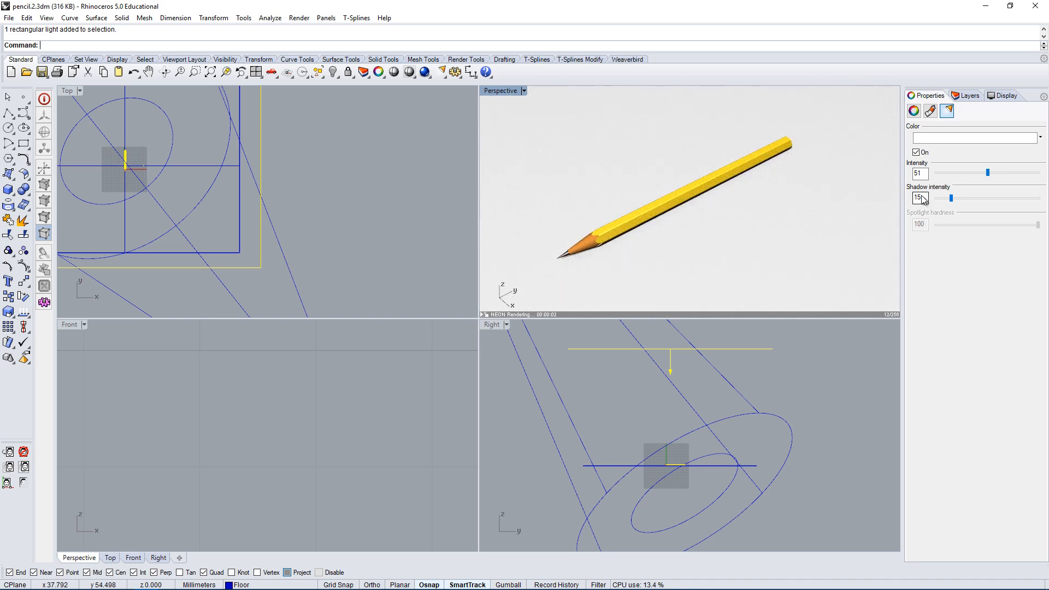
pyautogui.moveTo(952, 203); pyautogui.dragTo(927, 203)
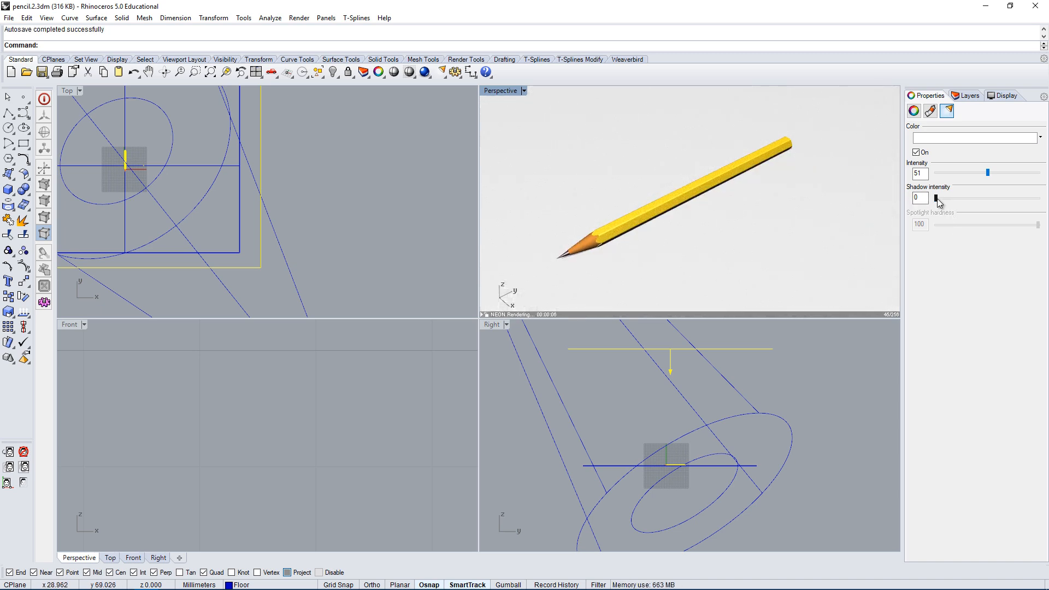
pyautogui.moveTo(939, 198); pyautogui.dragTo(958, 196)
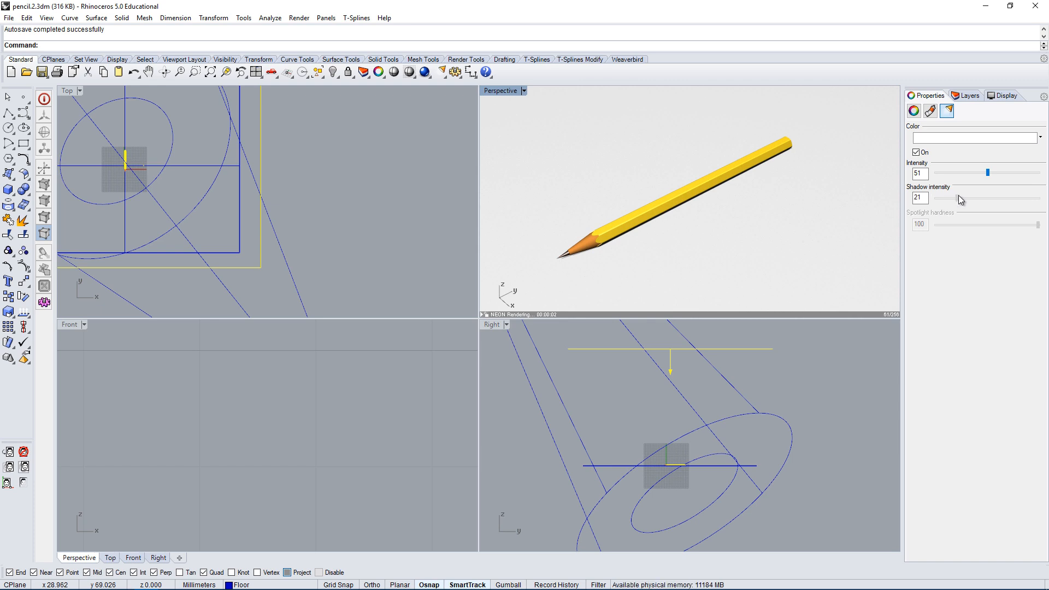
pyautogui.write('0')
pyautogui.click(923, 175)
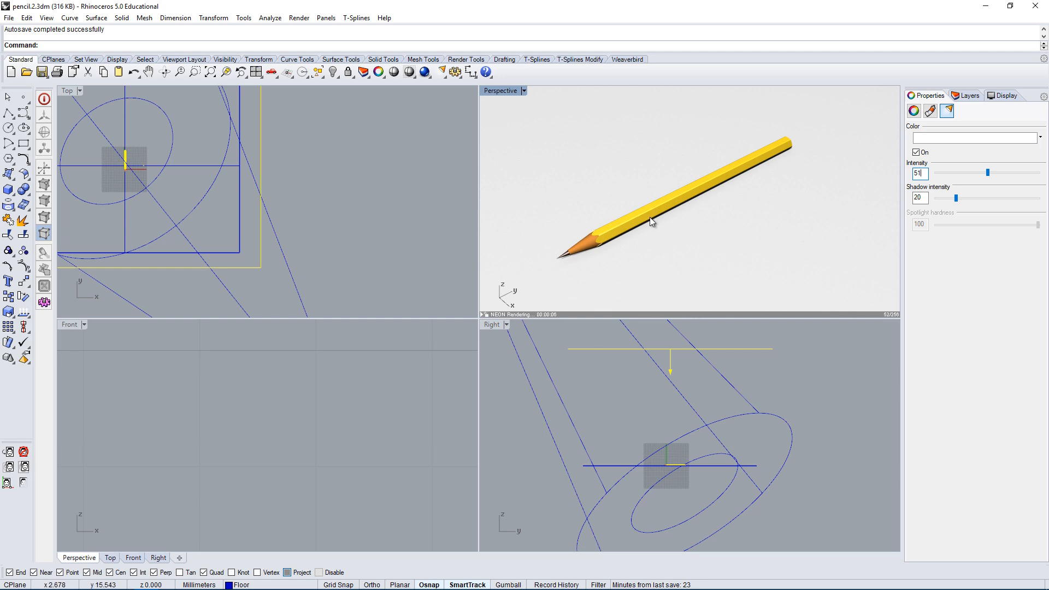
# - Select the wood polysurface at the pencil's sharpened tip, choosing it over the overlapping lead polysurface
pyautogui.scroll(5, 594, 257)
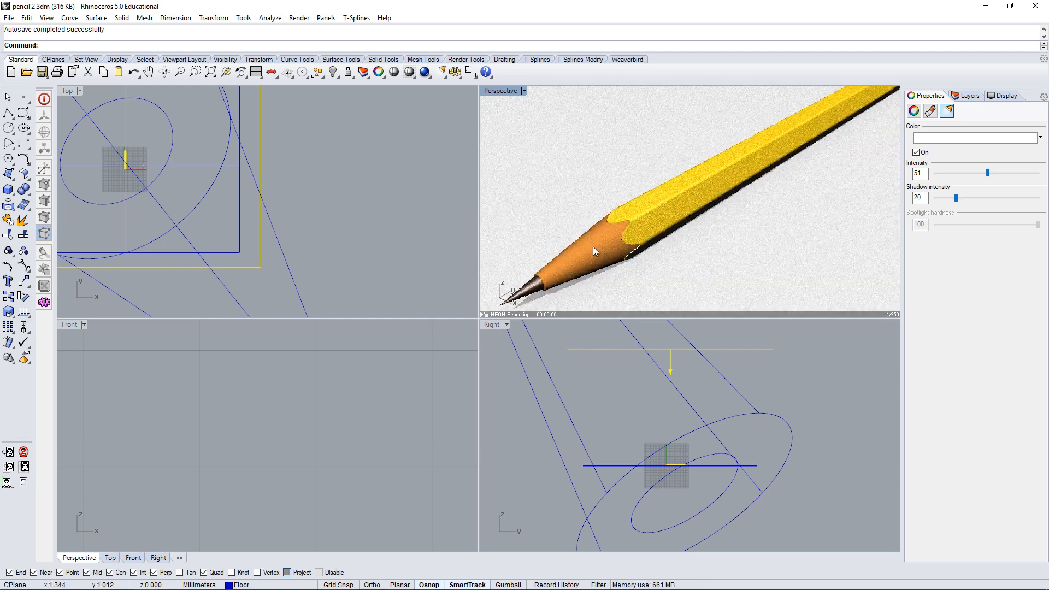
pyautogui.scroll(8, 593, 248)
pyautogui.moveTo(698, 230)
pyautogui.mouseDown(button='right')
pyautogui.moveTo(699, 109)
pyautogui.moveTo(717, 177)
pyautogui.mouseUp(button='right')
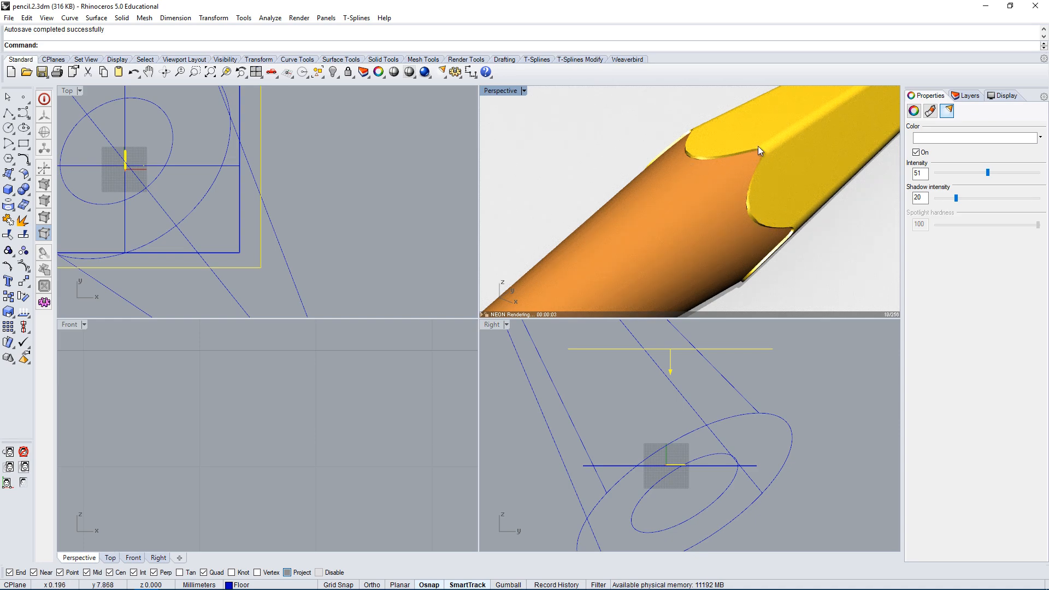
pyautogui.scroll(-10, 739, 178)
pyautogui.scroll(3, 746, 213)
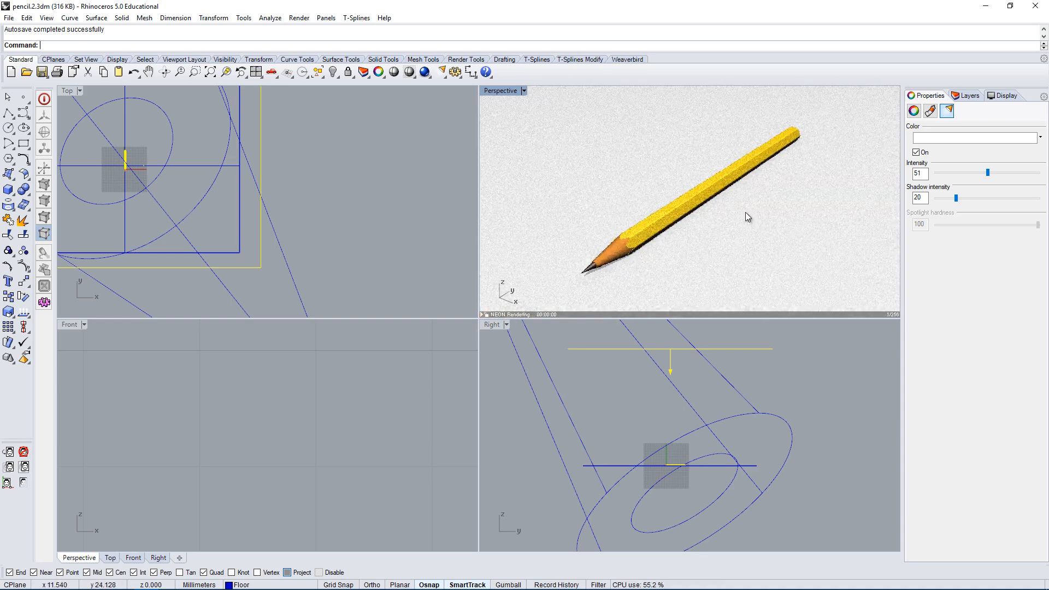
pyautogui.click(590, 245)
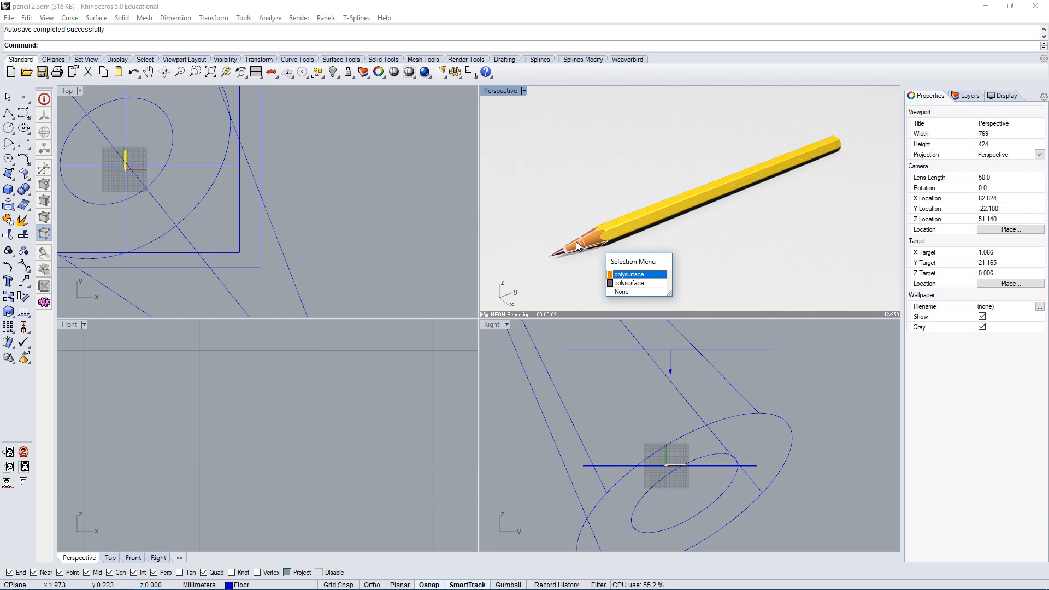
pyautogui.press('Escape')
pyautogui.click(597, 234)
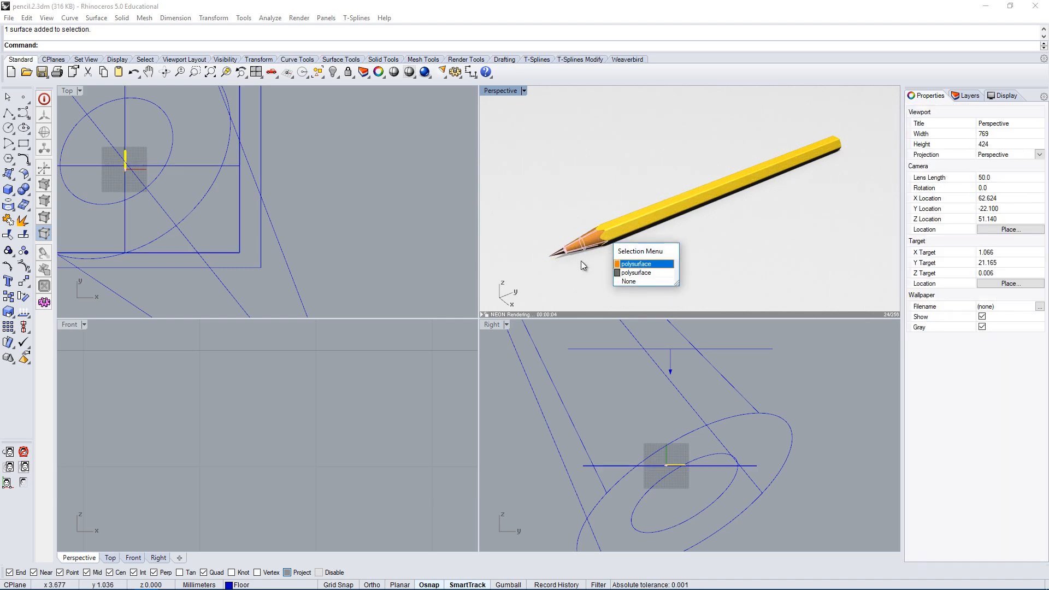
pyautogui.click(625, 265)
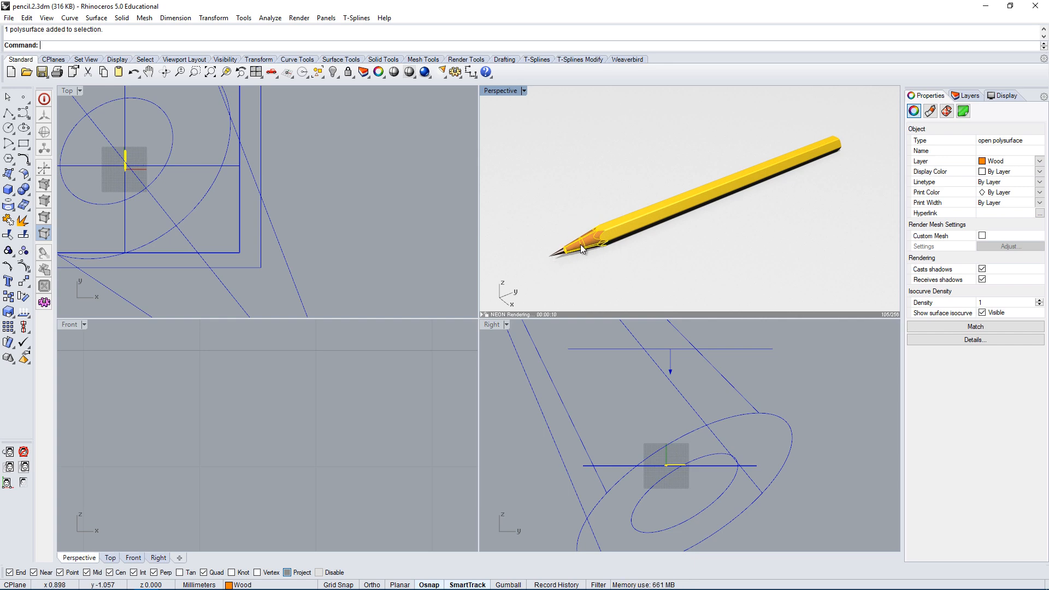
pyautogui.moveTo(606, 239)
pyautogui.mouseDown(button='right')
pyautogui.moveTo(627, 279)
pyautogui.moveTo(599, 251)
pyautogui.mouseUp(button='right')
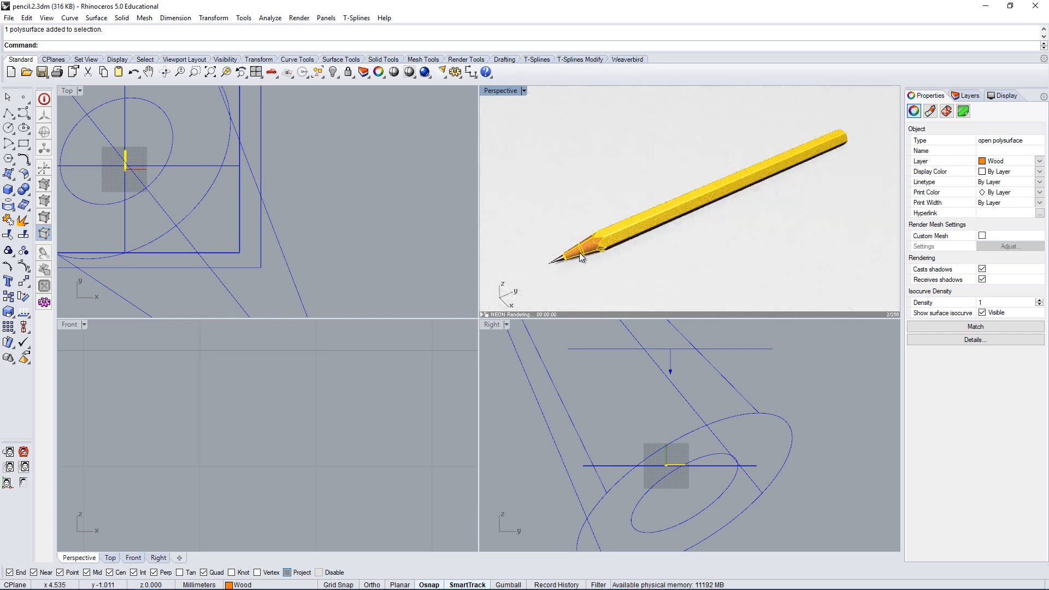
pyautogui.scroll(3, 569, 235)
pyautogui.click(549, 215)
pyautogui.scroll(4, 584, 244)
pyautogui.click(592, 254)
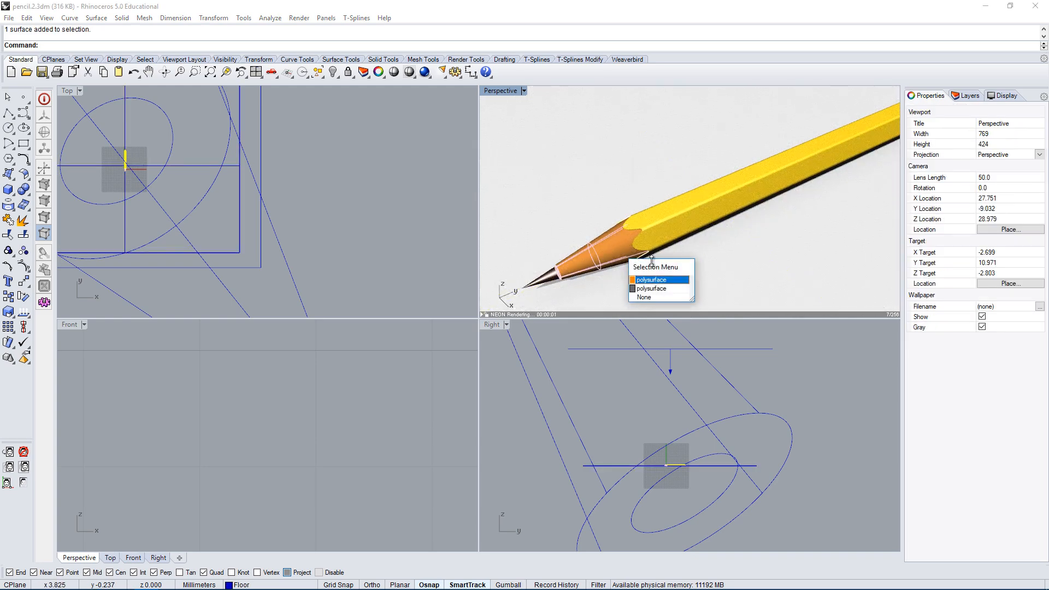
pyautogui.click(650, 280)
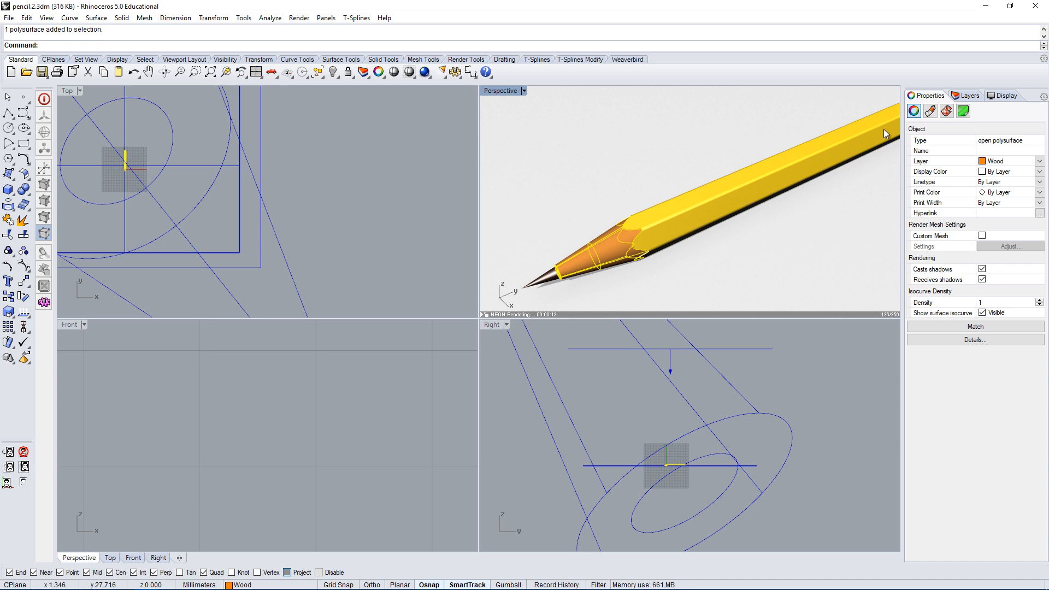
# - Switch the perspective view's display mode to Shaded and reselect the pencil's wood polysurface
pyautogui.click(1005, 95)
pyautogui.click(1023, 119)
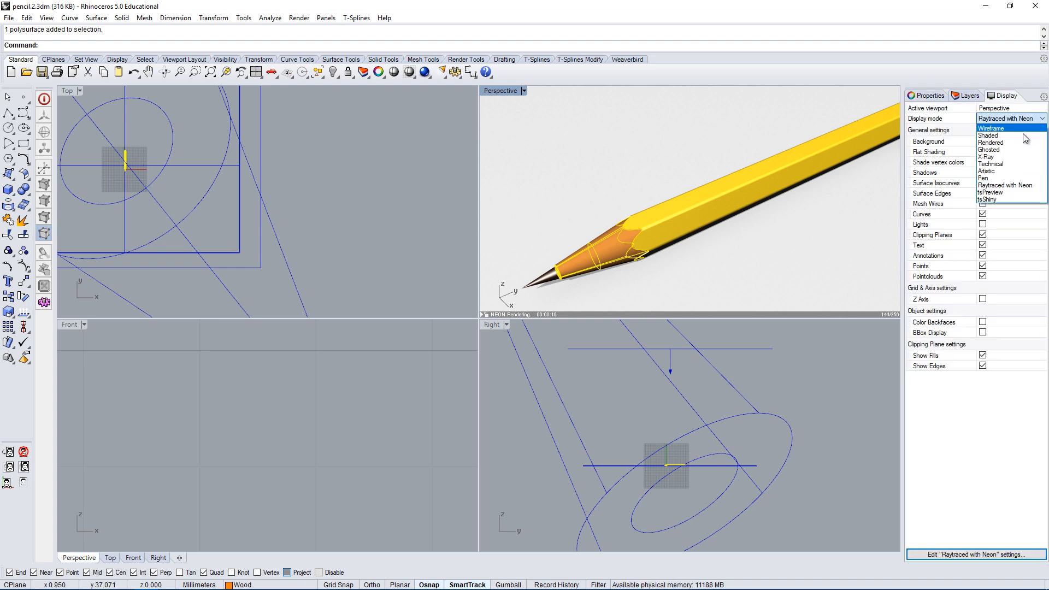
pyautogui.click(1022, 135)
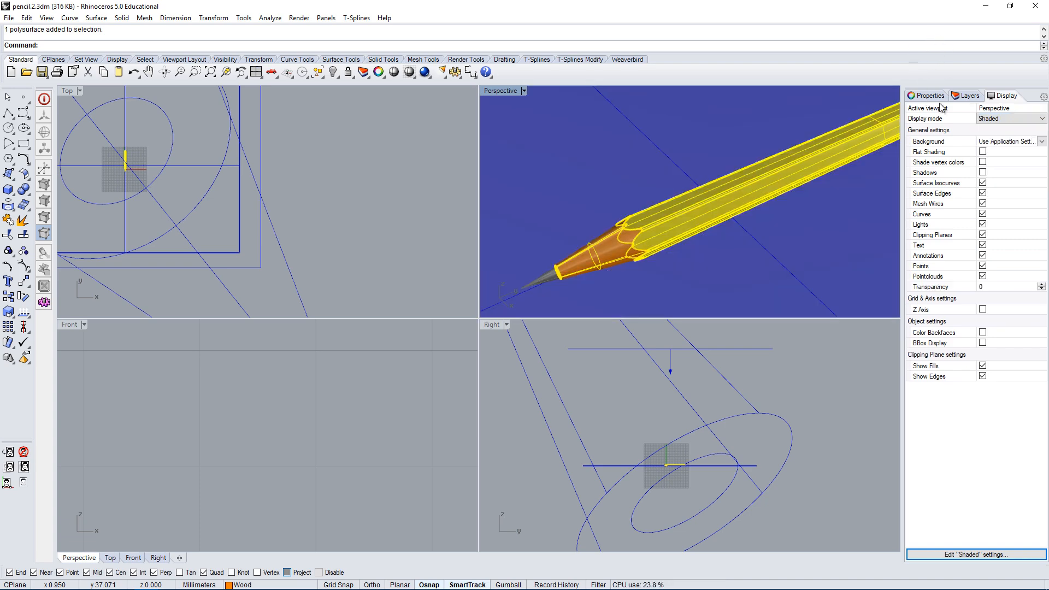
pyautogui.click(923, 97)
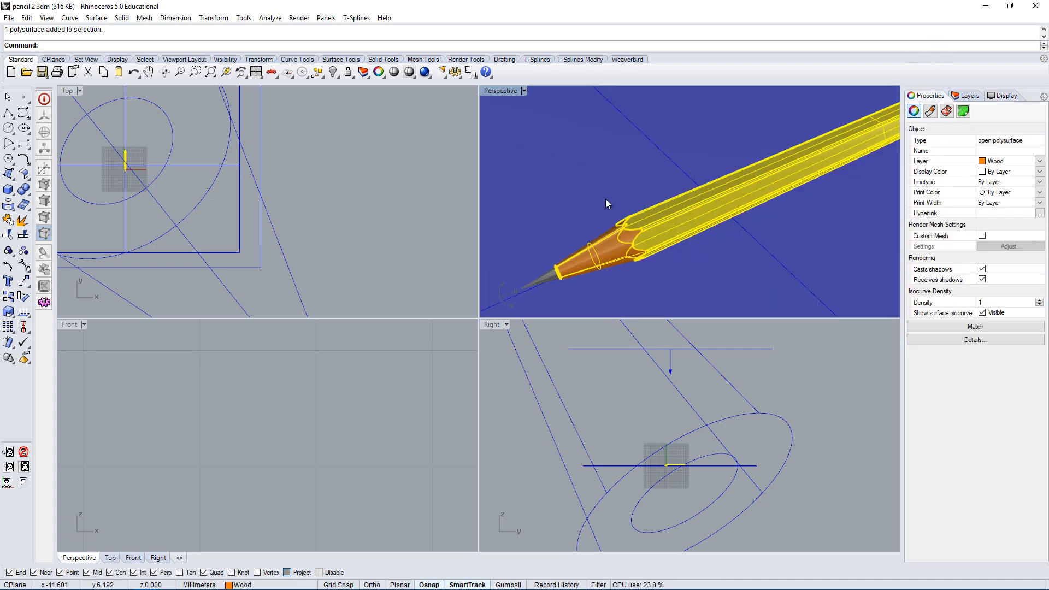
pyautogui.click(608, 255)
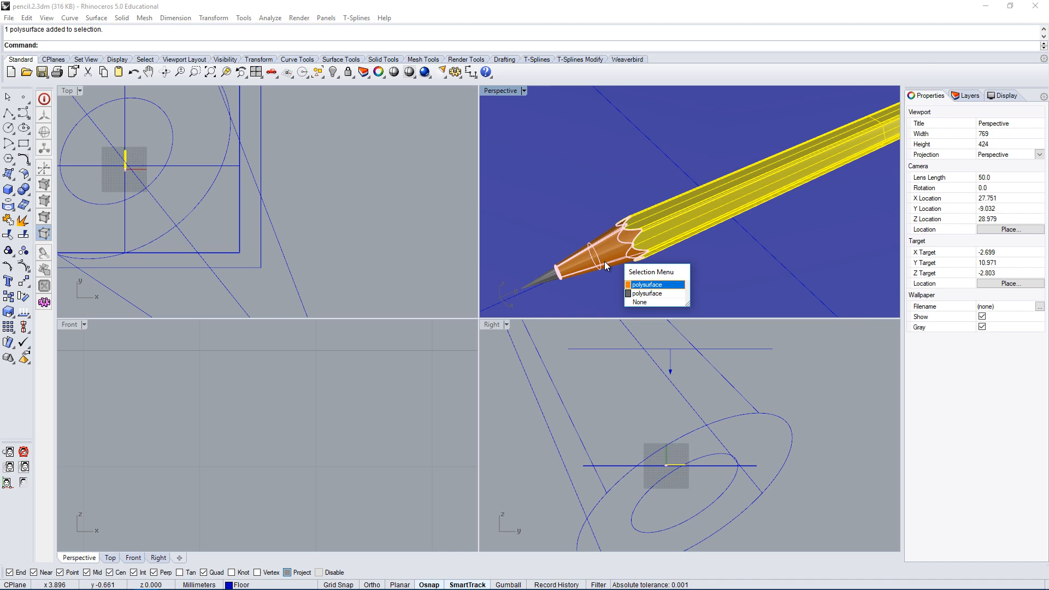
pyautogui.click(664, 285)
# - Examine the selected wood polysurface from the pencil's flat end and back around to the sharpened tip
pyautogui.scroll(-5, 664, 262)
pyautogui.moveTo(689, 208); pyautogui.dragTo(653, 146, button='right')
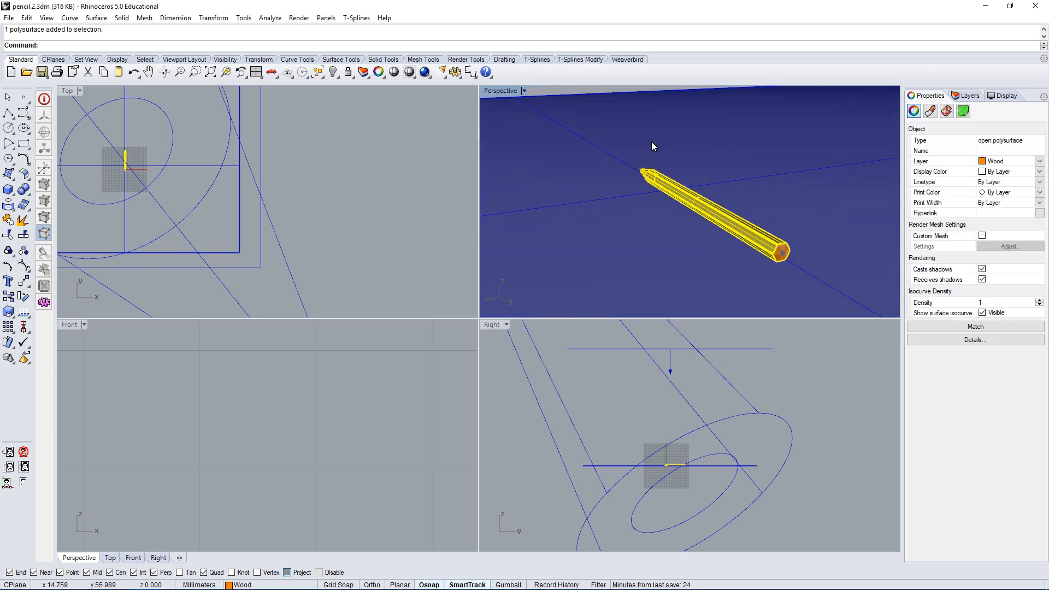
pyautogui.scroll(3, 765, 244)
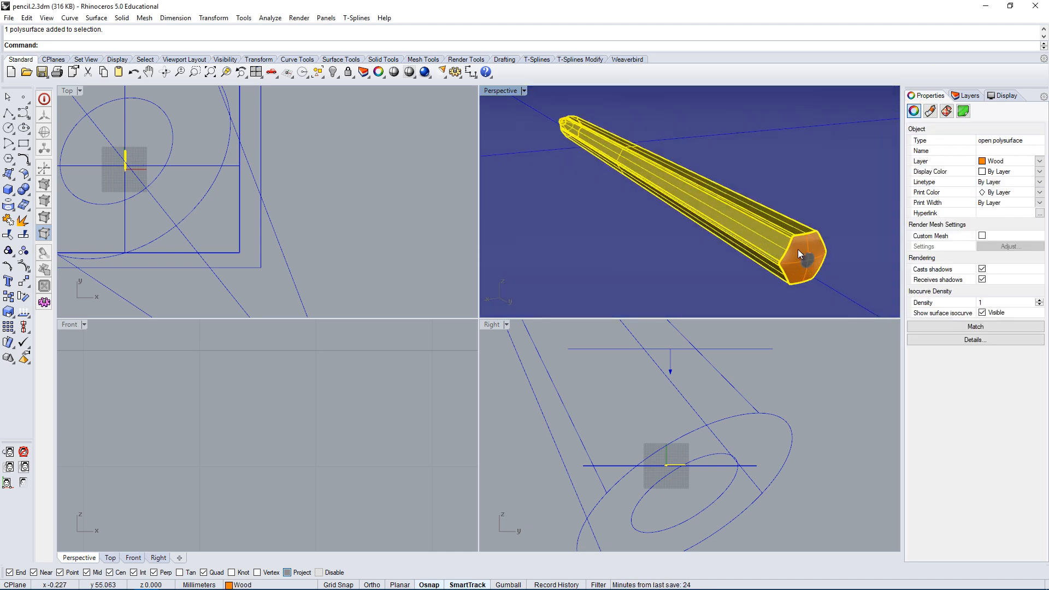
pyautogui.keyDown('shift'); pyautogui.click(798, 249); pyautogui.keyUp('shift')
pyautogui.click(822, 278)
pyautogui.moveTo(644, 241); pyautogui.dragTo(785, 199, button='right')
pyautogui.scroll(-5, 608, 205)
pyautogui.scroll(8, 631, 193)
pyautogui.moveTo(633, 195)
pyautogui.mouseDown(button='right')
pyautogui.moveTo(667, 211)
pyautogui.moveTo(770, 196)
pyautogui.moveTo(748, 190)
pyautogui.mouseUp(button='right')
# - Start adding a new material for the wood polysurface and open the Wood folder of the render content library
pyautogui.click(930, 112)
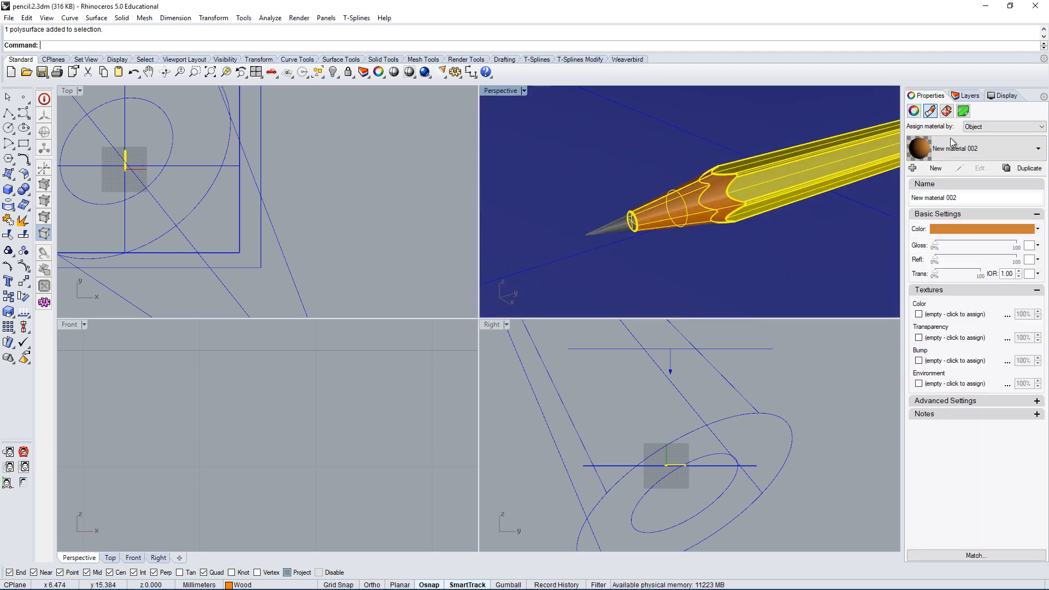
pyautogui.click(988, 149)
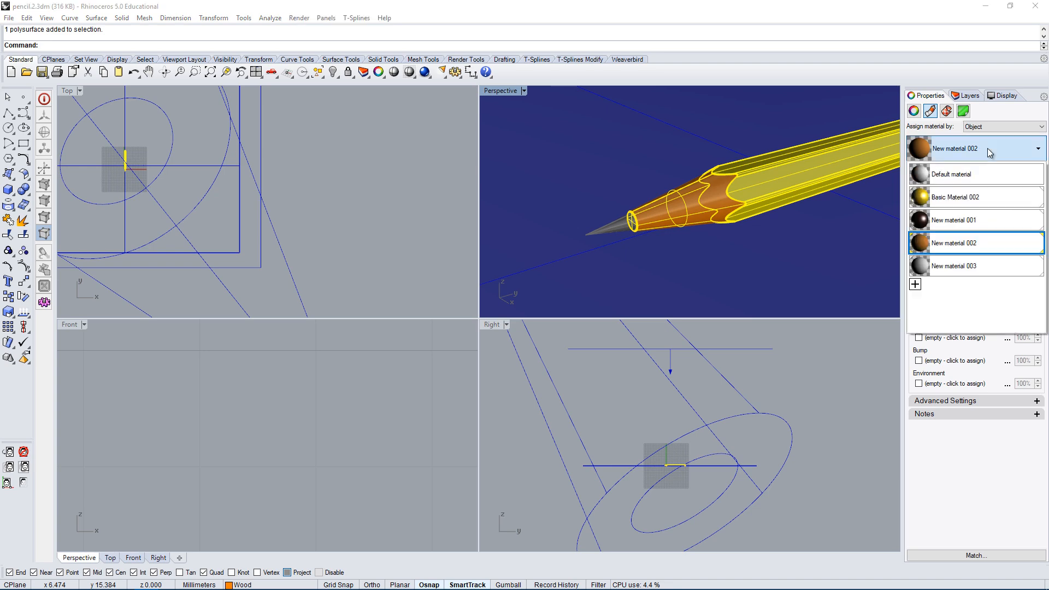
pyautogui.click(959, 243)
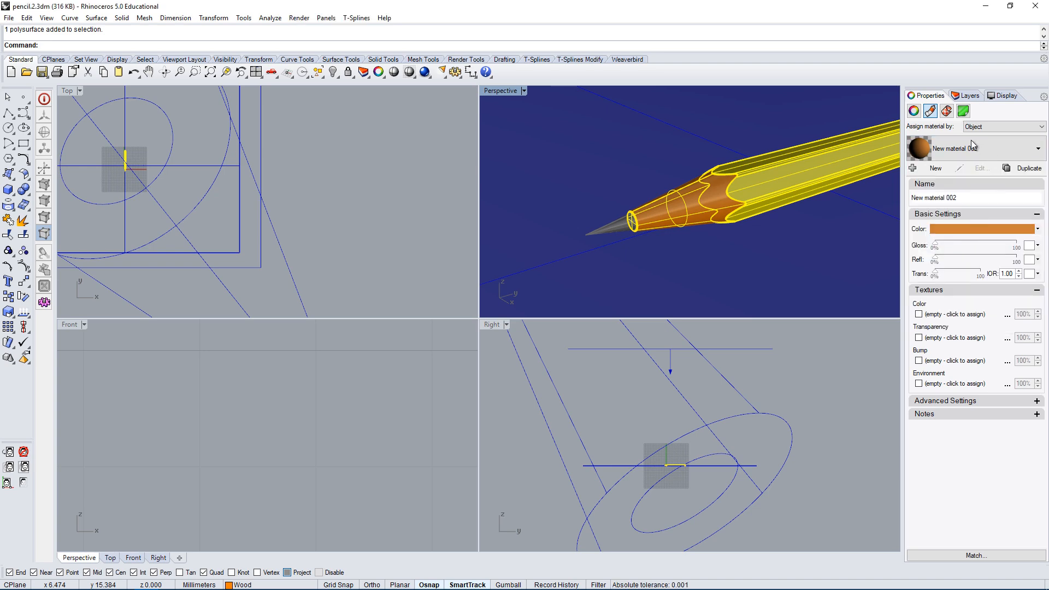
pyautogui.click(944, 169)
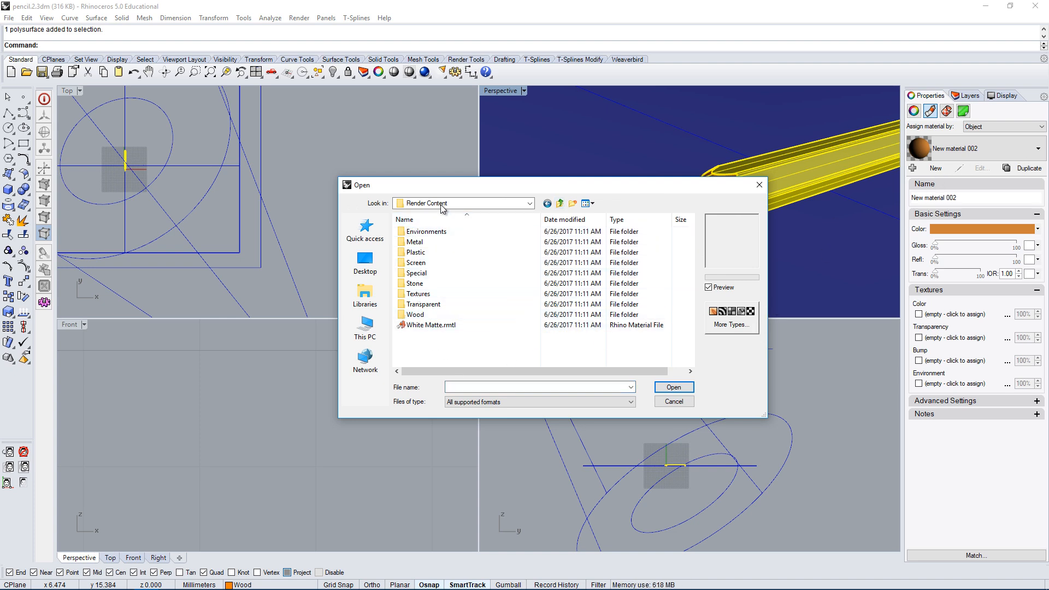
pyautogui.doubleClick(416, 315)
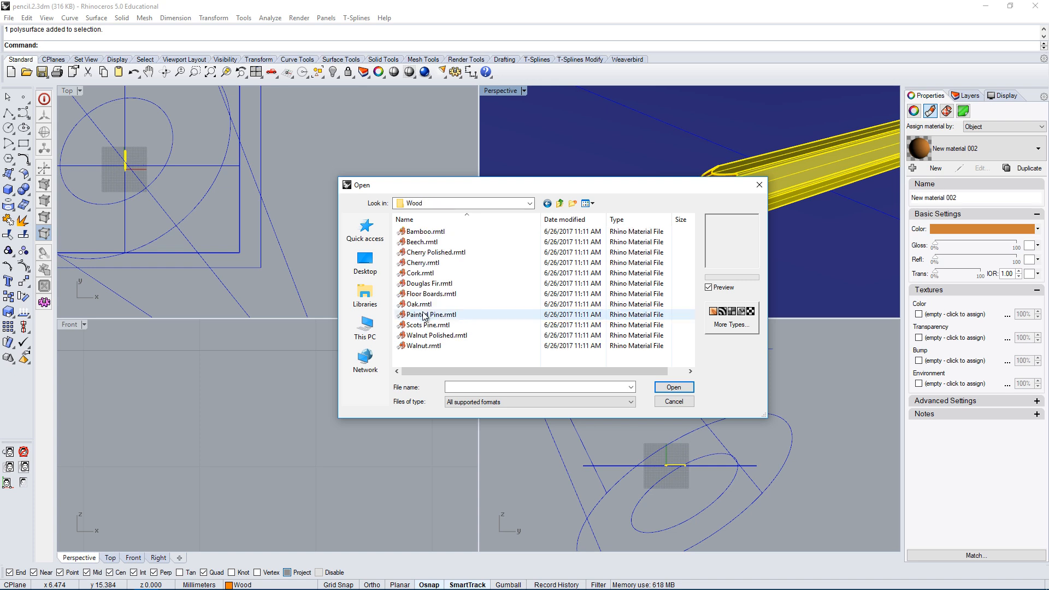
# - Preview the wood materials in the library folder one after another, from Walnut through Oak, Cork and Cherry to Beech
pyautogui.click(434, 345)
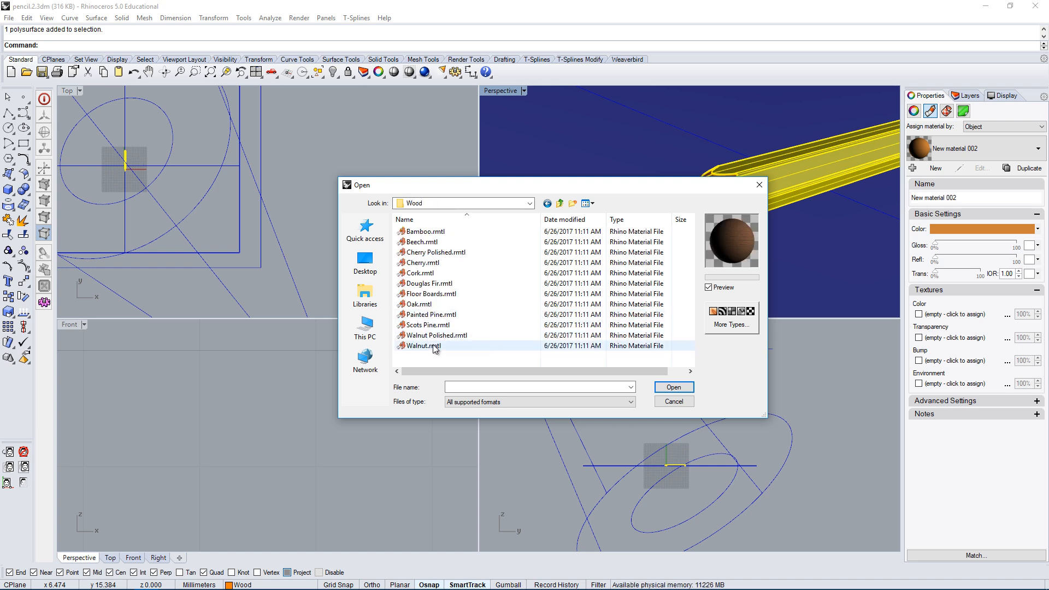
pyautogui.click(424, 337)
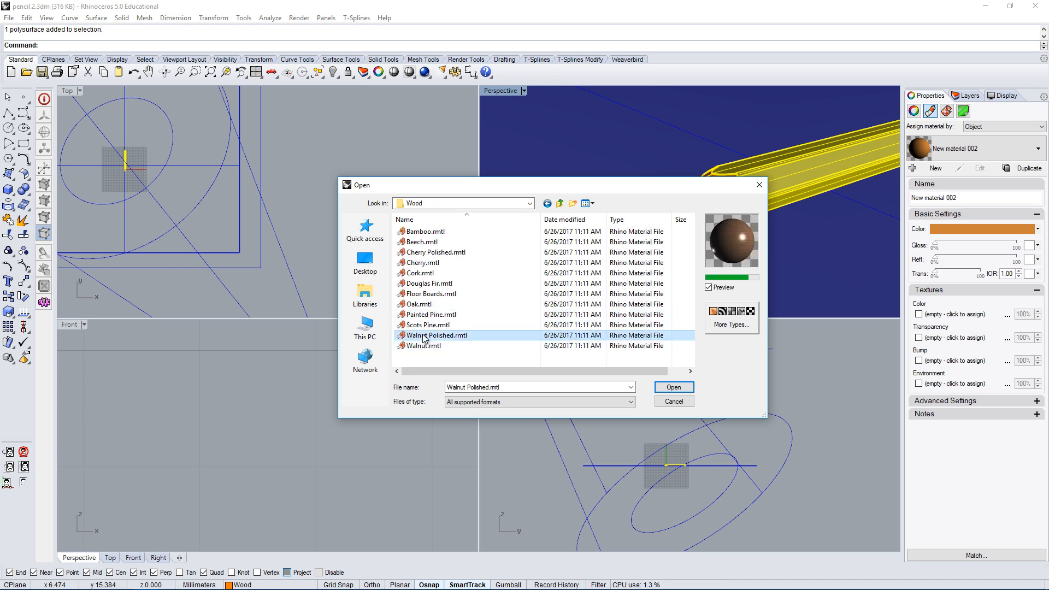
pyautogui.click(434, 324)
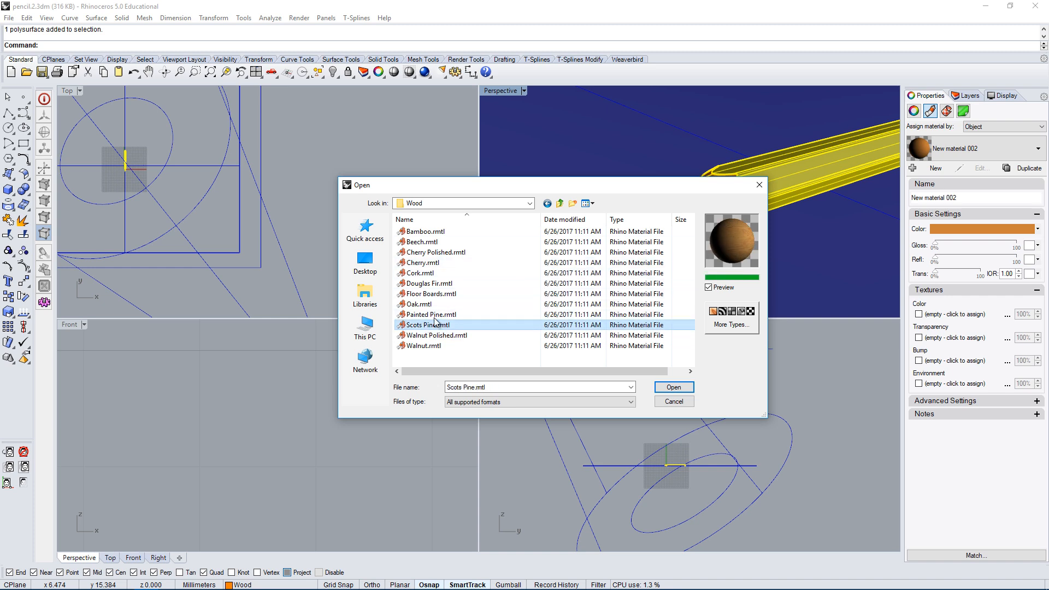
pyautogui.click(435, 317)
pyautogui.click(429, 305)
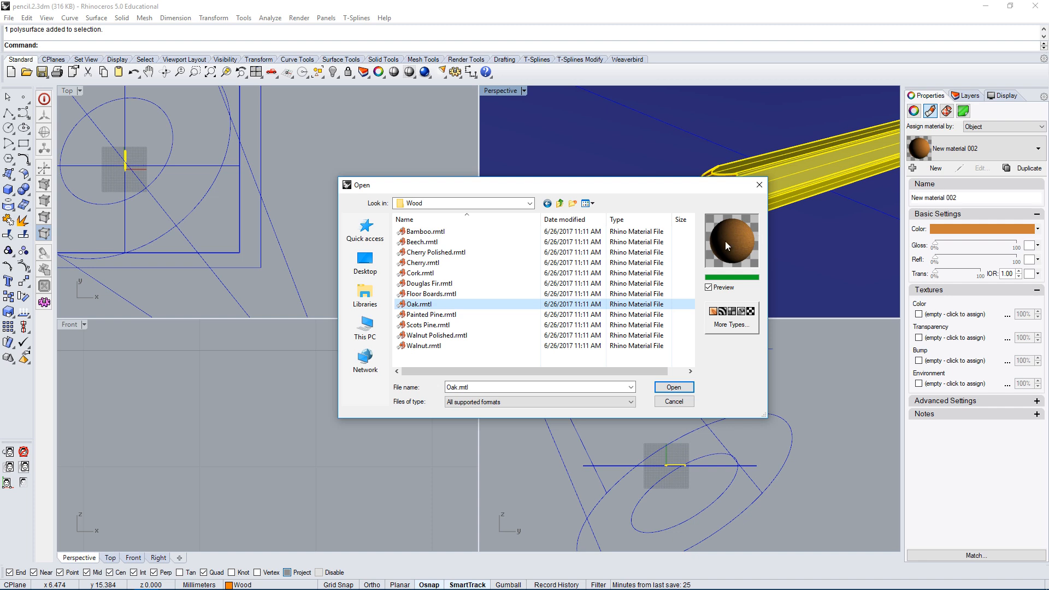
pyautogui.click(425, 295)
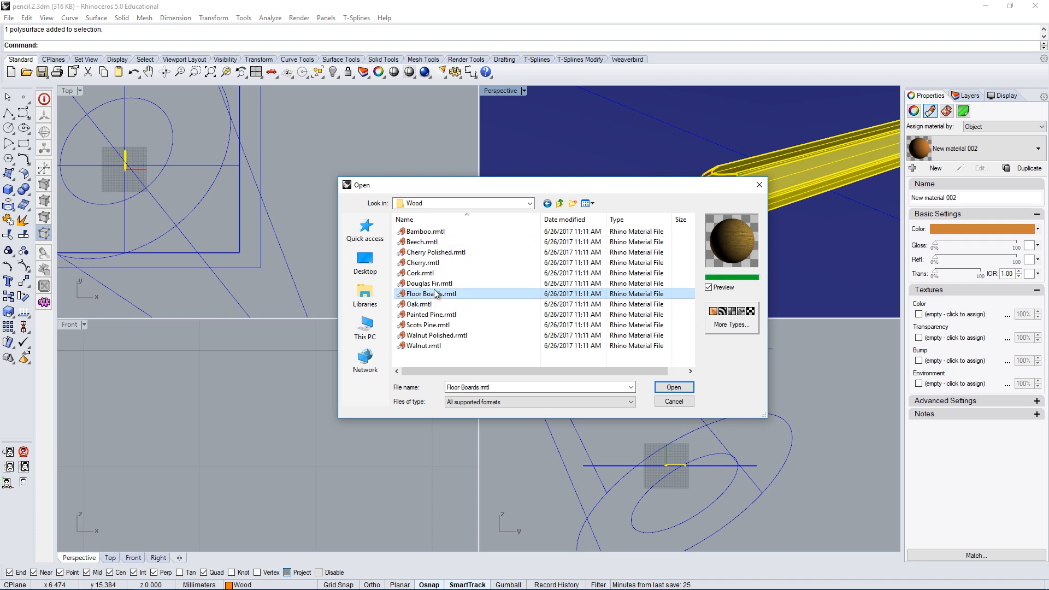
pyautogui.click(435, 284)
pyautogui.click(421, 274)
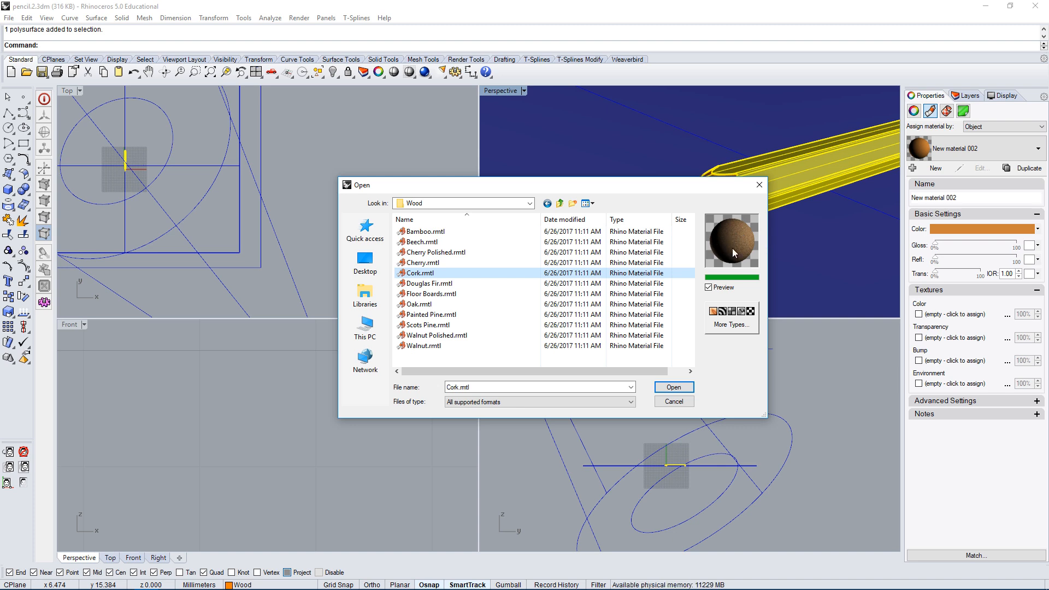
pyautogui.click(424, 263)
pyautogui.click(432, 252)
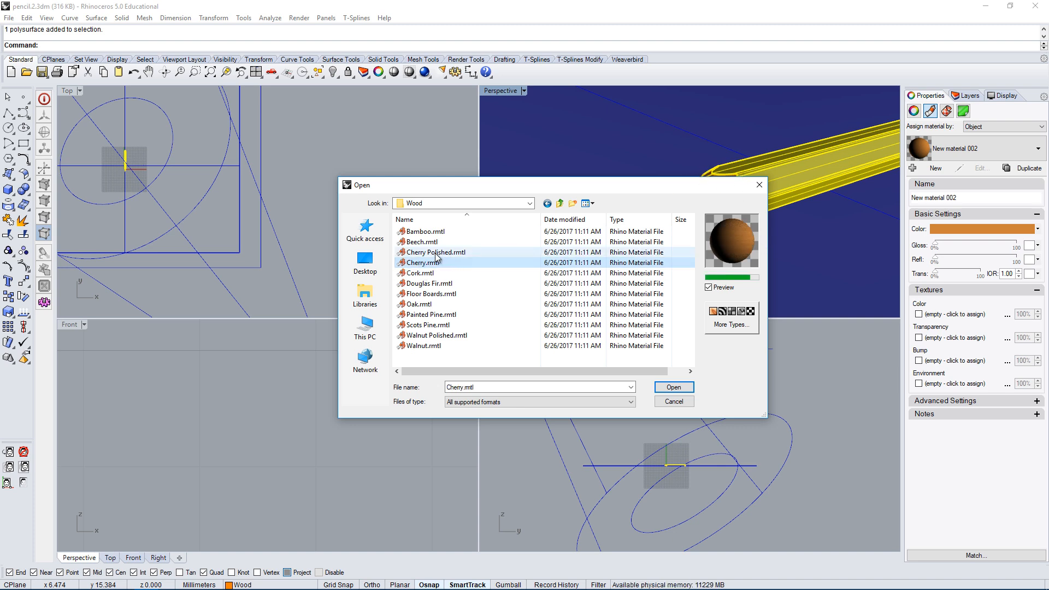
pyautogui.click(426, 243)
# - Load the Bamboo.rmtl material from the Wood folder and assign it to the pencil's wood polysurface
pyautogui.click(423, 234)
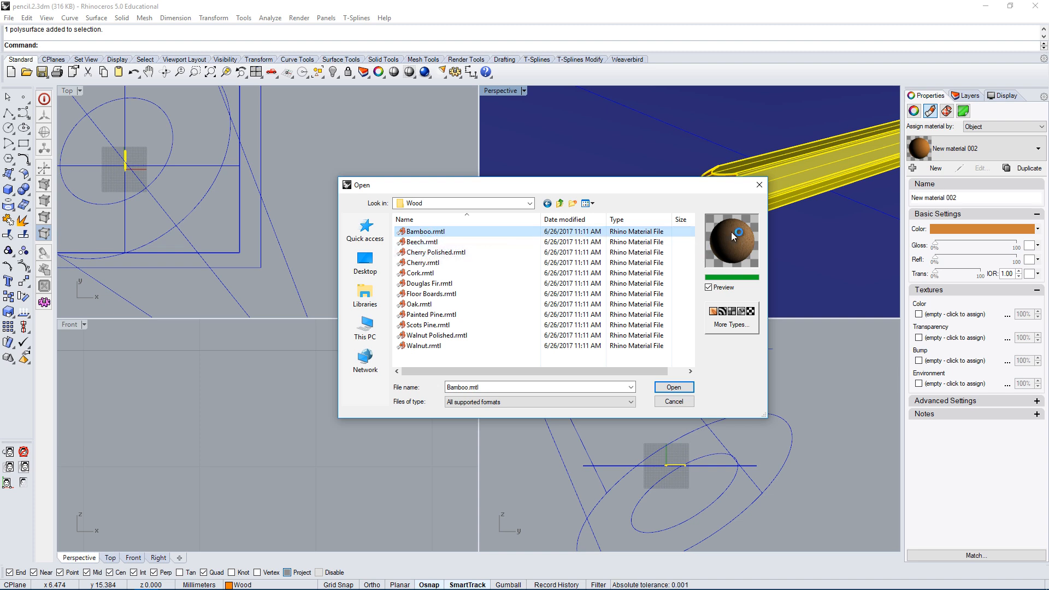
pyautogui.moveTo(693, 189); pyautogui.dragTo(696, 157)
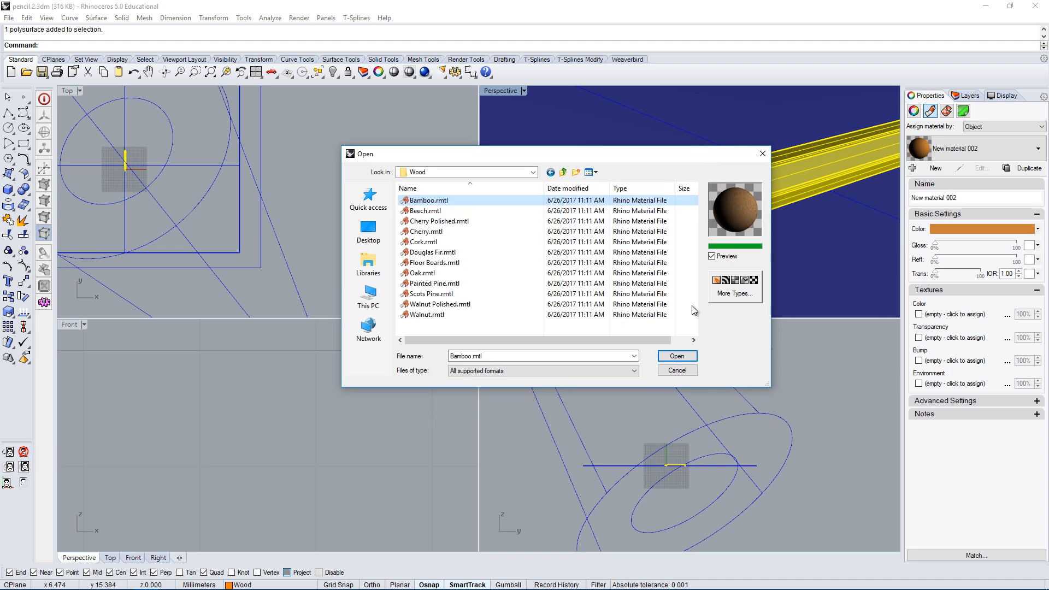
pyautogui.click(676, 354)
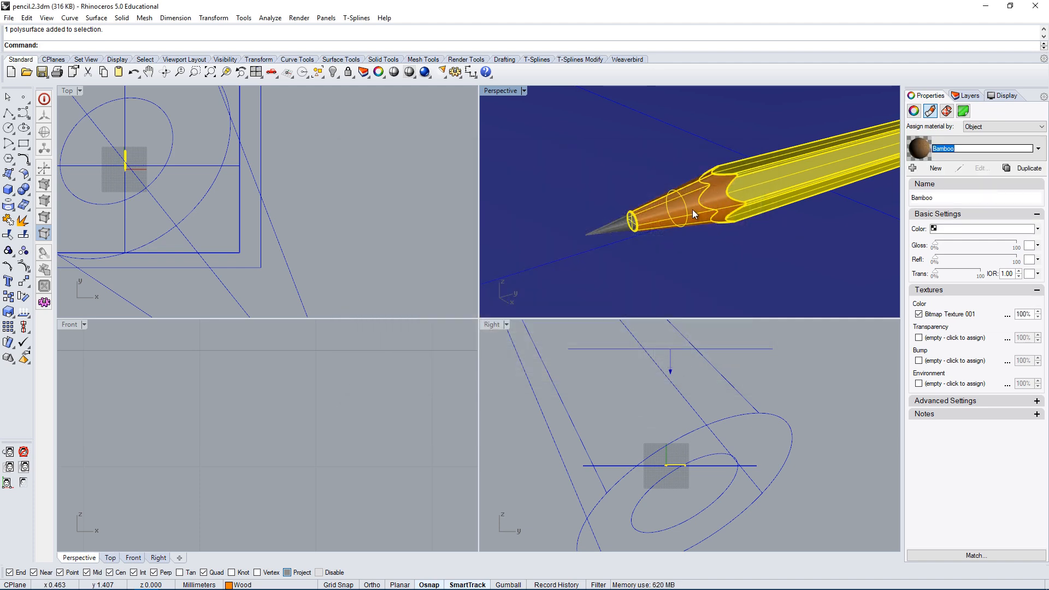
# - Set the perspective view's display mode to Raytraced with Neon and maximize that viewport
pyautogui.click(1004, 95)
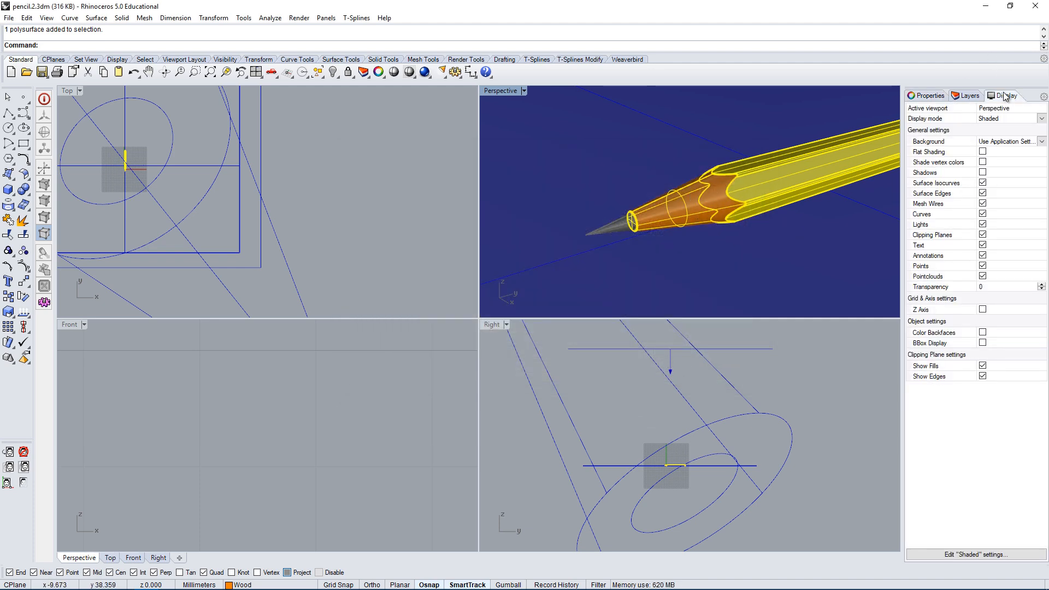
pyautogui.click(1022, 148)
pyautogui.click(1021, 143)
pyautogui.click(980, 153)
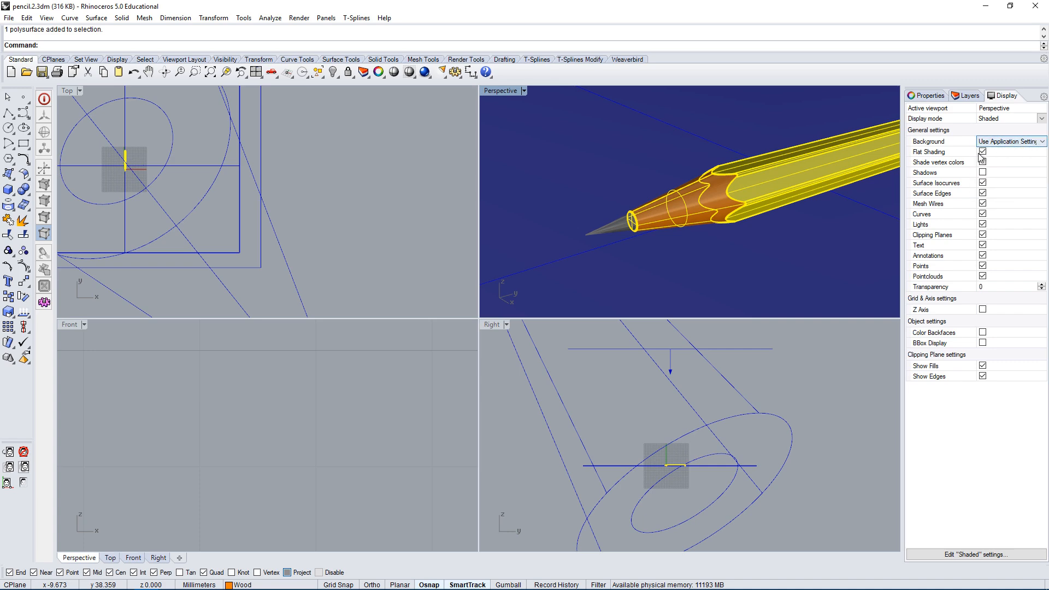
pyautogui.click(980, 153)
pyautogui.click(1008, 143)
pyautogui.click(1021, 126)
pyautogui.click(994, 186)
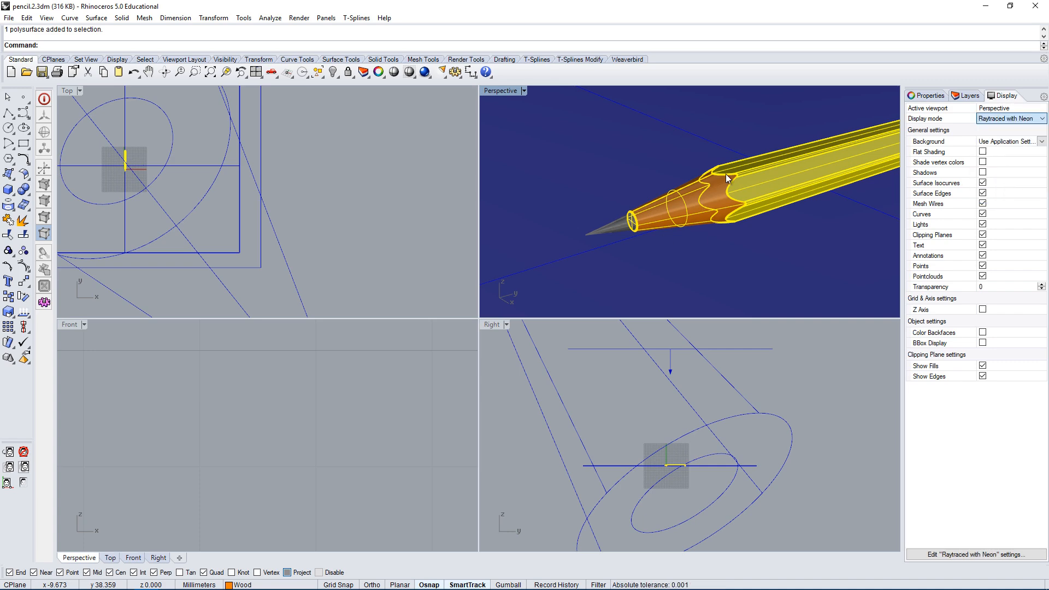
pyautogui.hotkey('ctrl', 'm')
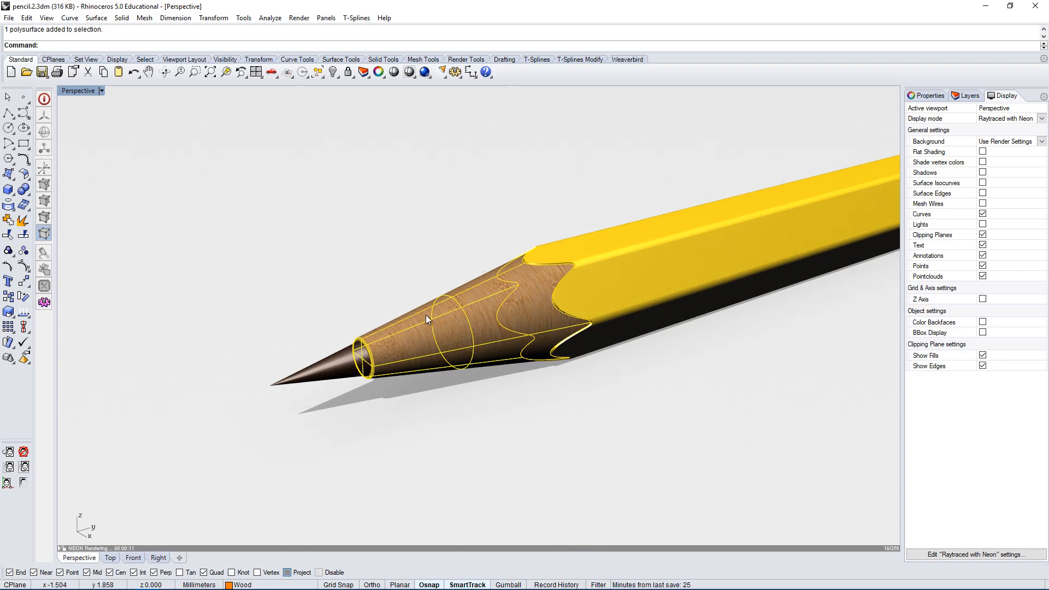
pyautogui.click(965, 96)
pyautogui.click(917, 97)
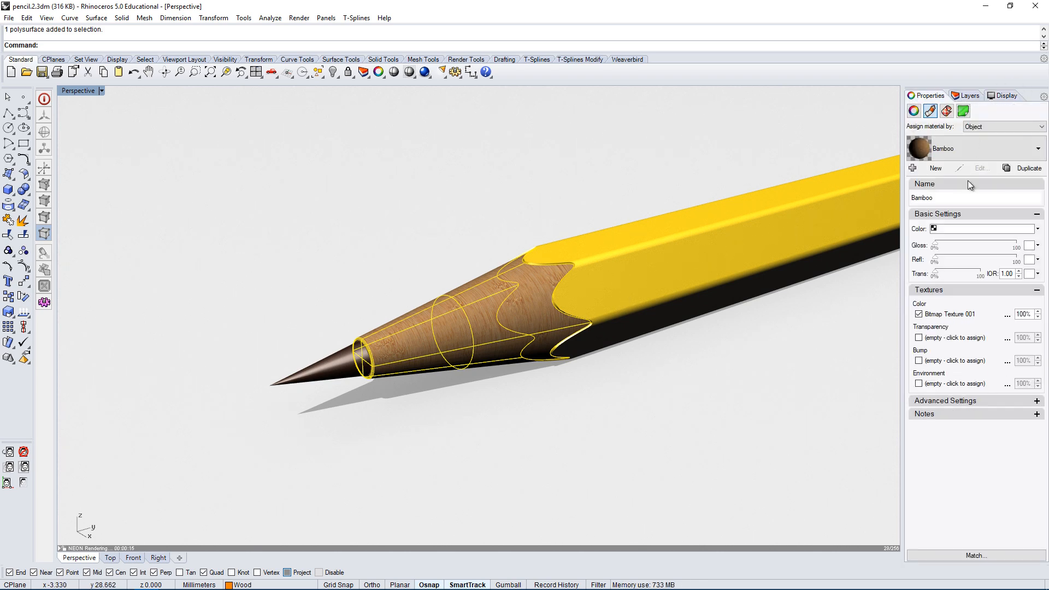
pyautogui.click(932, 229)
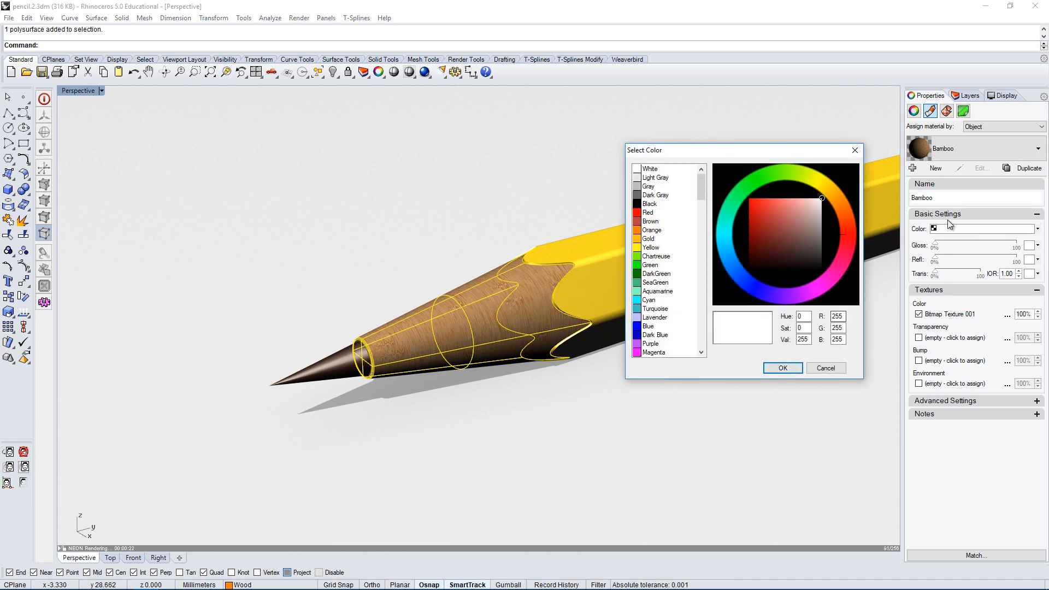
pyautogui.click(783, 367)
pyautogui.click(1038, 229)
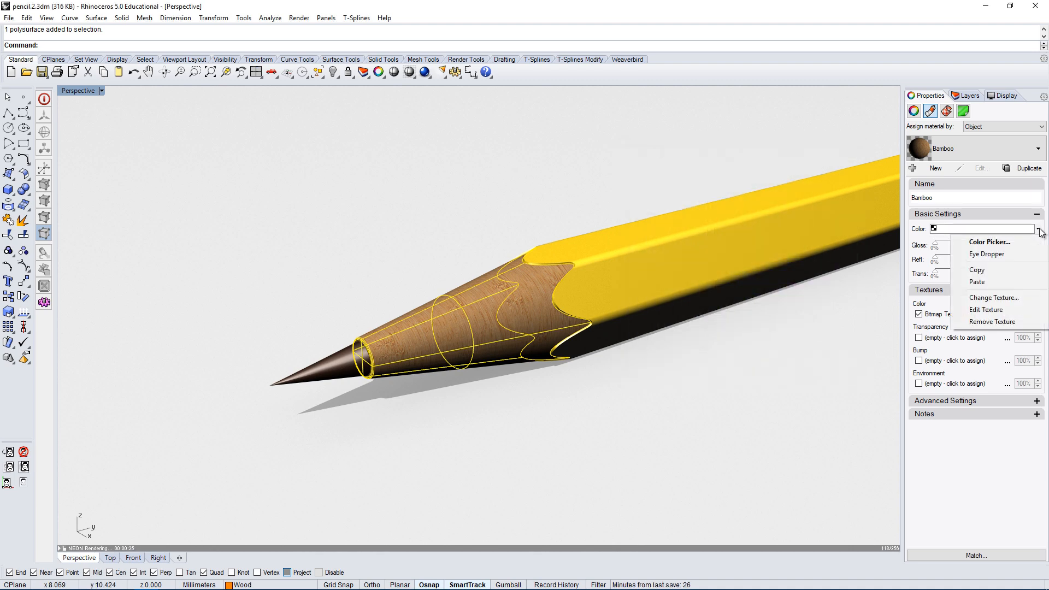
pyautogui.click(999, 297)
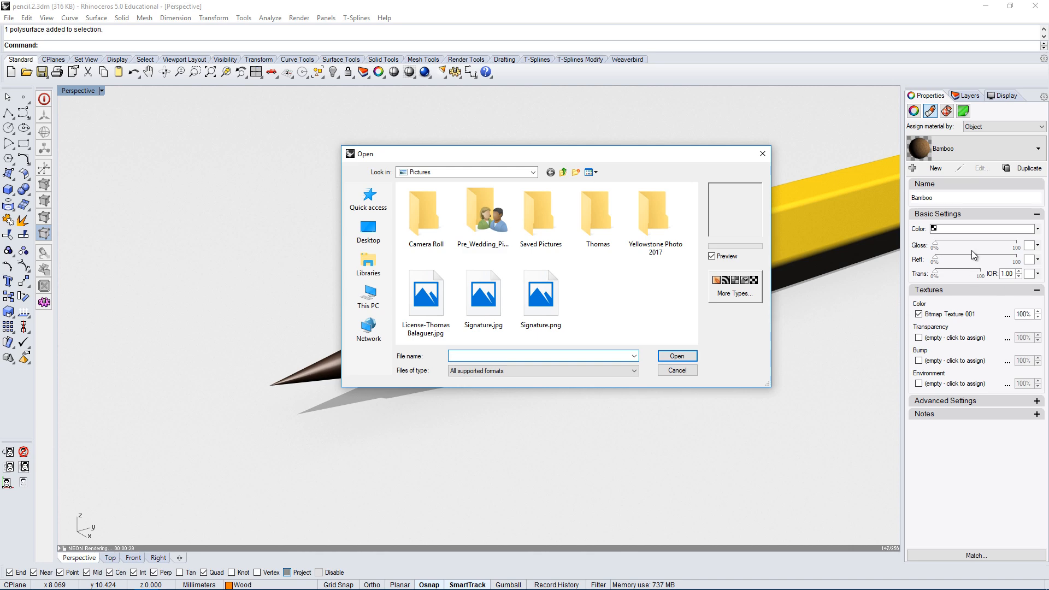
pyautogui.click(675, 370)
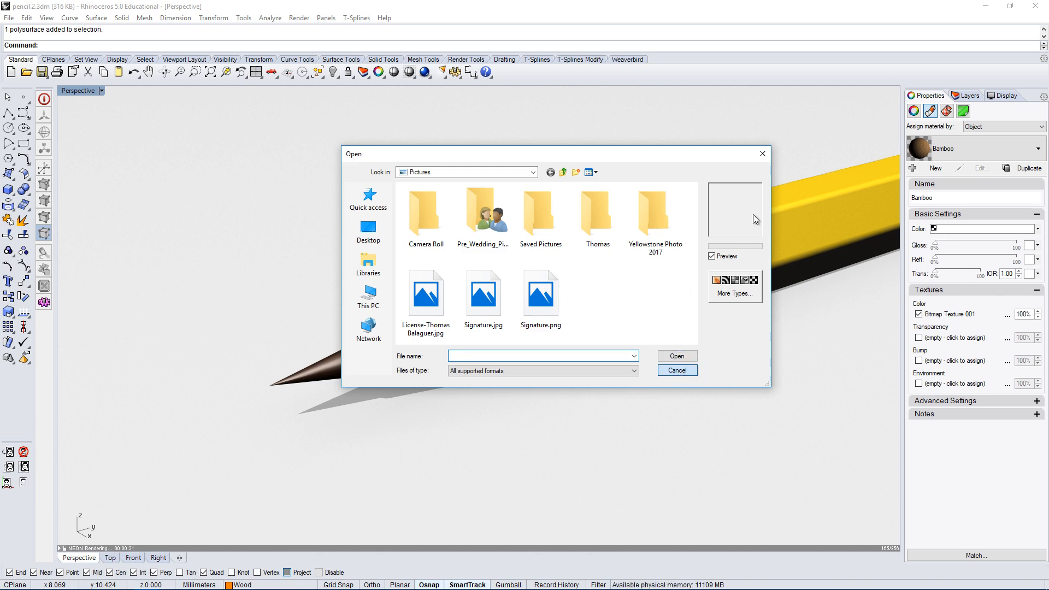
# - Reselect the wood polysurface at the pencil's sharpened tip, choosing it over the overlapping polysurface
pyautogui.click(787, 137)
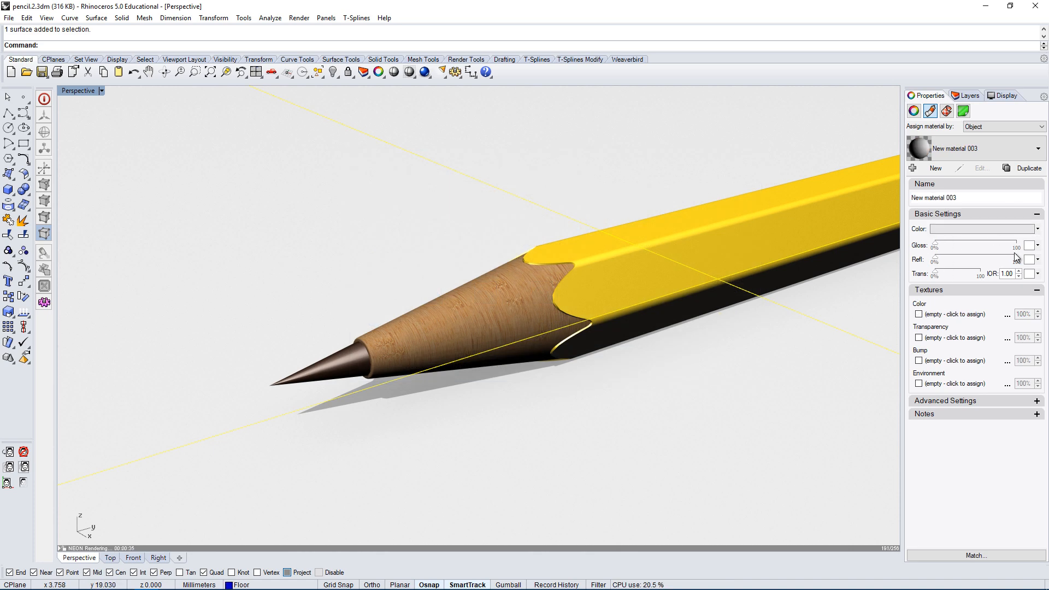
pyautogui.click(520, 300)
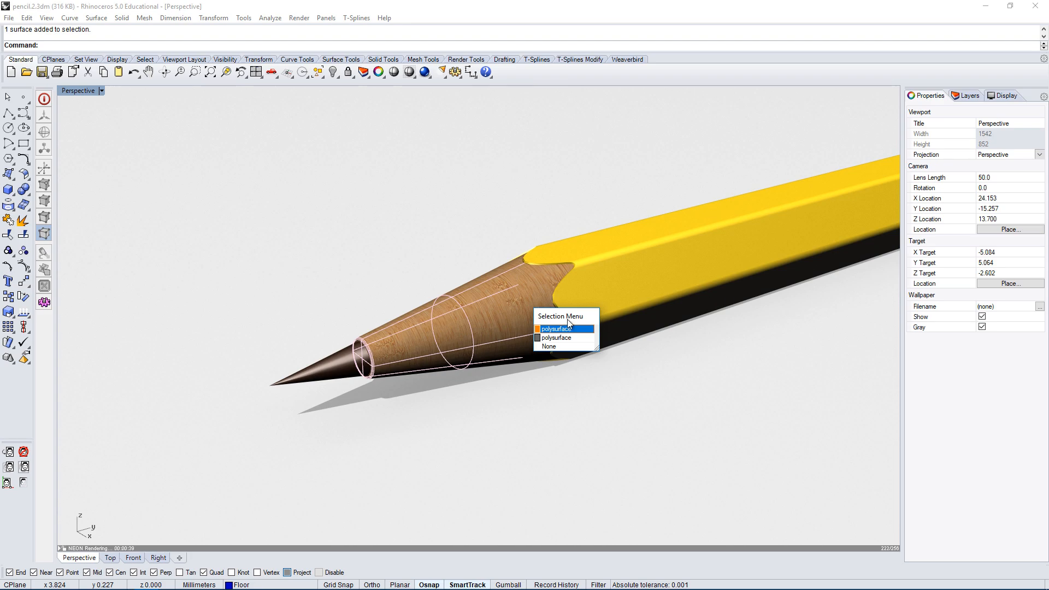
pyautogui.click(563, 329)
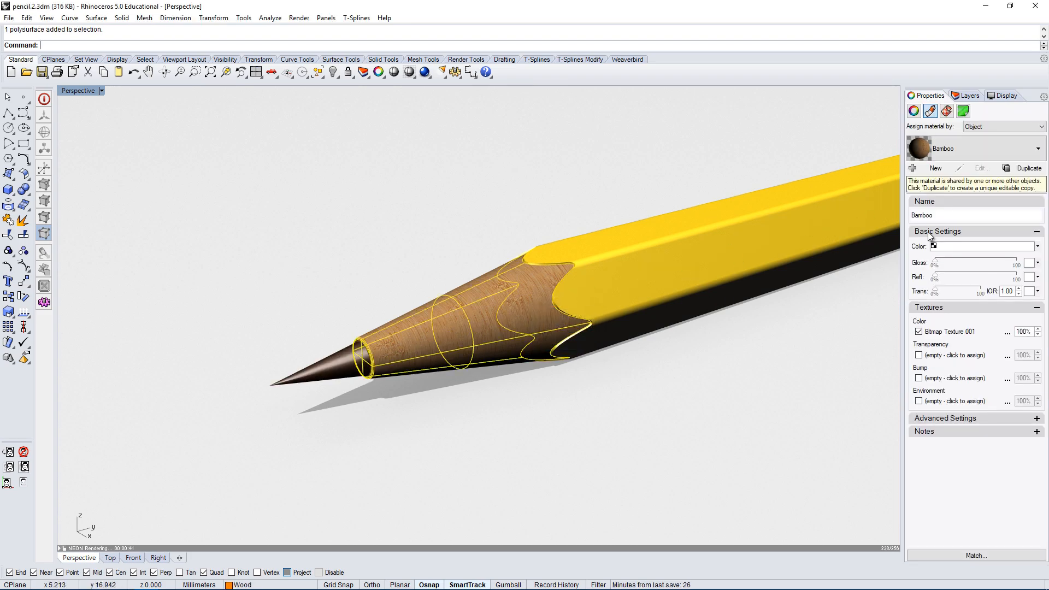
# - Examine the raytraced pencil from its flat end and back around to the wood at the sharpened tip
pyautogui.scroll(-3, 615, 265)
pyautogui.moveTo(615, 265); pyautogui.dragTo(508, 264, button='right')
pyautogui.scroll(-3, 508, 263)
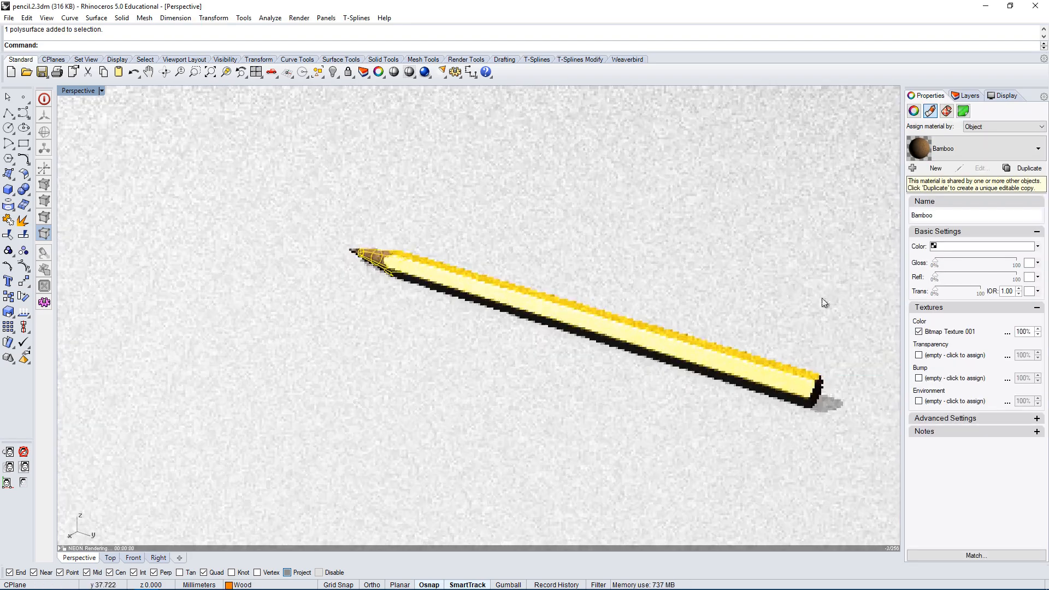
pyautogui.scroll(5, 824, 303)
pyautogui.click(754, 530)
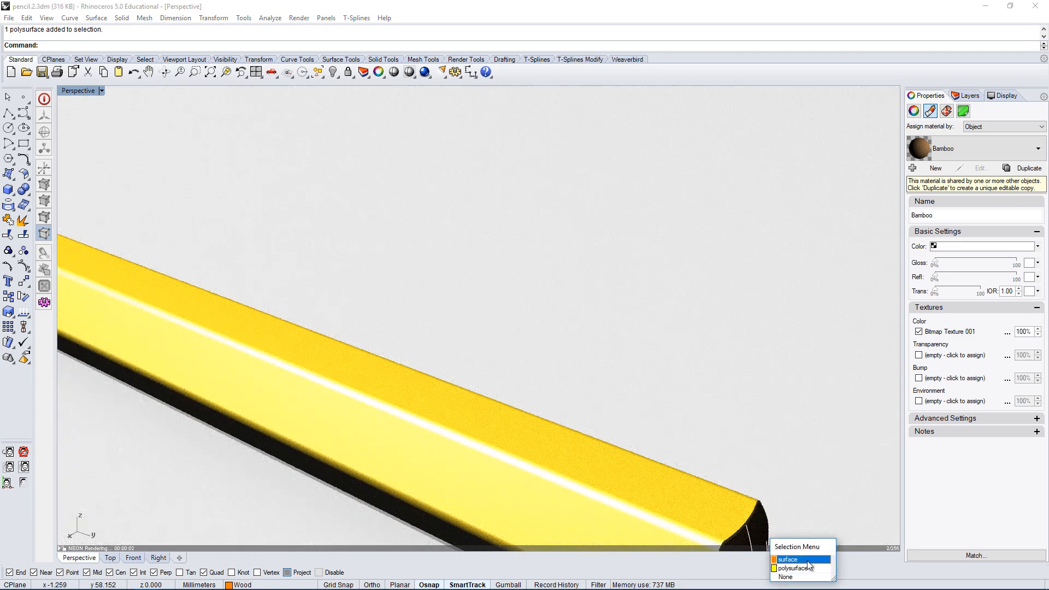
pyautogui.click(820, 412)
pyautogui.scroll(-5, 819, 411)
pyautogui.moveTo(527, 392); pyautogui.dragTo(628, 387, button='right')
pyautogui.scroll(5, 470, 332)
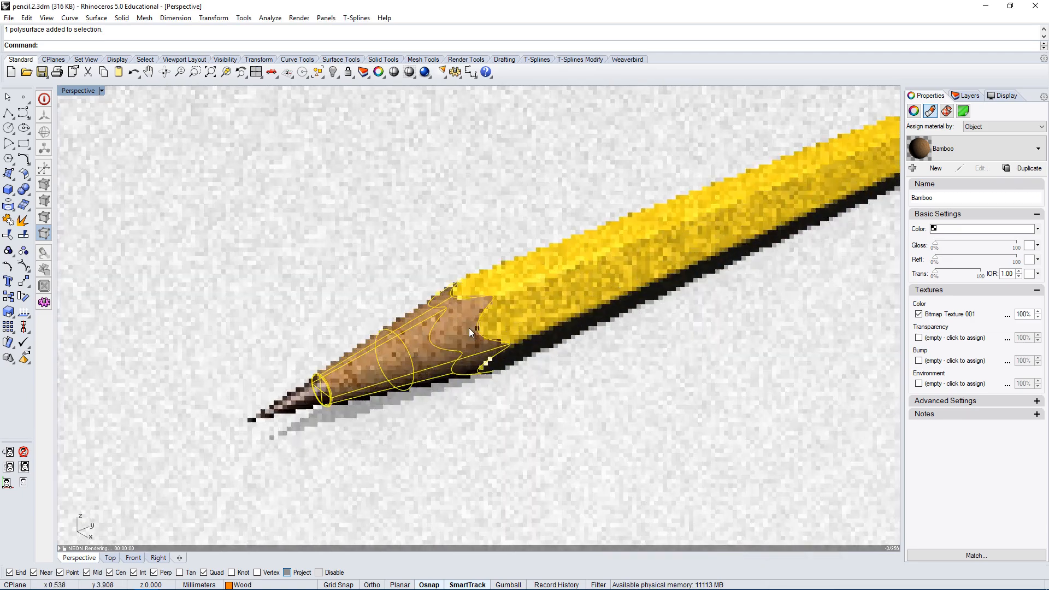
pyautogui.scroll(3, 469, 327)
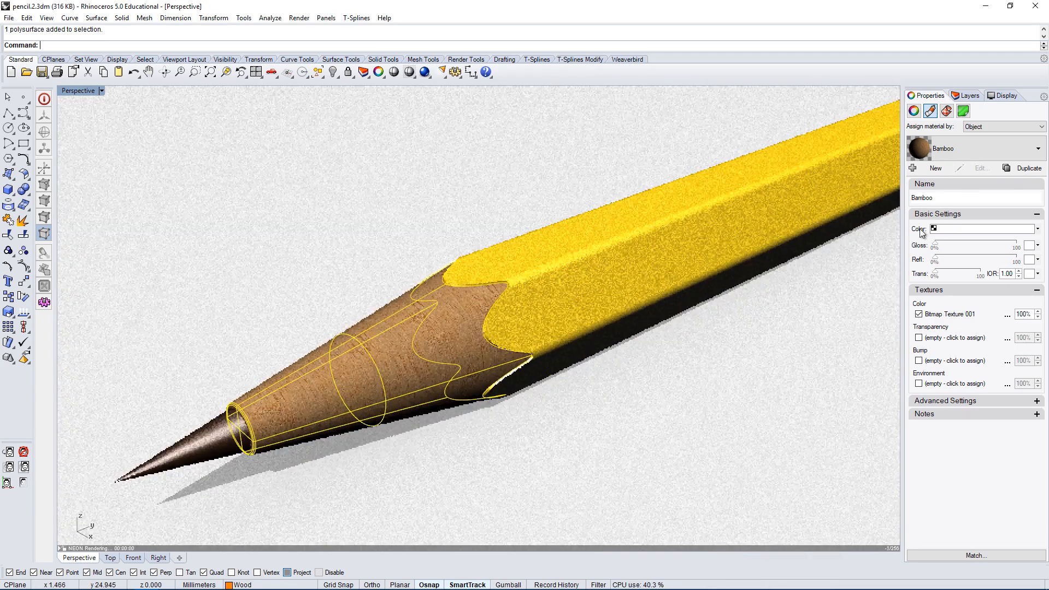
# - Toggle the Bamboo material's color texture off and on, try its strength at 90%, and restore it to 100%
pyautogui.click(919, 315)
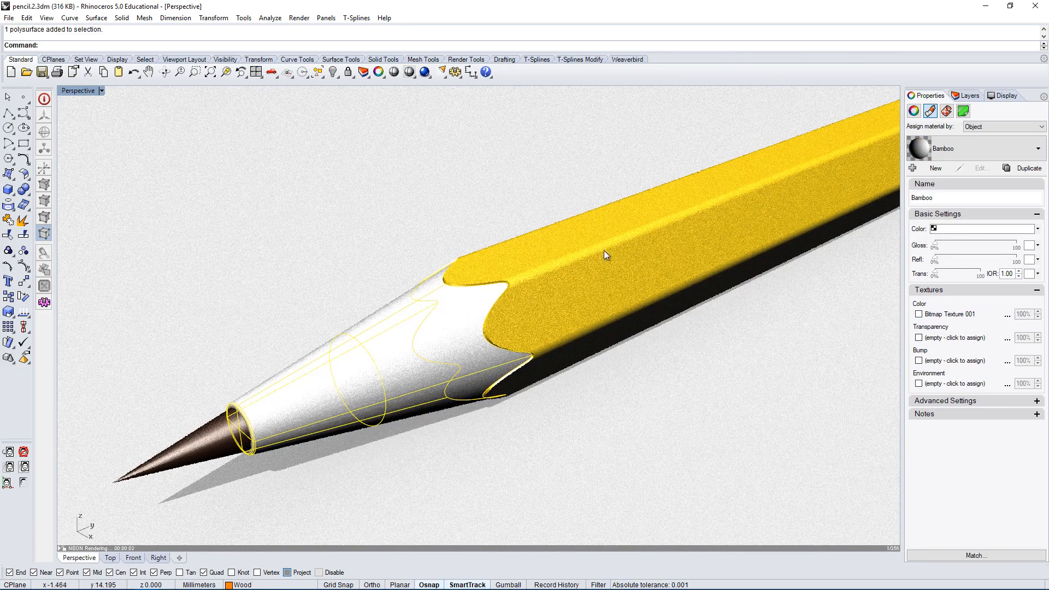
pyautogui.click(919, 315)
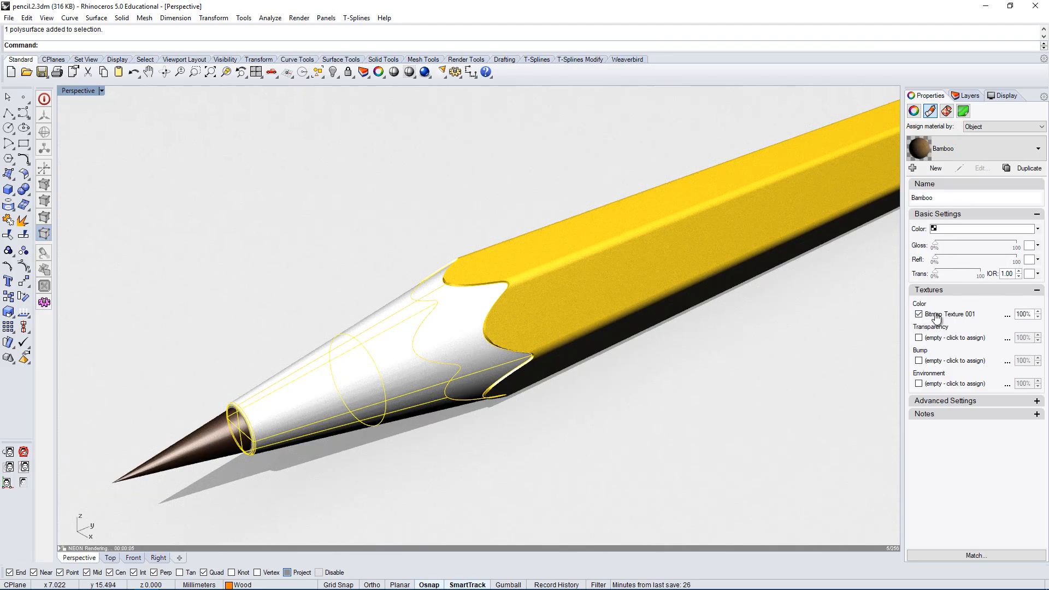
pyautogui.click(1038, 318)
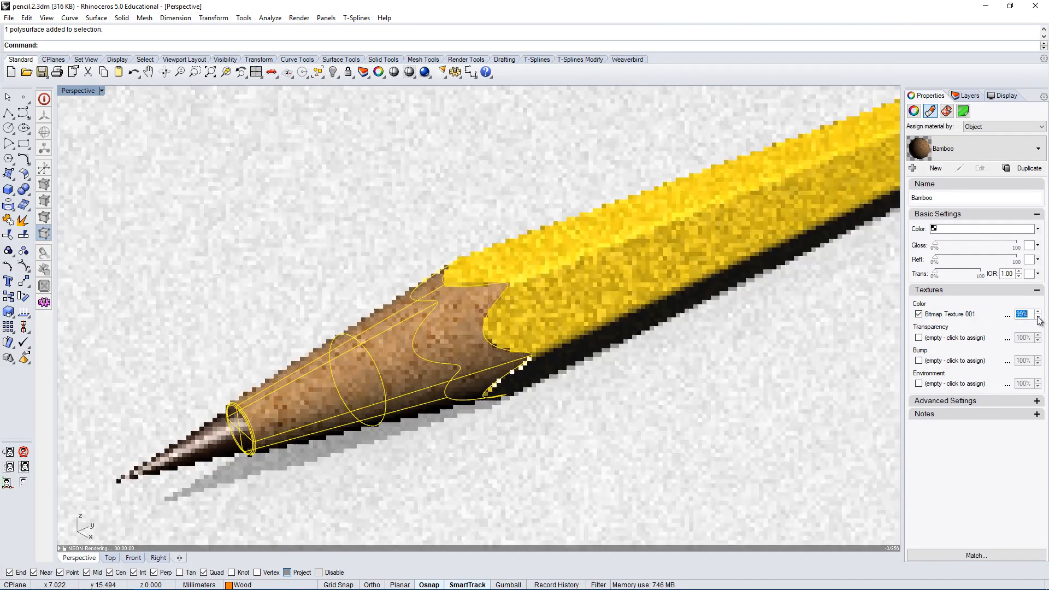
pyautogui.click(1038, 317)
pyautogui.click(1038, 317)
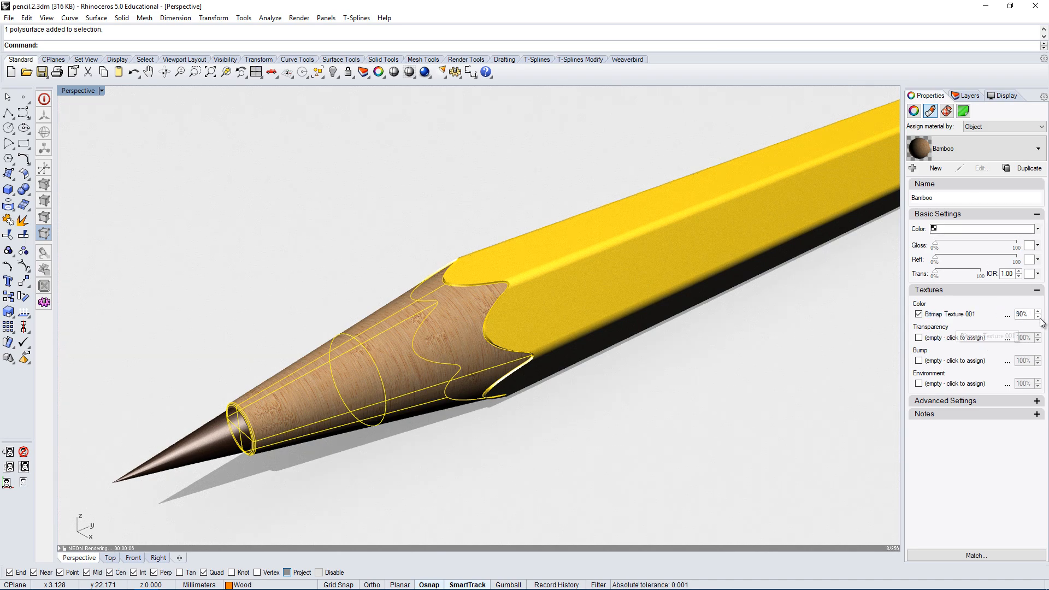
pyautogui.doubleClick(1023, 315)
pyautogui.write('100')
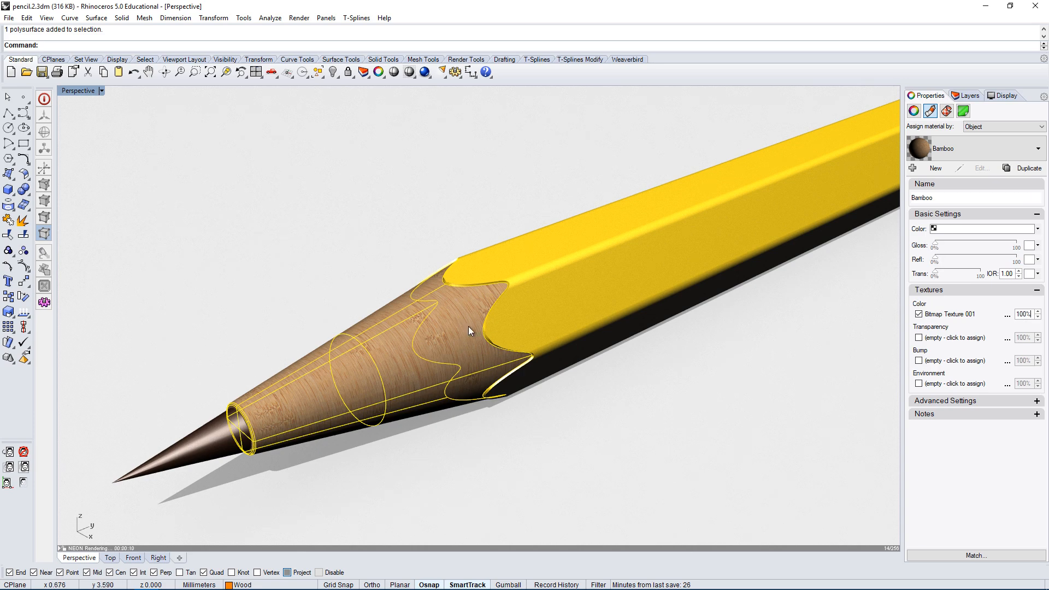
# - Open the Bamboo material's color bitmap texture for editing and copy its full image file path
pyautogui.click(949, 315)
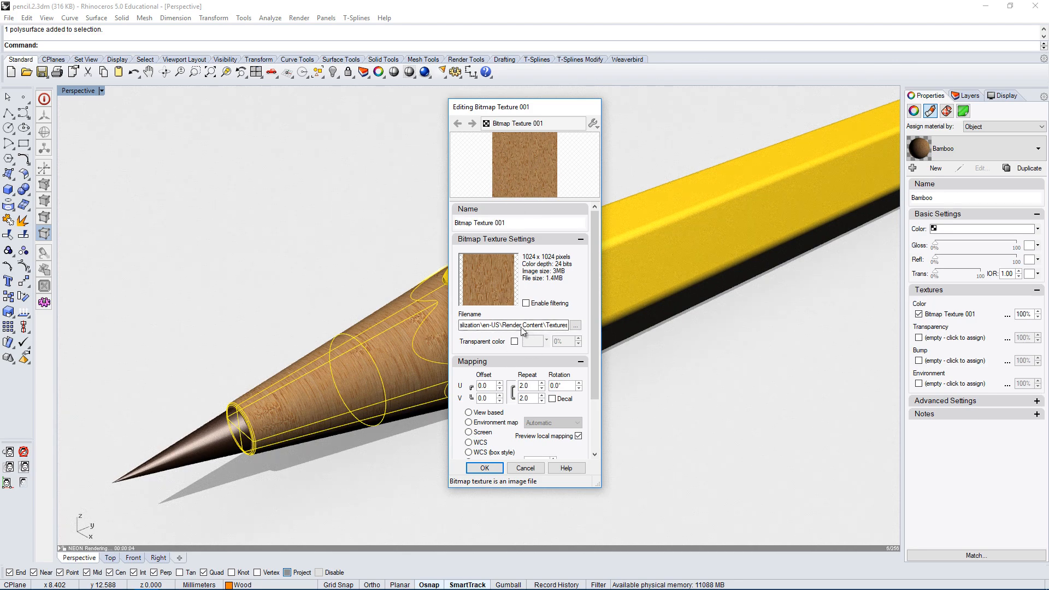
pyautogui.click(551, 327)
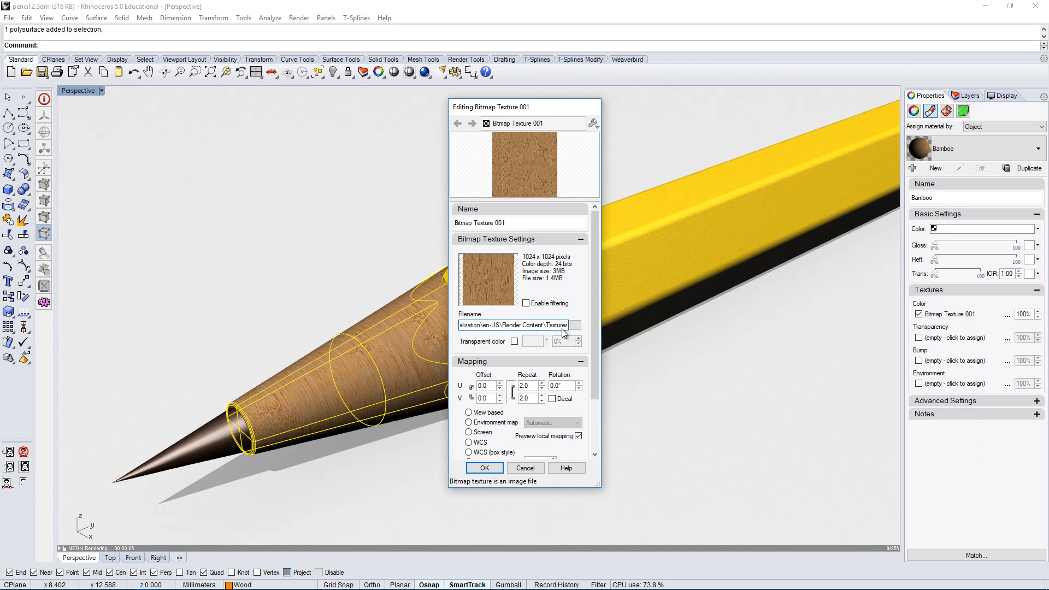
pyautogui.moveTo(483, 321); pyautogui.dragTo(587, 347)
pyautogui.click(476, 324)
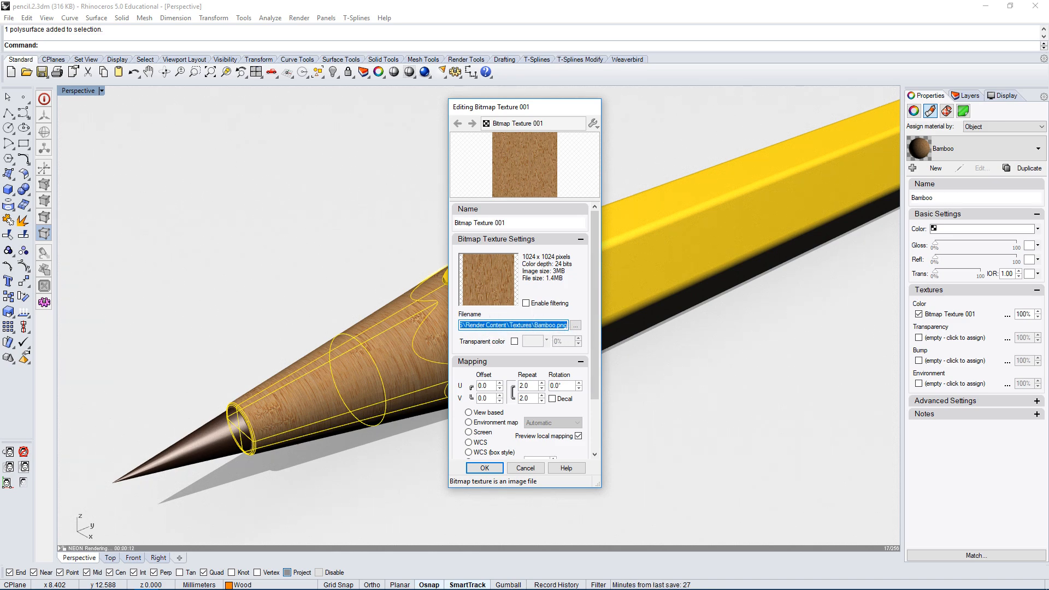
# - Switch to File Explorer, open the copied Bamboo.png path to view the source image, and close the image viewer
pyautogui.moveTo(94, 589)
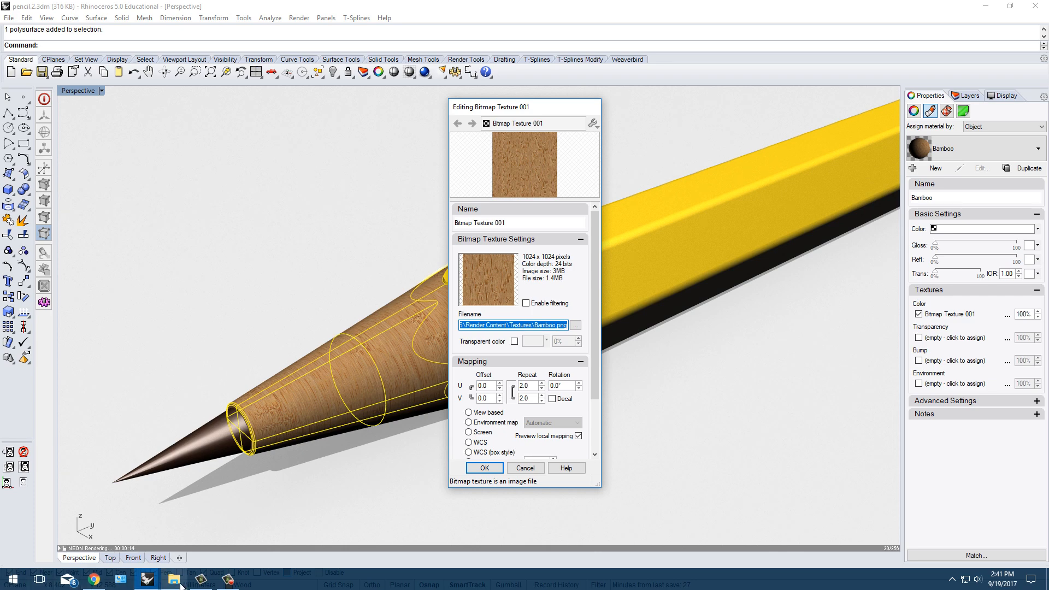
pyautogui.click(173, 579)
pyautogui.click(522, 125)
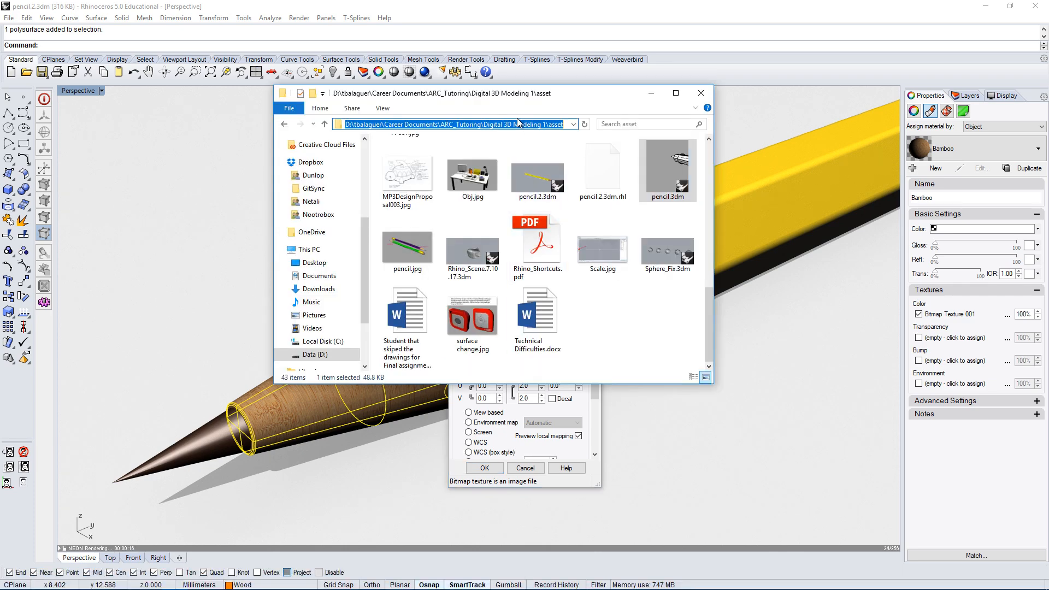
pyautogui.hotkey('ctrl', 'v')
pyautogui.press('Return')
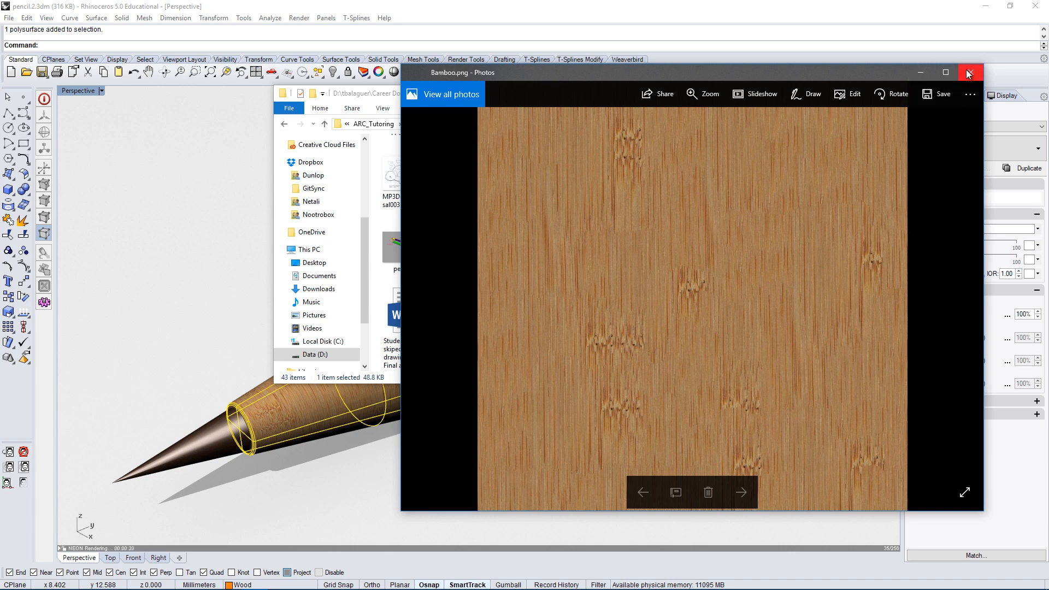
pyautogui.click(969, 73)
# - Remove the Bamboo.png file name from the pasted path and open the Textures folder that contains it
pyautogui.click(528, 123)
pyautogui.click(521, 121)
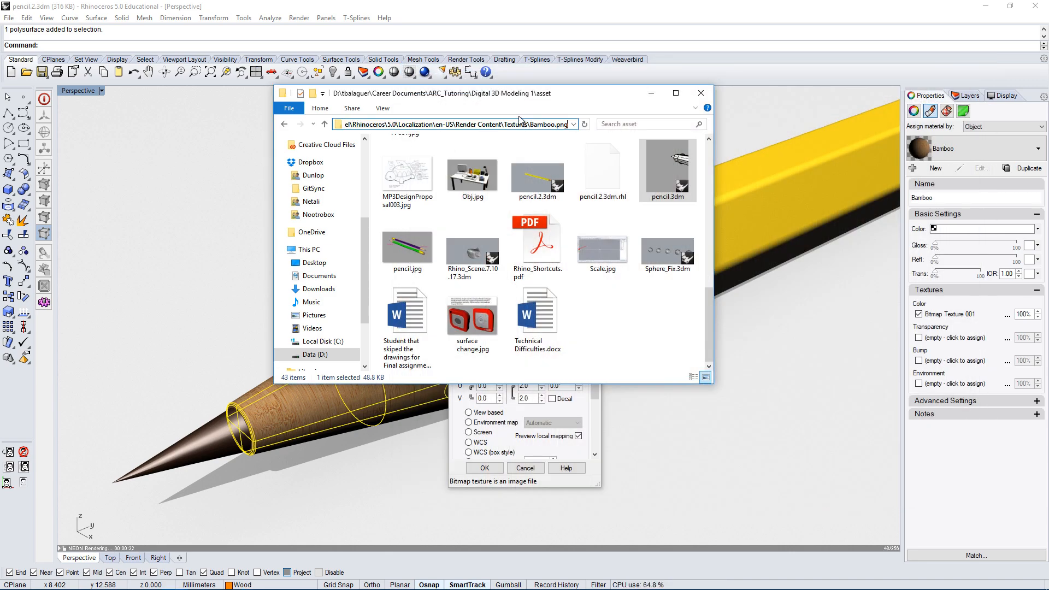
pyautogui.moveTo(481, 124); pyautogui.dragTo(249, 128)
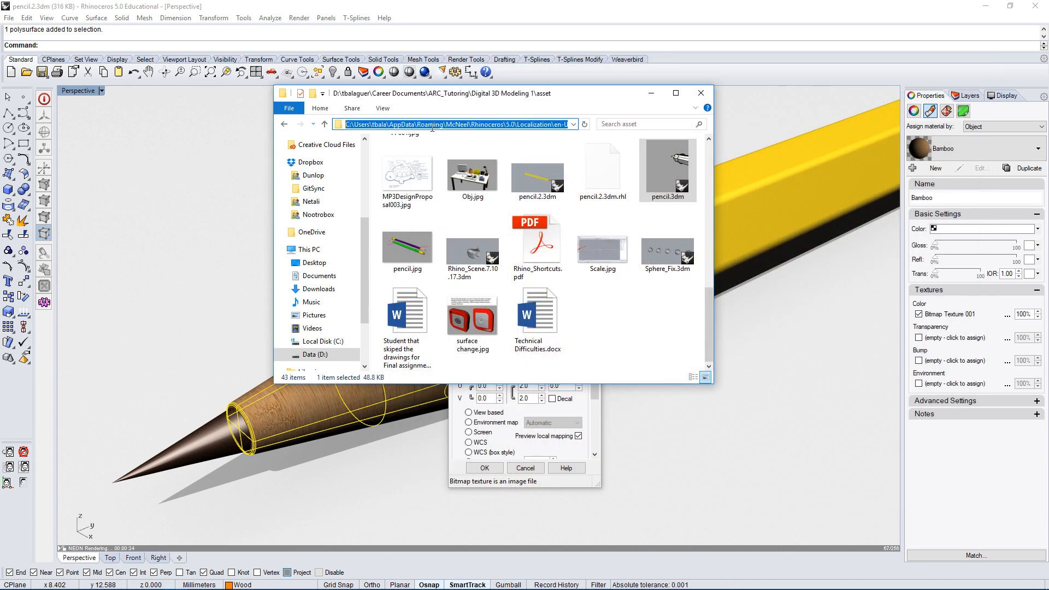
pyautogui.click(394, 124)
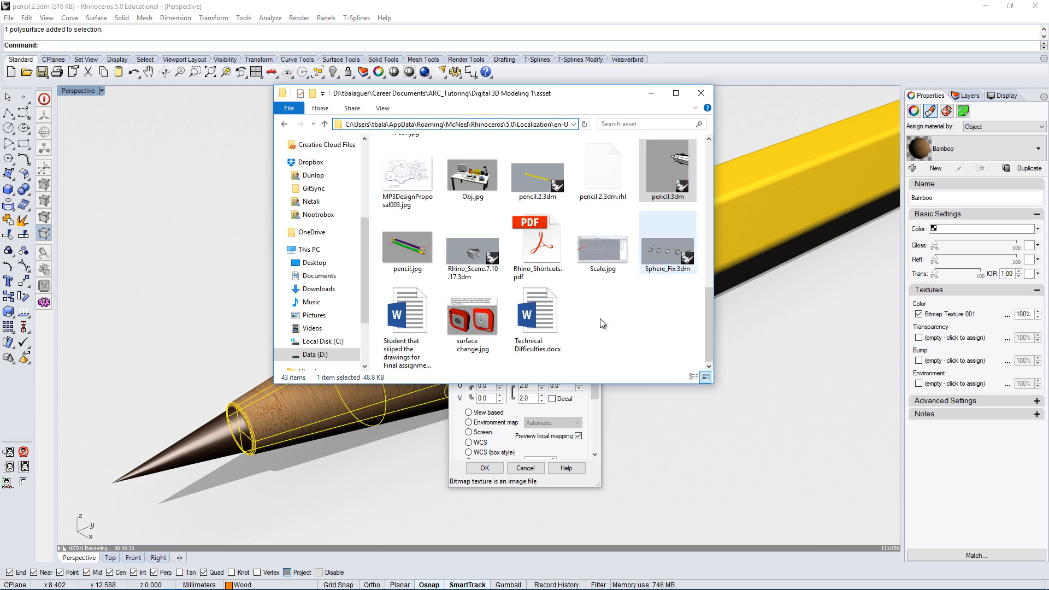
pyautogui.moveTo(506, 124); pyautogui.dragTo(653, 136)
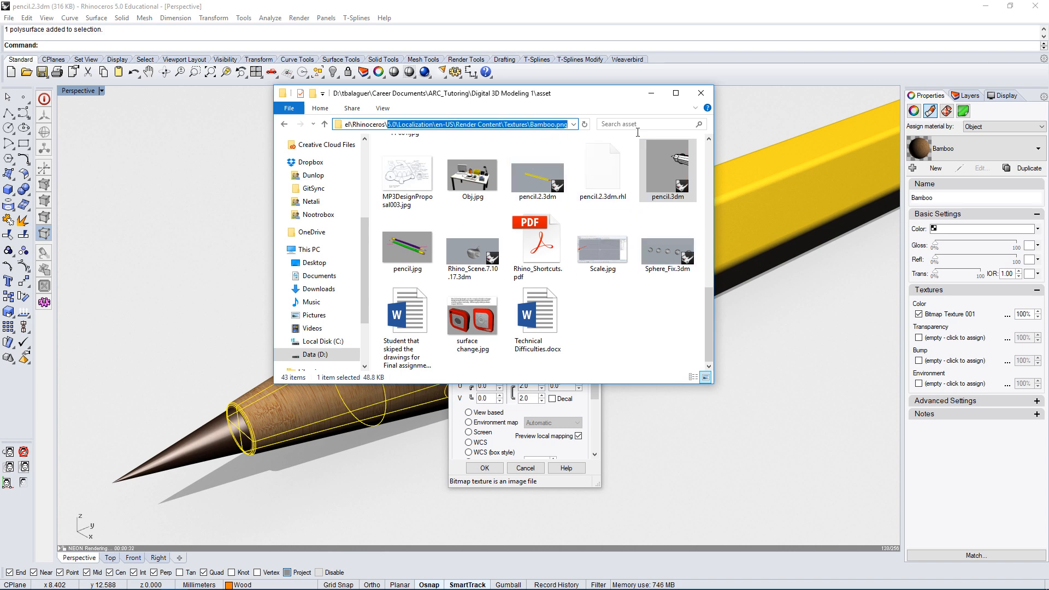
pyautogui.click(556, 125)
pyautogui.moveTo(528, 125); pyautogui.dragTo(583, 126)
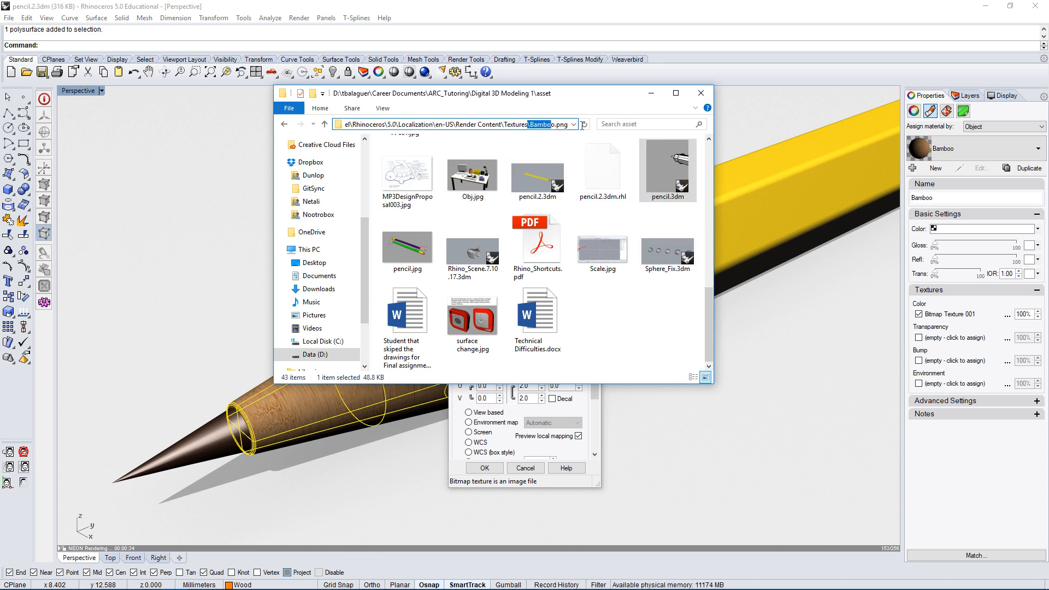
pyautogui.press('BackSpace')
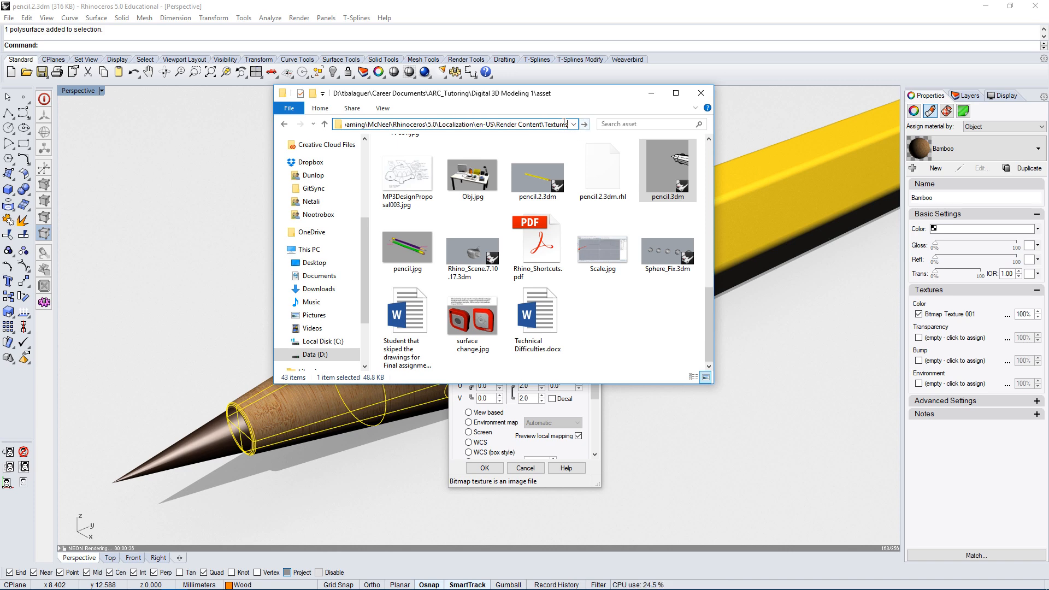
pyautogui.press('Return')
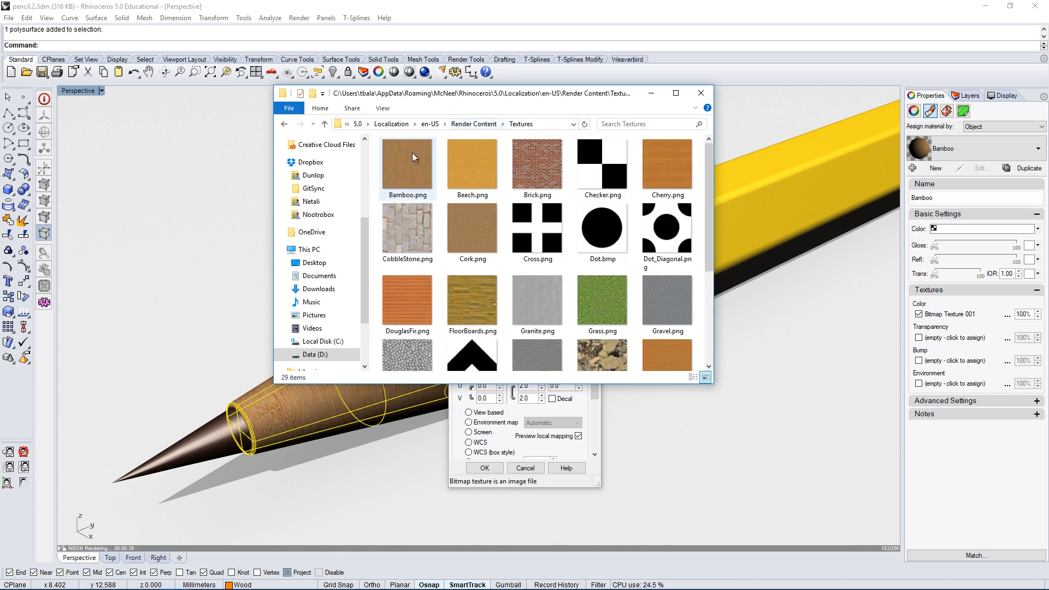
# - Compare Bamboo.png in the Textures folder with the wood on the pencil tip, and minimize File Explorer
pyautogui.click(387, 174)
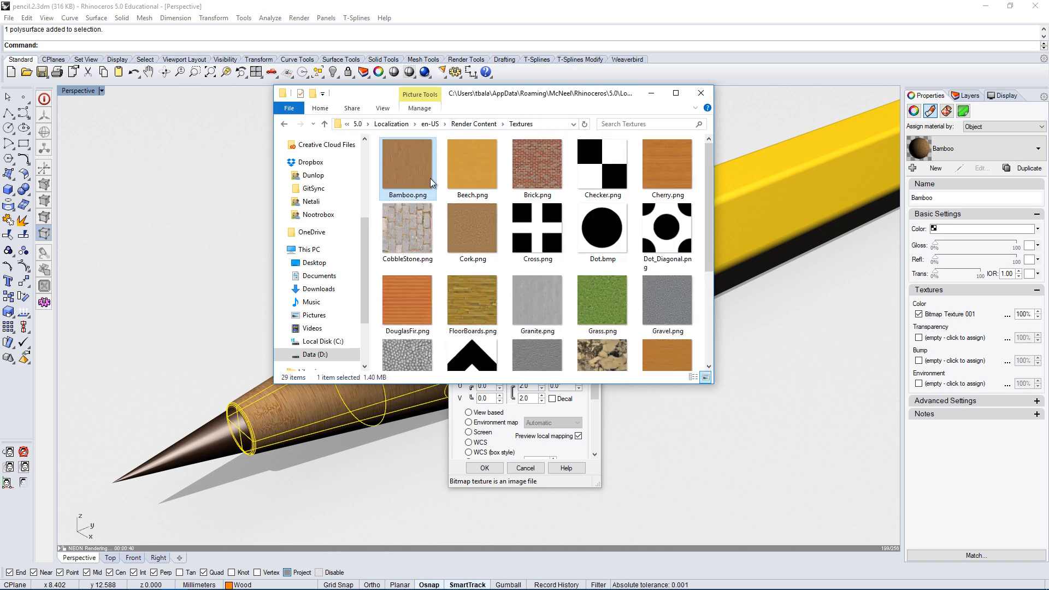
pyautogui.moveTo(710, 166)
pyautogui.mouseDown()
pyautogui.moveTo(727, 283)
pyautogui.moveTo(730, 163)
pyautogui.mouseUp()
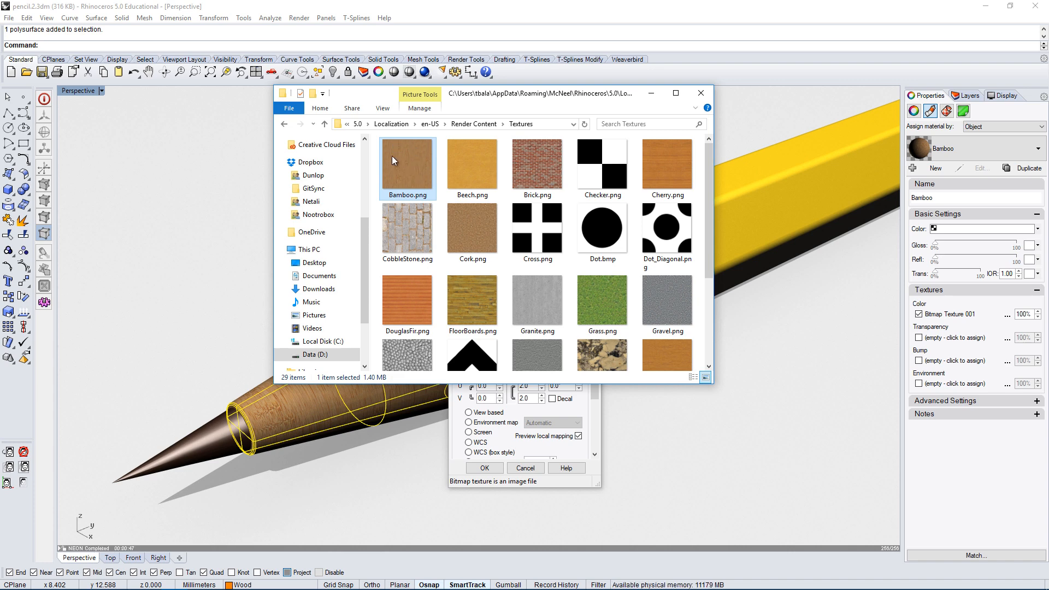
pyautogui.moveTo(524, 91); pyautogui.dragTo(785, 103)
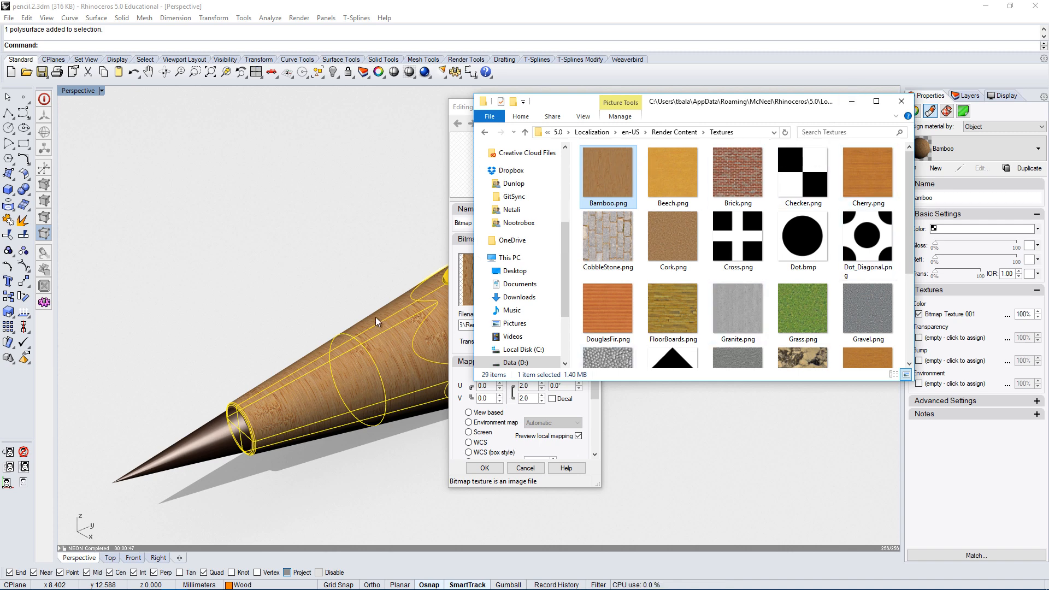
pyautogui.moveTo(803, 103); pyautogui.dragTo(708, 74)
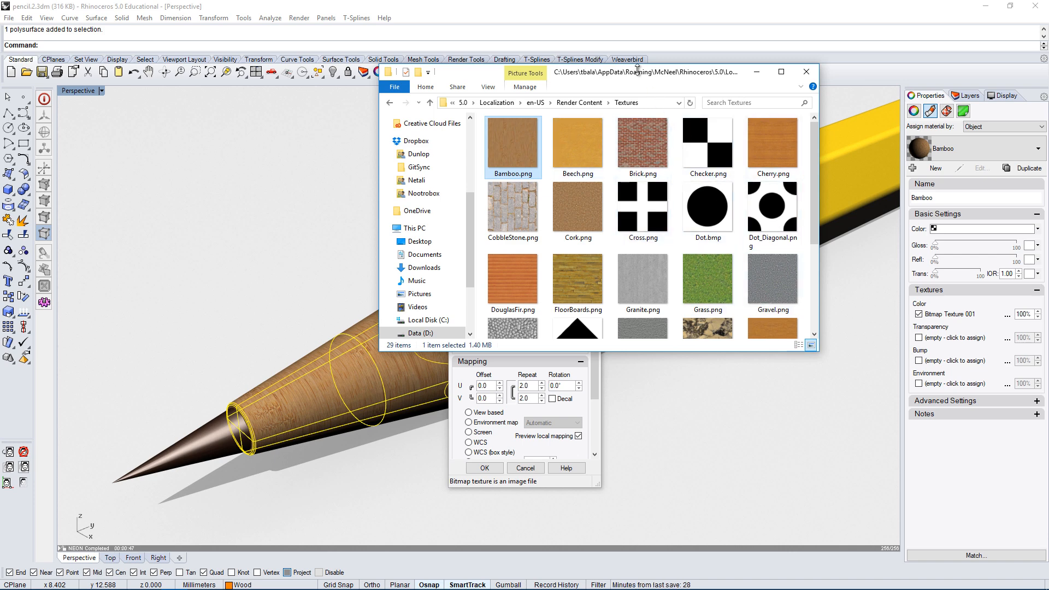
pyautogui.moveTo(651, 84); pyautogui.dragTo(713, 77)
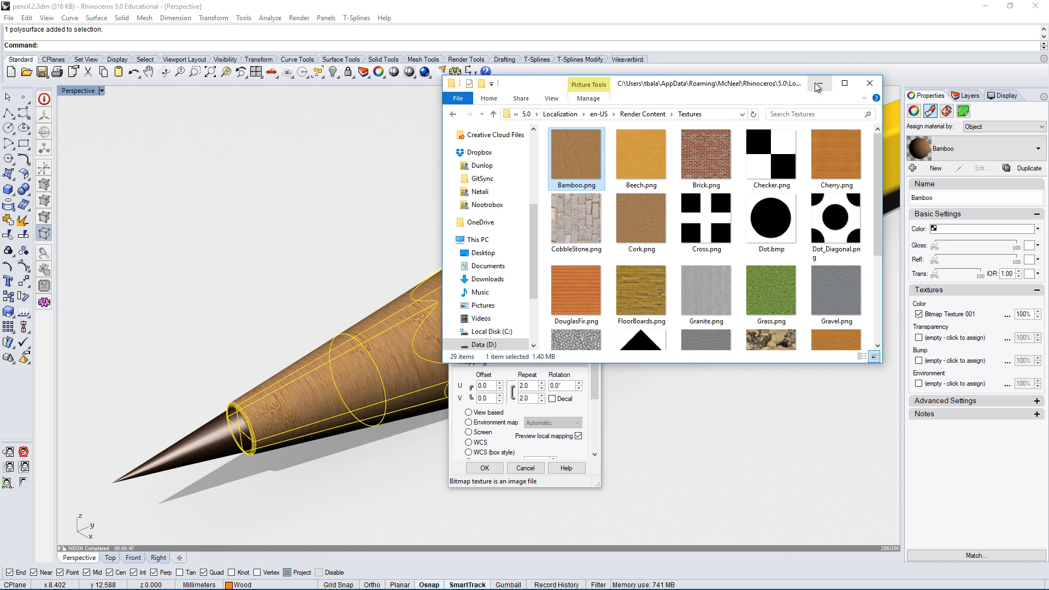
pyautogui.moveTo(789, 86); pyautogui.dragTo(812, 95)
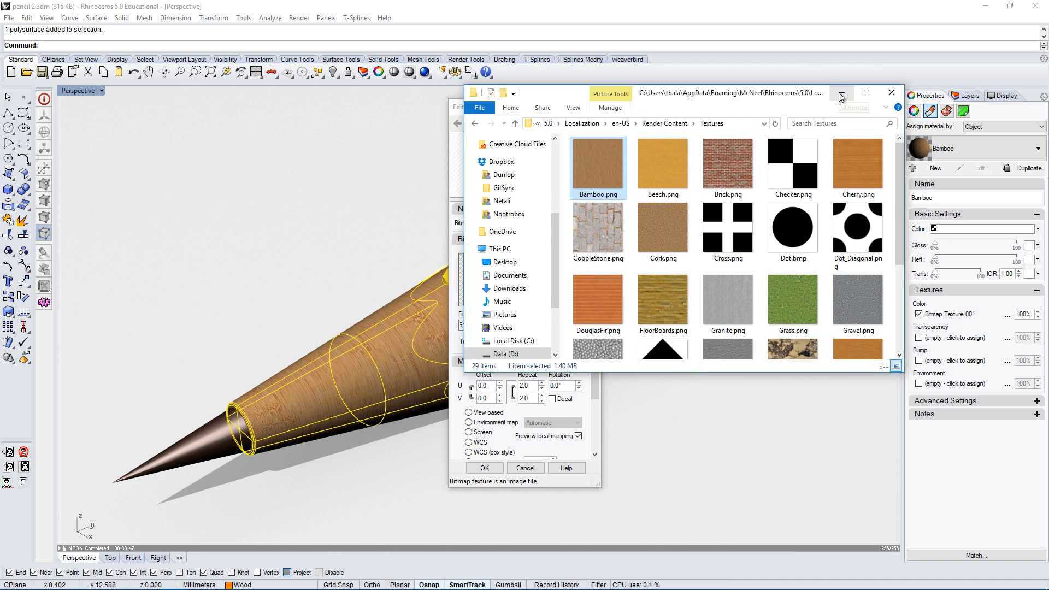
pyautogui.click(841, 96)
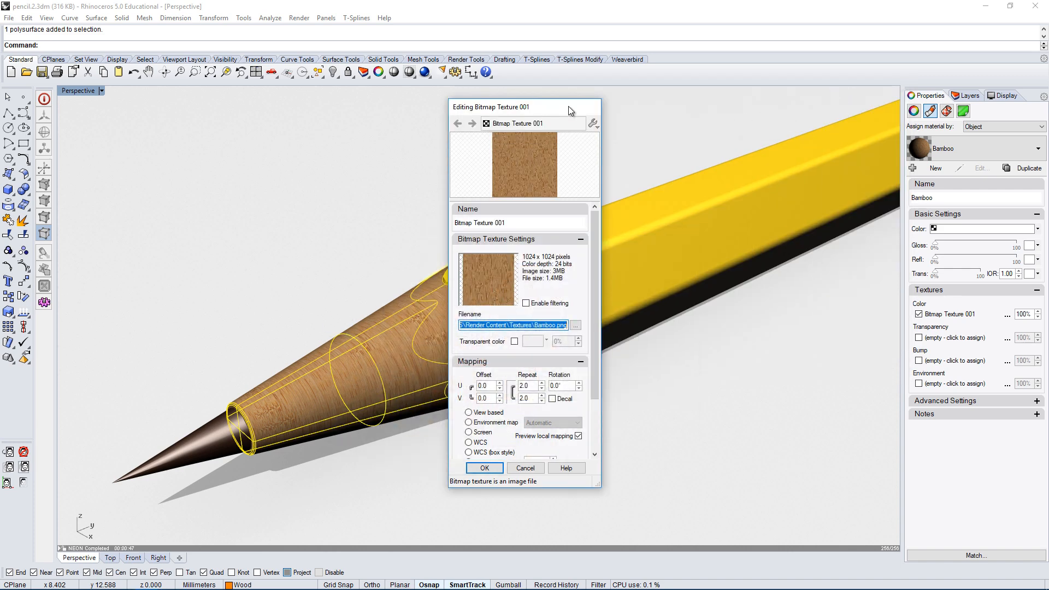
# - Move the texture editor clear of the pencil's wood tip and set the texture's linked U and V repeat to 1.0
pyautogui.moveTo(568, 107); pyautogui.dragTo(757, 105)
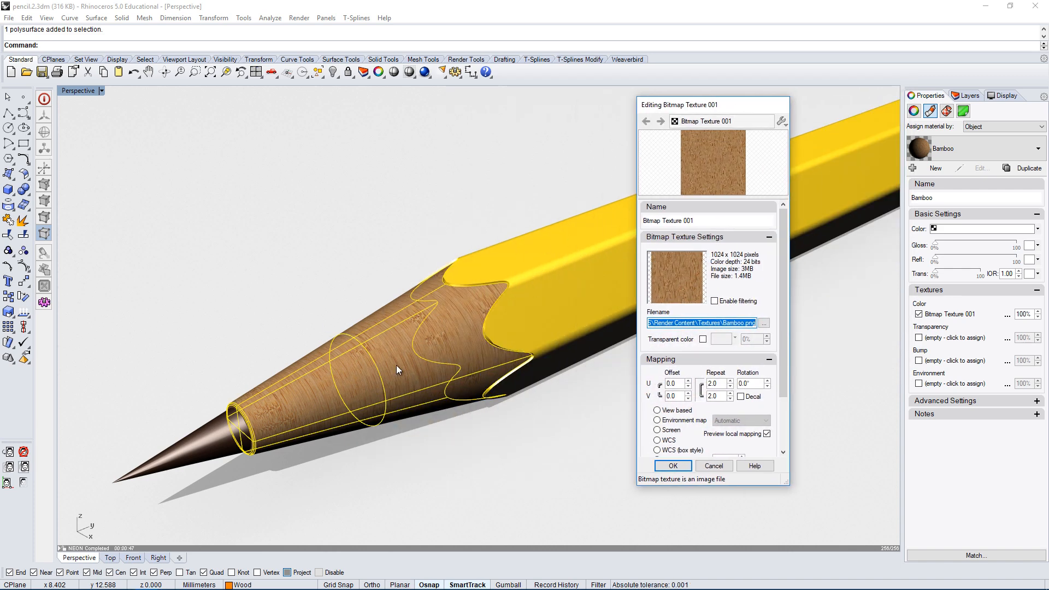
pyautogui.moveTo(702, 103); pyautogui.dragTo(729, 100)
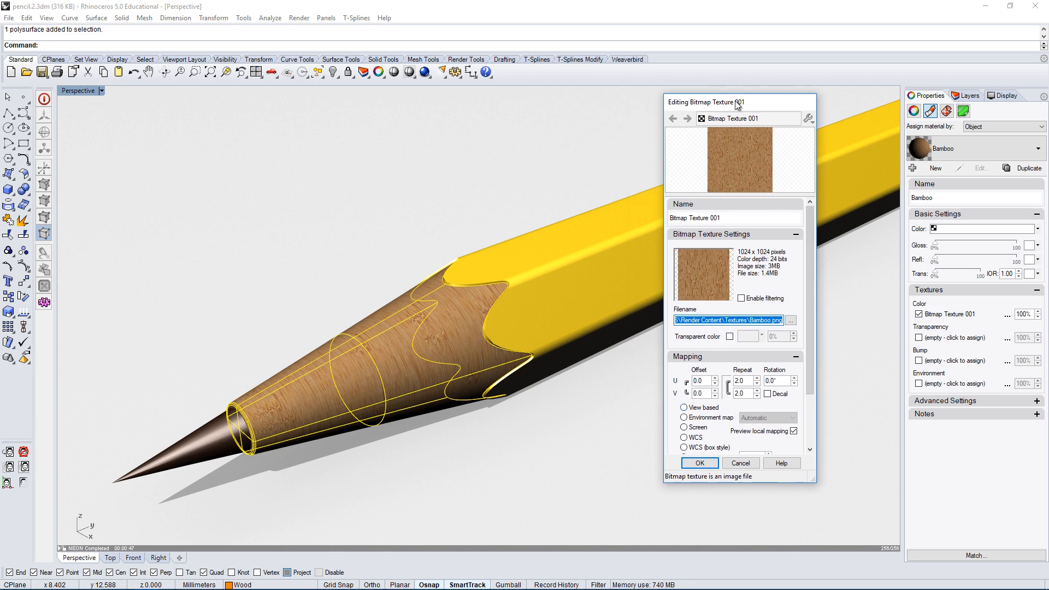
pyautogui.moveTo(738, 104); pyautogui.dragTo(773, 110)
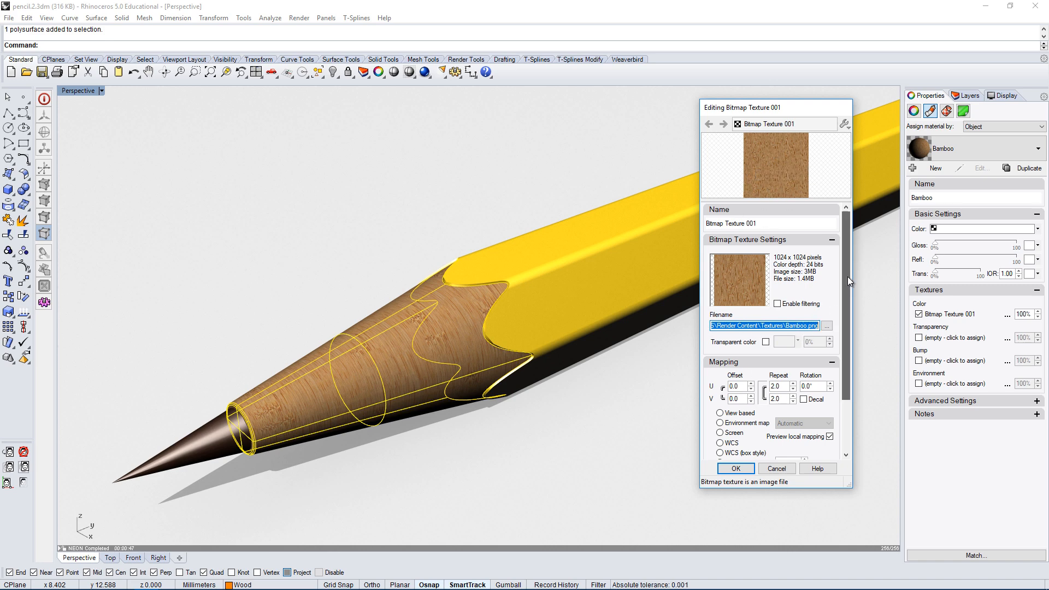
pyautogui.scroll(-1, 846, 281)
pyautogui.click(781, 353)
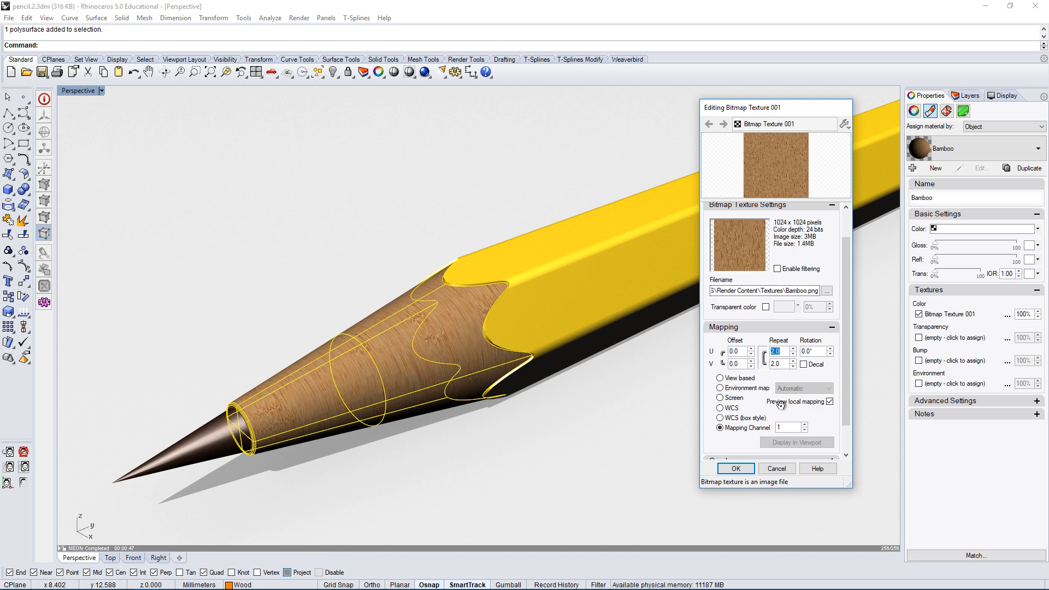
pyautogui.write('1')
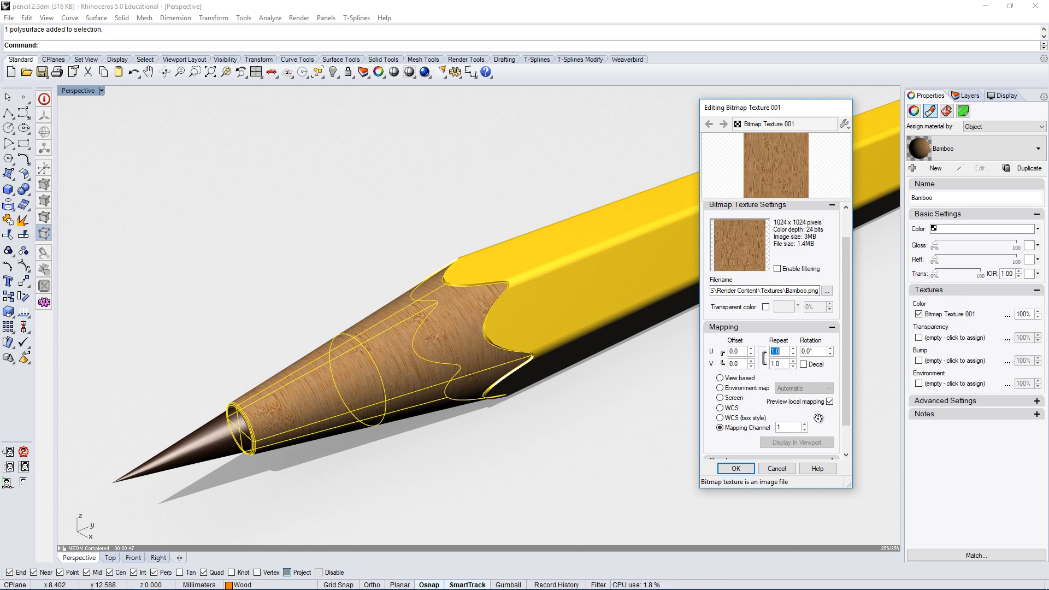
# - Try the bamboo texture's linked repeat at 10 and 50, and restore it to 1.0
pyautogui.write('10')
pyautogui.press('Return')
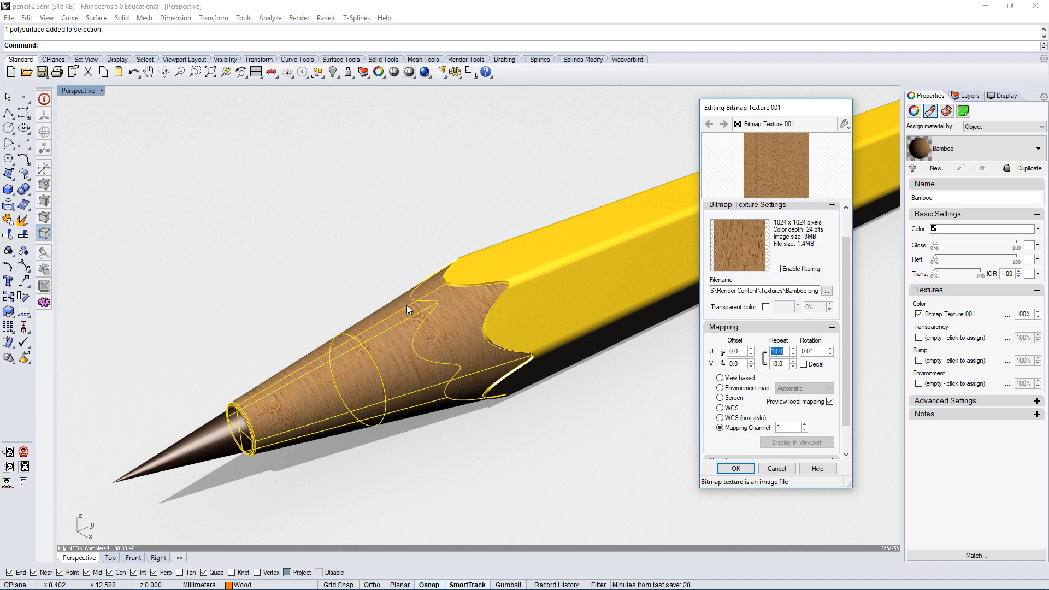
pyautogui.click(788, 353)
pyautogui.write('50')
pyautogui.moveTo(748, 353); pyautogui.dragTo(728, 355)
pyautogui.write('1')
pyautogui.press('Return')
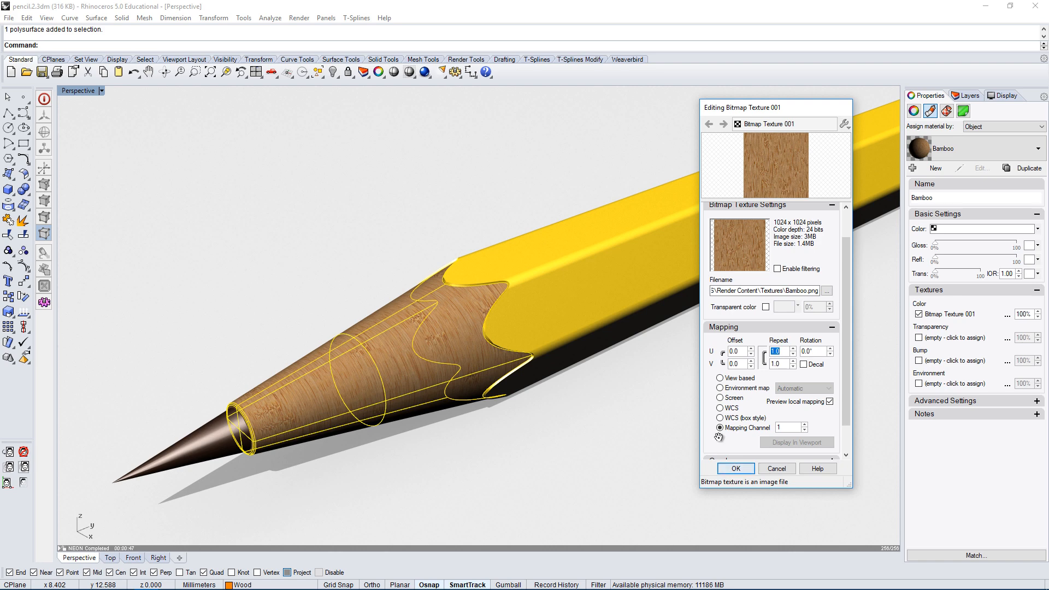
# - Set the bamboo texture's mapping rotation to 90° and accept the texture changes
pyautogui.scroll(-1, 846, 361)
pyautogui.scroll(-1, 845, 358)
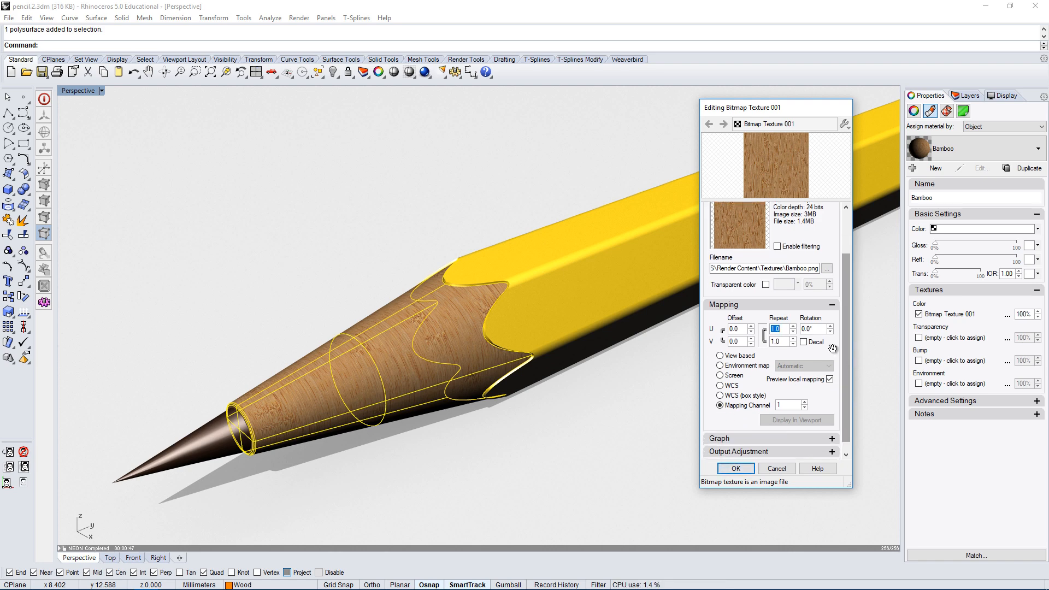
pyautogui.click(814, 329)
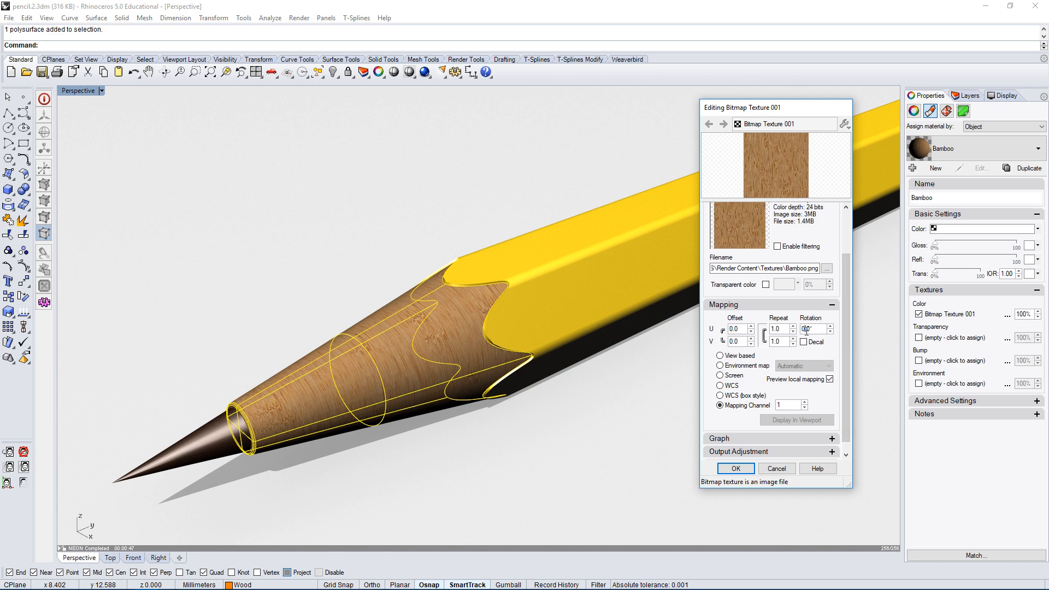
pyautogui.click(779, 331)
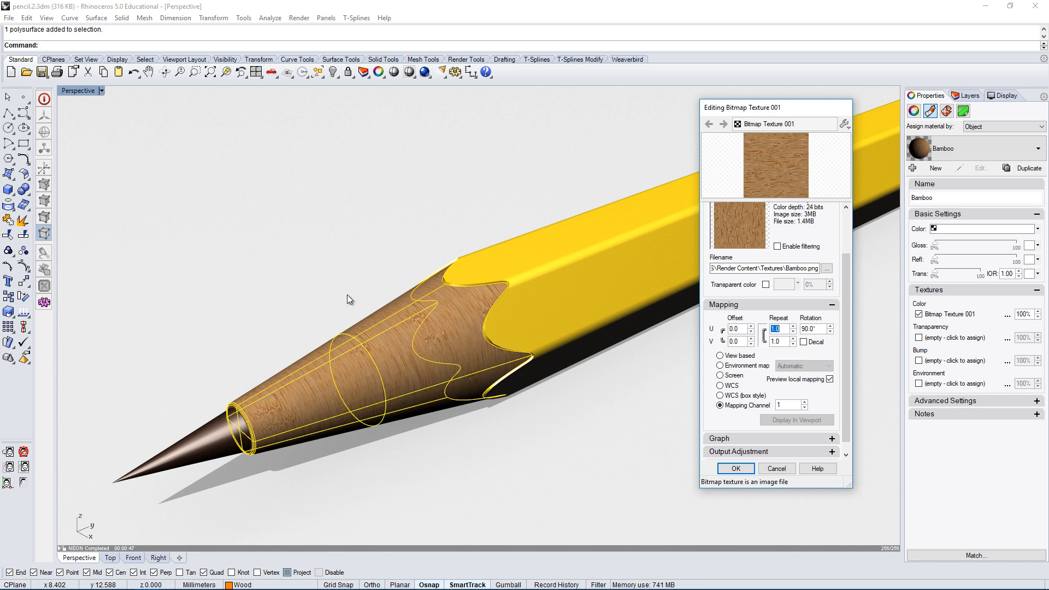
pyautogui.click(736, 469)
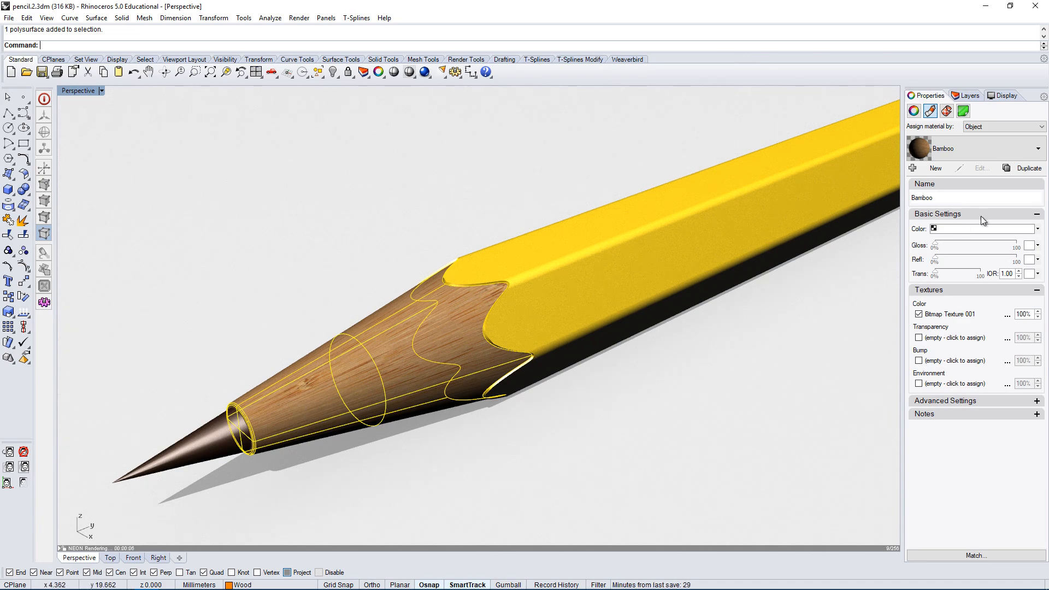
# - Reopen the bamboo bitmap texture for editing and set its linked U and V repeat to 2.0
pyautogui.click(954, 314)
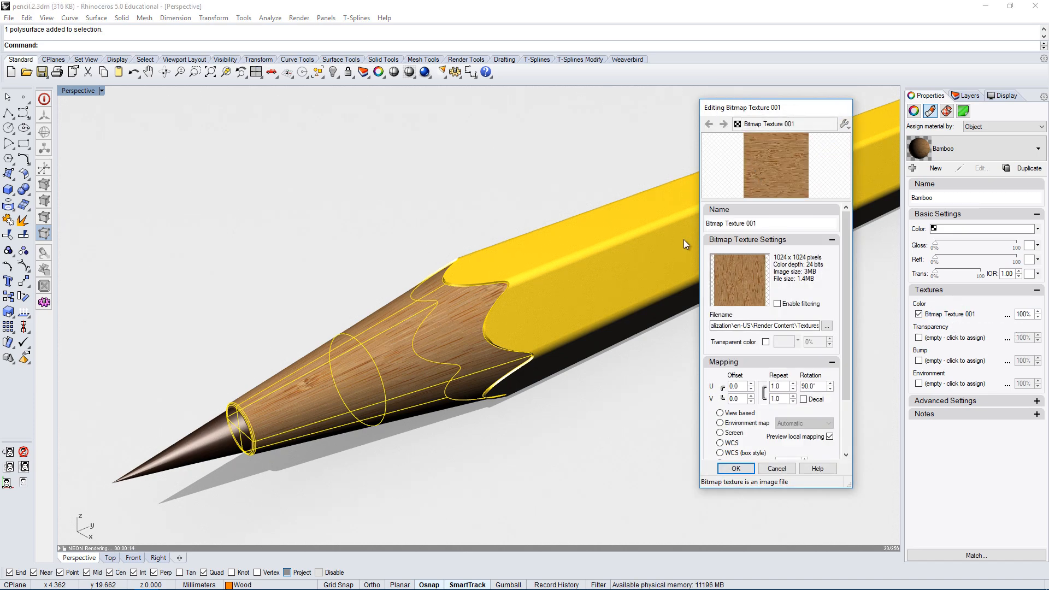
pyautogui.moveTo(844, 250); pyautogui.dragTo(846, 280)
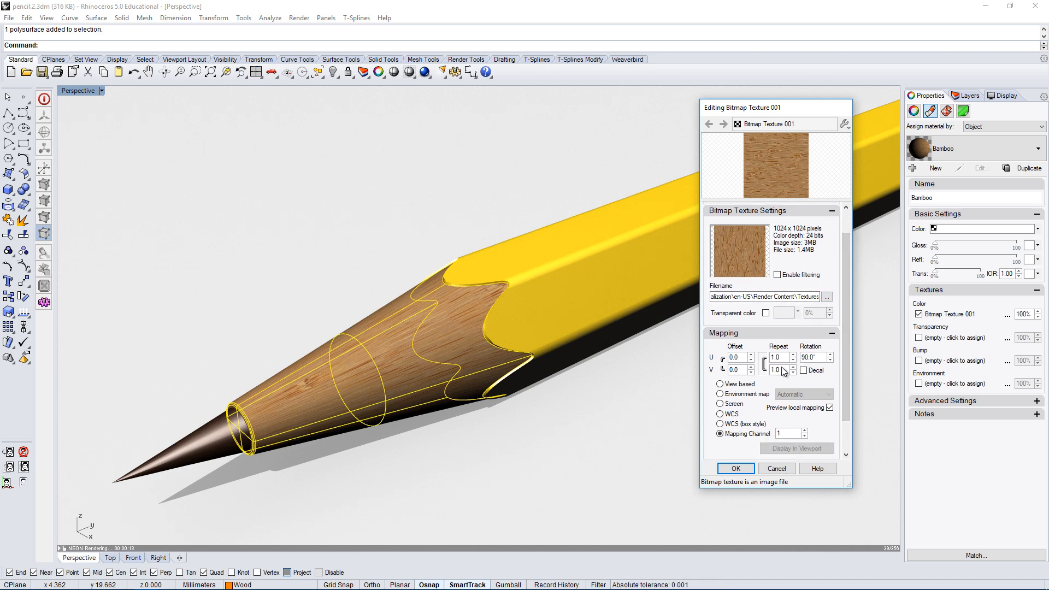
pyautogui.moveTo(783, 358); pyautogui.dragTo(753, 359)
pyautogui.write('2')
pyautogui.press('Tab')
pyautogui.doubleClick(783, 358)
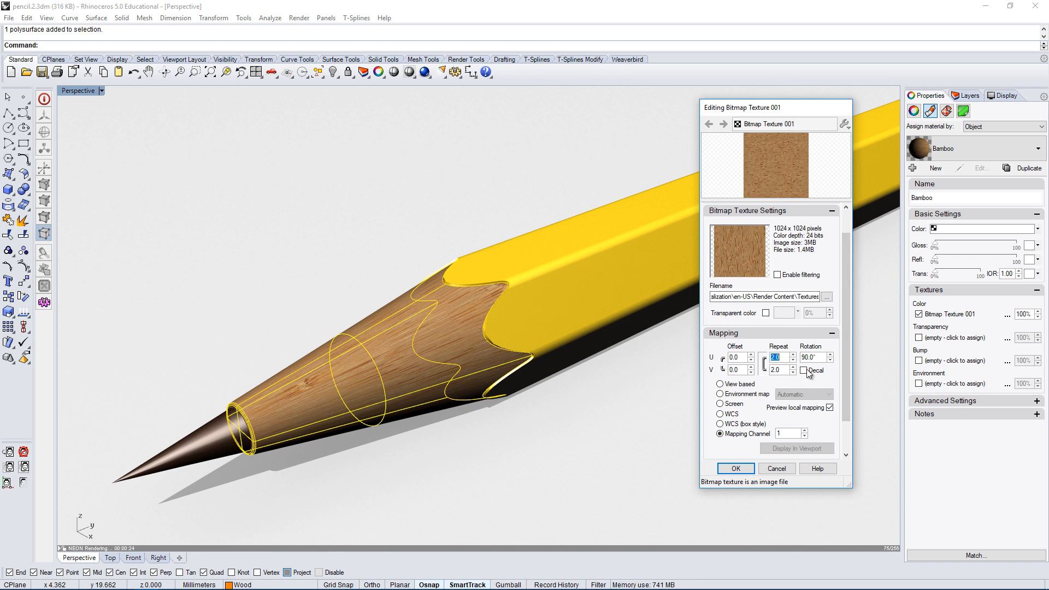
# - Unlink the bamboo texture's repeat, set U to 4.0, relink both values, and set U to 3.0 with V following to 1.5
pyautogui.click(766, 364)
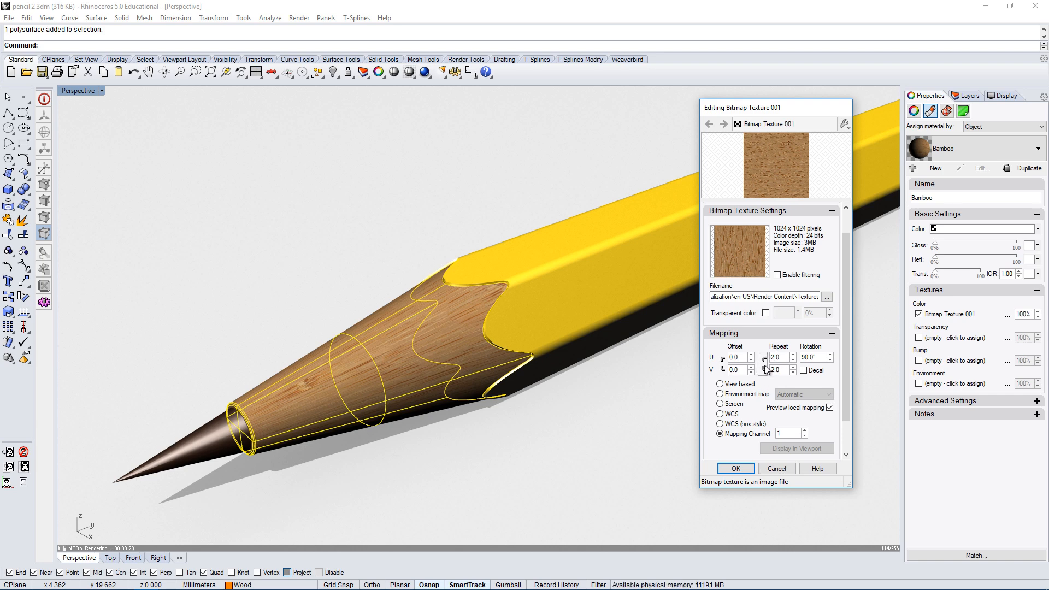
pyautogui.moveTo(782, 357)
pyautogui.mouseDown()
pyautogui.moveTo(746, 362)
pyautogui.moveTo(774, 370)
pyautogui.mouseUp()
pyautogui.write('4')
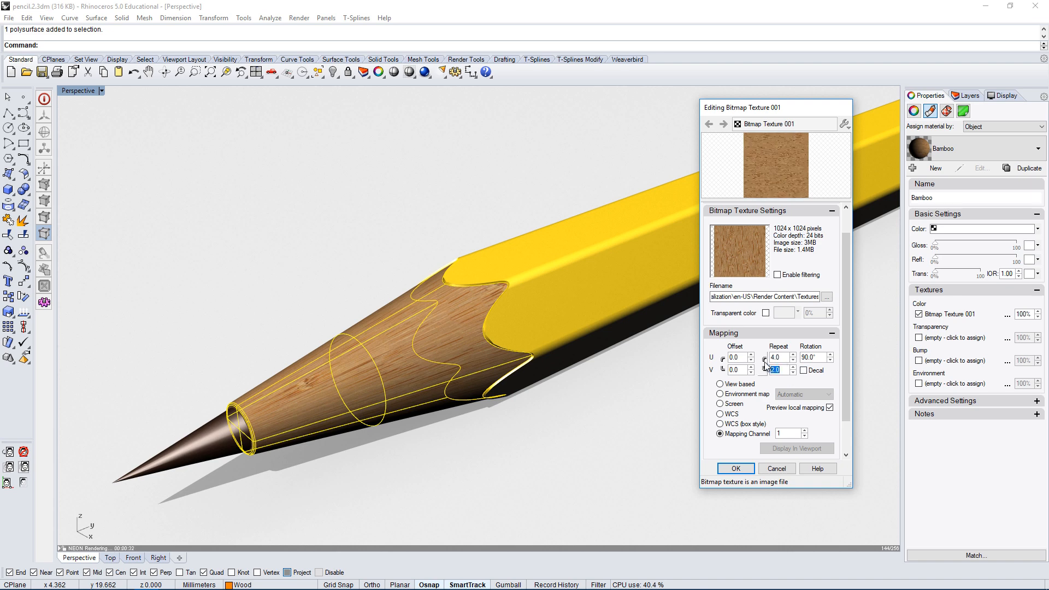
pyautogui.click(766, 364)
pyautogui.doubleClick(783, 356)
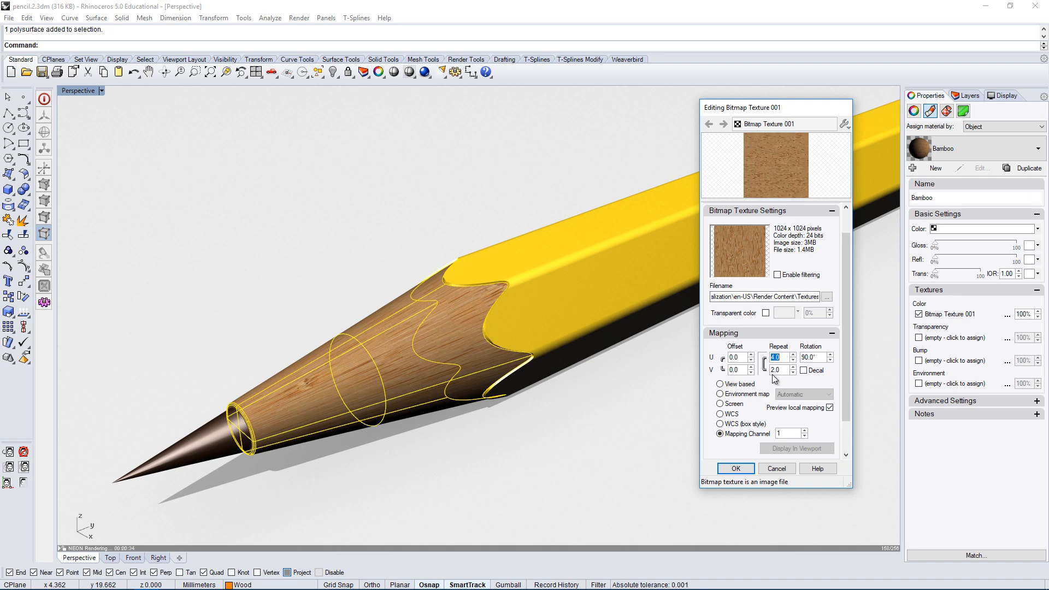
pyautogui.write('3')
# - Unlink the bamboo texture's repeat values, set the repeat to U 2.0 and V 1.0, and accept the texture changes
pyautogui.doubleClick(785, 370)
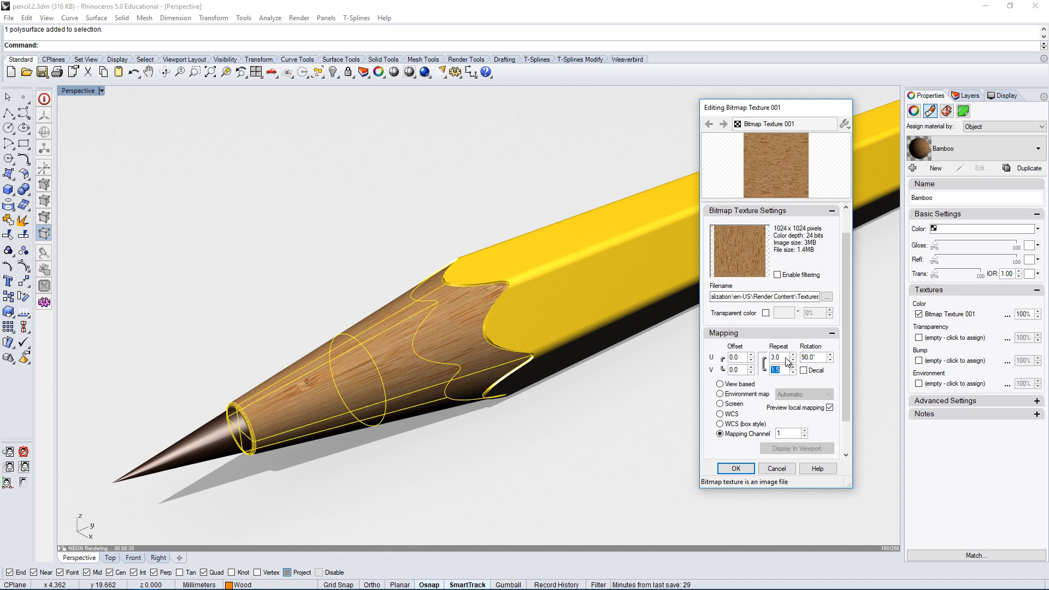
pyautogui.doubleClick(776, 358)
pyautogui.doubleClick(785, 370)
pyautogui.click(766, 364)
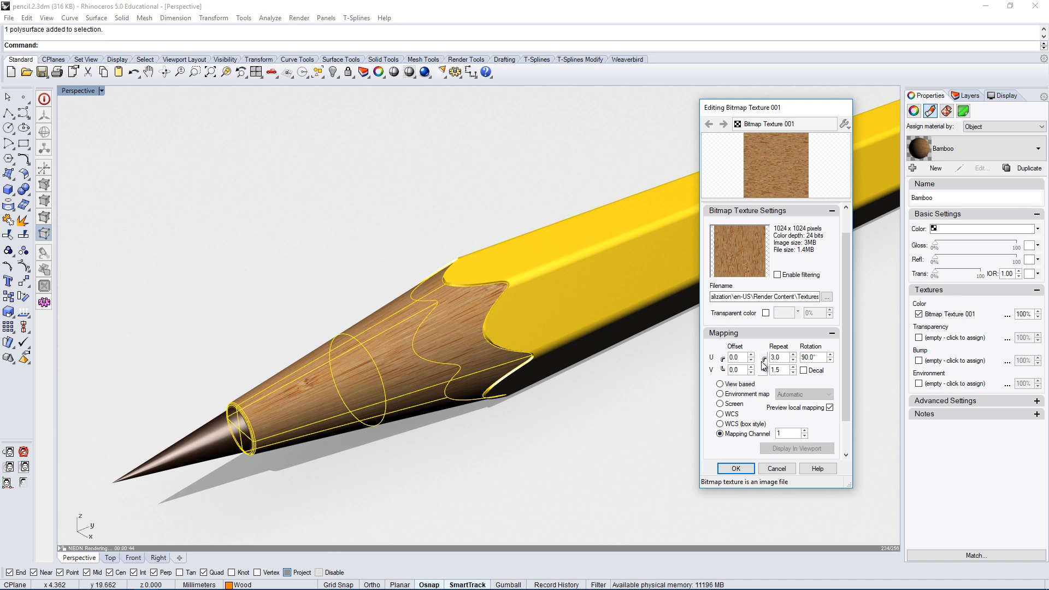
pyautogui.moveTo(786, 358); pyautogui.dragTo(753, 358)
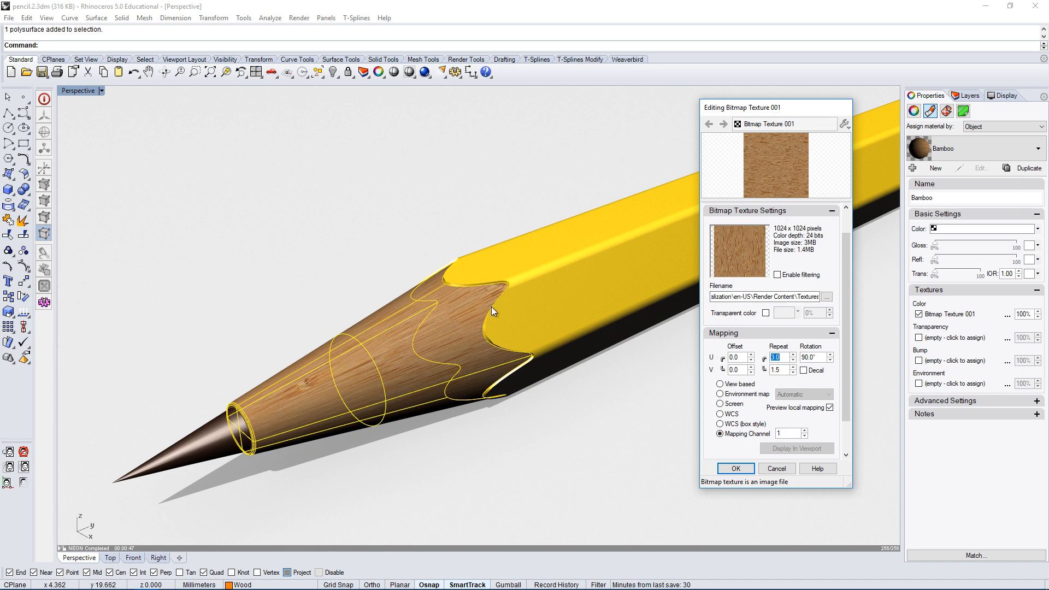
pyautogui.click(785, 358)
pyautogui.write('2')
pyautogui.press('Return')
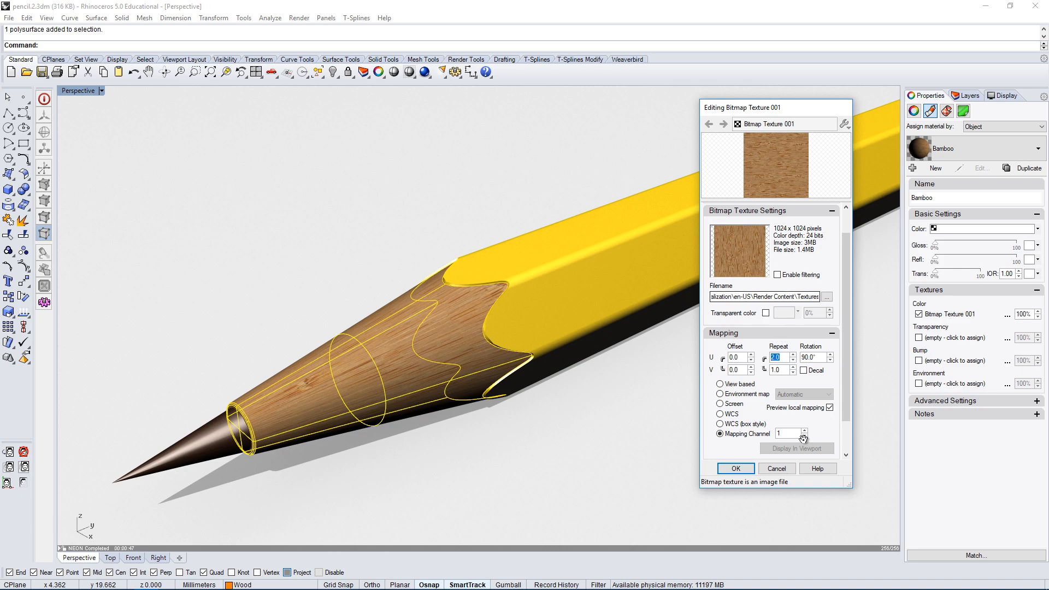
pyautogui.click(736, 468)
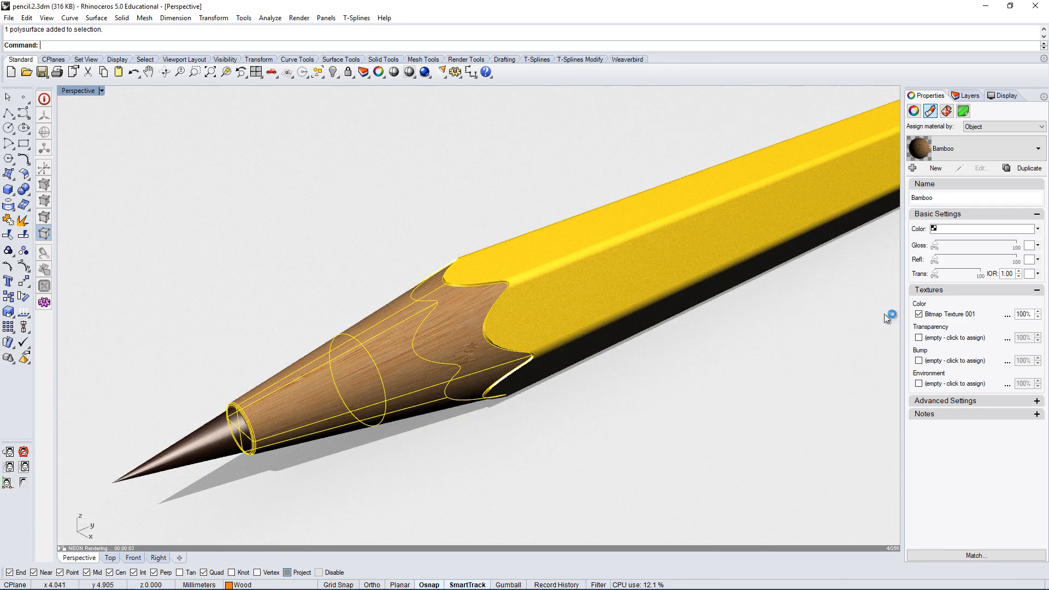
# - Set the bamboo texture's repeat to U 1.0 and V 3.0 independently, and accept the texture changes
pyautogui.doubleClick(940, 310)
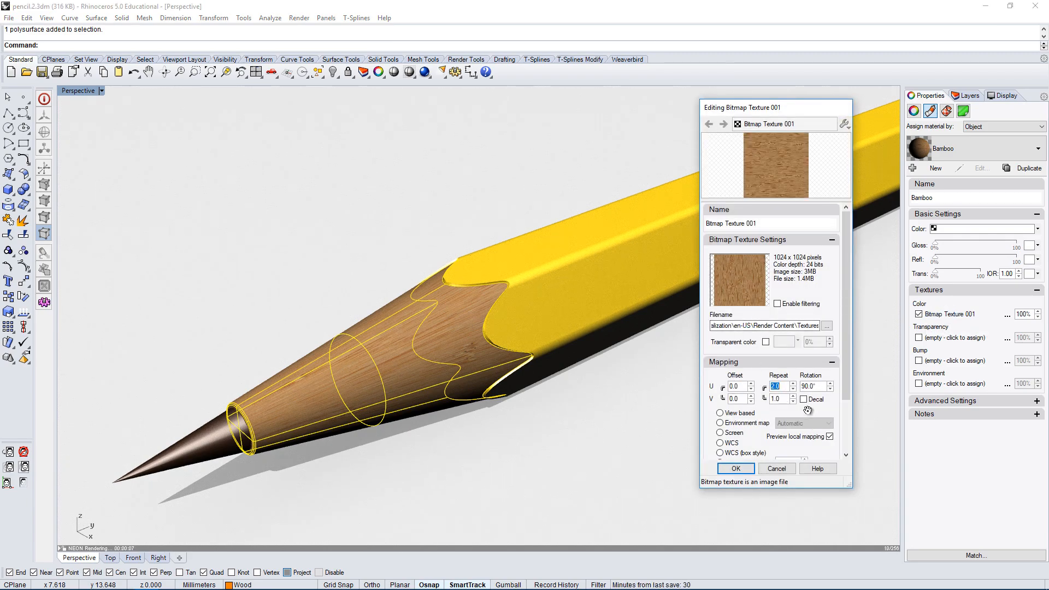
pyautogui.moveTo(786, 399); pyautogui.dragTo(701, 395)
pyautogui.write('3')
pyautogui.moveTo(784, 386); pyautogui.dragTo(771, 387)
pyautogui.write('1')
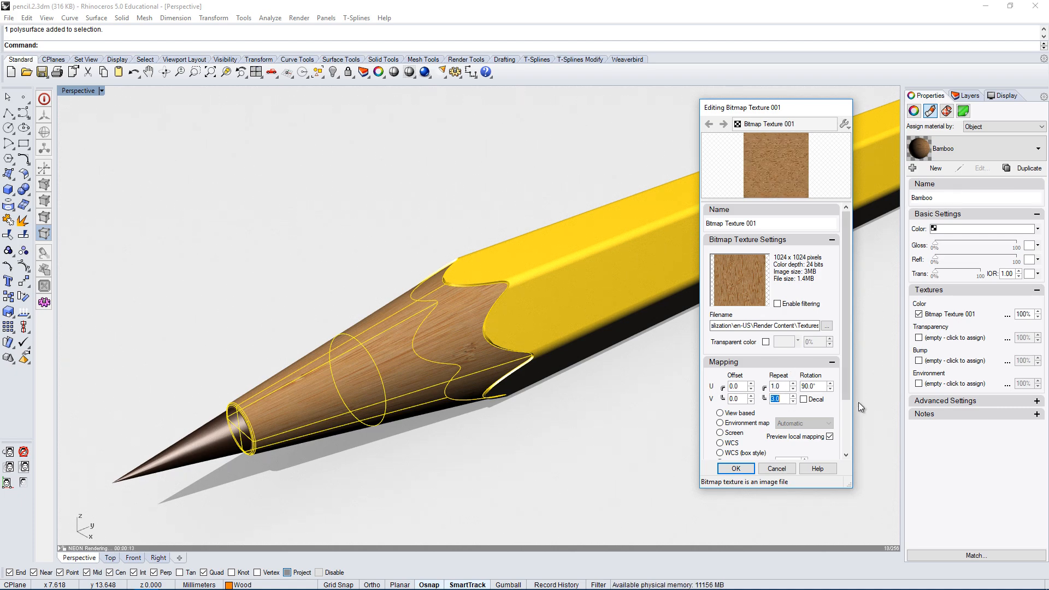
pyautogui.click(736, 469)
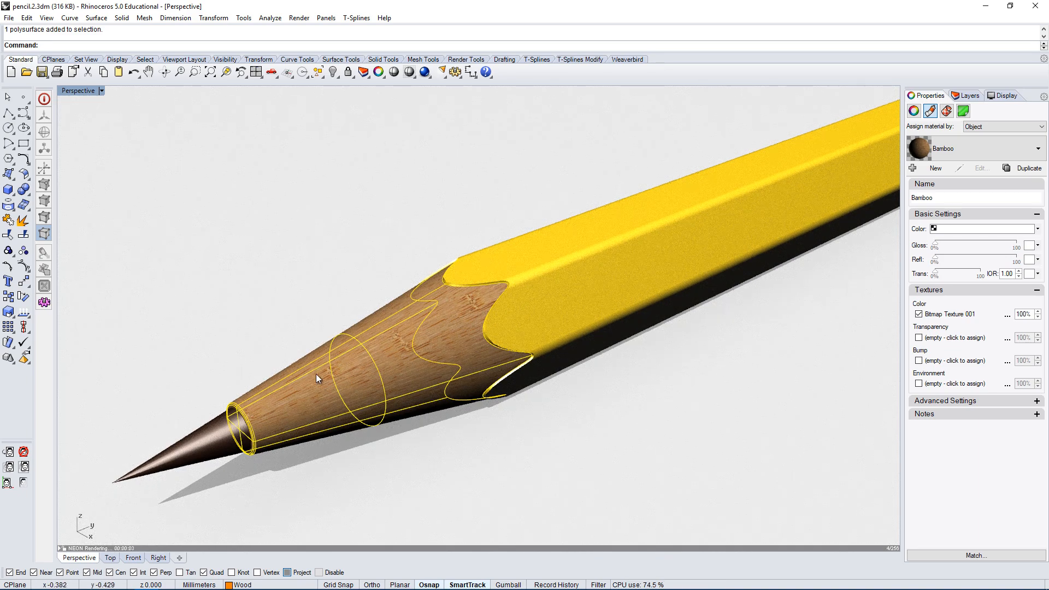
# - Reselect the pencil's wood part, link its bamboo texture's repeat values at U 2.0 and V 6.0, and accept the changes
pyautogui.scroll(-3, 539, 367)
pyautogui.scroll(-3, 522, 348)
pyautogui.click(668, 387)
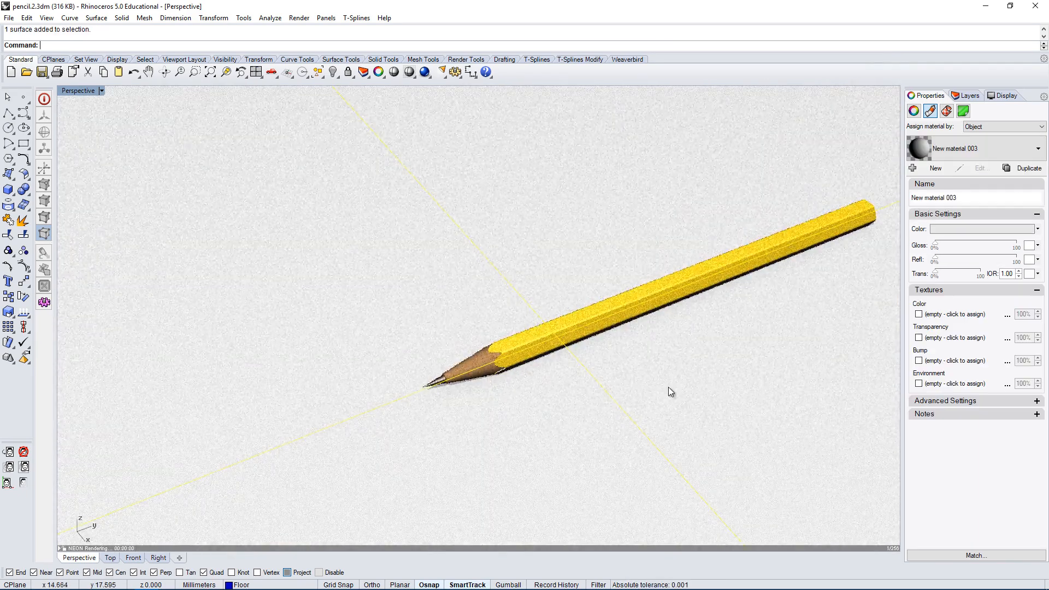
pyautogui.scroll(5, 529, 422)
pyautogui.moveTo(569, 455); pyautogui.dragTo(548, 456, button='right')
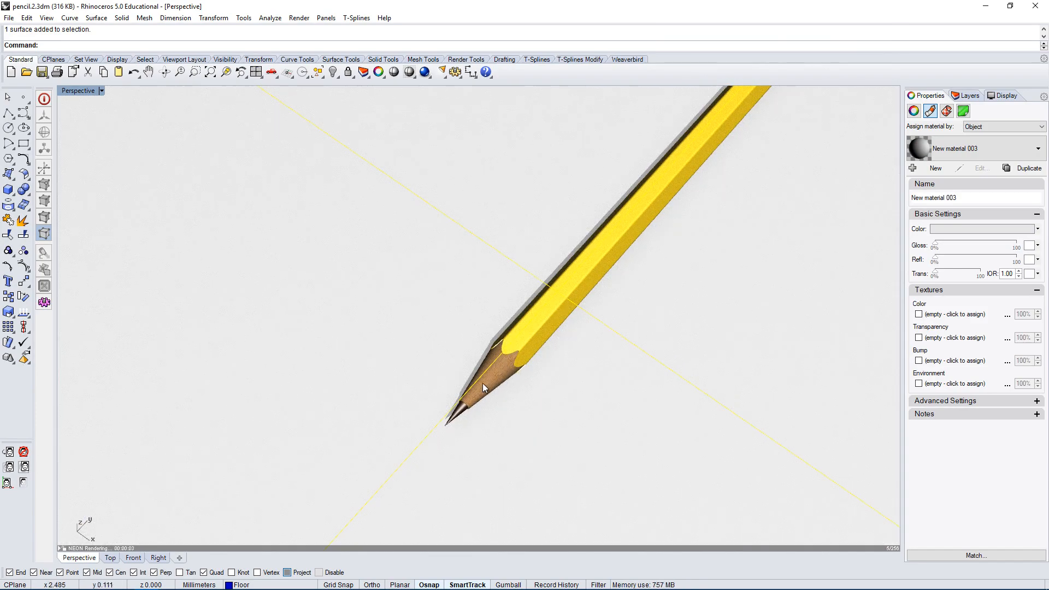
pyautogui.moveTo(499, 400)
pyautogui.mouseDown(button='right')
pyautogui.moveTo(557, 414)
pyautogui.moveTo(471, 326)
pyautogui.mouseUp(button='right')
pyautogui.click(475, 331)
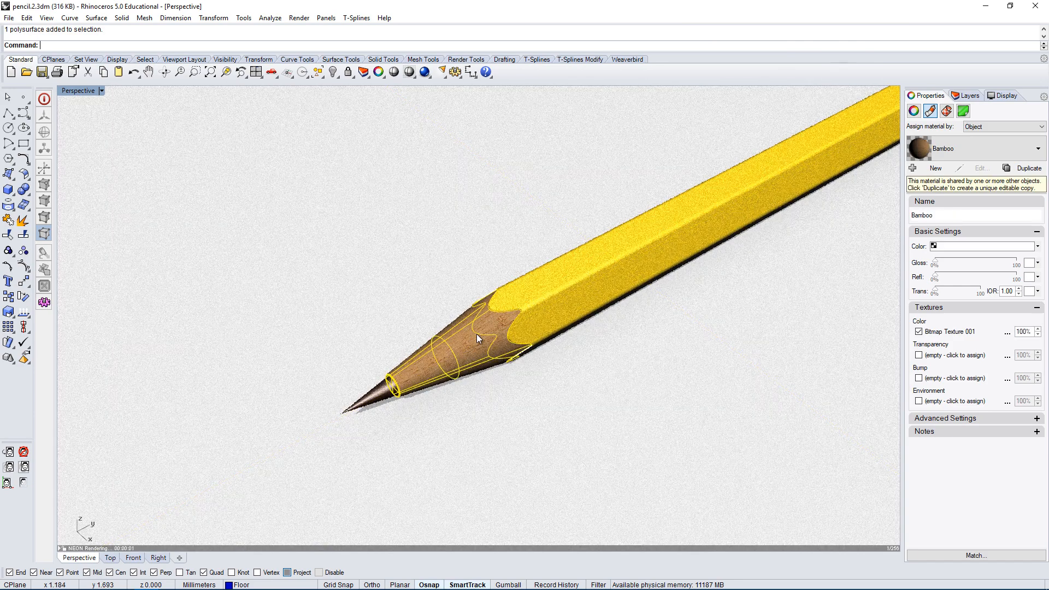
pyautogui.click(951, 331)
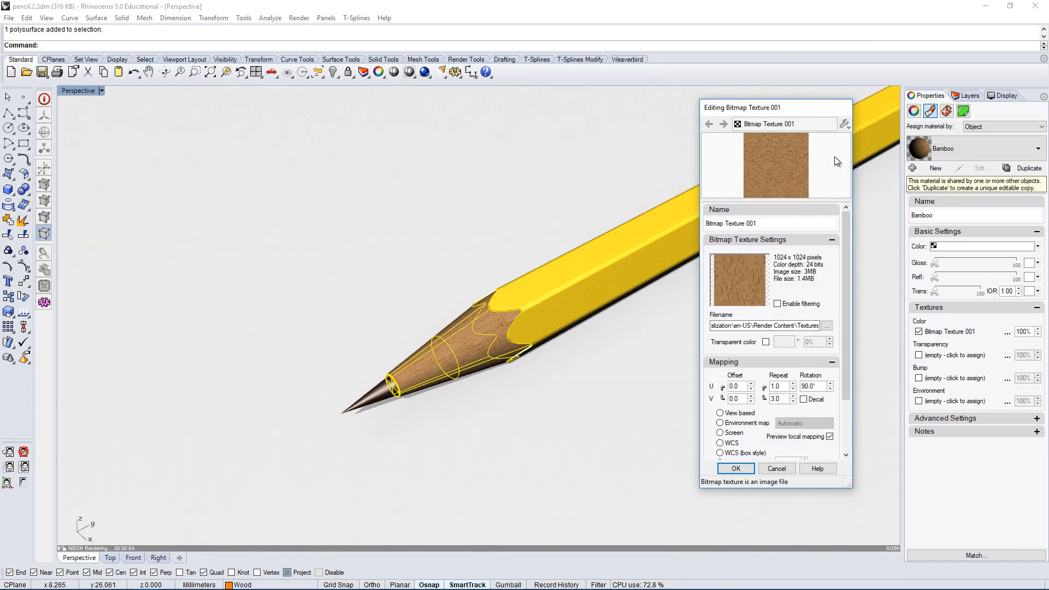
pyautogui.click(781, 399)
pyautogui.click(793, 384)
pyautogui.click(736, 469)
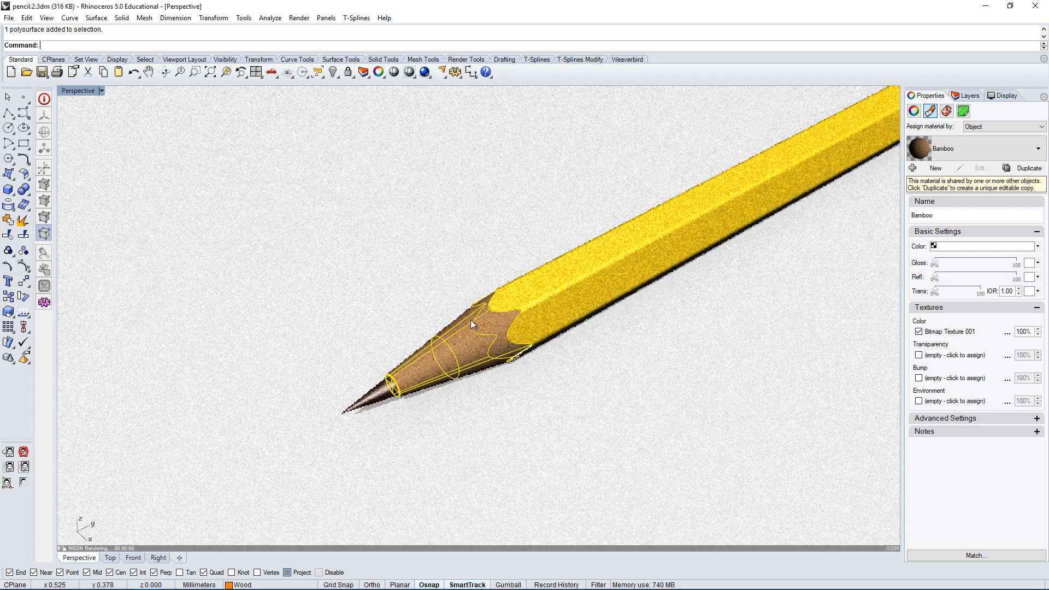
# - Set the bamboo texture's linked repeat to U 0.5 and V 1.5, and accept the texture changes
pyautogui.scroll(5, 520, 366)
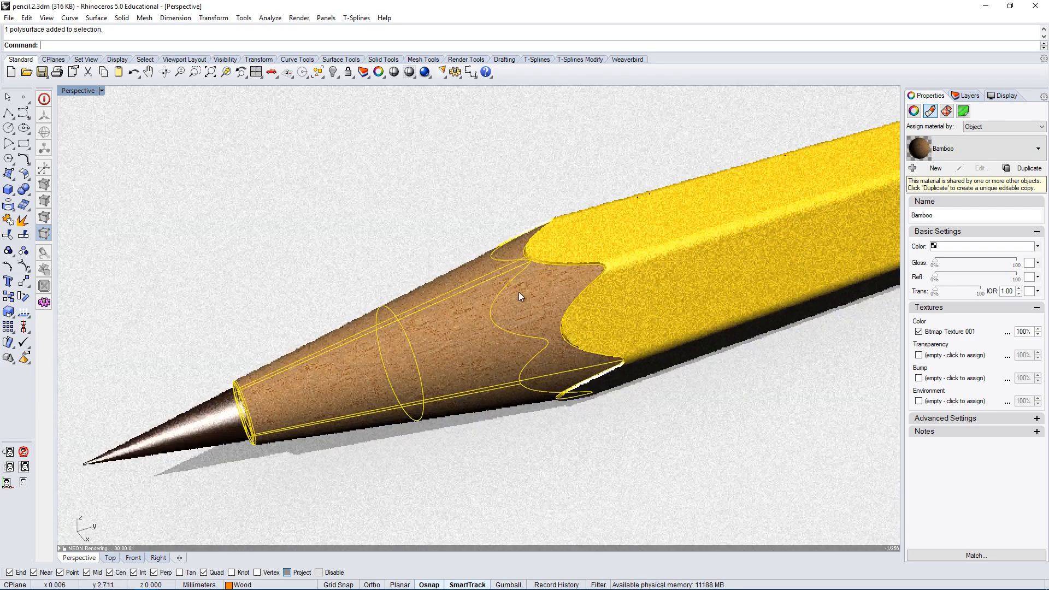
pyautogui.doubleClick(949, 332)
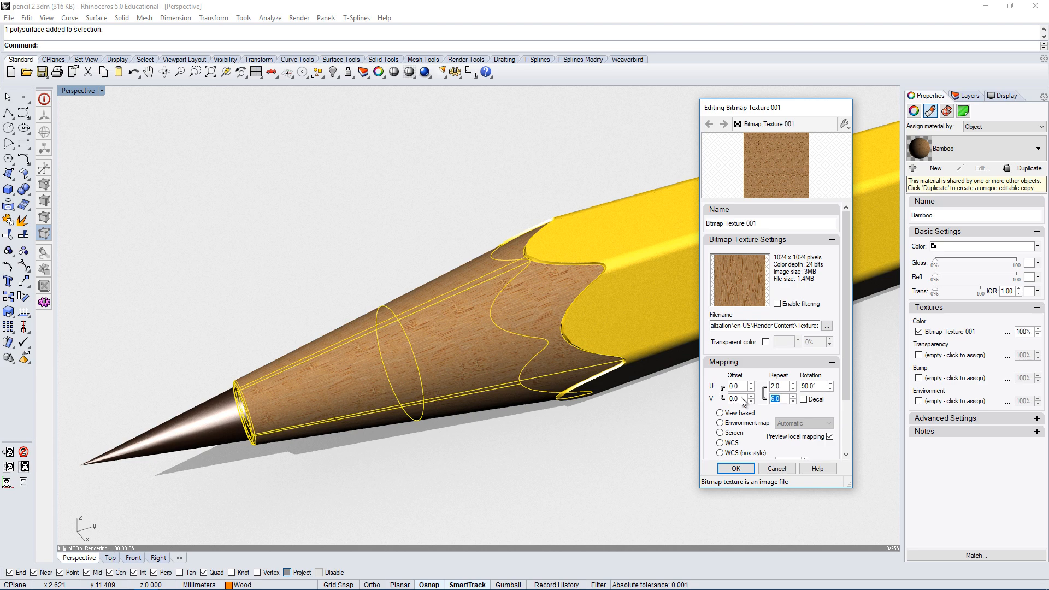
pyautogui.moveTo(846, 330)
pyautogui.mouseDown()
pyautogui.moveTo(837, 405)
pyautogui.moveTo(842, 339)
pyautogui.mouseUp()
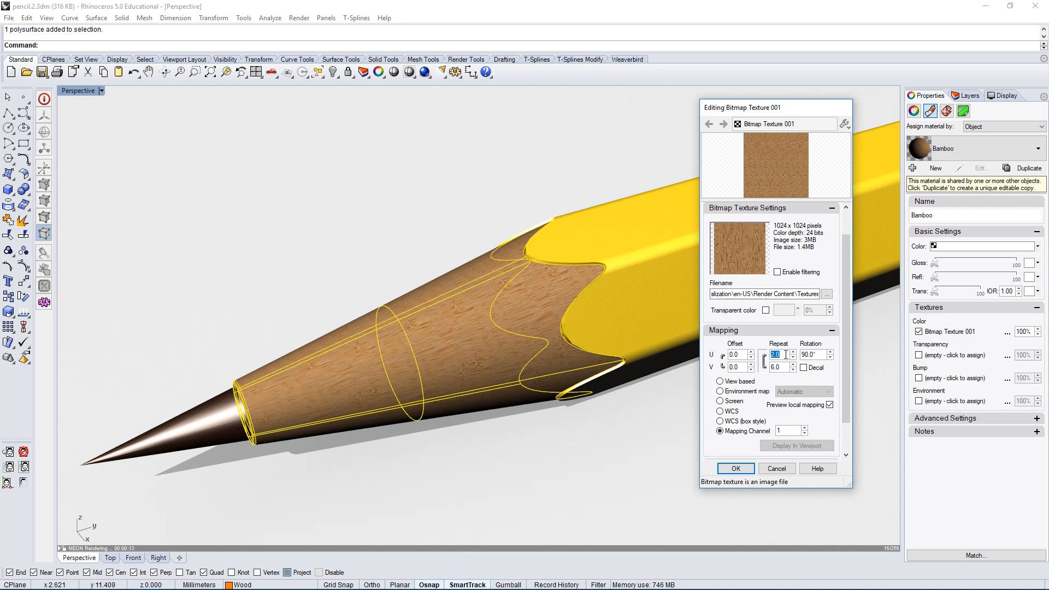
pyautogui.write('0.5')
pyautogui.press('Tab')
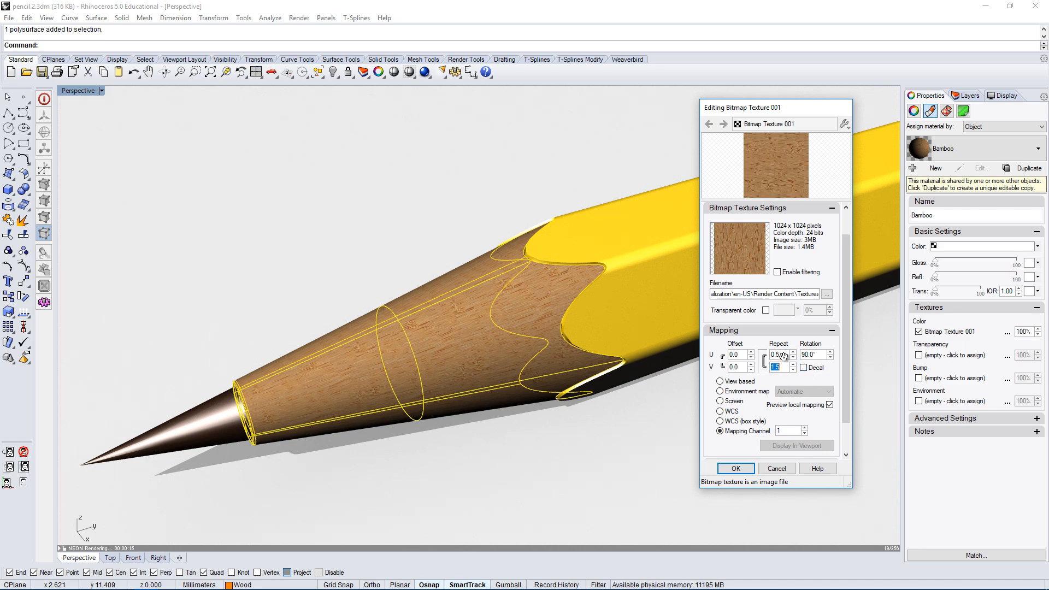
pyautogui.click(736, 468)
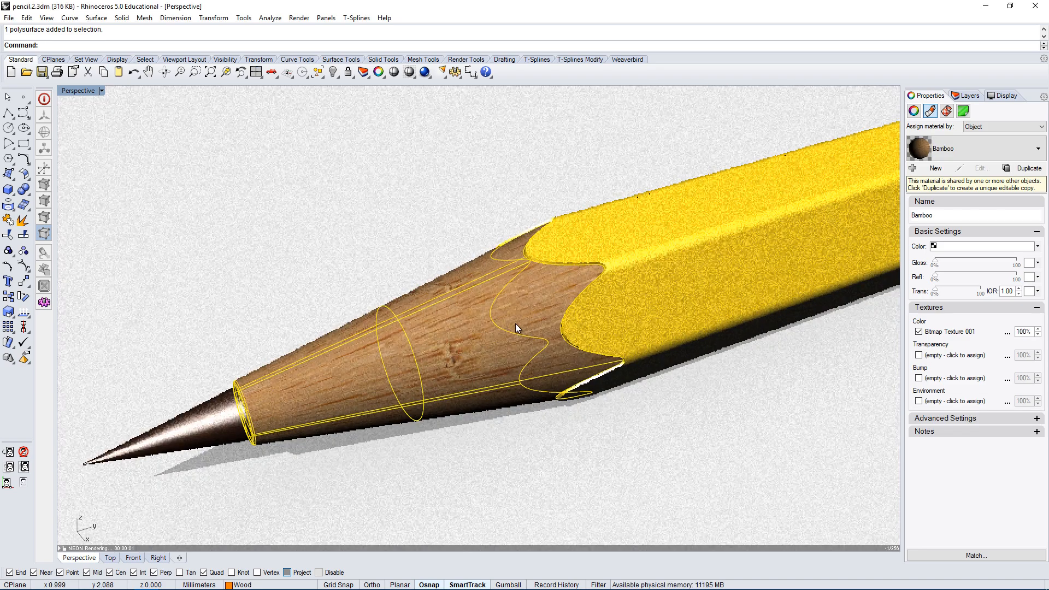
# - Examine the bamboo grain on the pencil tip in close-up and full-length raytraced views from several angles
pyautogui.moveTo(543, 337); pyautogui.dragTo(556, 359, button='right')
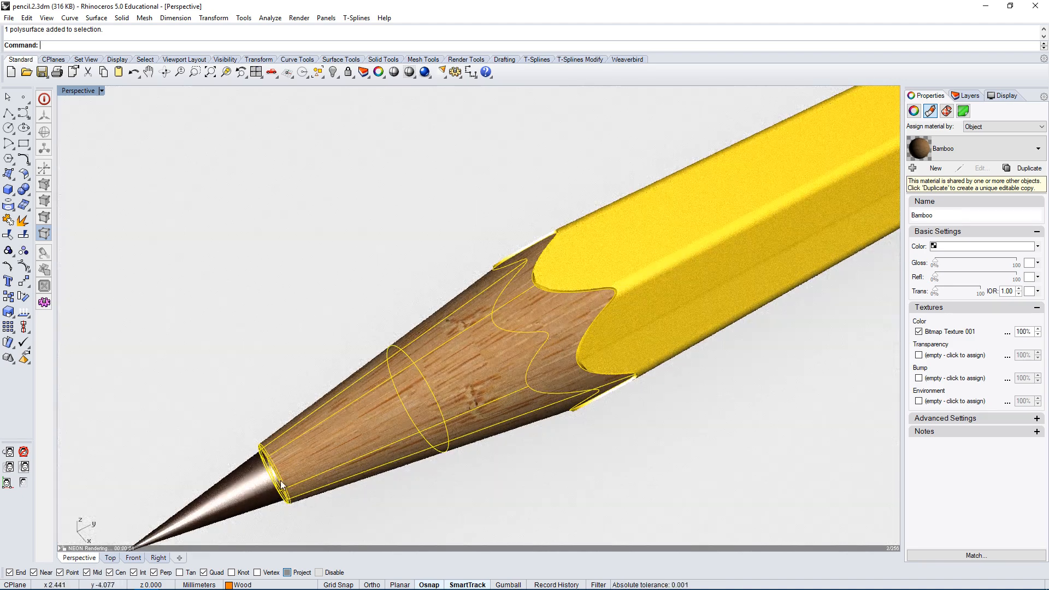
pyautogui.scroll(-6, 559, 322)
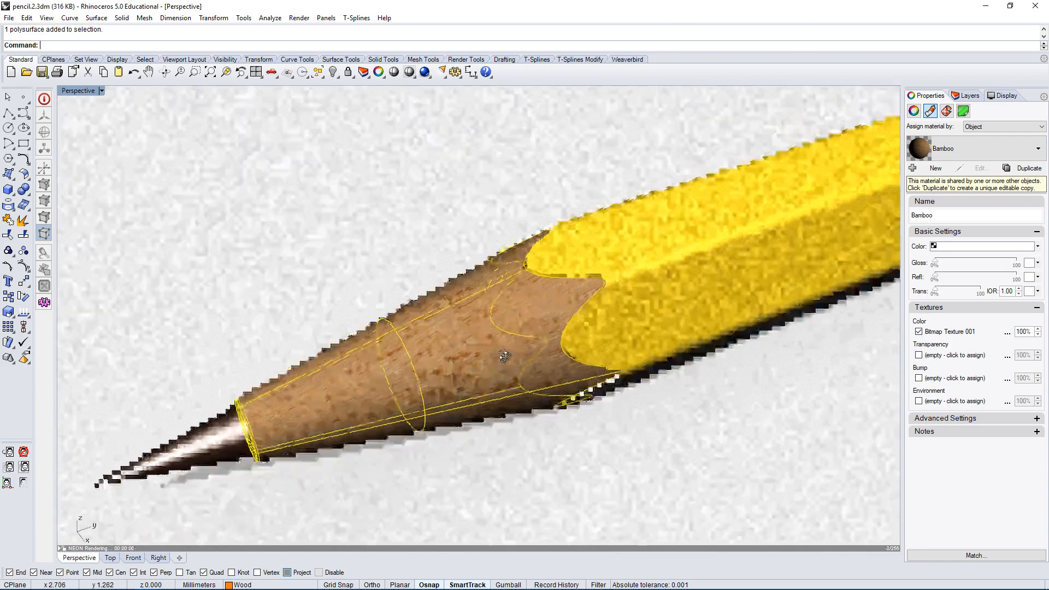
pyautogui.click(421, 261)
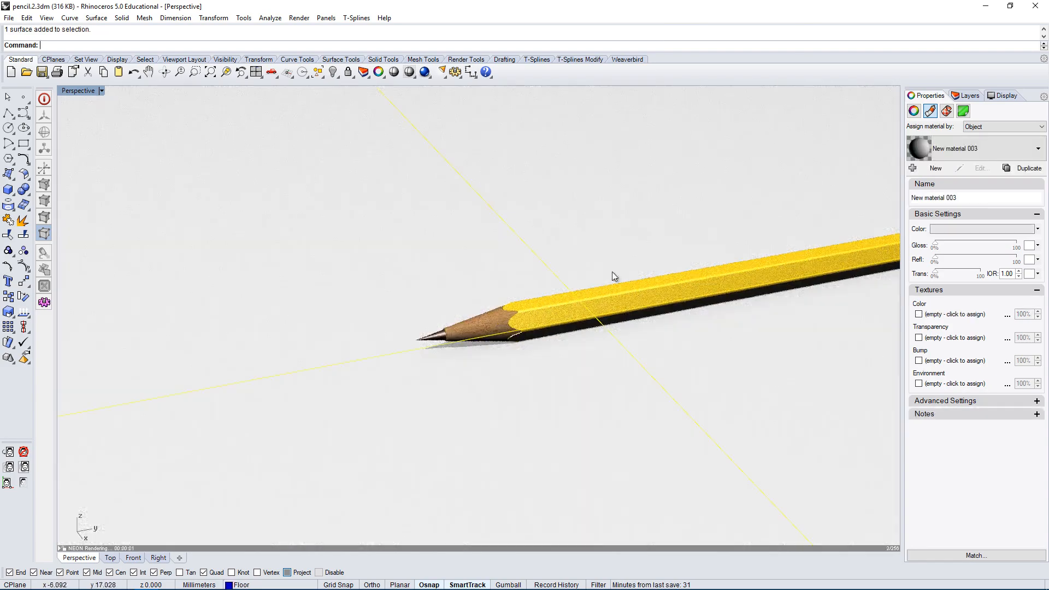
pyautogui.moveTo(613, 276); pyautogui.dragTo(540, 353, button='right')
pyautogui.scroll(3, 496, 349)
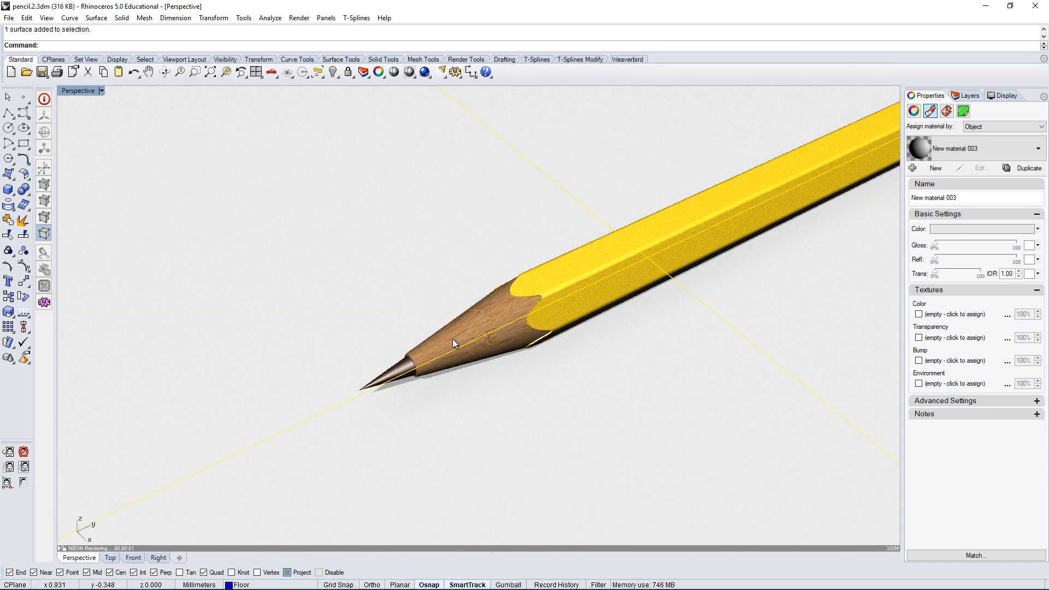
pyautogui.scroll(-3, 370, 337)
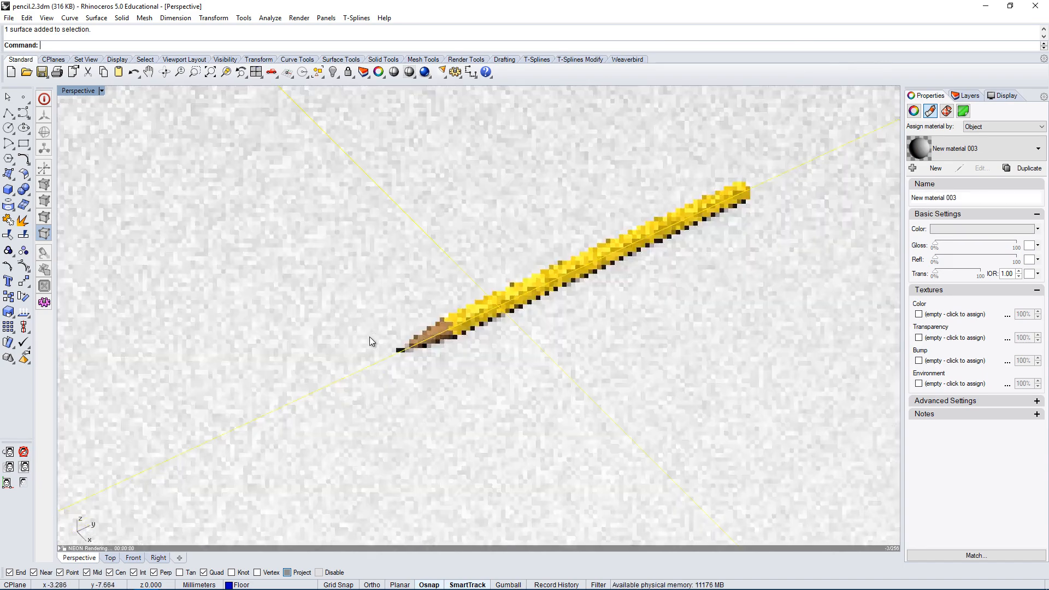
pyautogui.click(442, 328)
pyautogui.click(473, 366)
pyautogui.scroll(5, 432, 304)
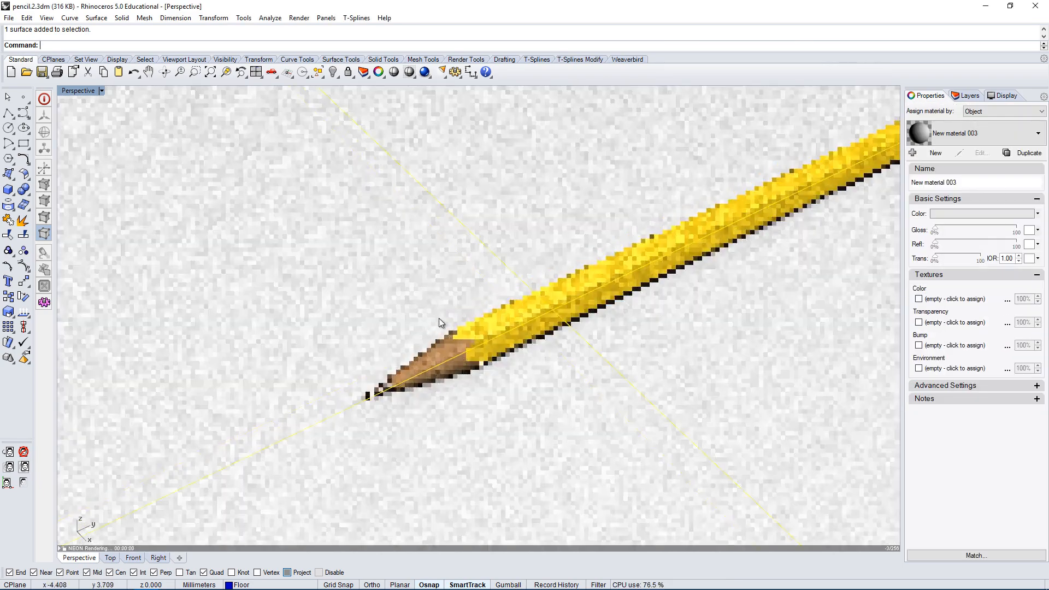
pyautogui.scroll(4, 439, 318)
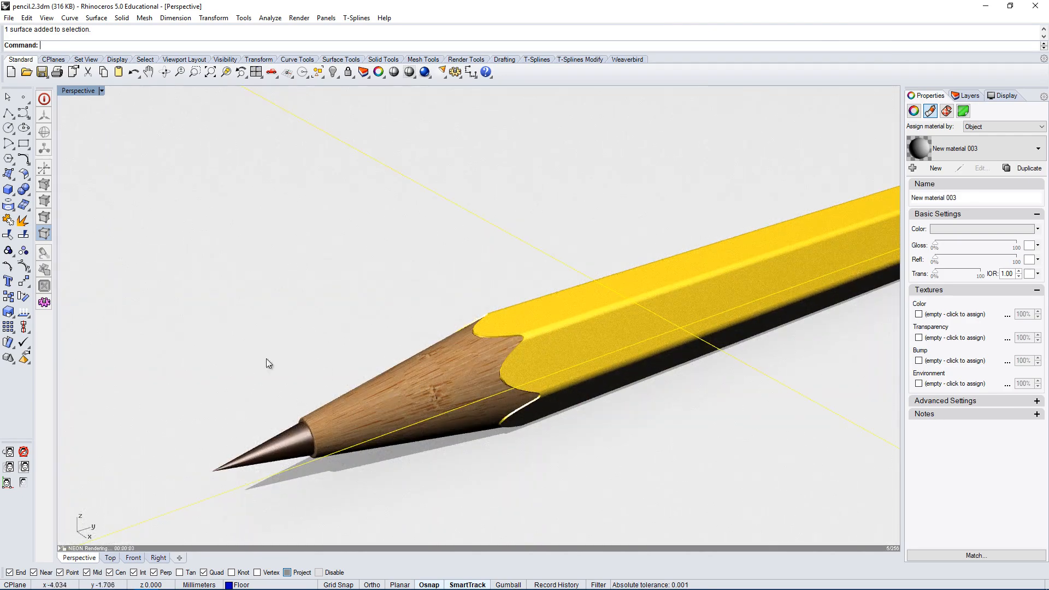
pyautogui.scroll(-10, 263, 361)
pyautogui.moveTo(511, 363)
pyautogui.mouseDown(button='right')
pyautogui.moveTo(518, 405)
pyautogui.moveTo(394, 399)
pyautogui.mouseUp(button='right')
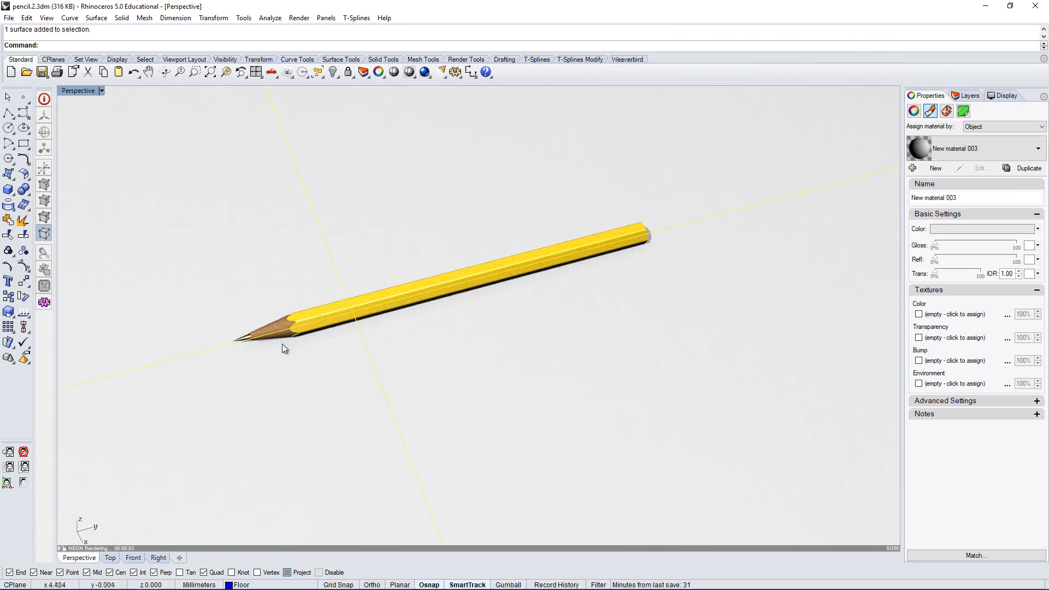
pyautogui.moveTo(282, 343)
pyautogui.mouseDown(button='right')
pyautogui.moveTo(408, 344)
pyautogui.moveTo(266, 353)
pyautogui.moveTo(225, 332)
pyautogui.moveTo(310, 348)
pyautogui.mouseUp(button='right')
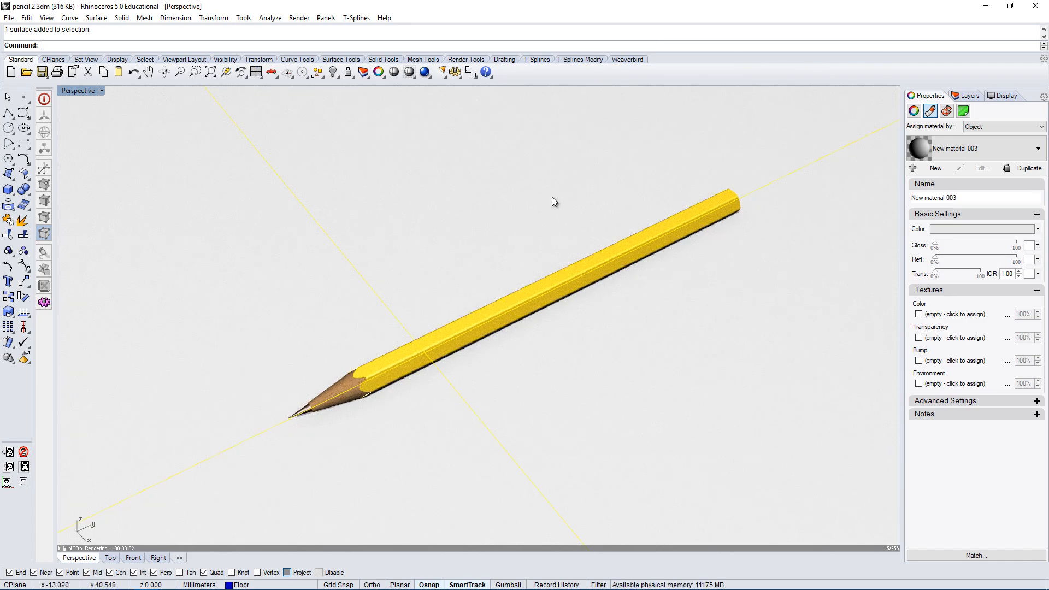
pyautogui.moveTo(629, 325)
pyautogui.mouseDown(button='right')
pyautogui.moveTo(497, 283)
pyautogui.moveTo(473, 325)
pyautogui.moveTo(548, 327)
pyautogui.moveTo(616, 367)
pyautogui.moveTo(588, 342)
pyautogui.moveTo(553, 355)
pyautogui.mouseUp(button='right')
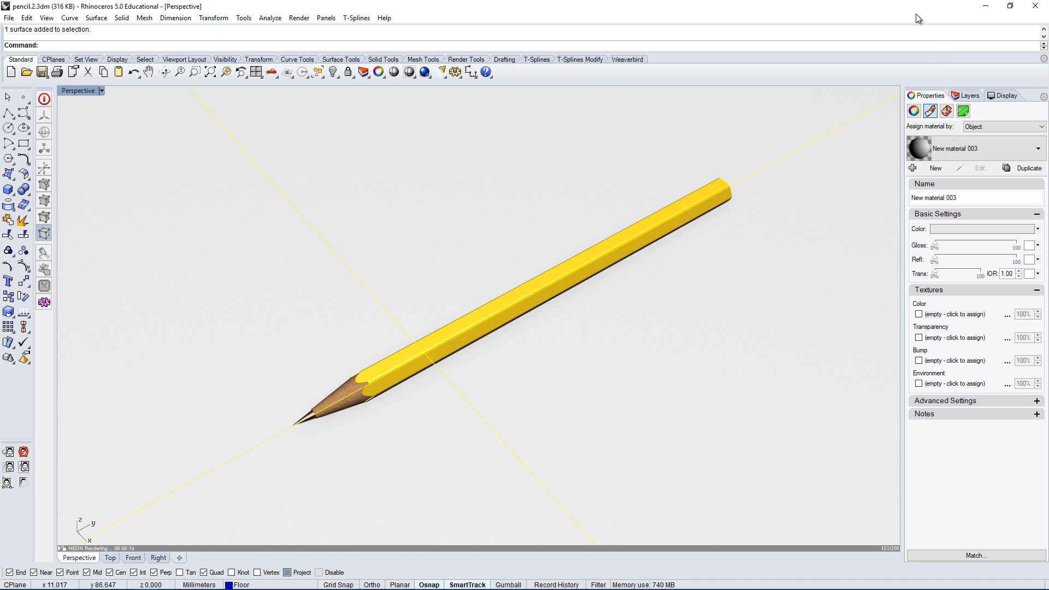
# - Open the environment editor and set the render background to Environment
pyautogui.click(300, 19)
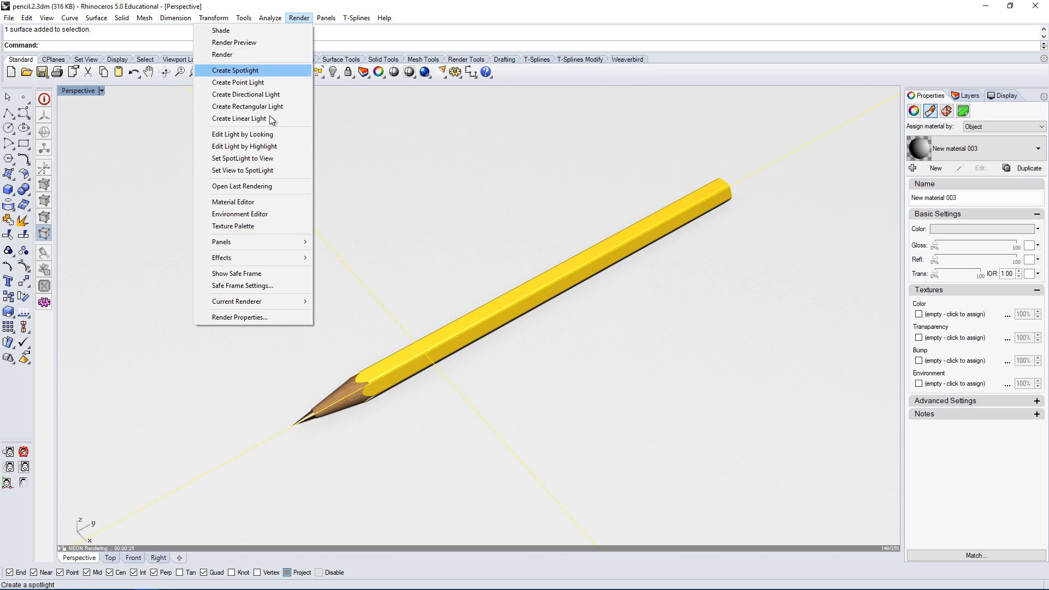
pyautogui.click(255, 215)
pyautogui.moveTo(269, 188); pyautogui.dragTo(232, 108)
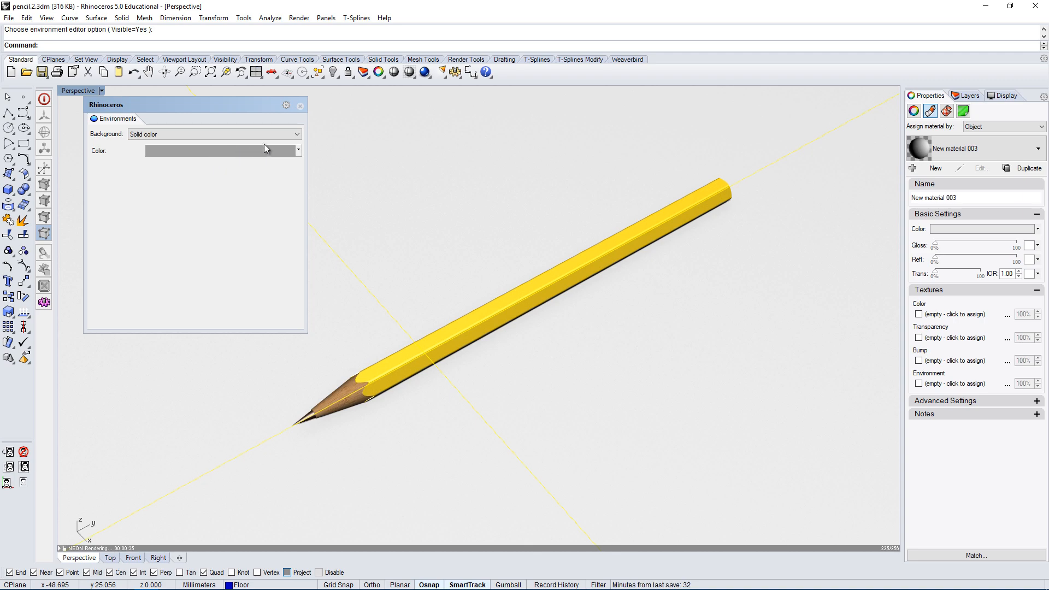
pyautogui.click(226, 136)
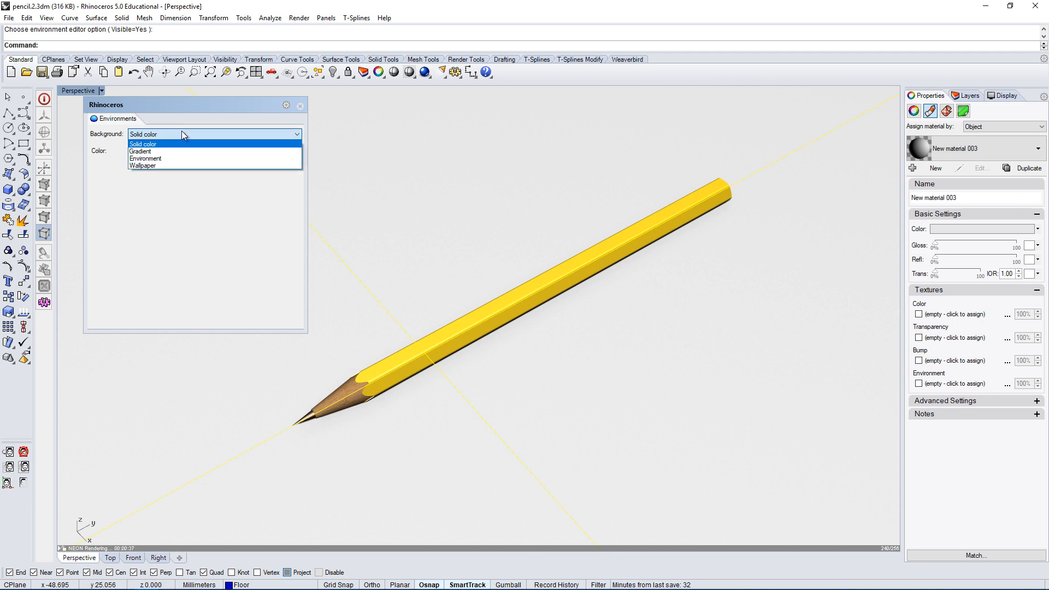
pyautogui.click(150, 159)
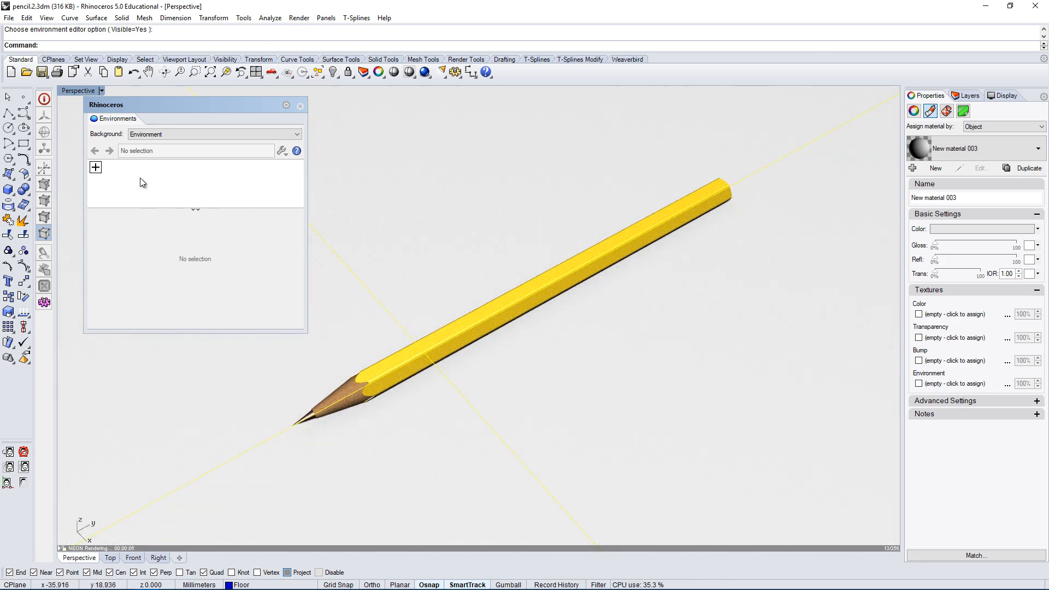
# - Add a new environment of the Basic Environment type, started from scratch
pyautogui.click(95, 168)
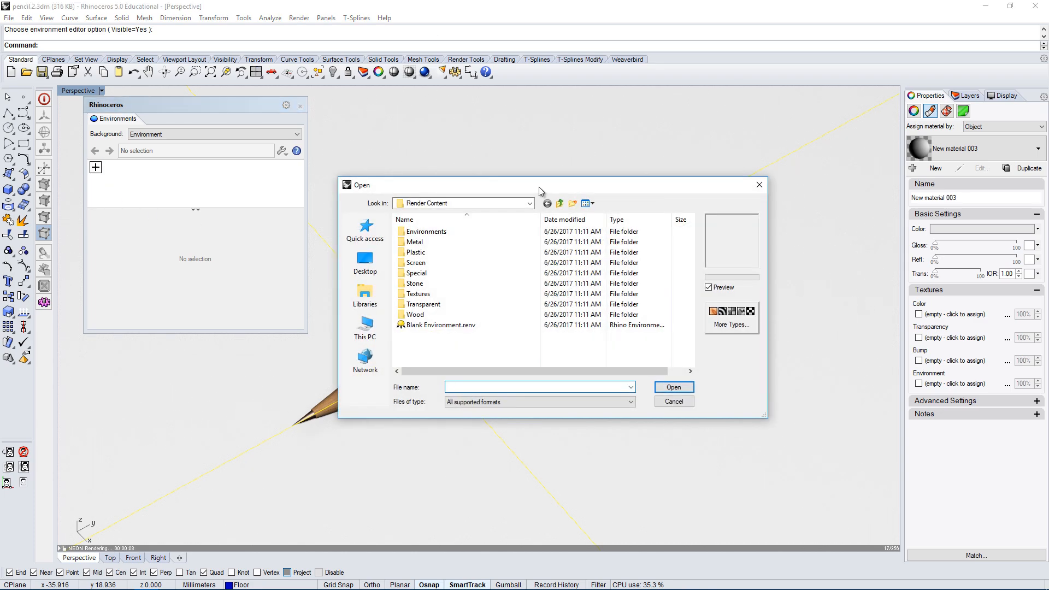
pyautogui.moveTo(579, 186); pyautogui.dragTo(823, 99)
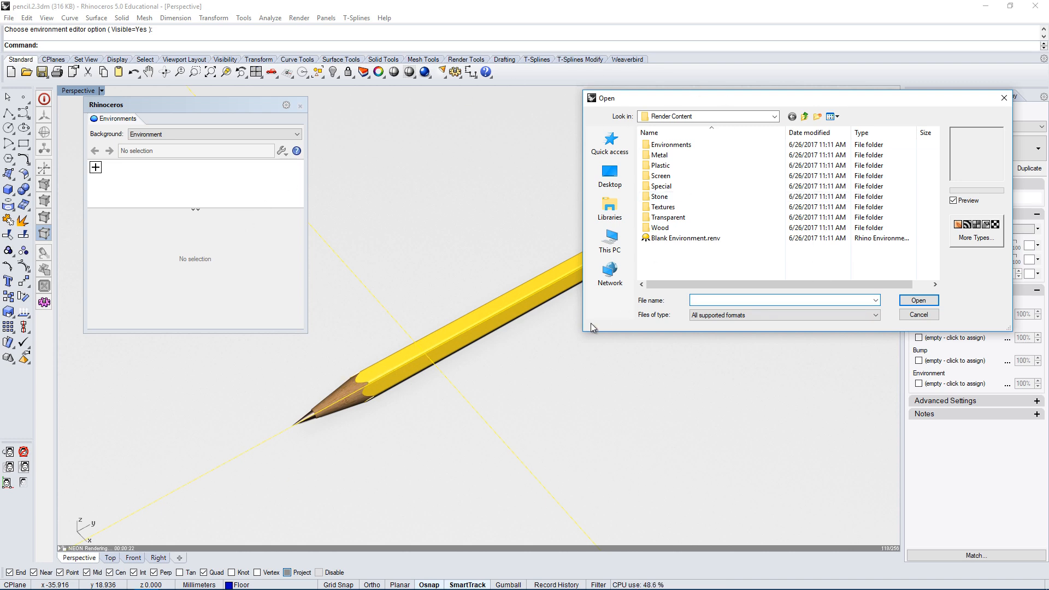
pyautogui.moveTo(736, 99); pyautogui.dragTo(721, 90)
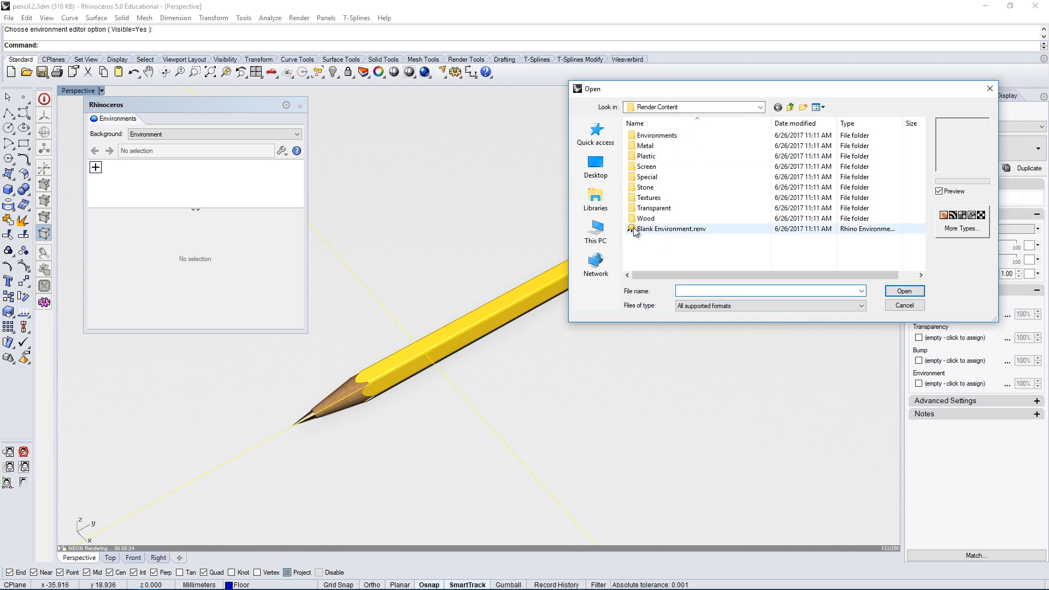
pyautogui.click(962, 228)
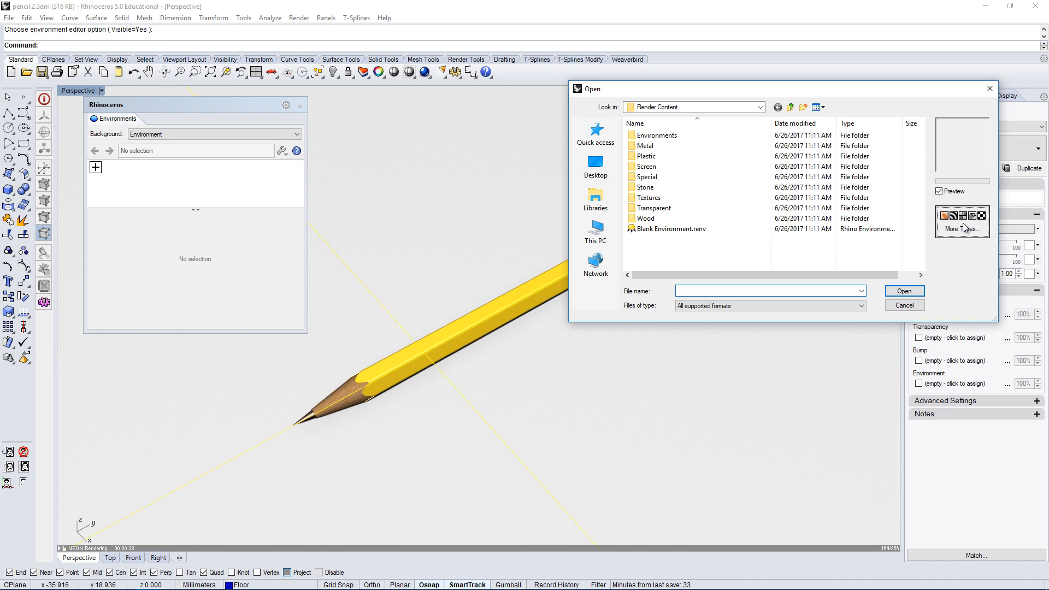
pyautogui.moveTo(639, 112); pyautogui.dragTo(665, 87)
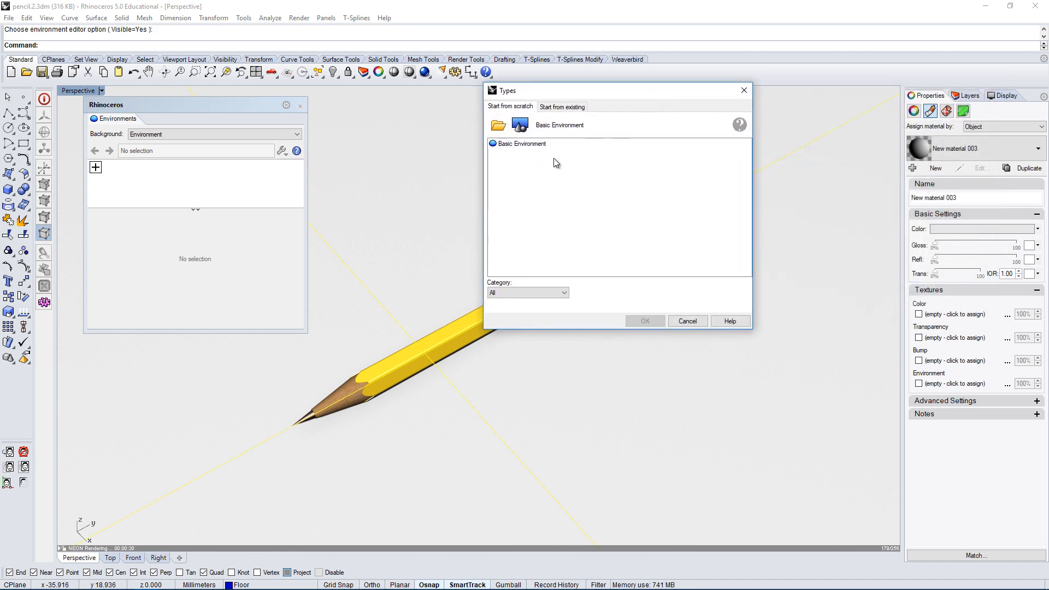
pyautogui.doubleClick(549, 127)
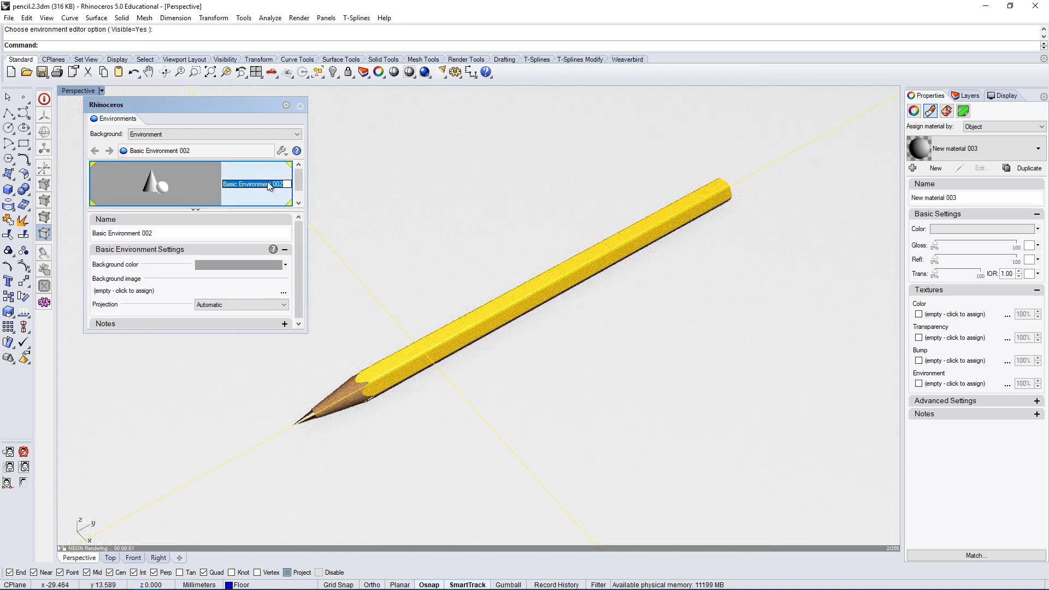
# - Rename the new basic environment as Environment 1
pyautogui.doubleClick(247, 185)
pyautogui.write('Environm')
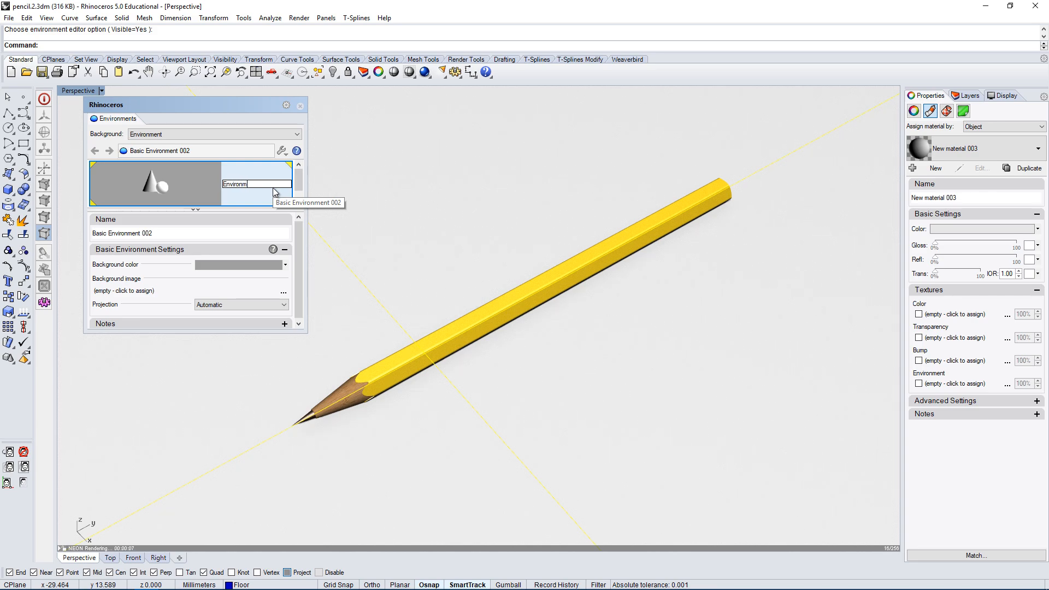
pyautogui.write('ent 1')
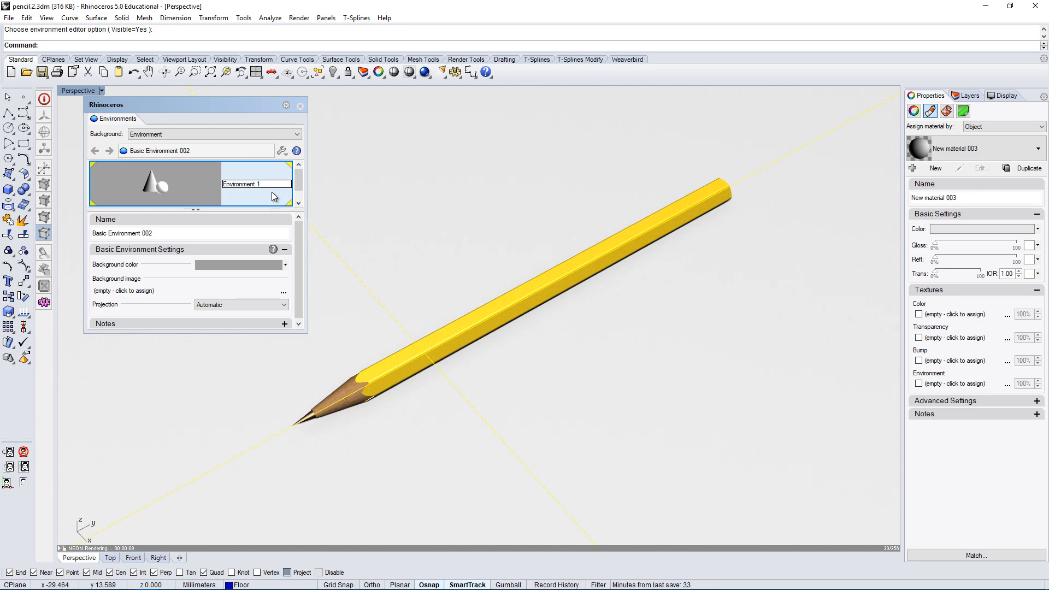
pyautogui.press('Return')
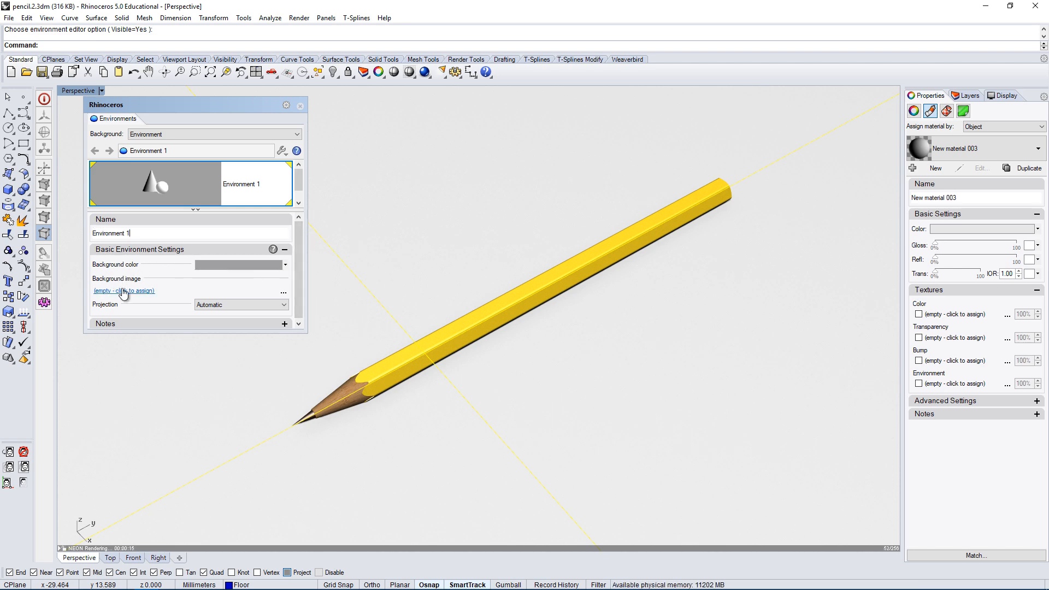
pyautogui.click(284, 295)
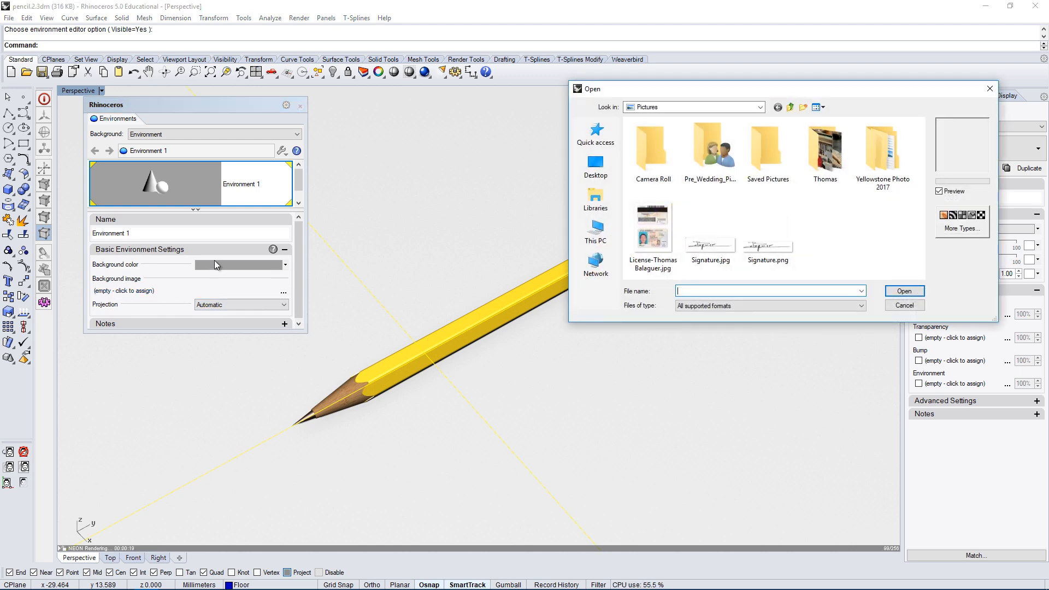
pyautogui.click(971, 233)
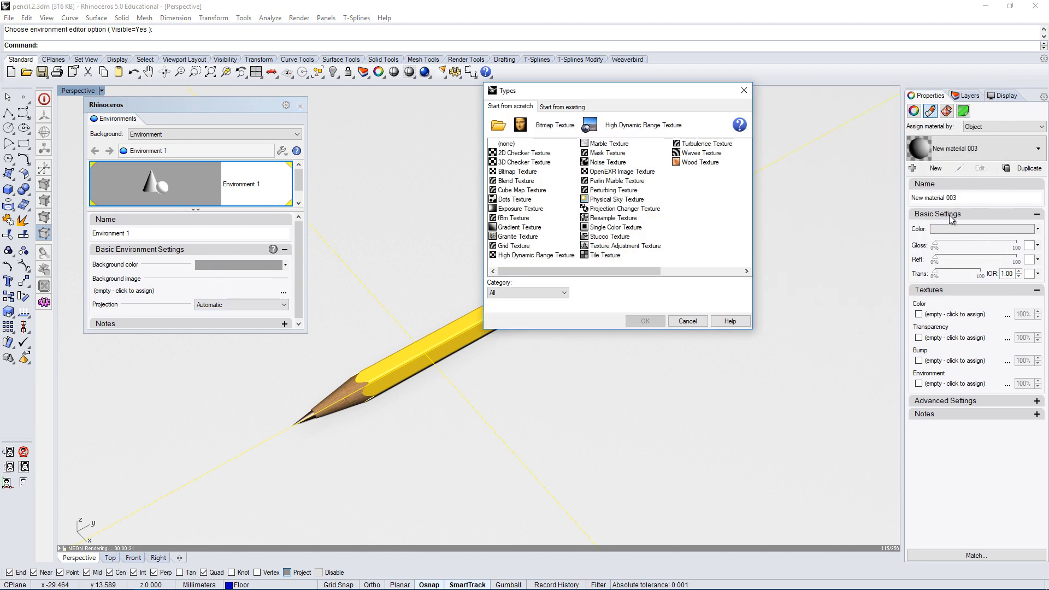
pyautogui.click(743, 90)
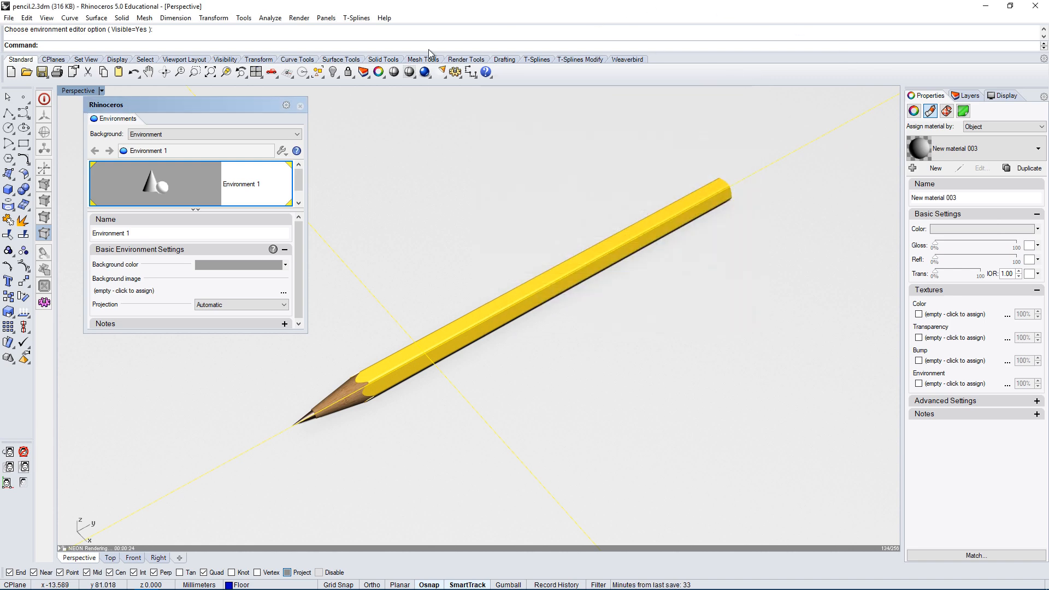
# - Choose a High Dynamic Range Texture as the background image type for Environment 1
pyautogui.click(142, 294)
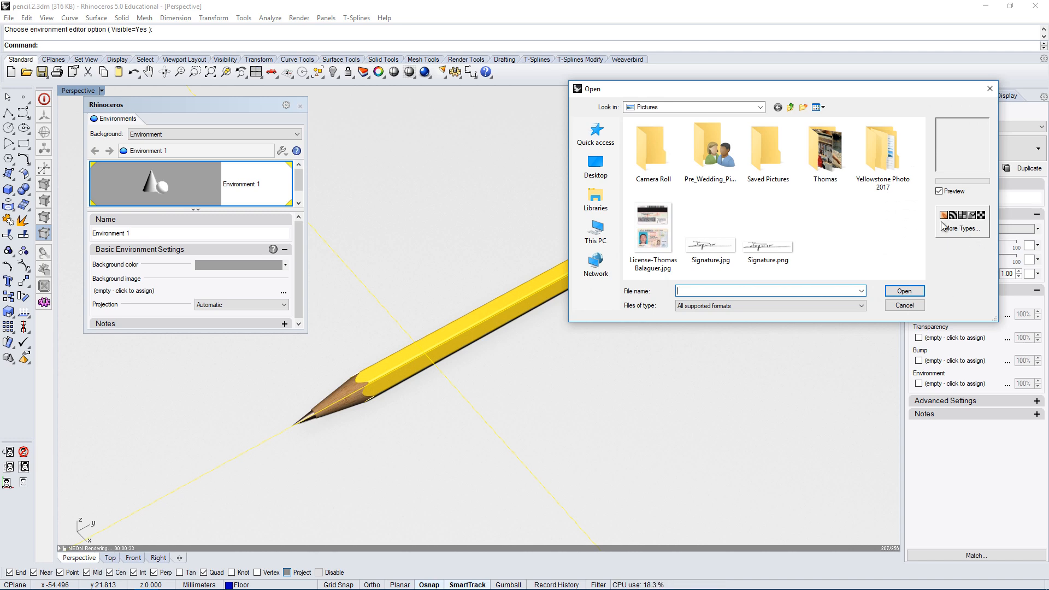
pyautogui.click(970, 232)
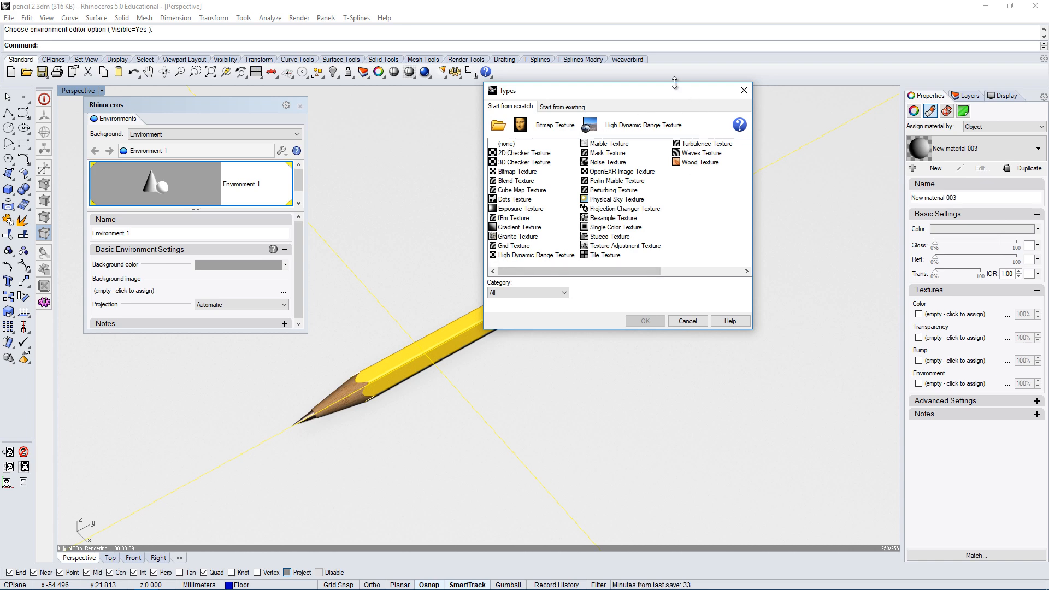
pyautogui.moveTo(671, 88); pyautogui.dragTo(666, 73)
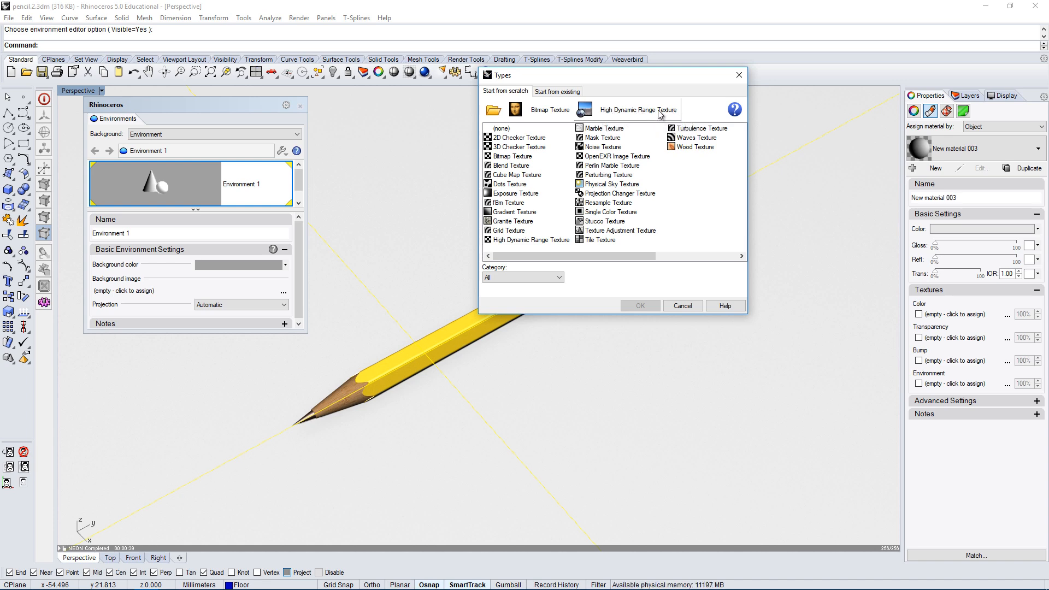
pyautogui.click(606, 111)
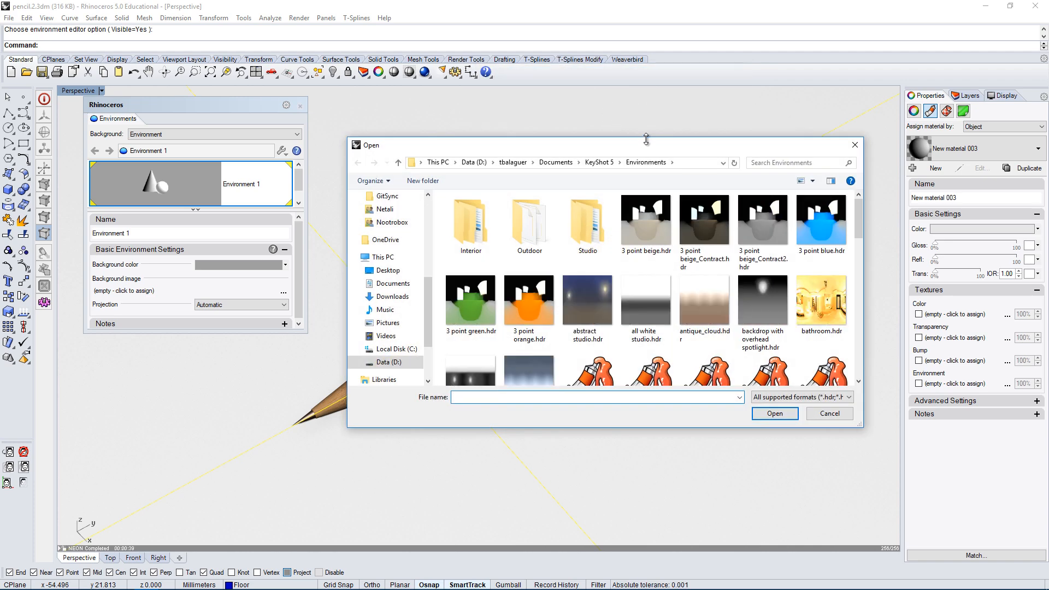
pyautogui.moveTo(644, 144); pyautogui.dragTo(666, 110)
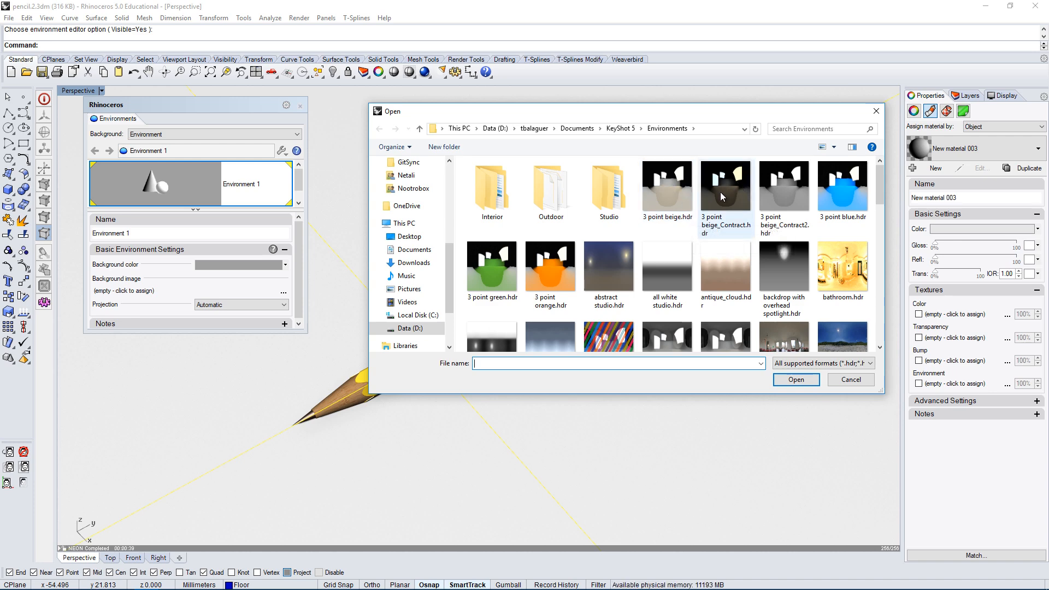
# - Load soft spotlight.hdr from the KeyShot 5 Environments folder as Environment 1's background image
pyautogui.click(663, 191)
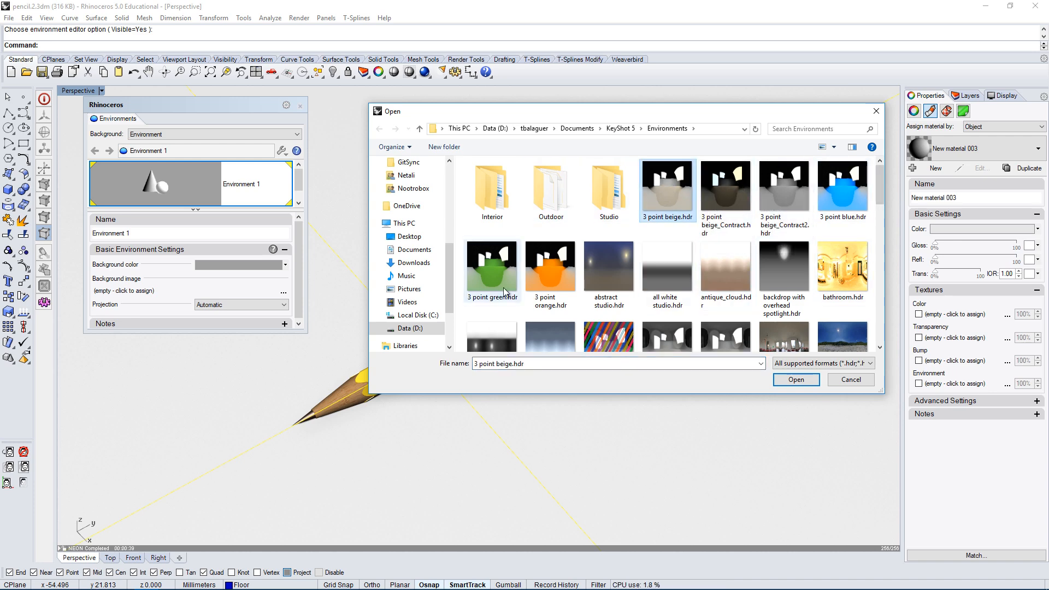
pyautogui.moveTo(877, 194); pyautogui.dragTo(879, 332)
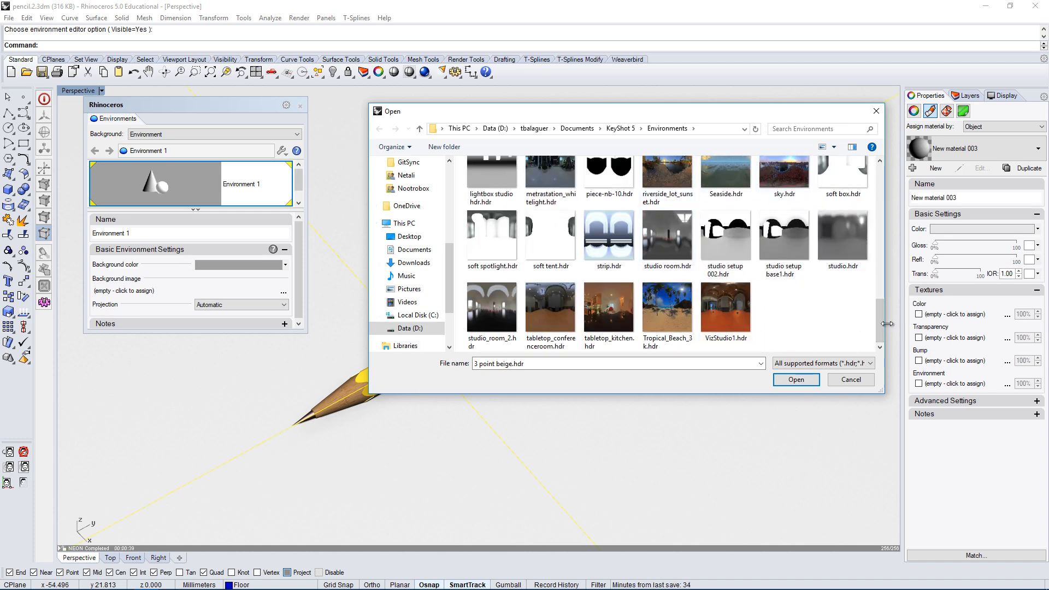
pyautogui.moveTo(880, 313); pyautogui.dragTo(880, 303)
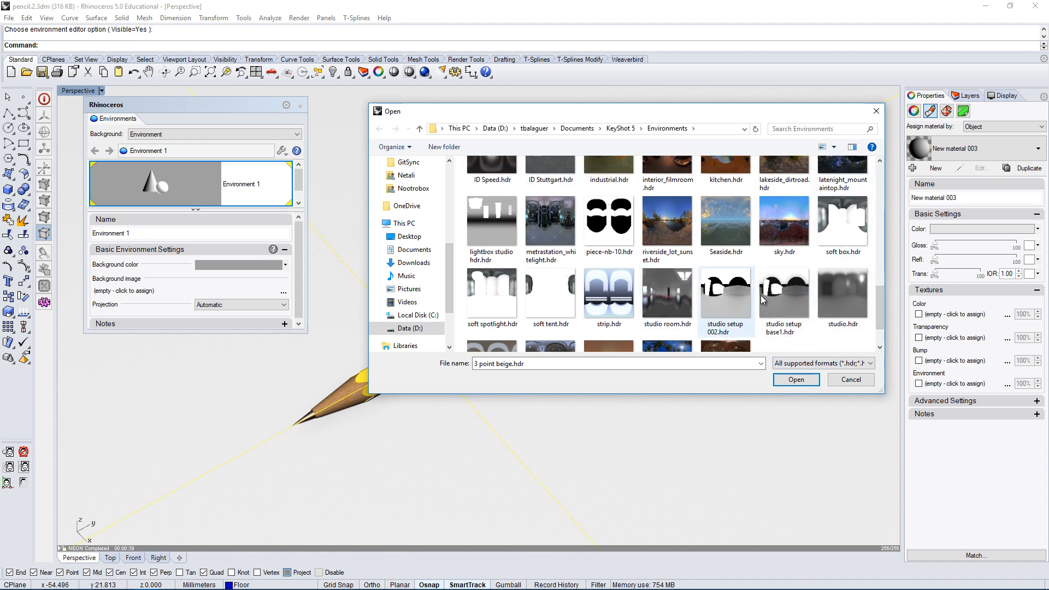
pyautogui.moveTo(763, 115)
pyautogui.mouseDown()
pyautogui.moveTo(757, 98)
pyautogui.moveTo(766, 99)
pyautogui.mouseUp()
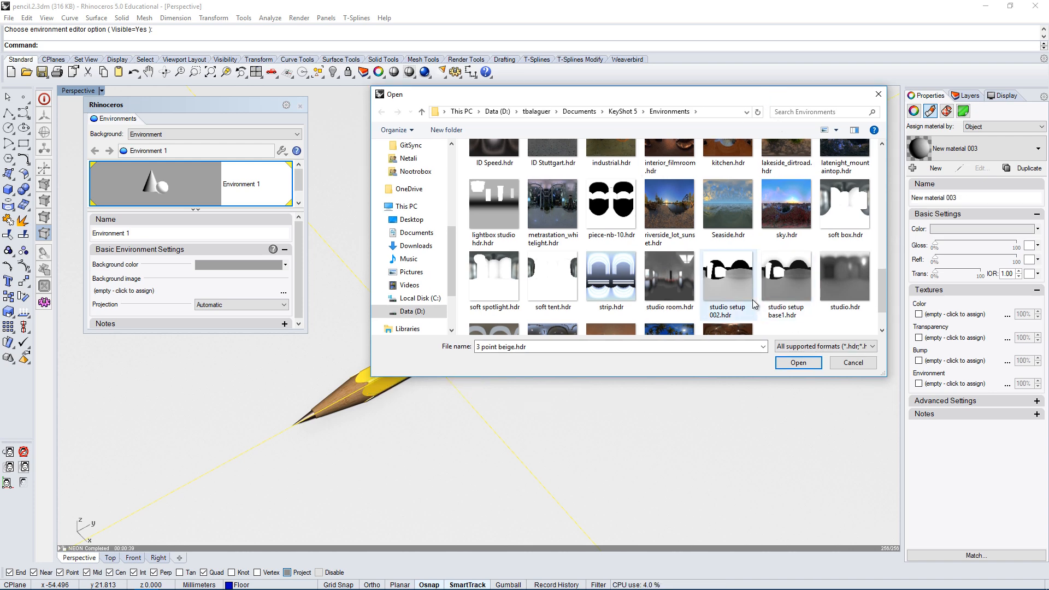
pyautogui.moveTo(882, 286)
pyautogui.mouseDown()
pyautogui.moveTo(882, 268)
pyautogui.moveTo(883, 282)
pyautogui.mouseUp()
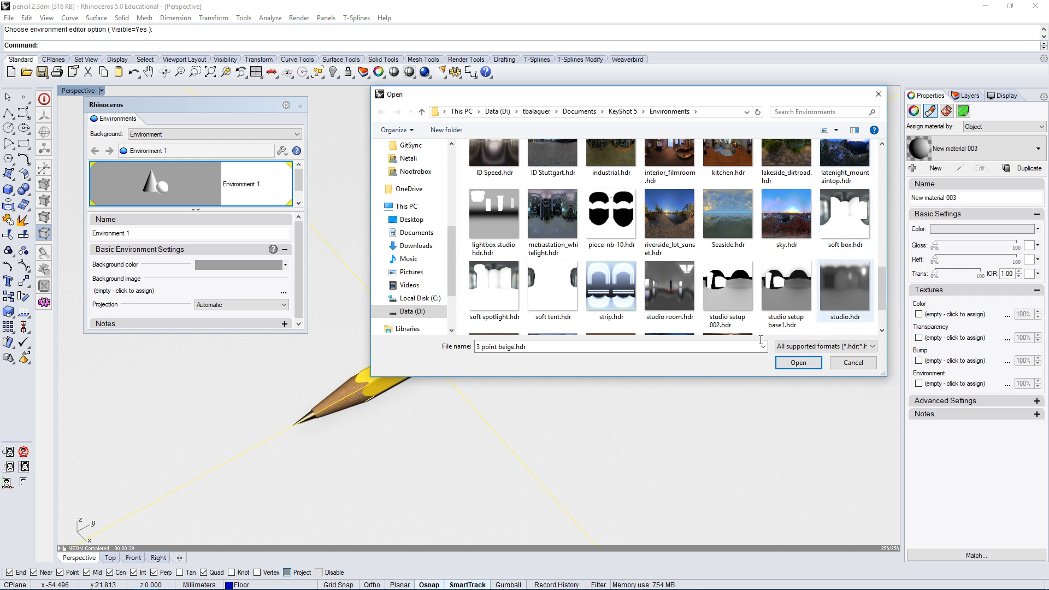
pyautogui.click(511, 300)
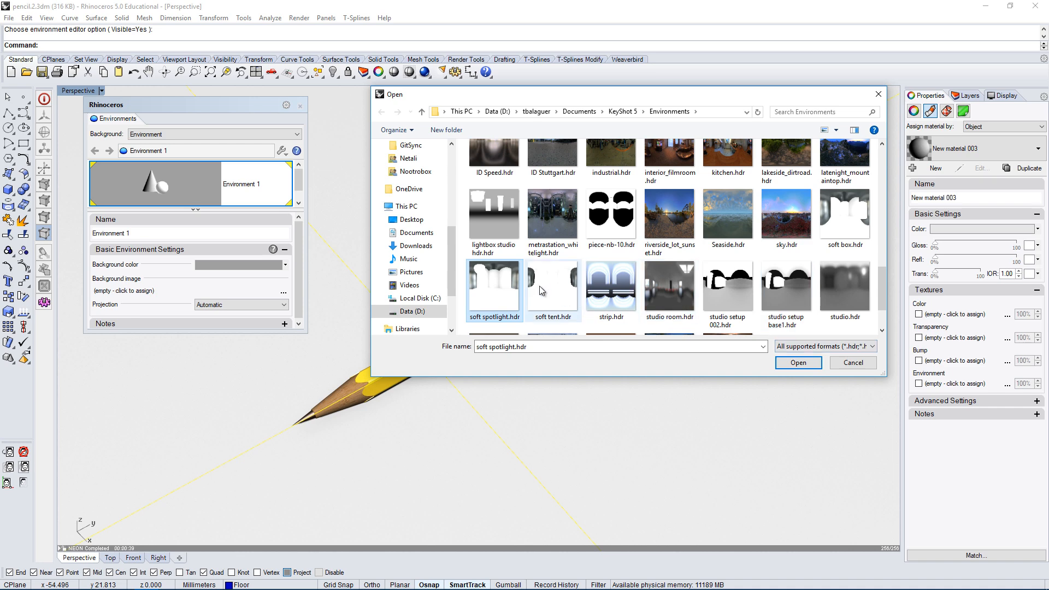
pyautogui.click(798, 363)
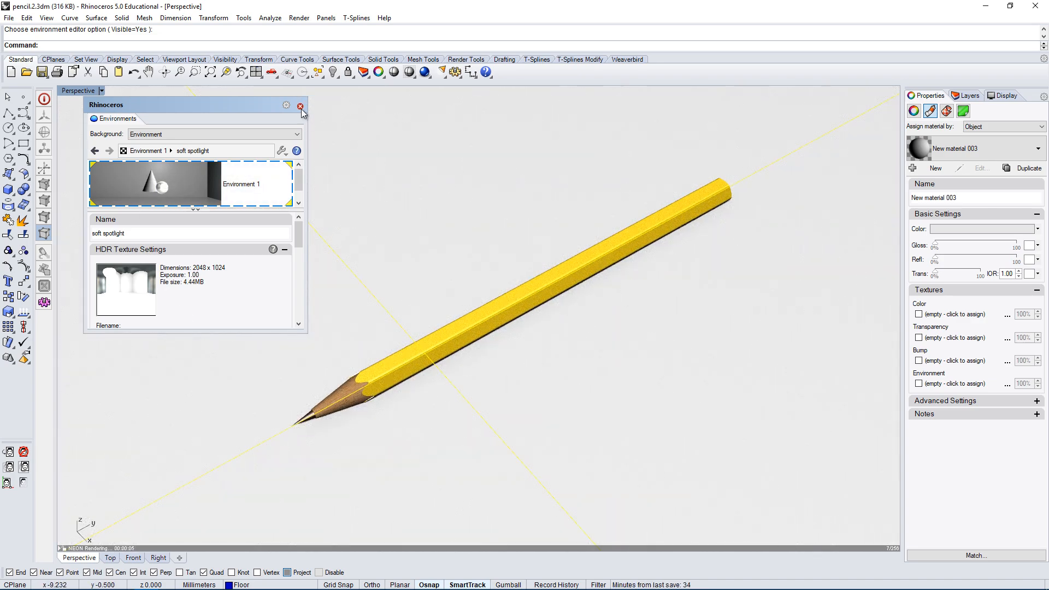
# - Close the environment editor, render the perspective view to check the pencil's lighting, and dismiss the render window
pyautogui.moveTo(205, 104); pyautogui.dragTo(180, 107)
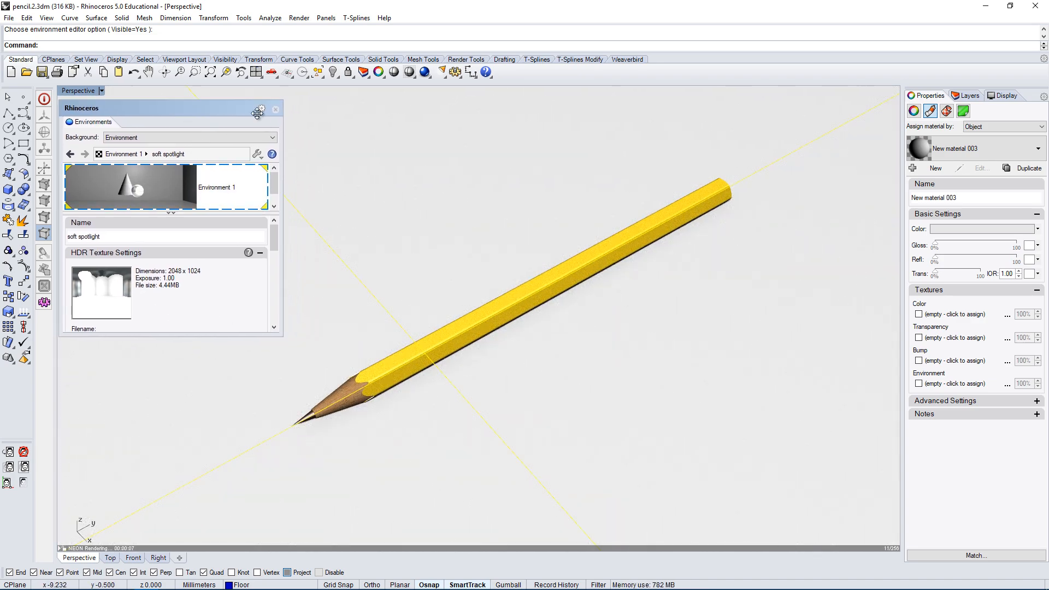
pyautogui.click(276, 110)
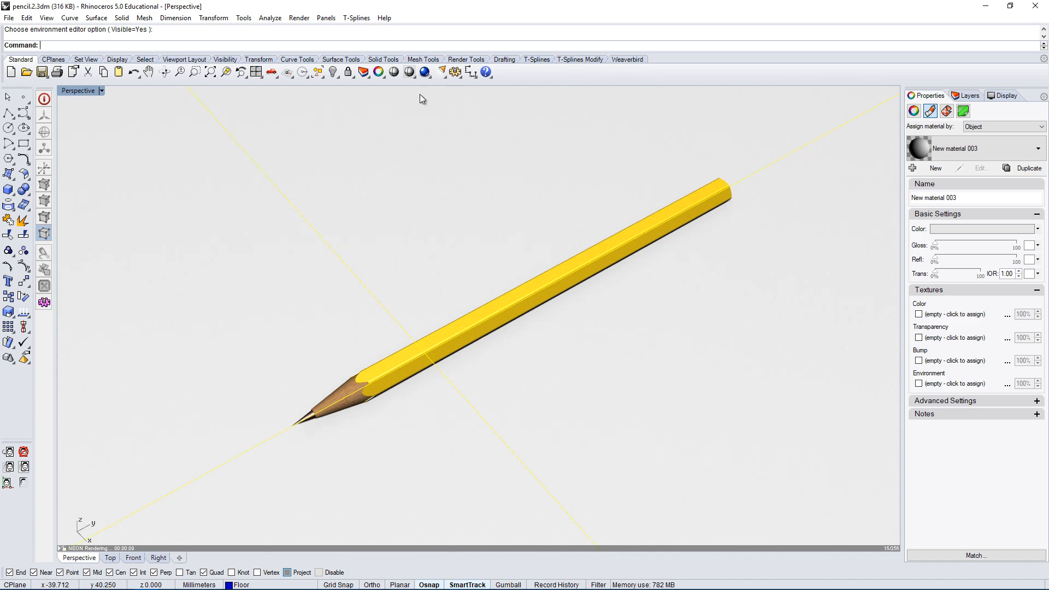
pyautogui.click(425, 73)
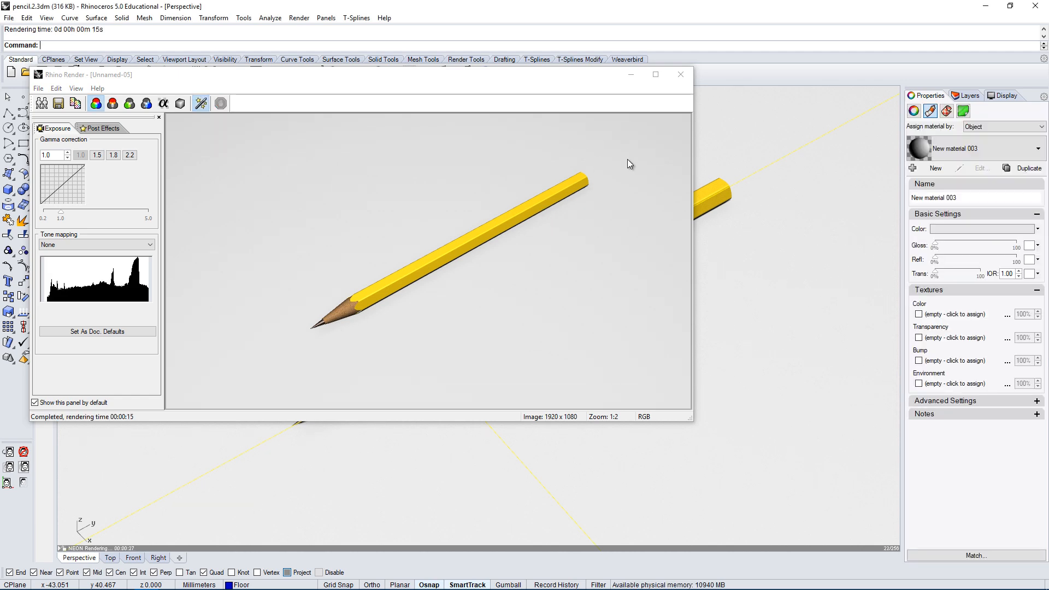
pyautogui.click(680, 74)
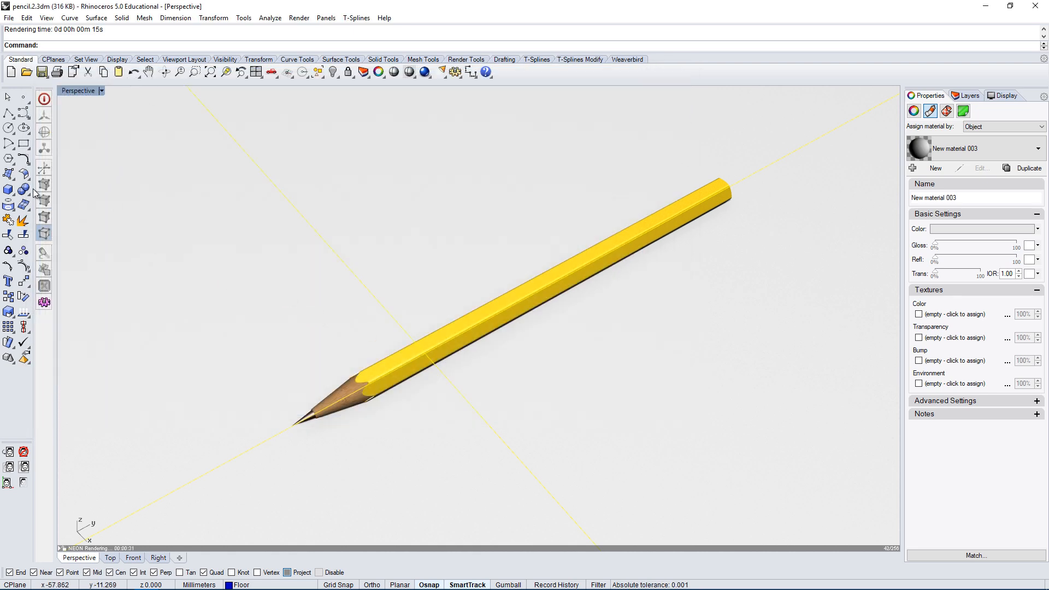
# - Draw a large sphere on the ground behind the pencil, near its sharpened half
pyautogui.click(7, 190)
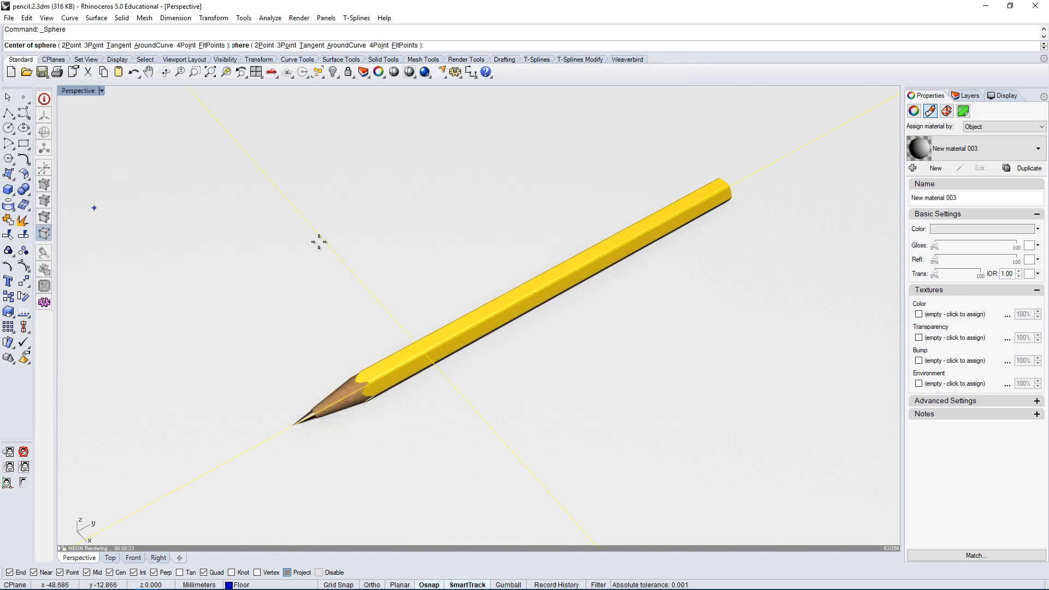
pyautogui.click(55, 195)
pyautogui.click(401, 248)
pyautogui.click(470, 201)
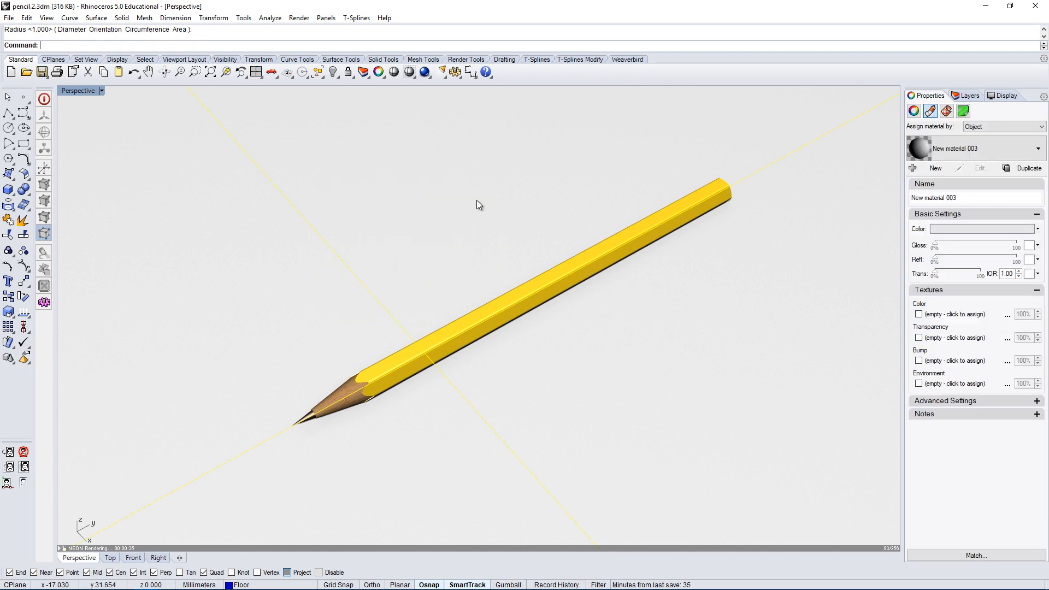
pyautogui.rightClick(486, 201)
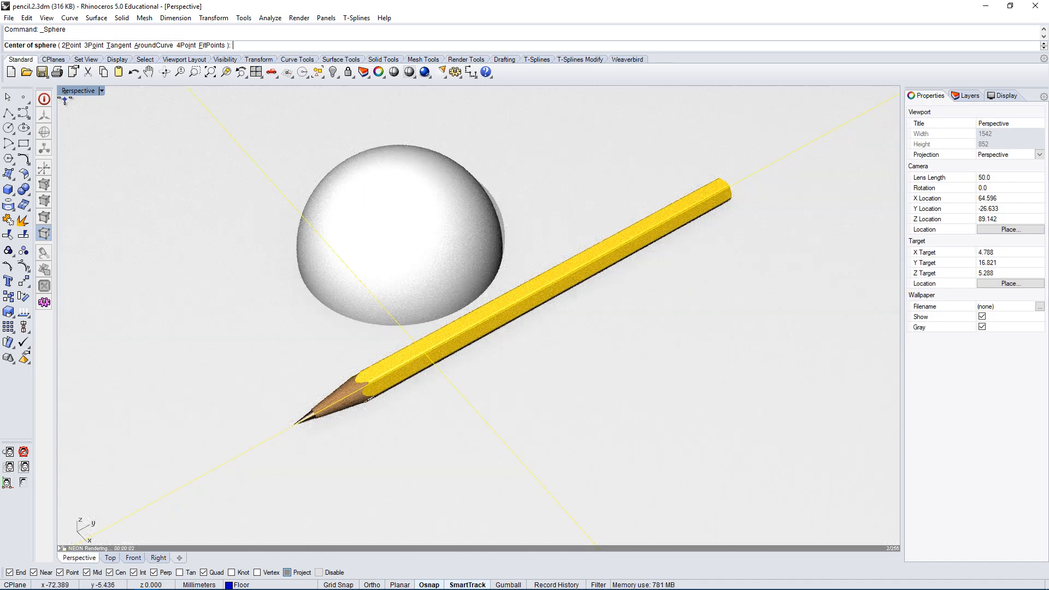
# - Select the sphere and assign its material by object instead of by layer
pyautogui.press('Escape')
pyautogui.click(387, 180)
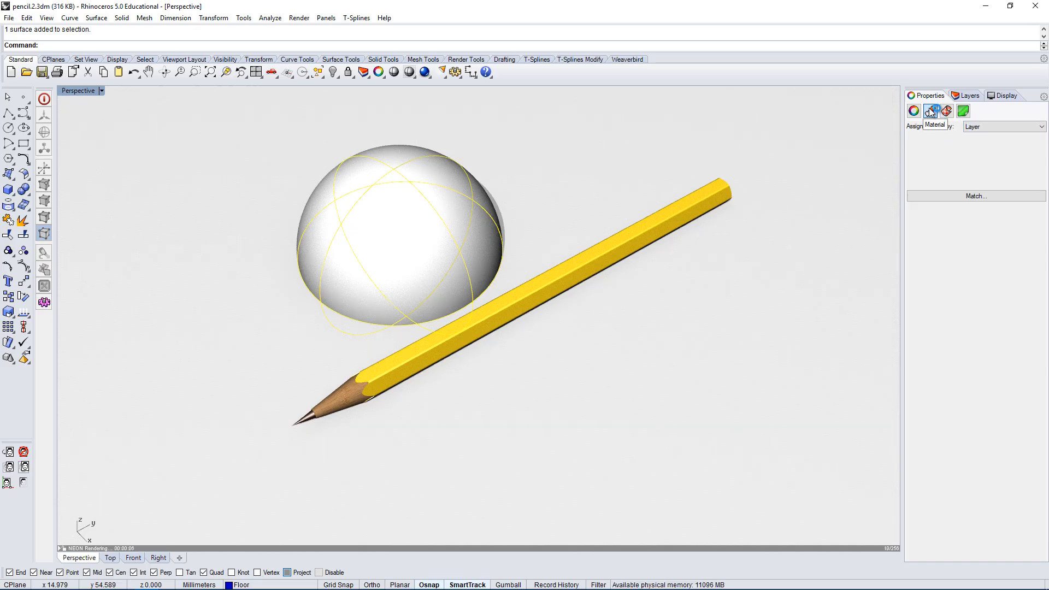
pyautogui.click(996, 126)
pyautogui.click(993, 150)
pyautogui.click(980, 146)
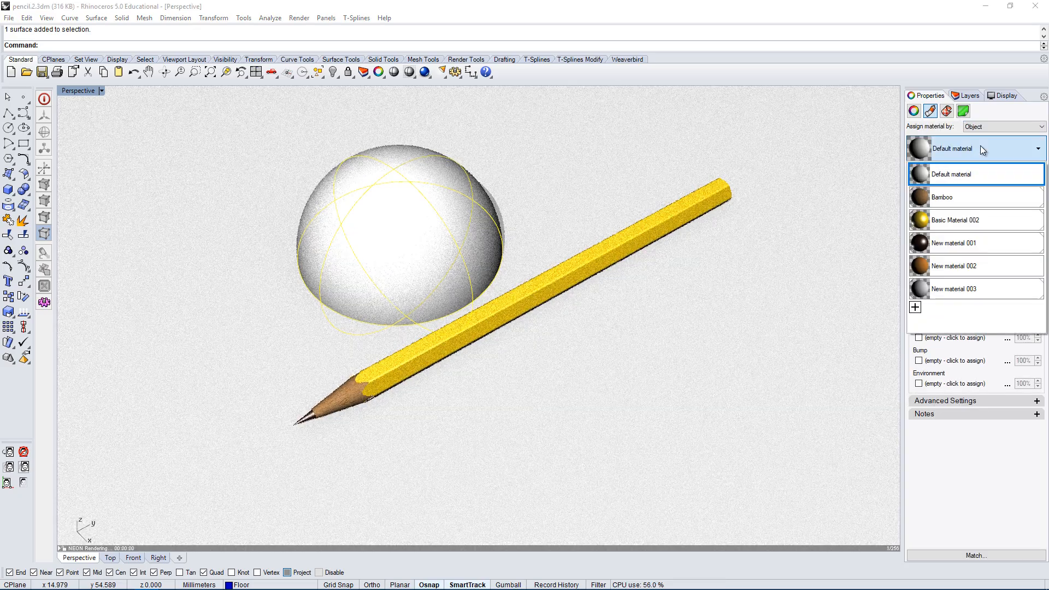
# - Load Silver.rmtl from the Metal render content folder as the sphere's material and set its gloss to about 78%
pyautogui.click(984, 142)
pyautogui.click(934, 170)
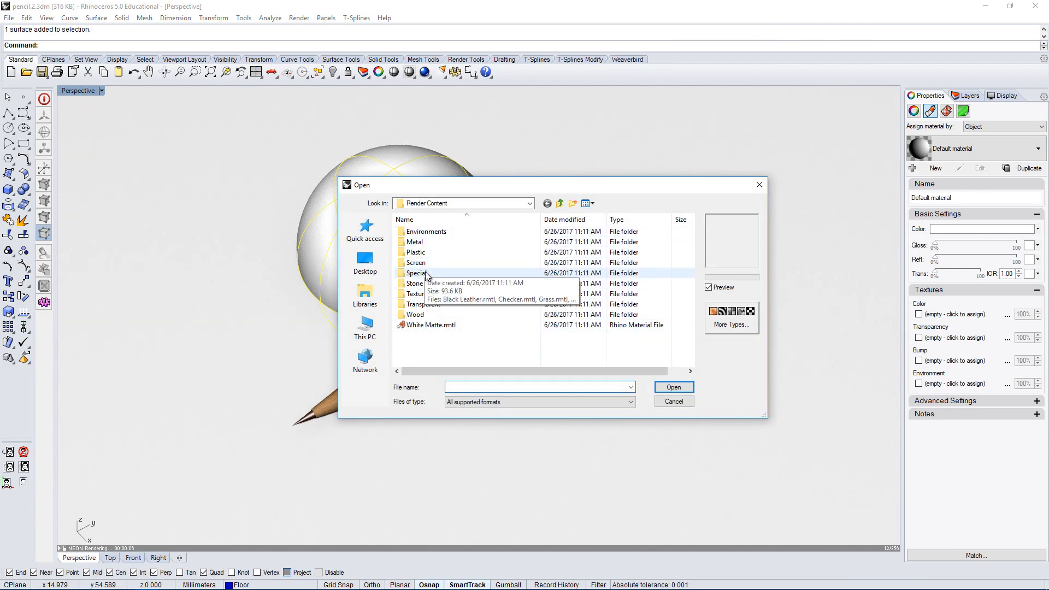
pyautogui.doubleClick(420, 245)
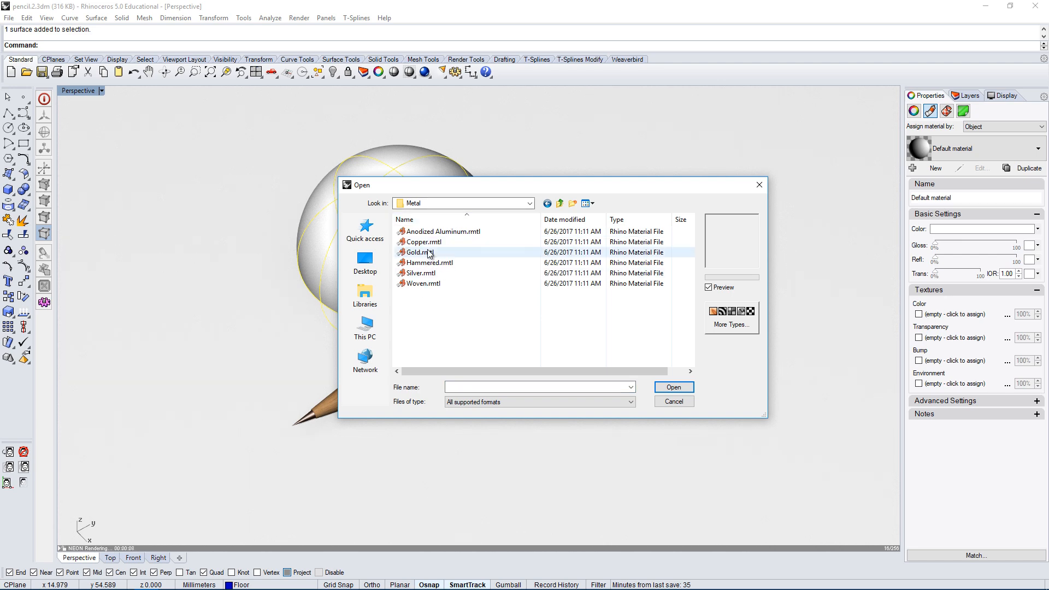
pyautogui.click(419, 253)
pyautogui.click(432, 232)
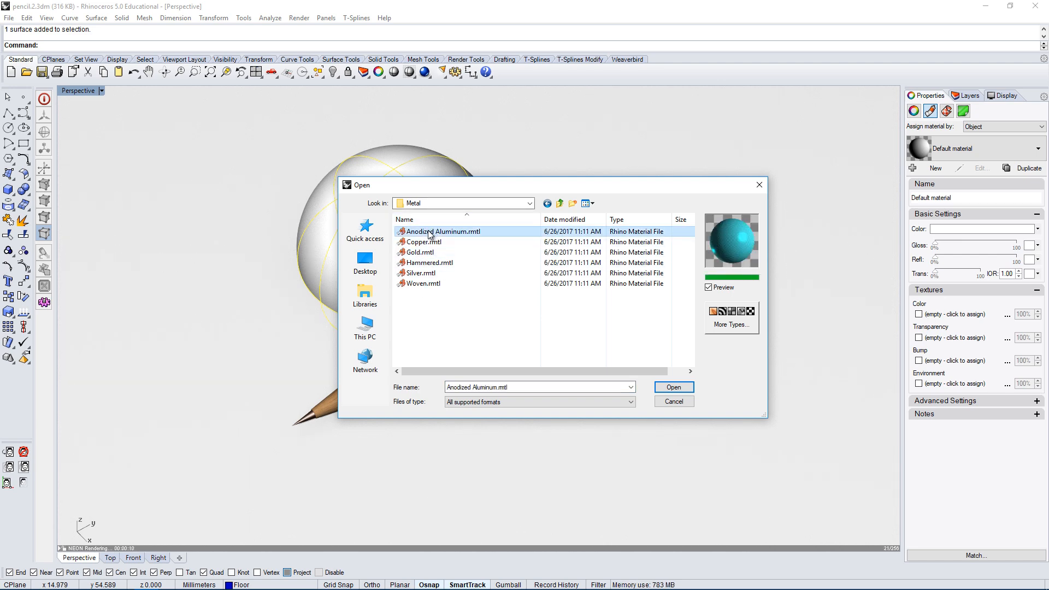
pyautogui.click(426, 273)
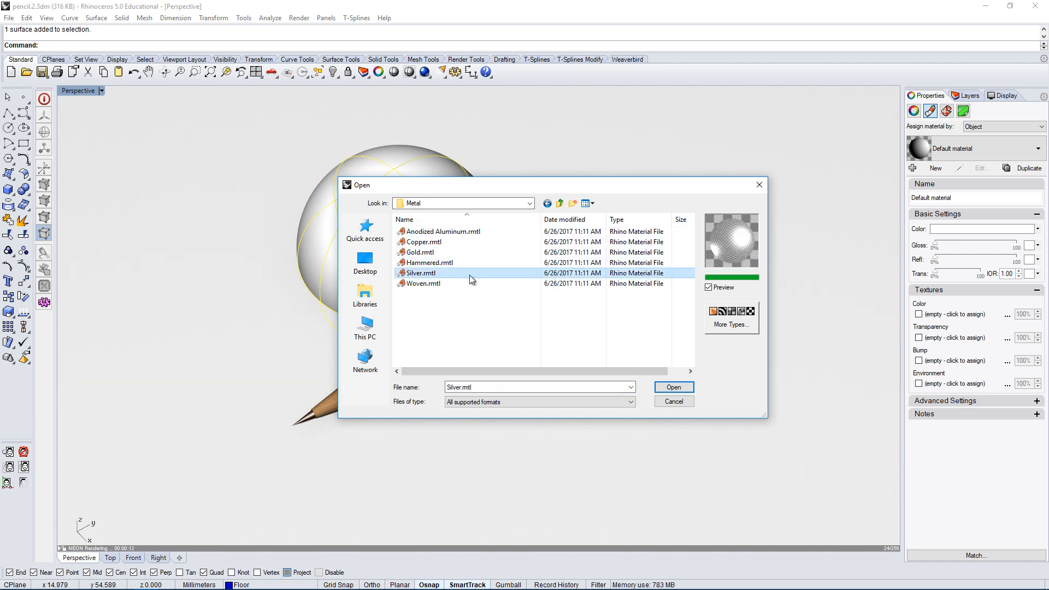
pyautogui.click(674, 387)
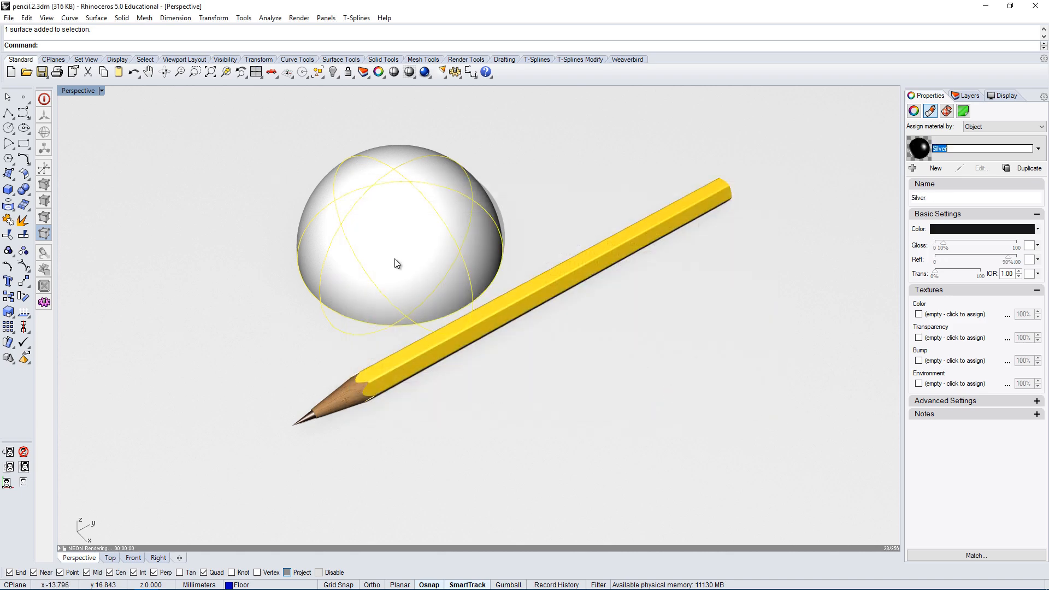
pyautogui.click(940, 246)
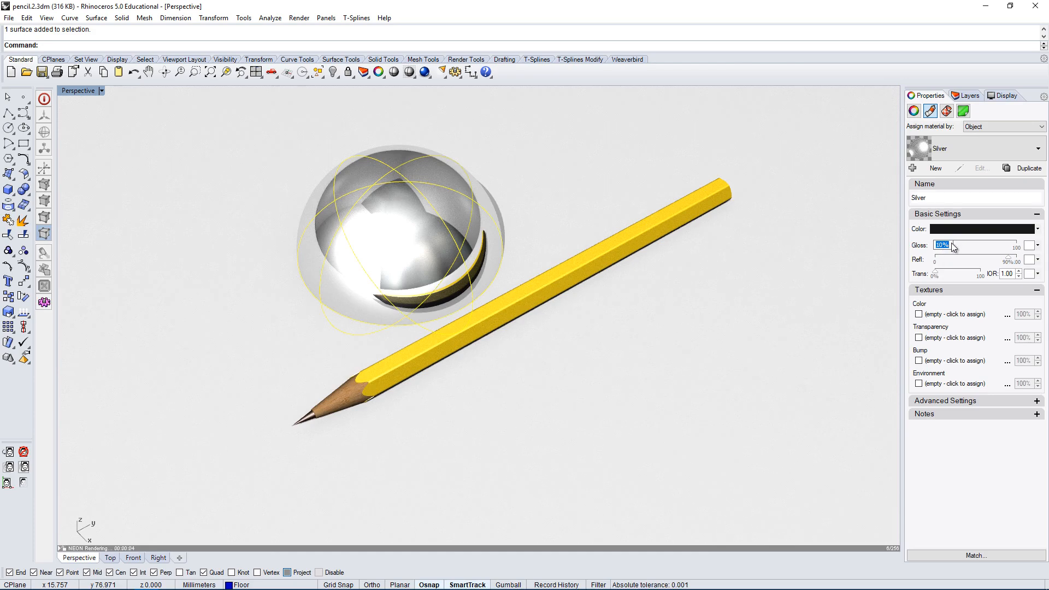
pyautogui.moveTo(944, 249); pyautogui.dragTo(1000, 248)
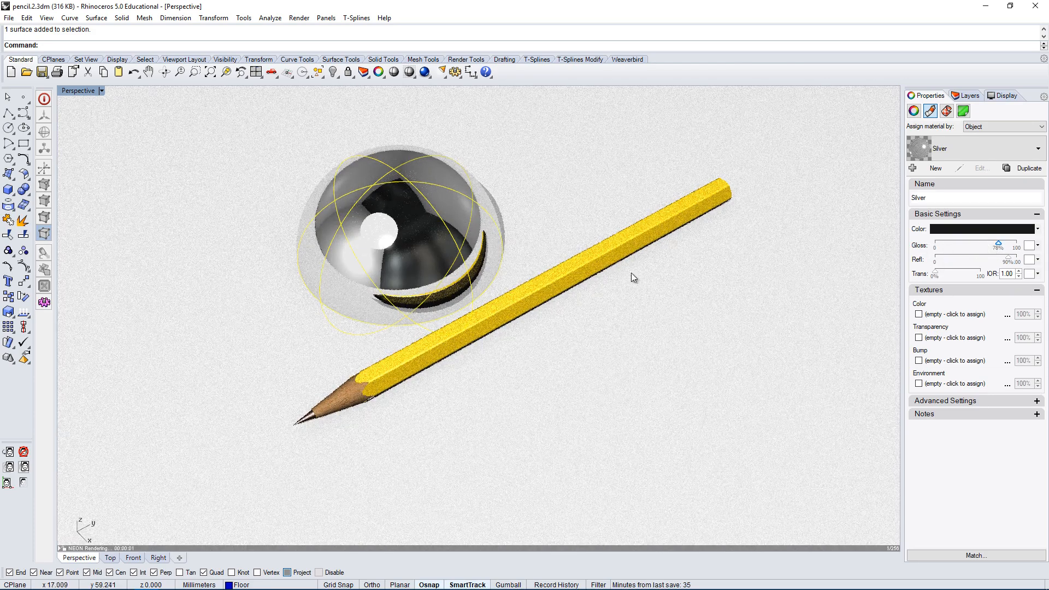
# - Move the sphere straight up in the Right view so that it rests on the floor
pyautogui.click(983, 96)
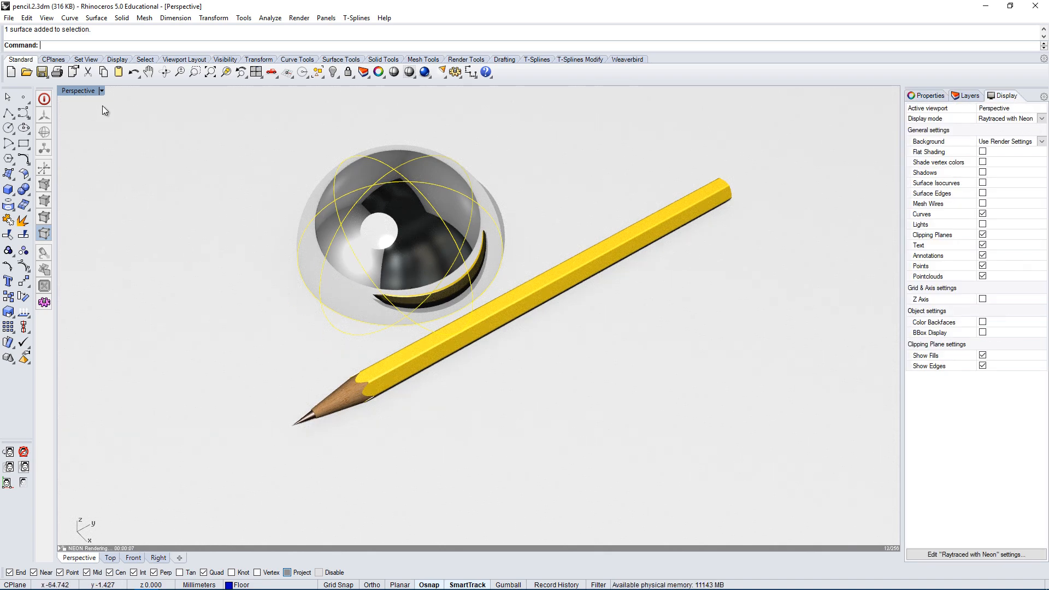
pyautogui.doubleClick(82, 90)
pyautogui.scroll(10, 661, 487)
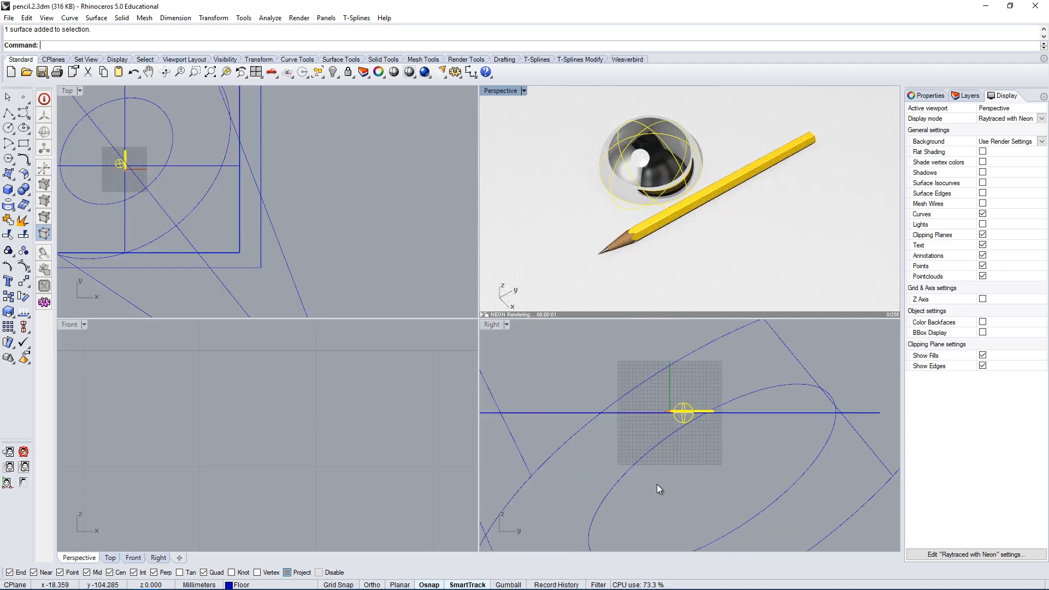
pyautogui.click(717, 356)
pyautogui.scroll(3, 692, 385)
pyautogui.click(691, 392)
pyautogui.write('M')
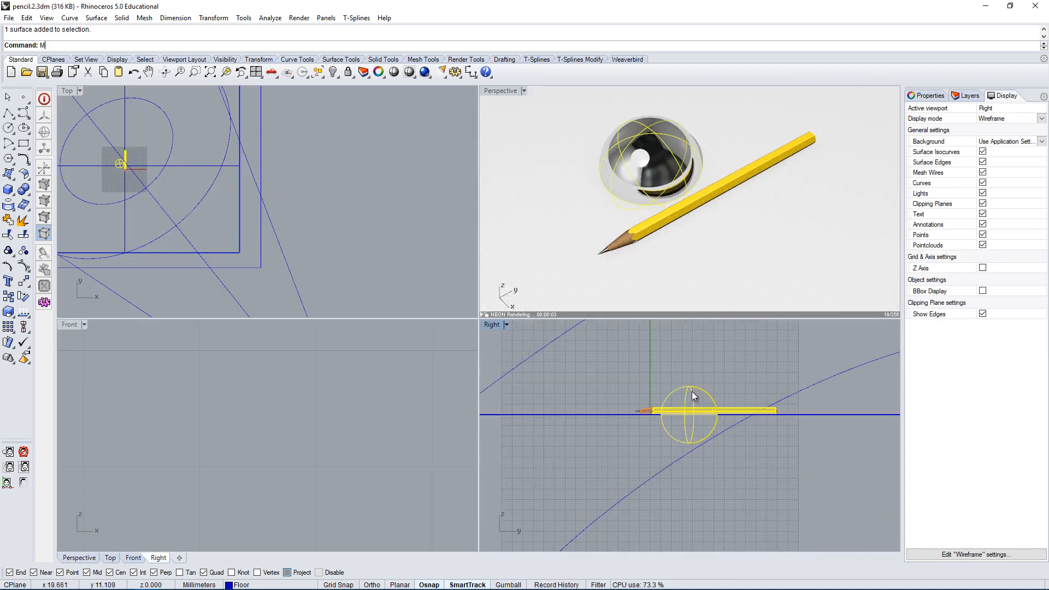
pyautogui.press('Return')
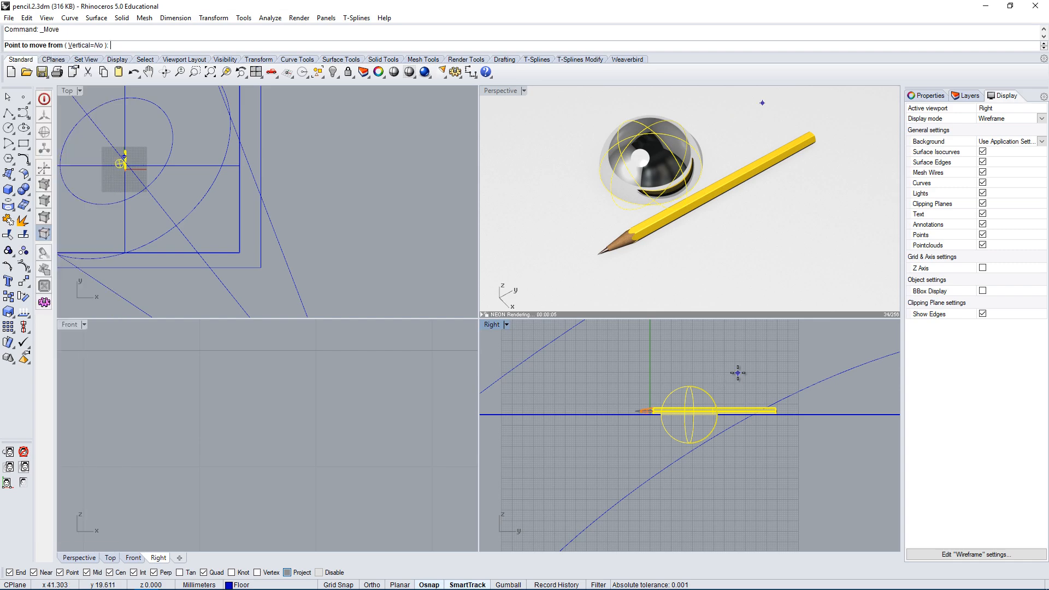
pyautogui.click(735, 374)
pyautogui.click(738, 342)
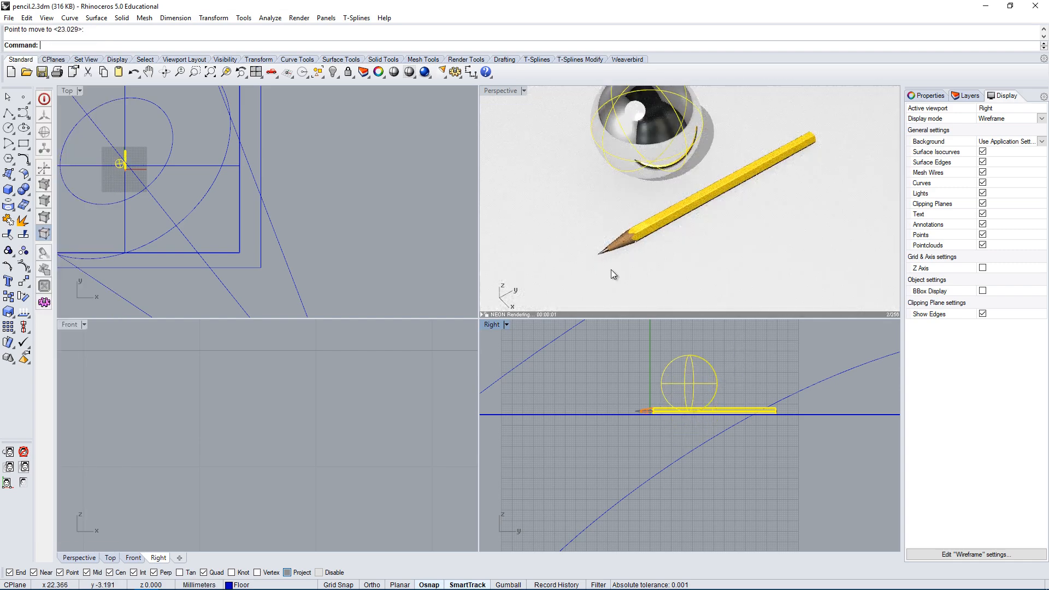
# - Render a lower, closer perspective view of the whole sphere and pencil to check the reflections, and close the render window
pyautogui.doubleClick(503, 92)
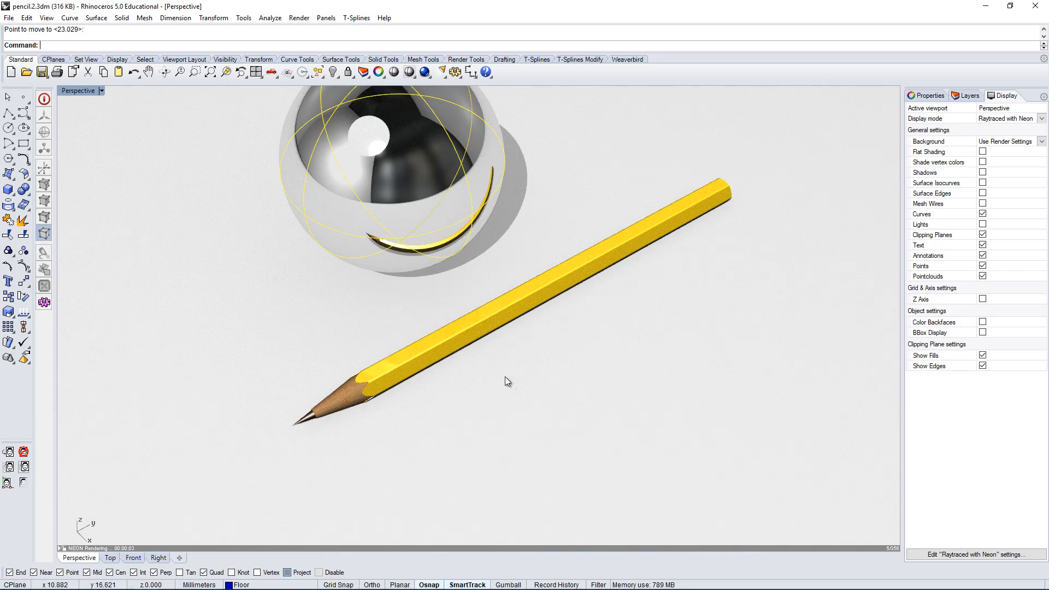
pyautogui.moveTo(505, 376); pyautogui.dragTo(510, 331, button='right')
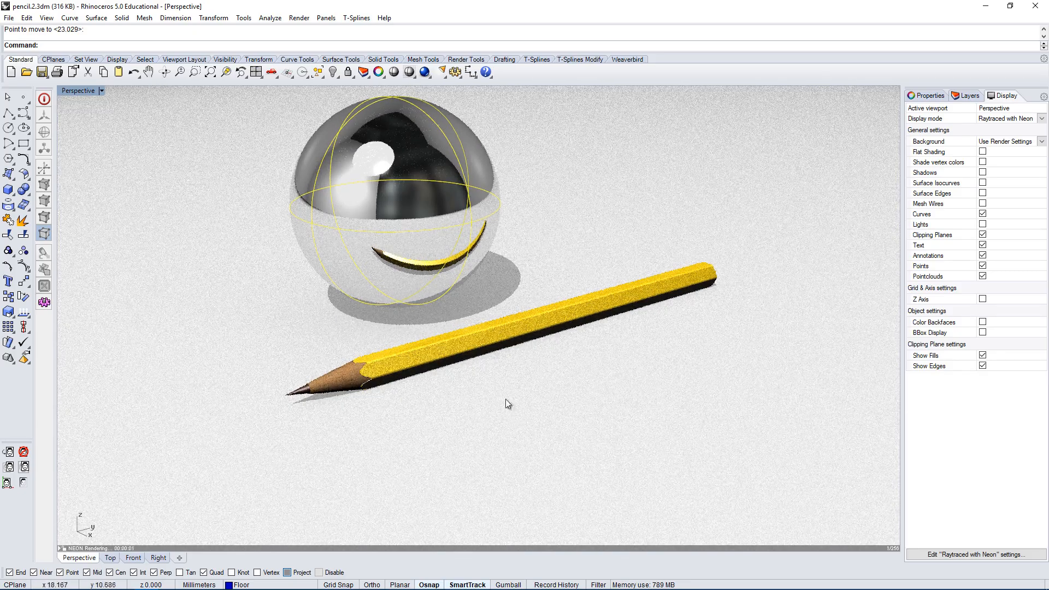
pyautogui.moveTo(509, 405); pyautogui.dragTo(518, 384, button='right')
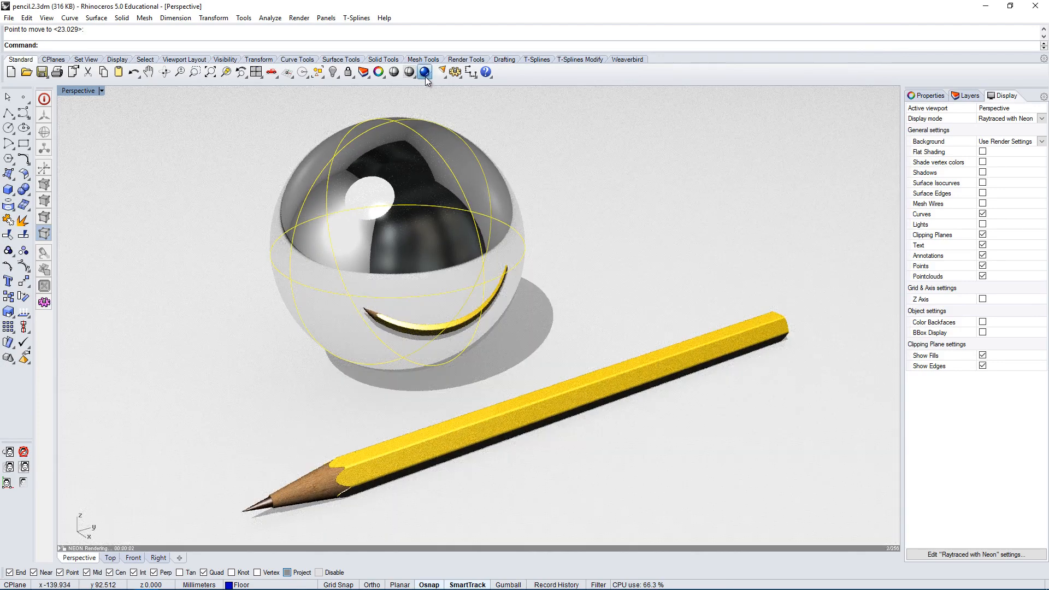
pyautogui.click(425, 74)
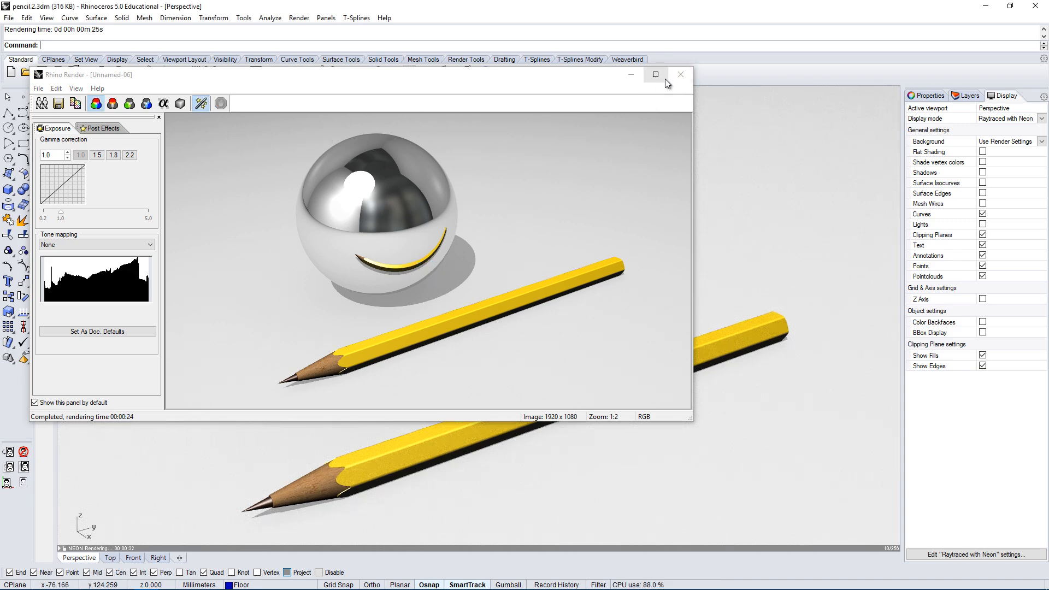
pyautogui.click(680, 75)
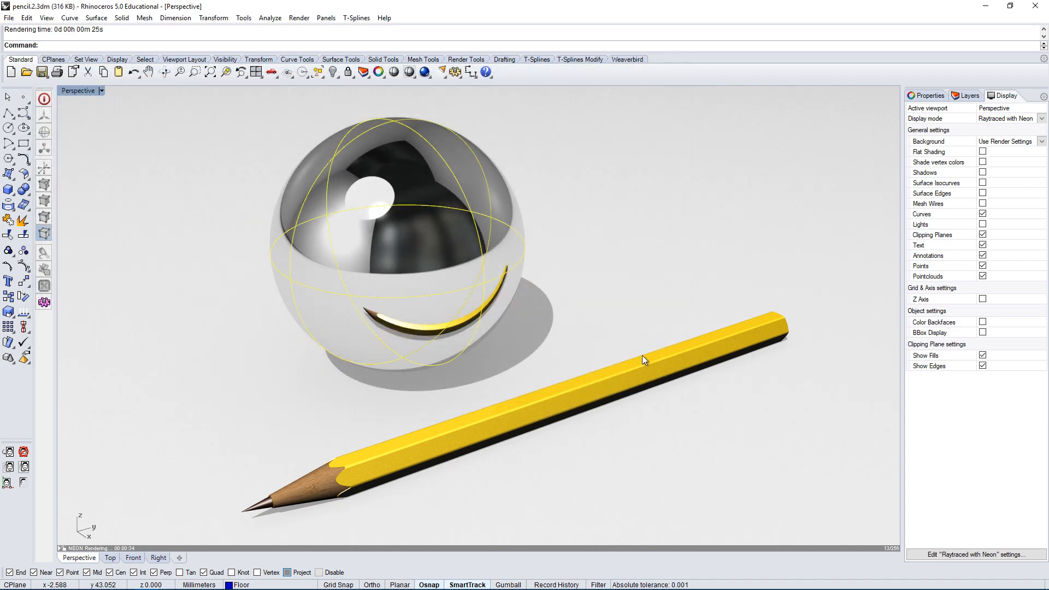
# - Set the gloss of the pencil's yellow paint material to 11% and its reflectivity to 37%
pyautogui.click(669, 364)
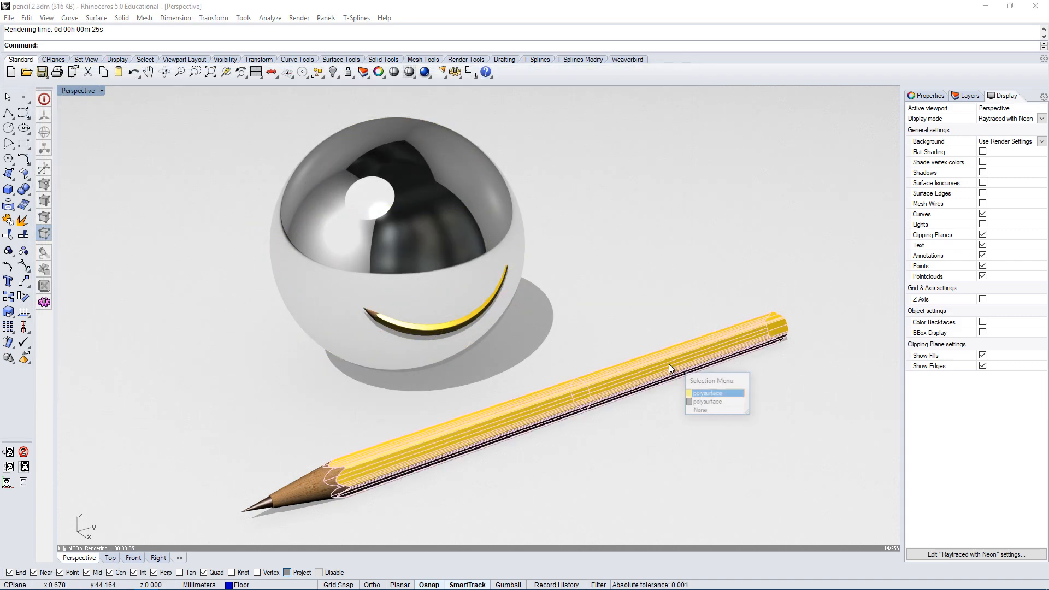
pyautogui.click(690, 393)
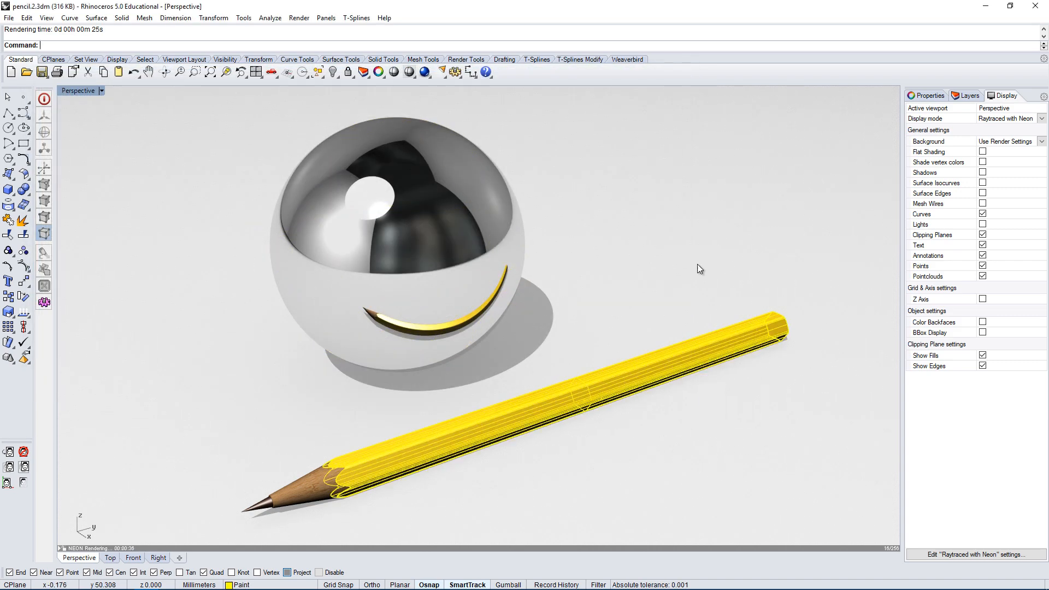
pyautogui.click(923, 97)
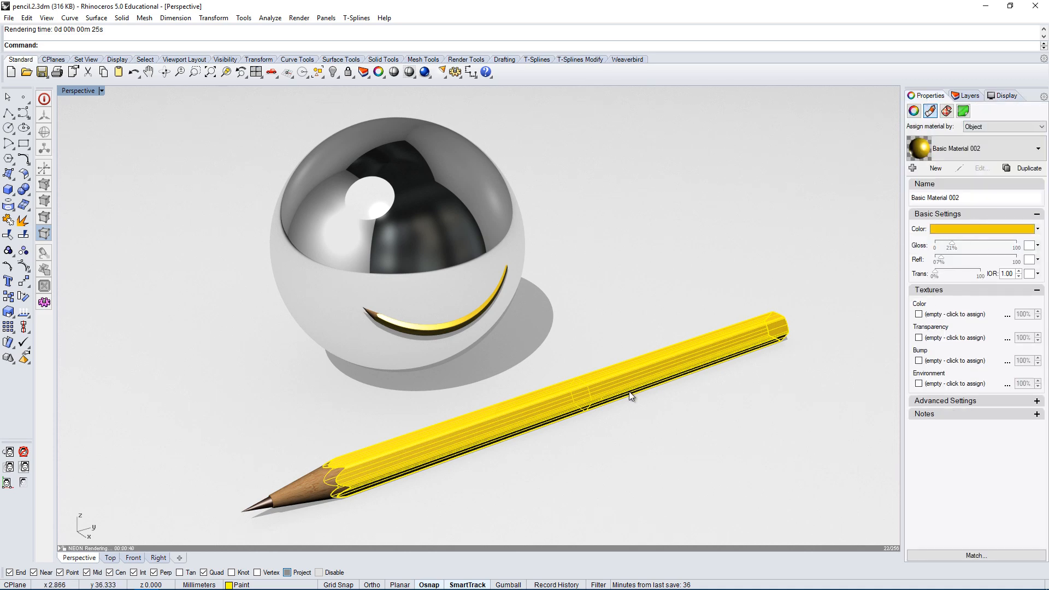
pyautogui.moveTo(953, 251); pyautogui.dragTo(944, 250)
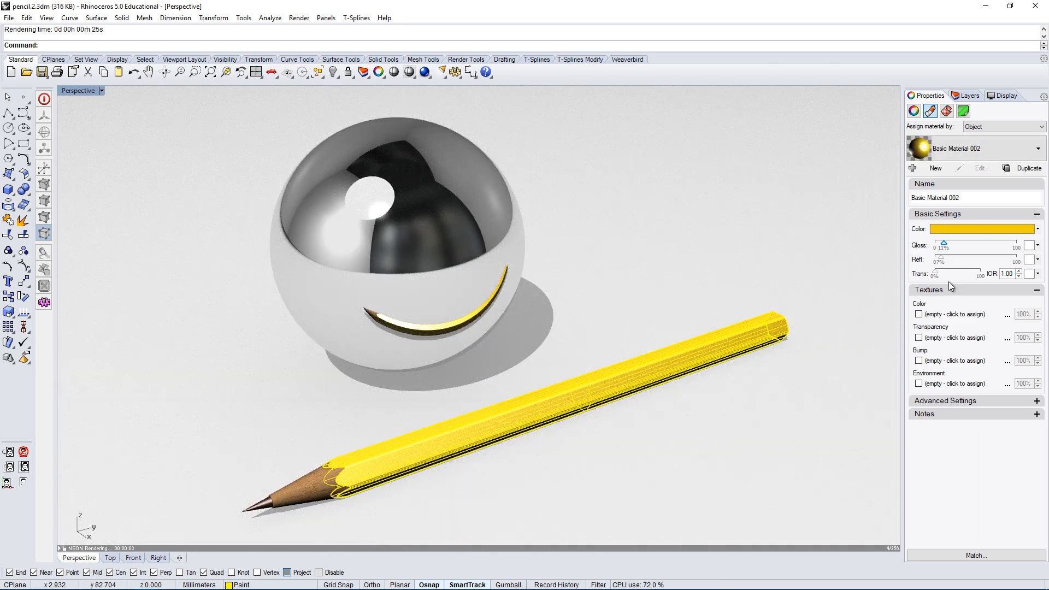
pyautogui.moveTo(948, 260)
pyautogui.mouseDown()
pyautogui.moveTo(992, 261)
pyautogui.moveTo(965, 261)
pyautogui.mouseUp()
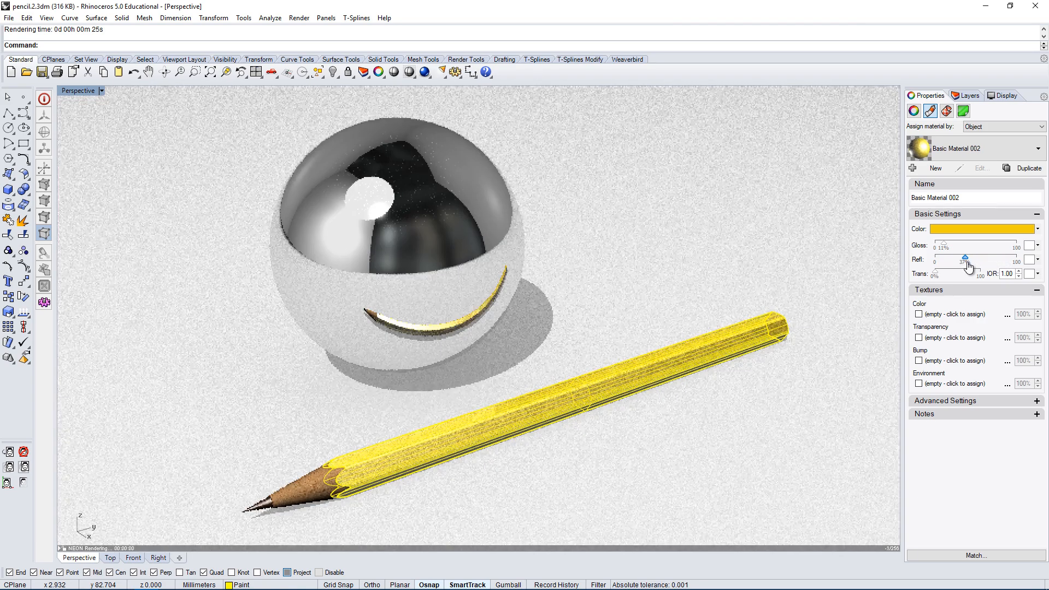
pyautogui.click(590, 471)
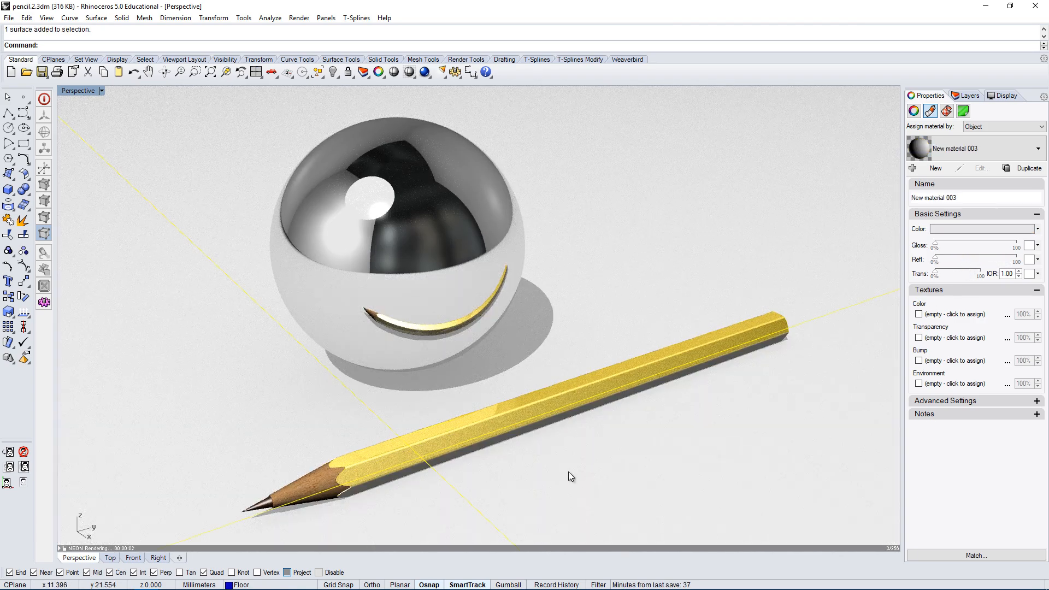
pyautogui.click(648, 372)
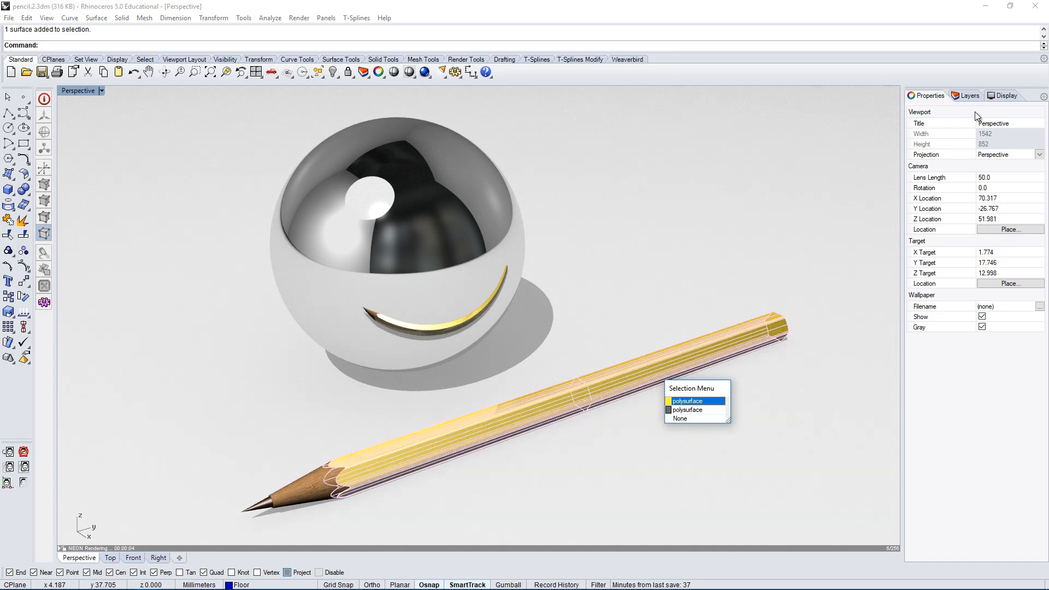
pyautogui.click(966, 96)
pyautogui.click(967, 96)
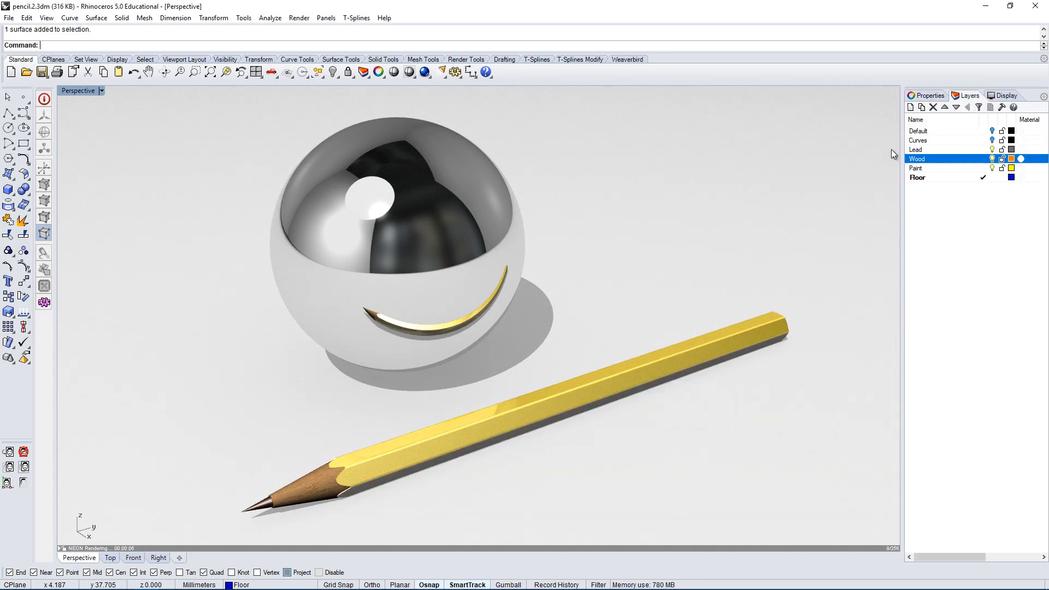
pyautogui.click(1007, 95)
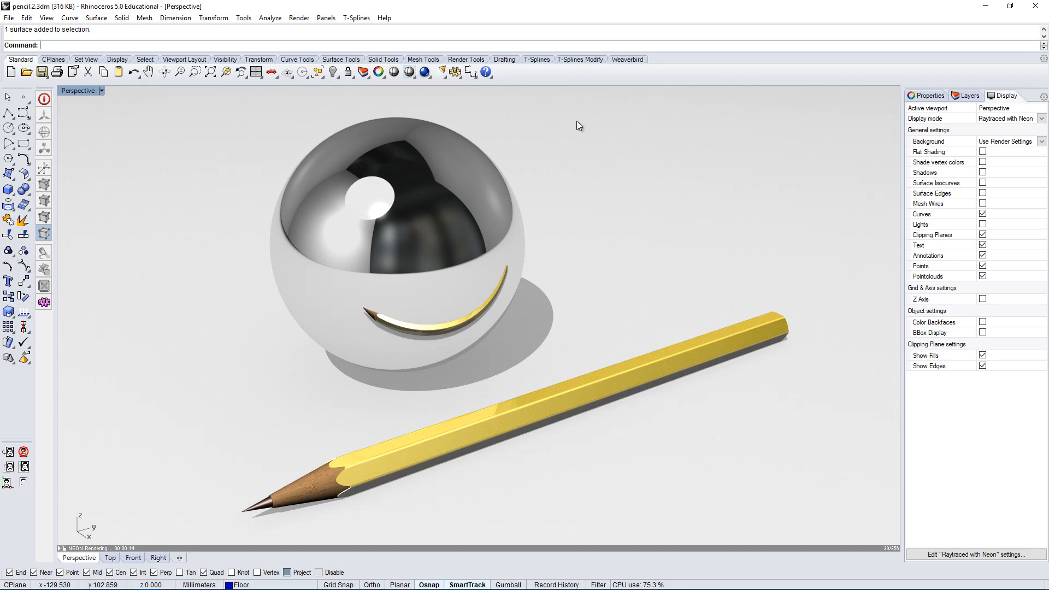
pyautogui.click(1028, 119)
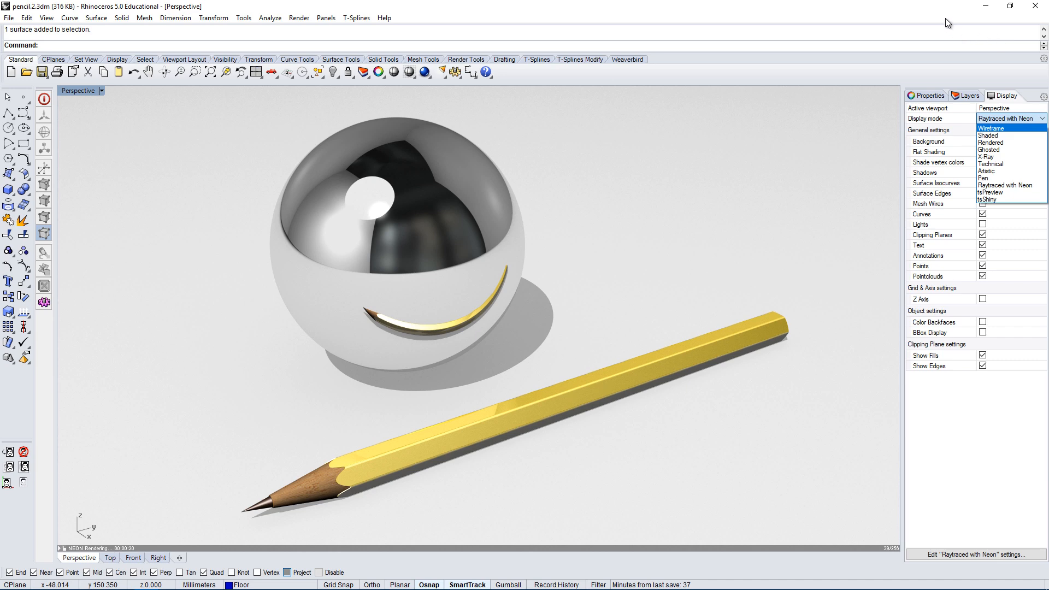
pyautogui.click(826, 5)
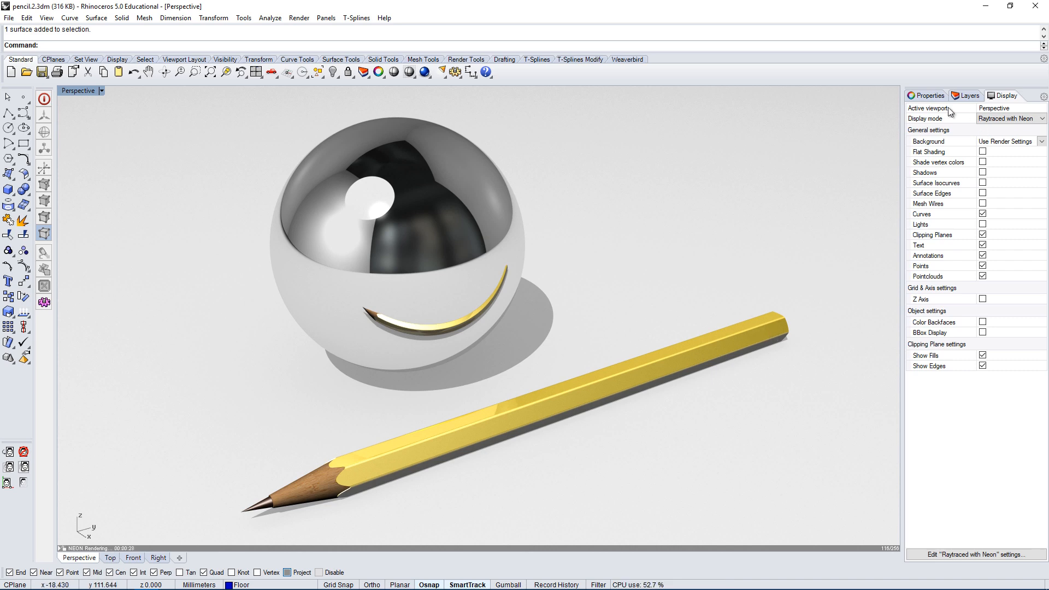
# - Set the pencil paint material's gloss to 7% and reduce its reflectivity
pyautogui.click(686, 355)
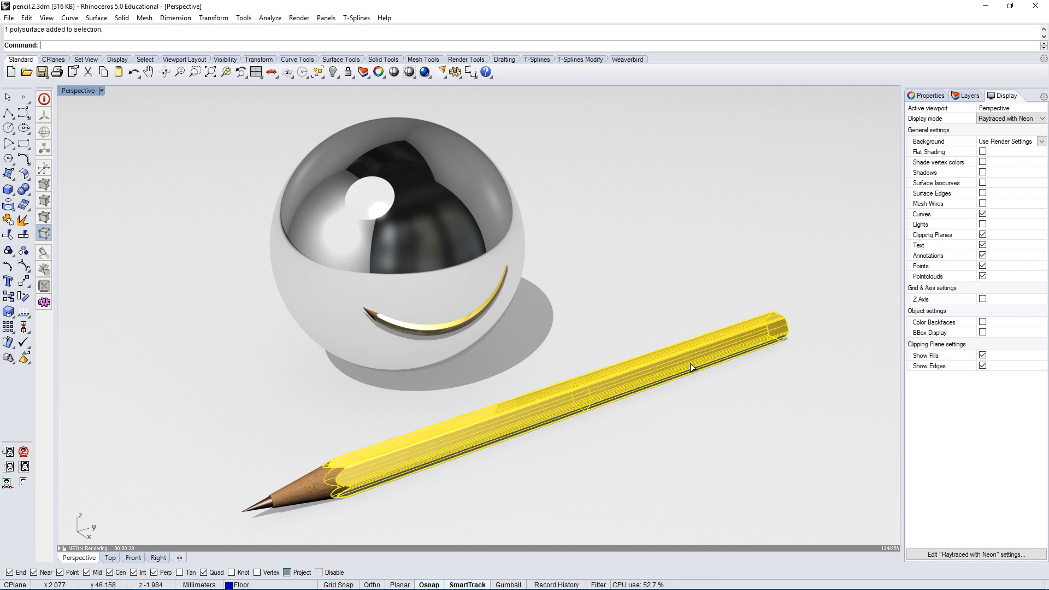
pyautogui.click(968, 97)
pyautogui.click(929, 96)
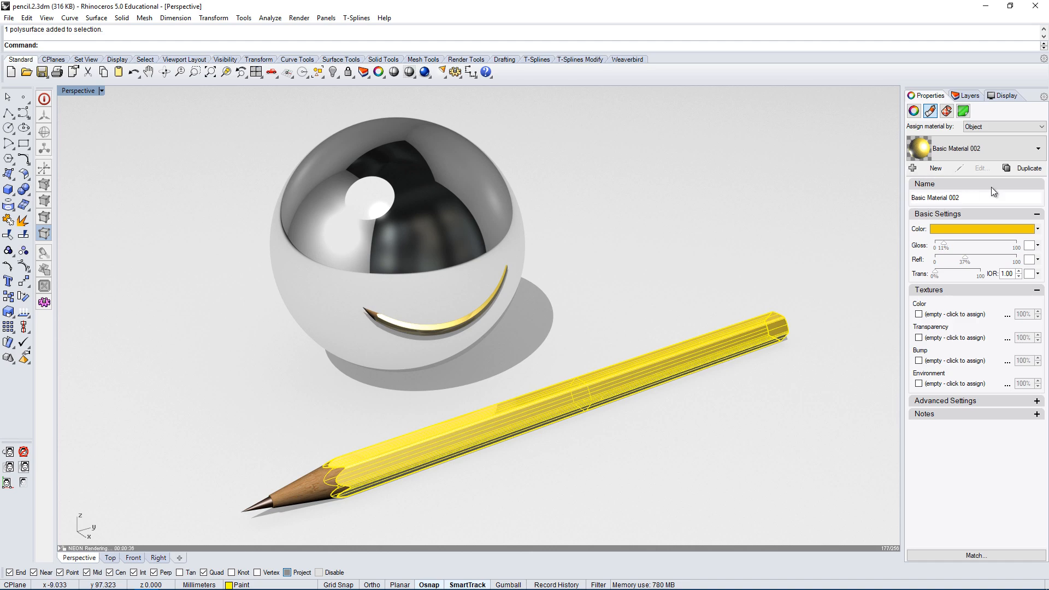
pyautogui.moveTo(965, 258); pyautogui.dragTo(956, 258)
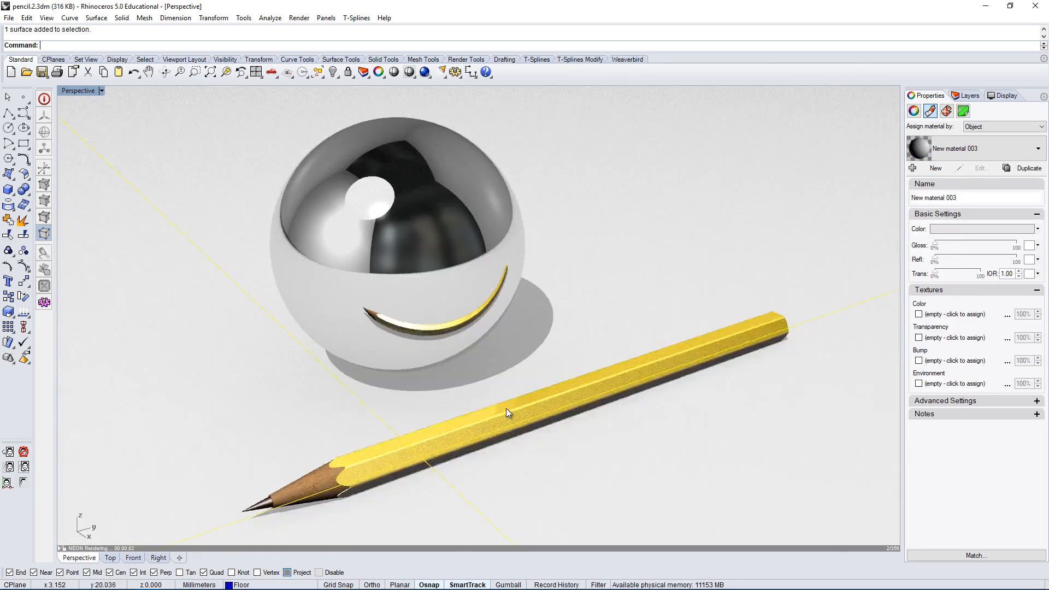
pyautogui.moveTo(943, 244); pyautogui.dragTo(939, 245)
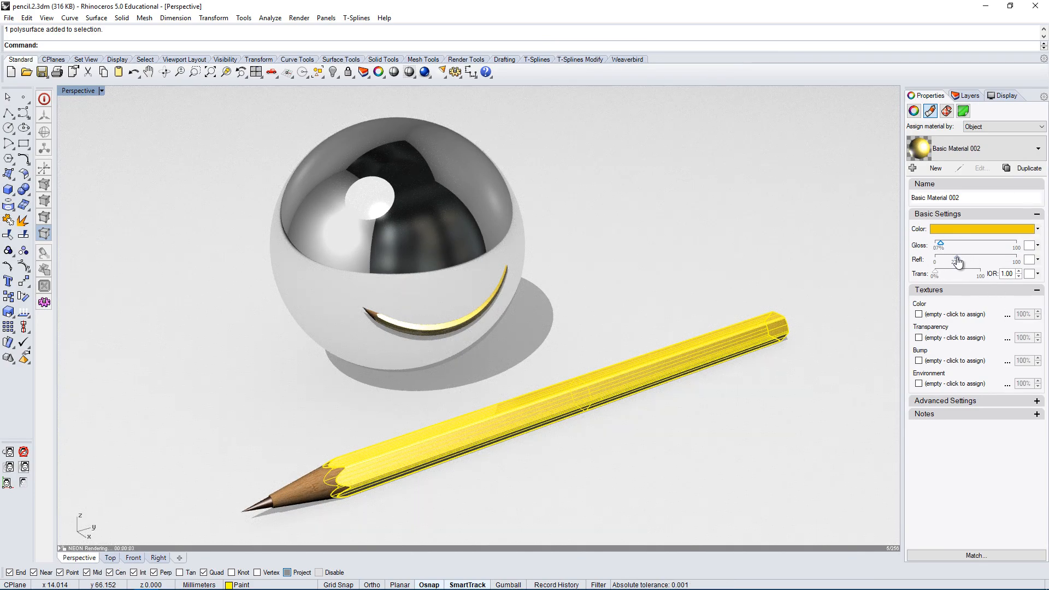
pyautogui.moveTo(958, 263); pyautogui.dragTo(951, 261)
pyautogui.click(713, 424)
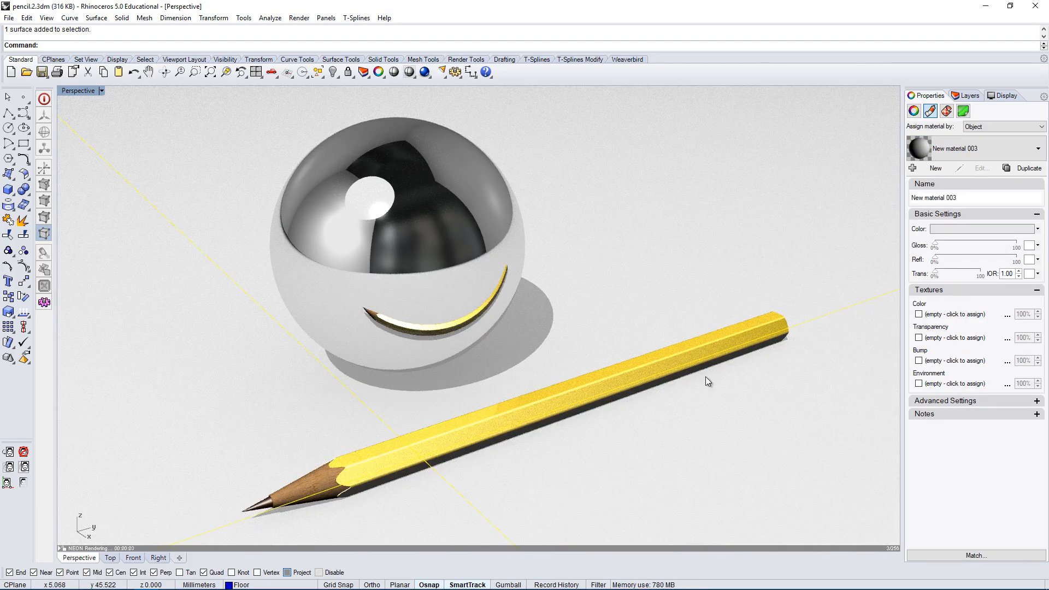
# - Reframe the sphere and pencil in the perspective view and start a render of the adjusted materials
pyautogui.scroll(-5, 634, 279)
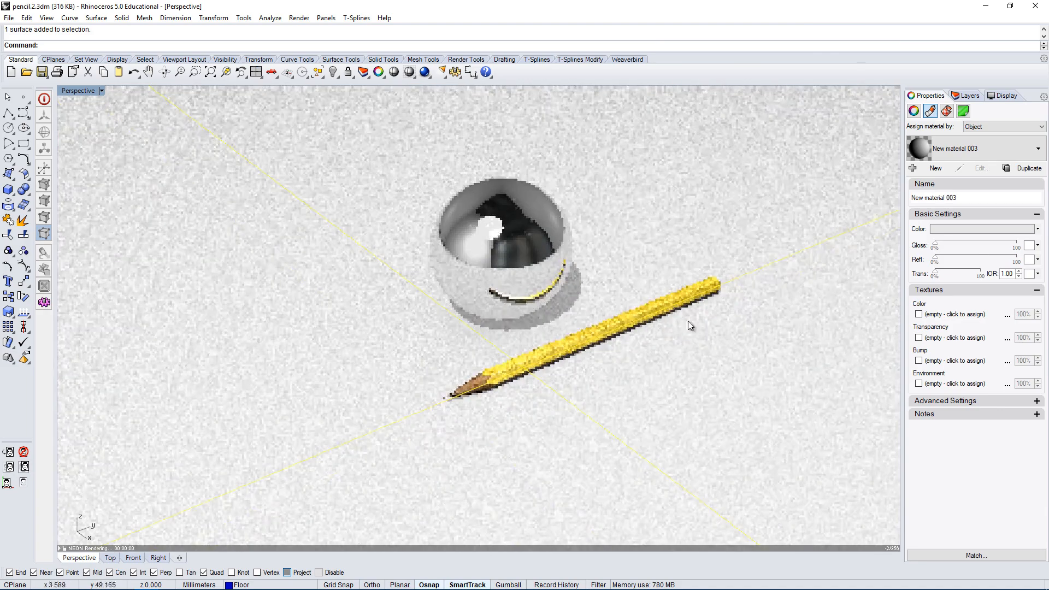
pyautogui.scroll(5, 687, 351)
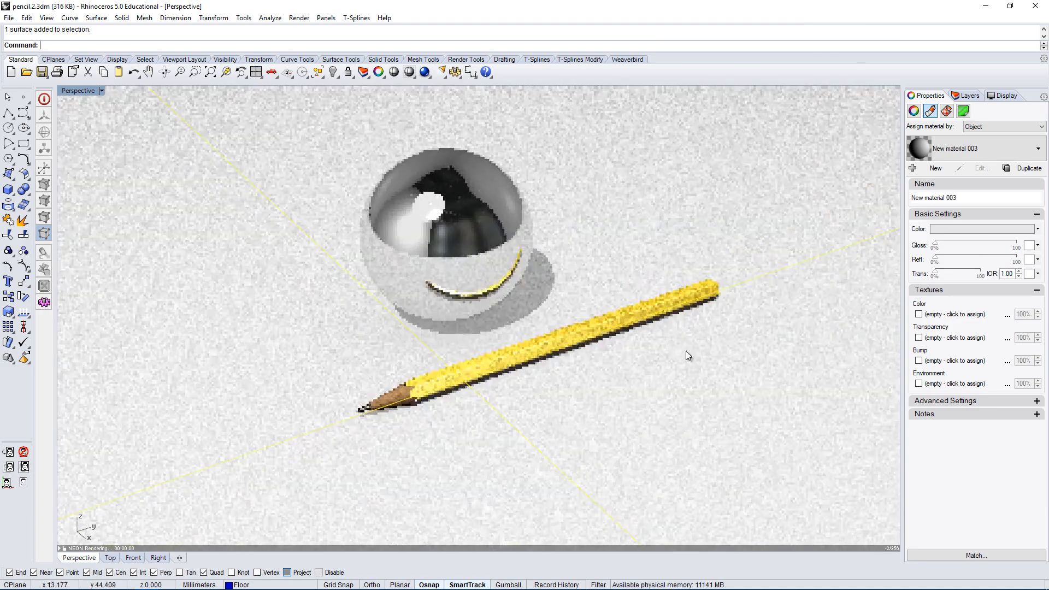
pyautogui.scroll(-5, 625, 391)
pyautogui.scroll(4, 623, 293)
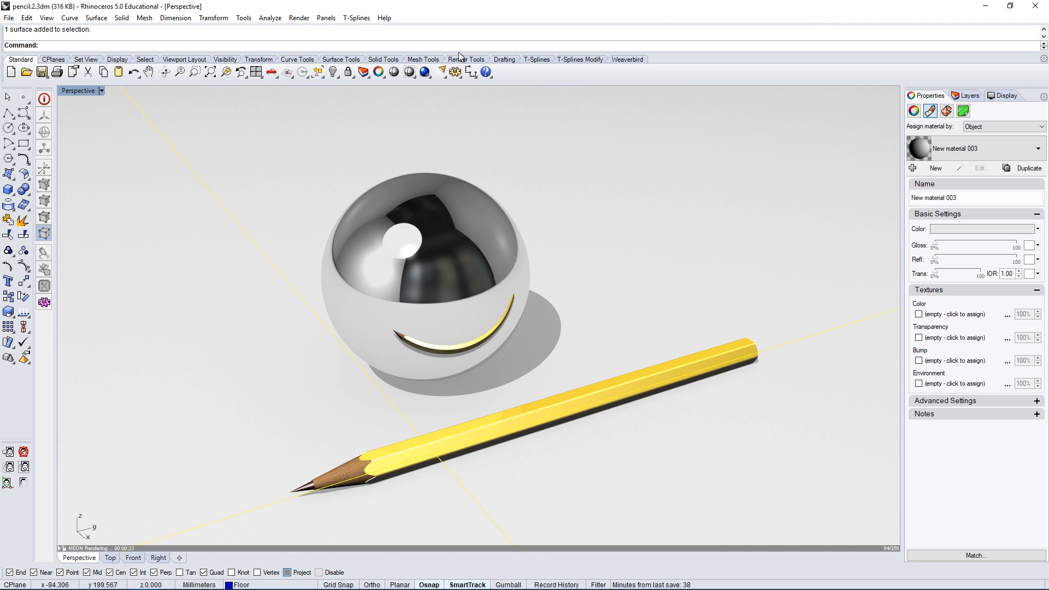
pyautogui.click(424, 72)
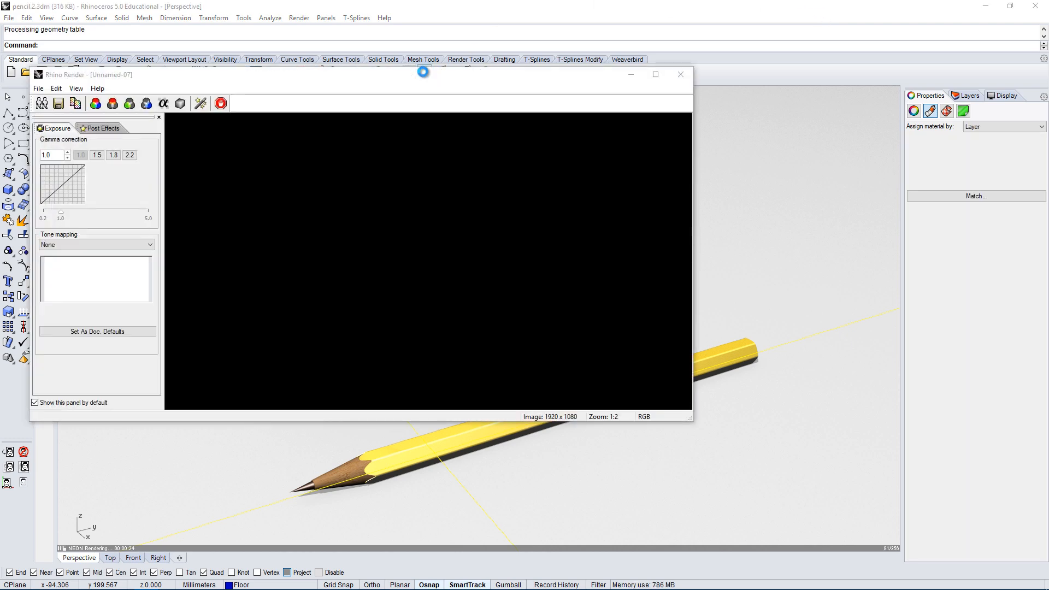